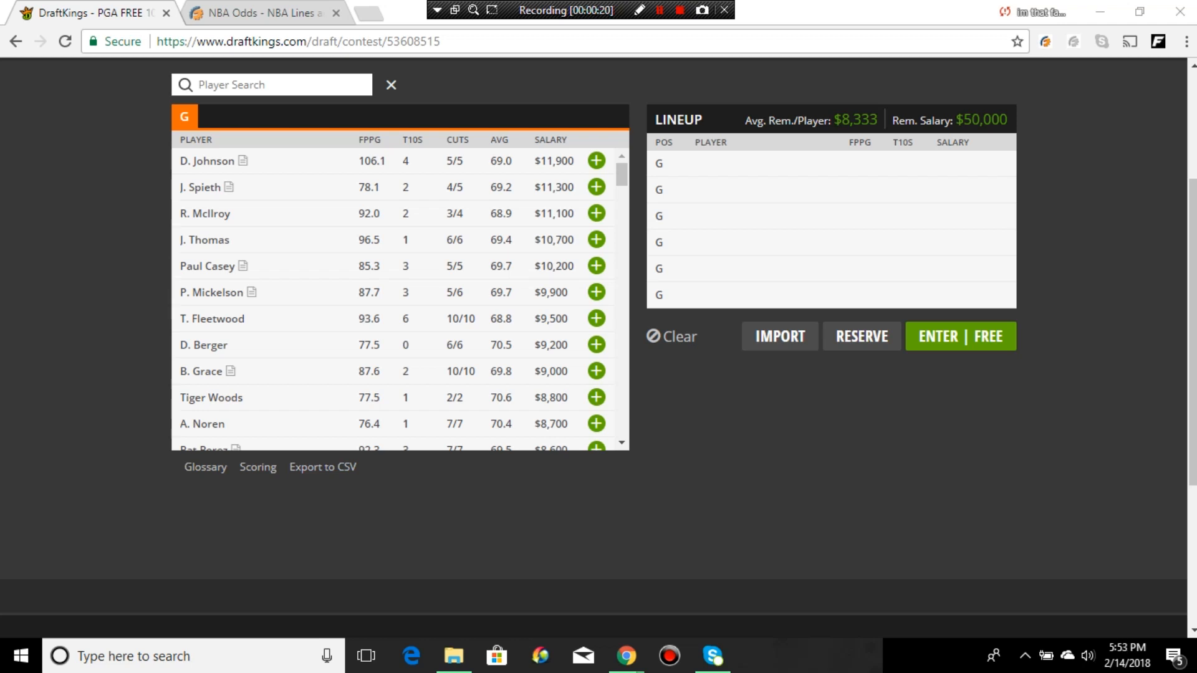
# - Export the PGA contest's player list to CSV and open the DKSalaries file in a maximized Excel window
pyautogui.click(323, 467)
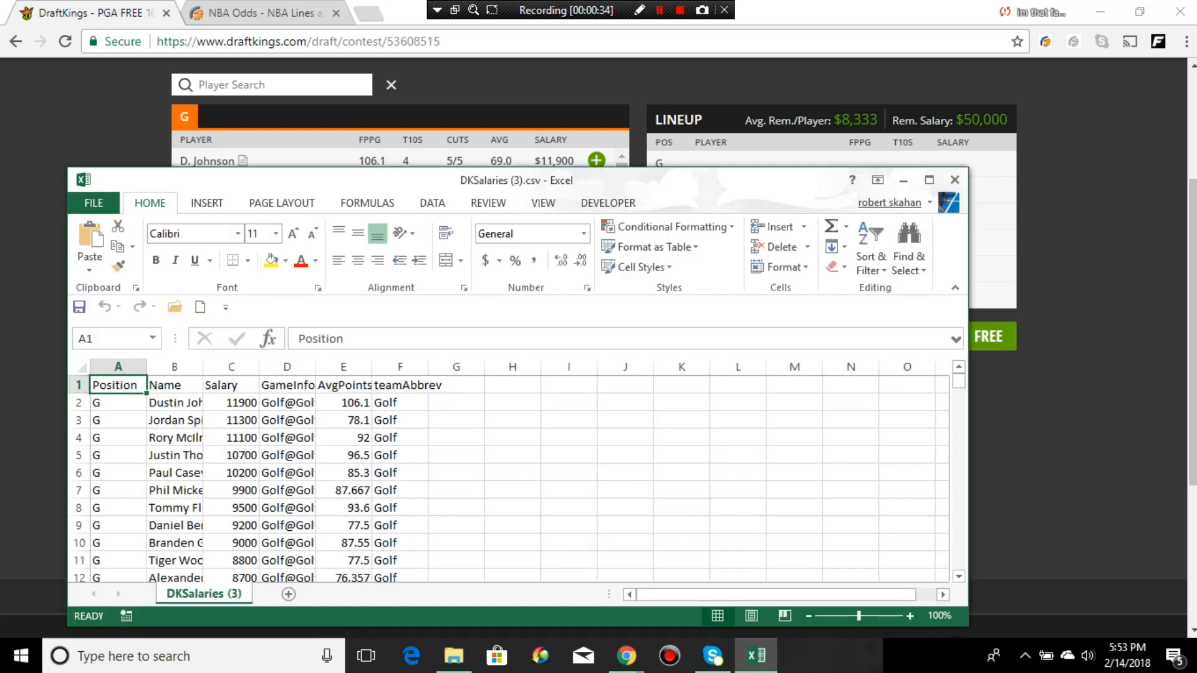
pyautogui.click(929, 179)
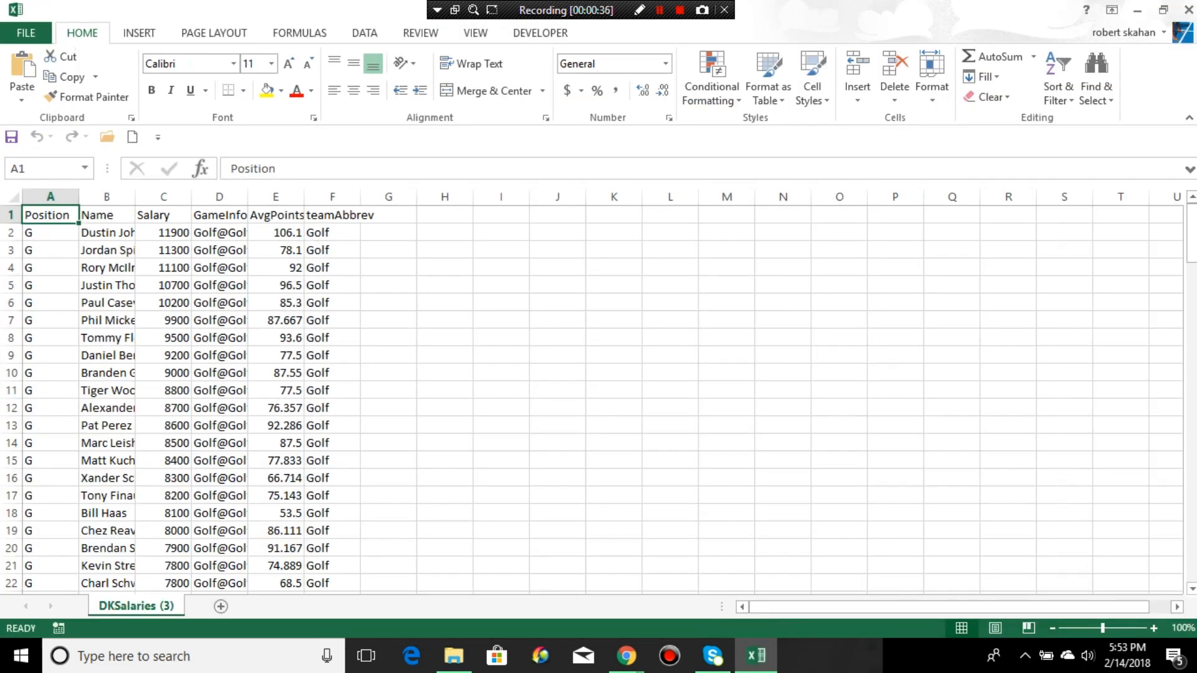
# - Center the contents of all cells in the DKSalaries sheet horizontally
pyautogui.moveTo(50, 196)
pyautogui.mouseDown()
pyautogui.moveTo(187, 196)
pyautogui.moveTo(69, 199)
pyautogui.mouseUp()
pyautogui.click(14, 197)
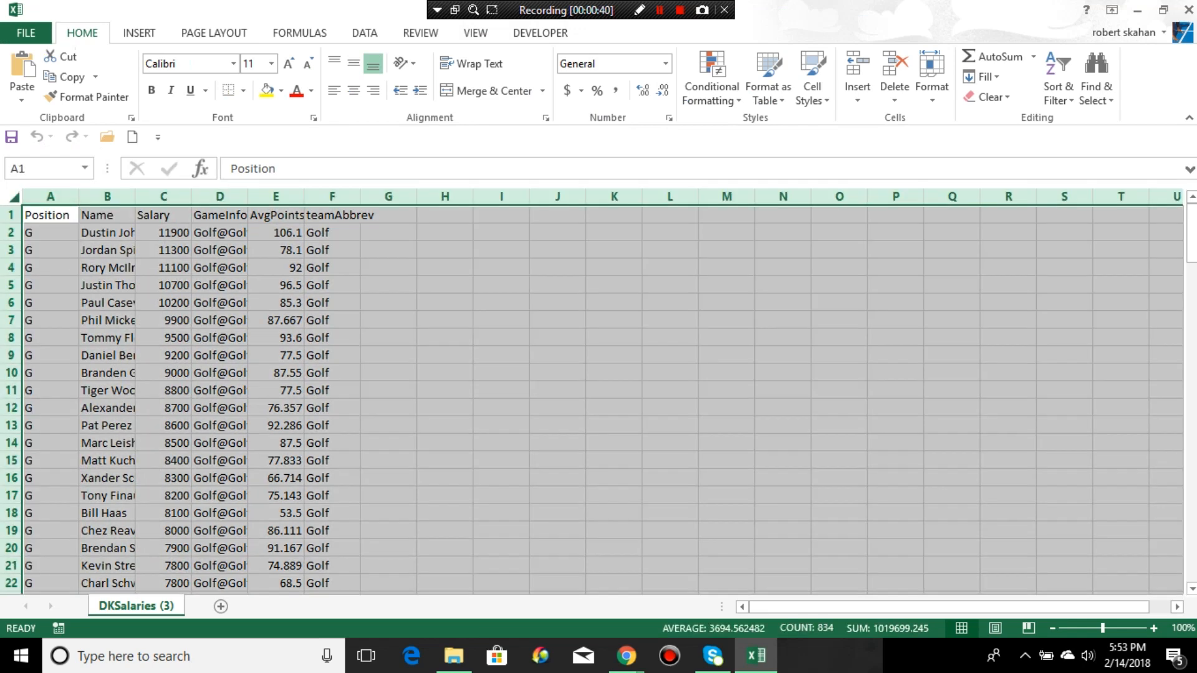
pyautogui.click(354, 91)
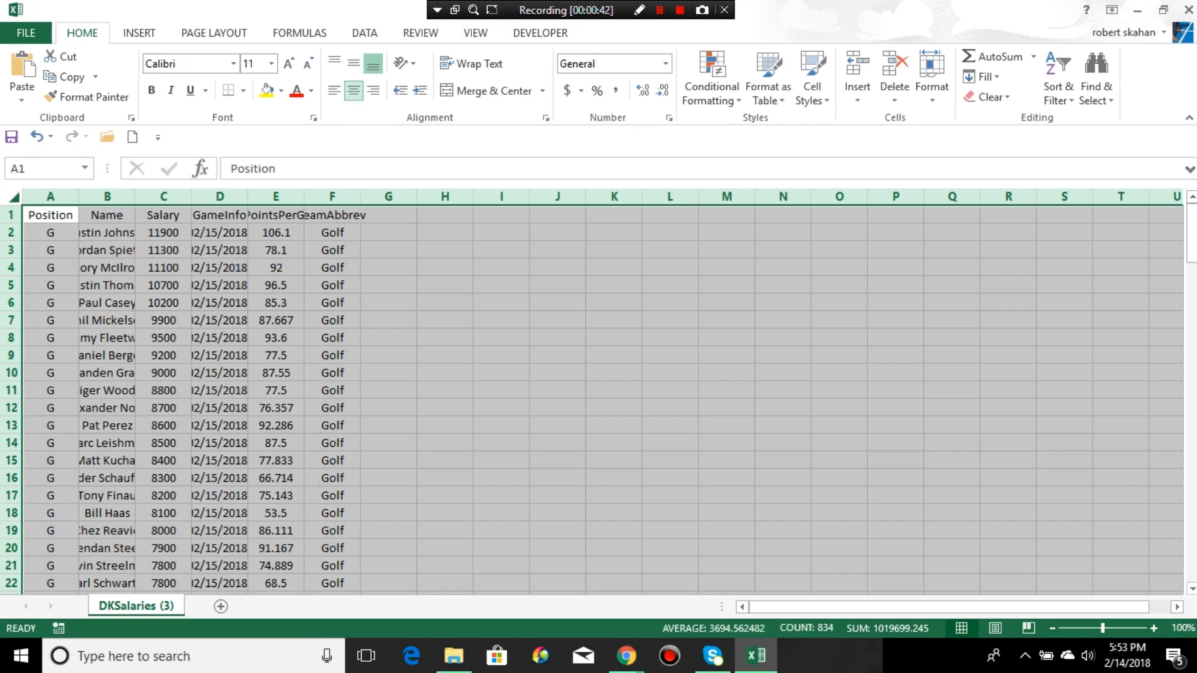
pyautogui.click(501, 443)
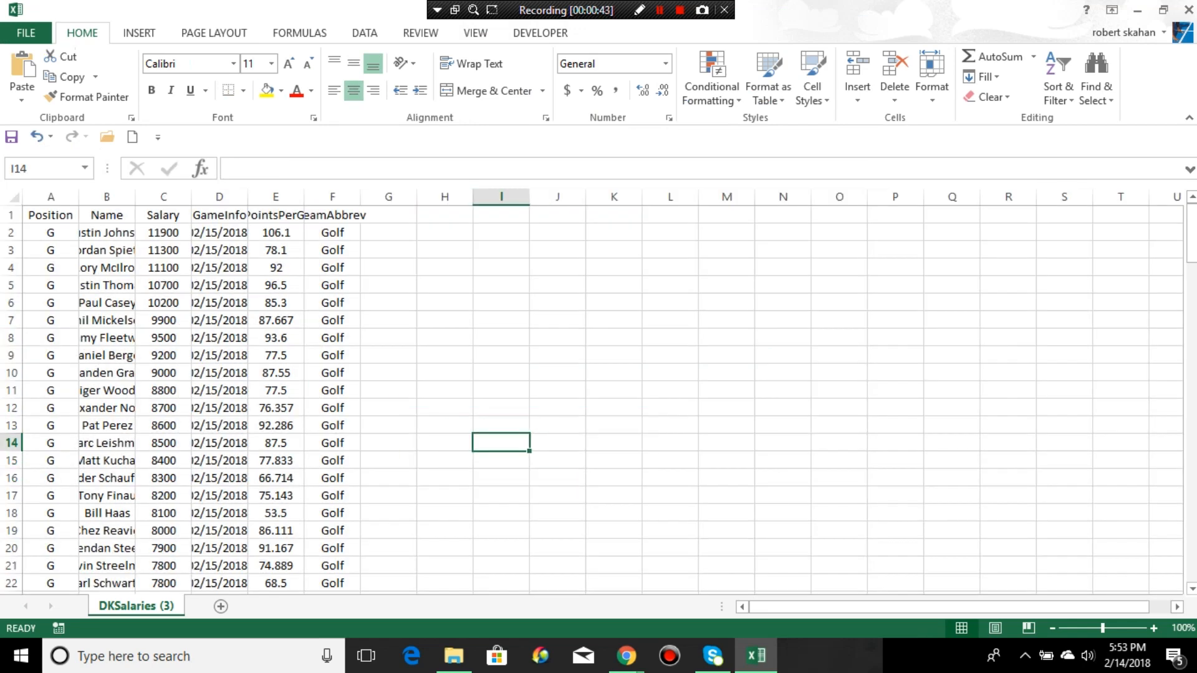
# - Add the column headers Lock in G1 and IN? in H1
pyautogui.click(388, 215)
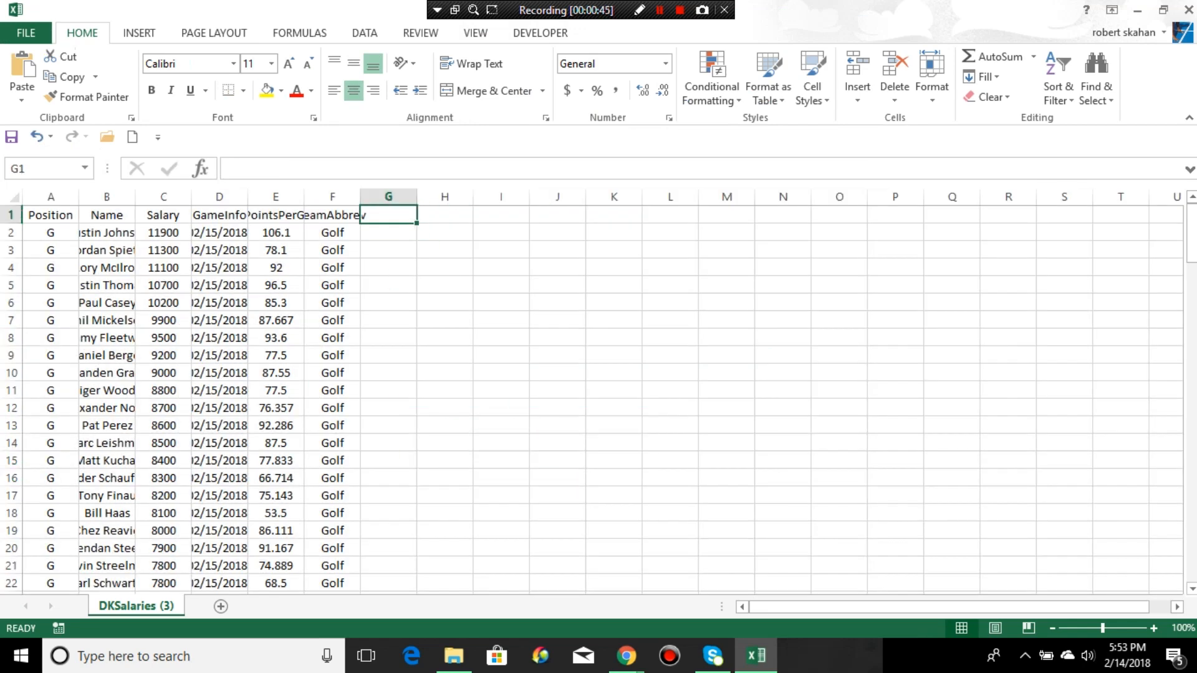
pyautogui.write('Lock')
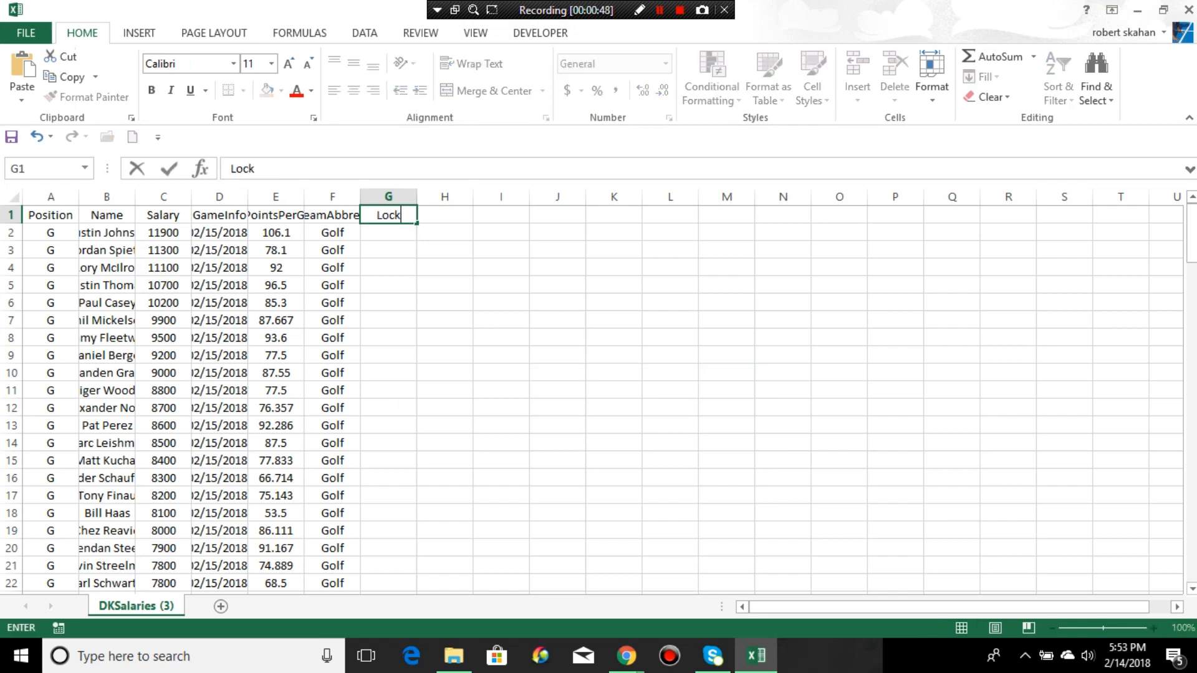
pyautogui.press('Tab')
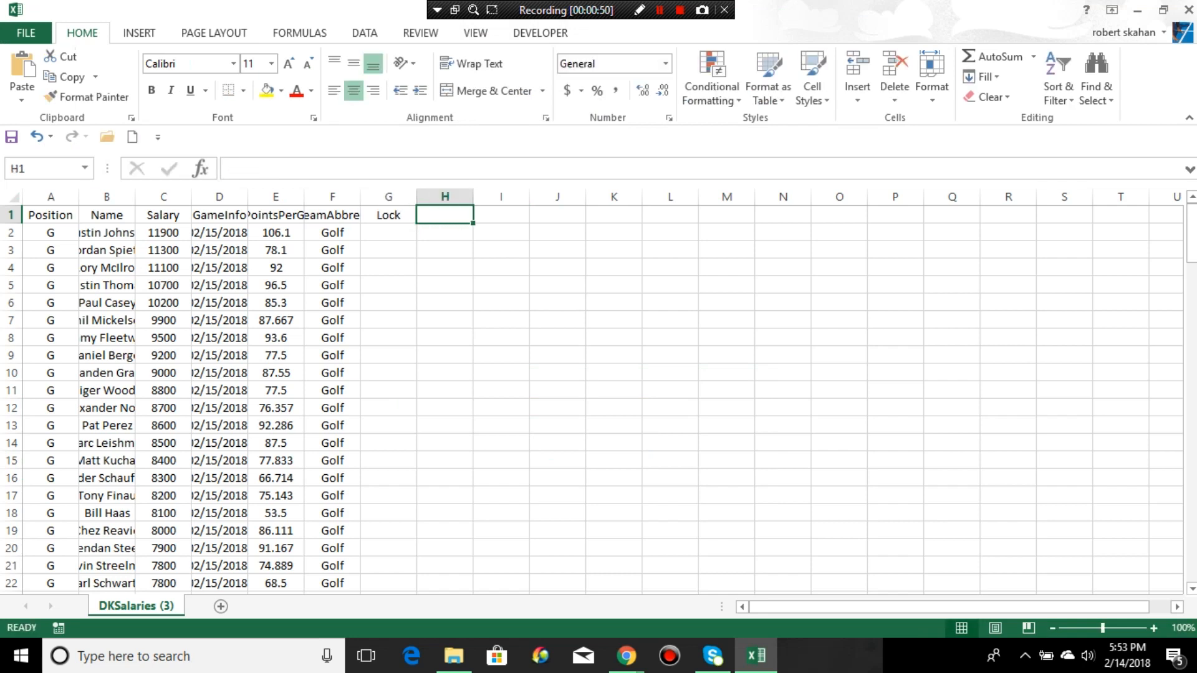
pyautogui.write('IN')
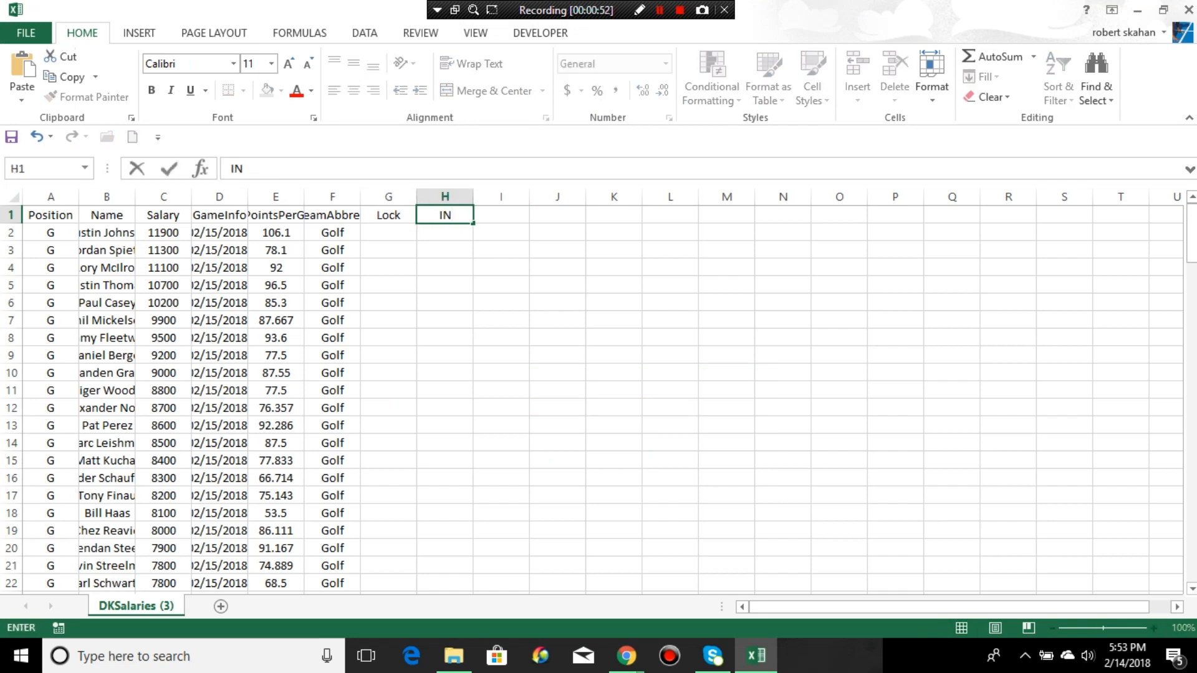
pyautogui.write('?')
# - Autofit the width of all columns to their contents
pyautogui.click(14, 197)
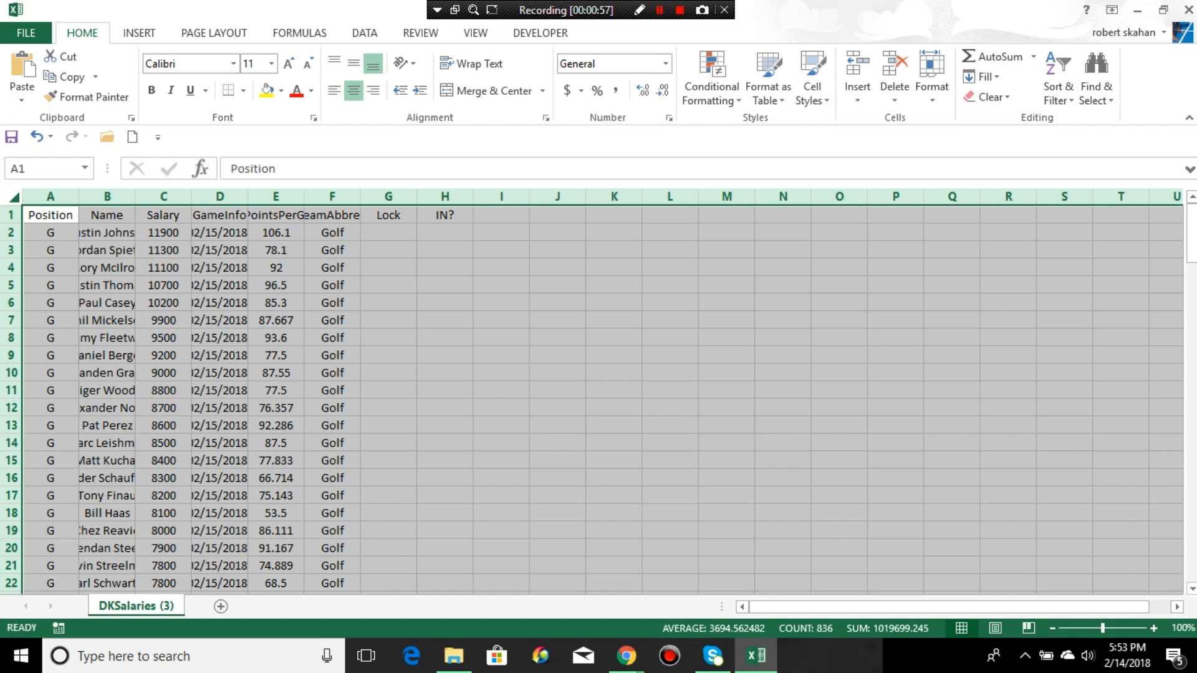
pyautogui.doubleClick(79, 197)
pyautogui.click(754, 320)
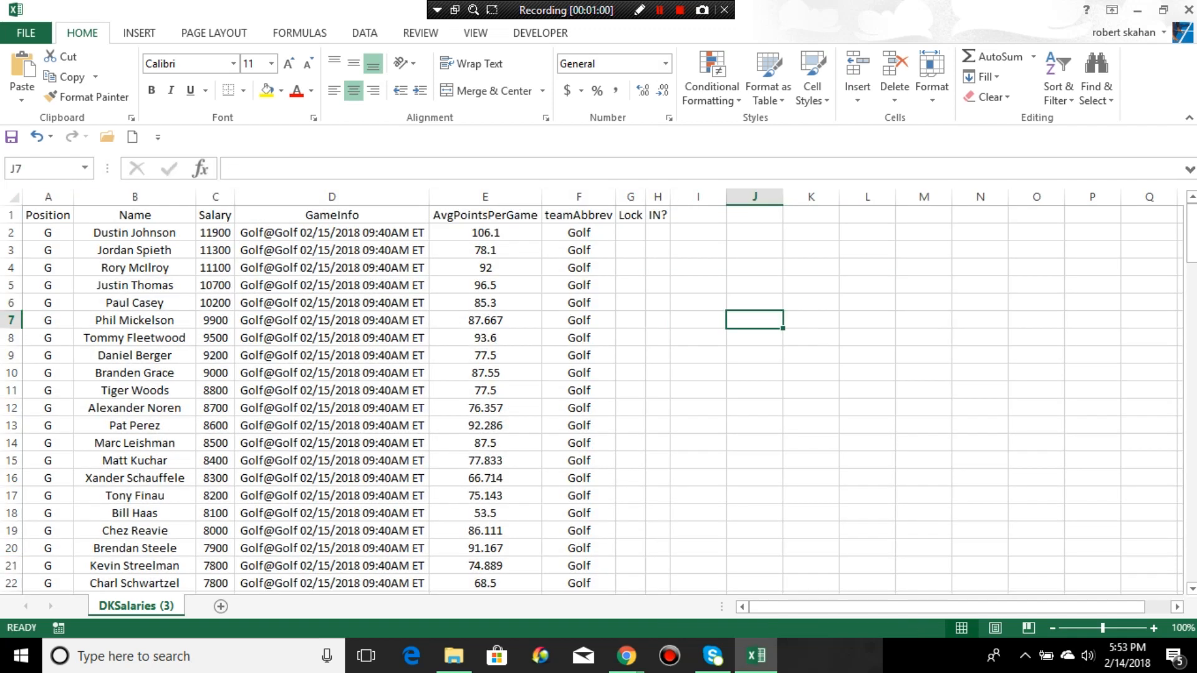
# - Add the column header G in cell I1
pyautogui.click(698, 215)
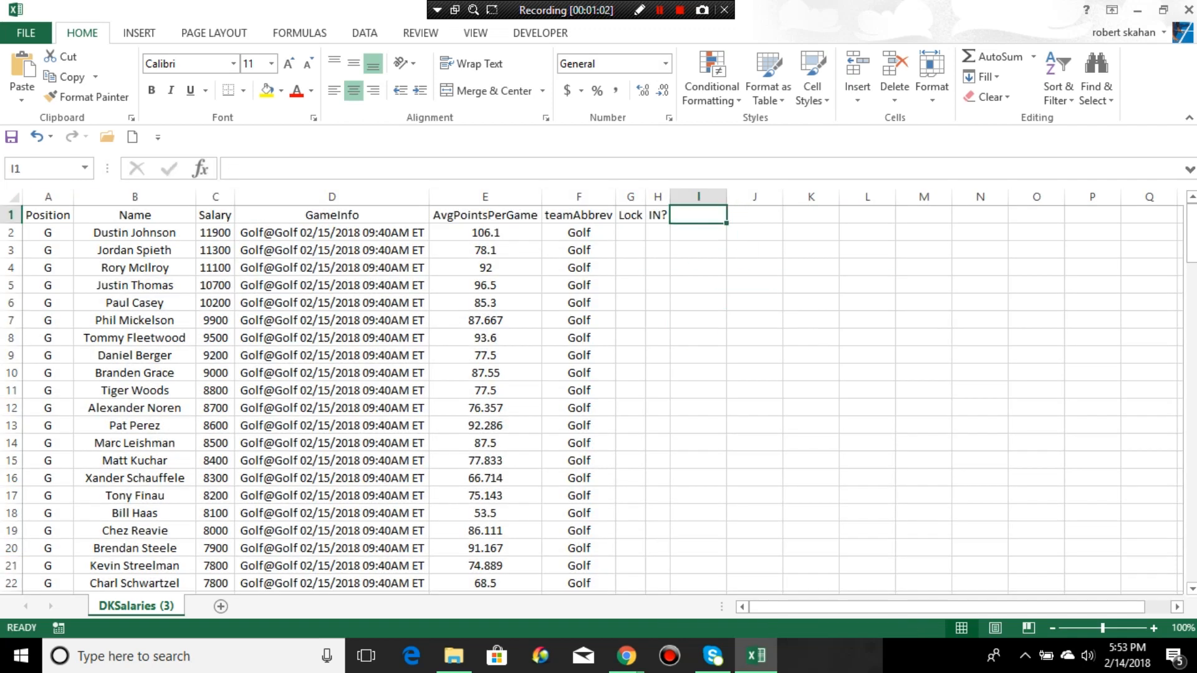
pyautogui.write('G')
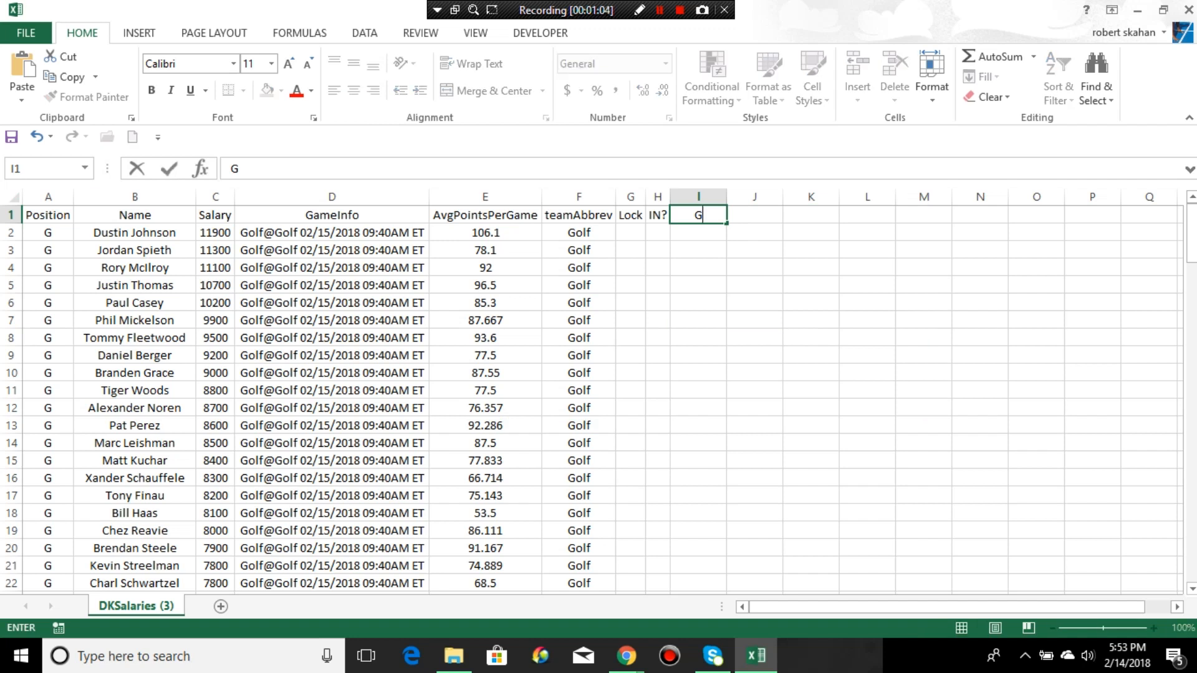
pyautogui.press('Return')
# - Try the formula =IF(A2=G,1*H2,"") in I2, then clear the cell
pyautogui.write('=if')
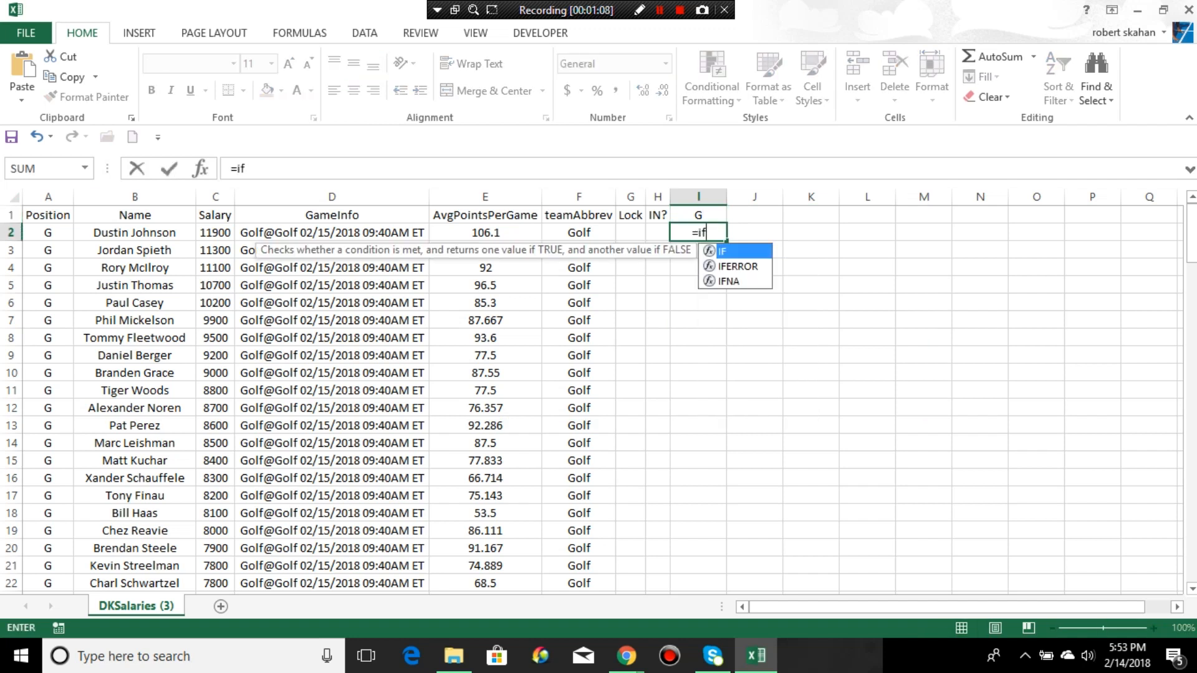
pyautogui.press('Tab')
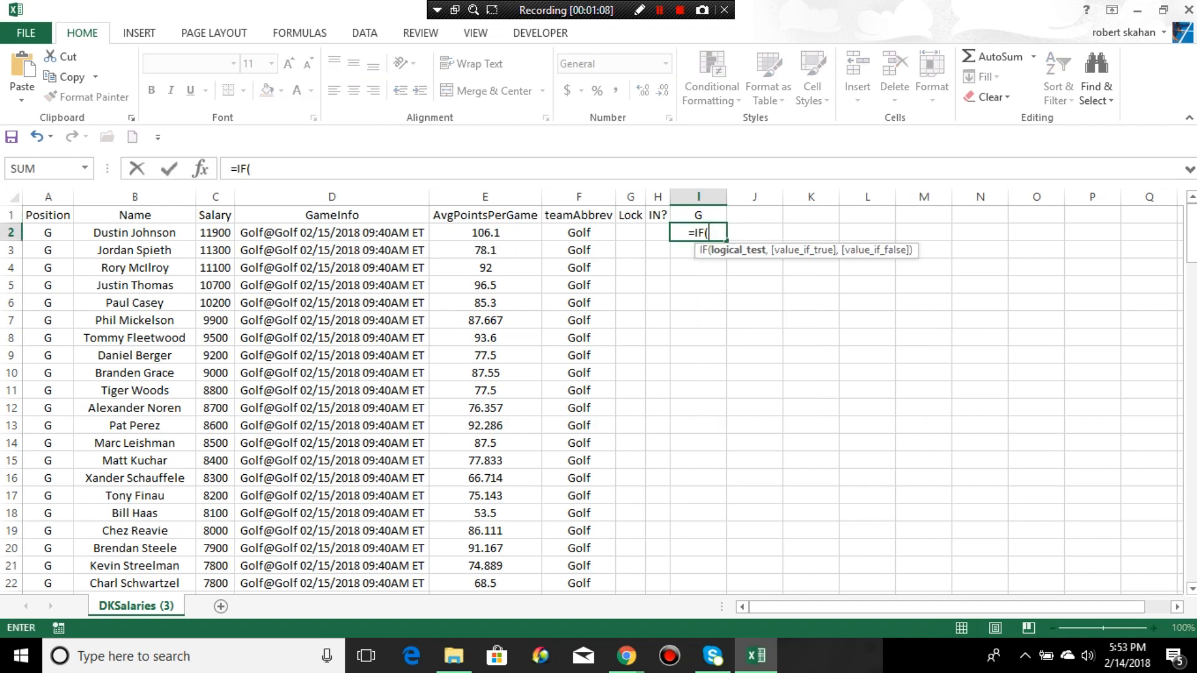
pyautogui.click(48, 233)
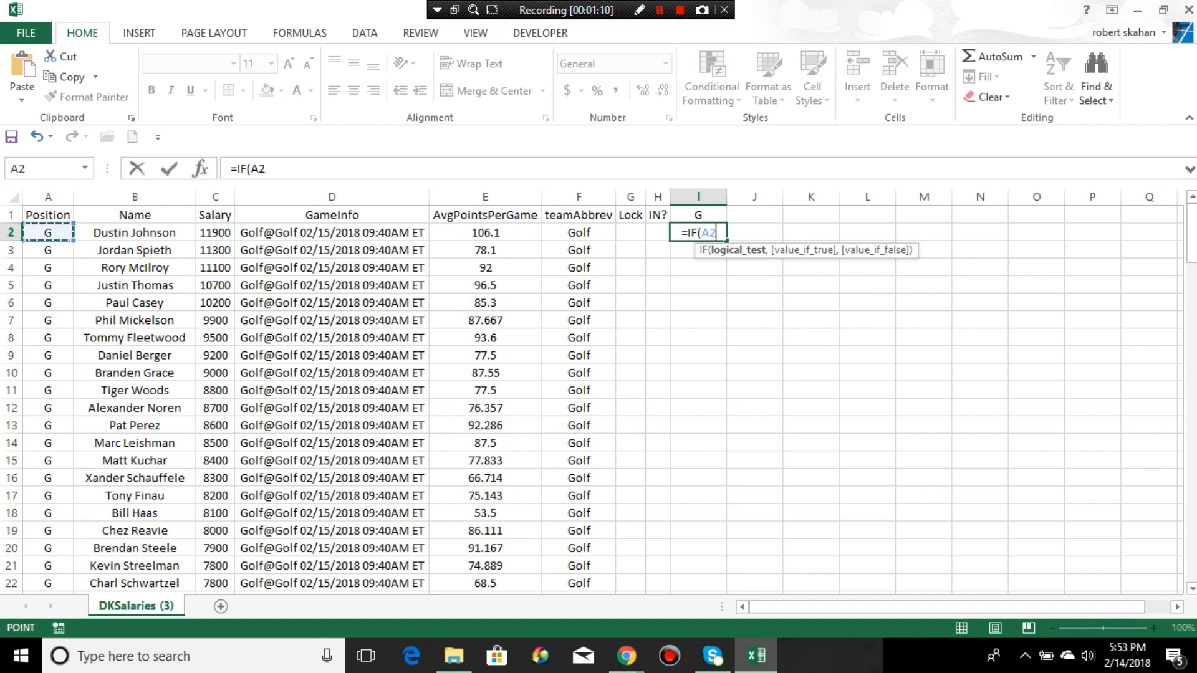
pyautogui.write('=G')
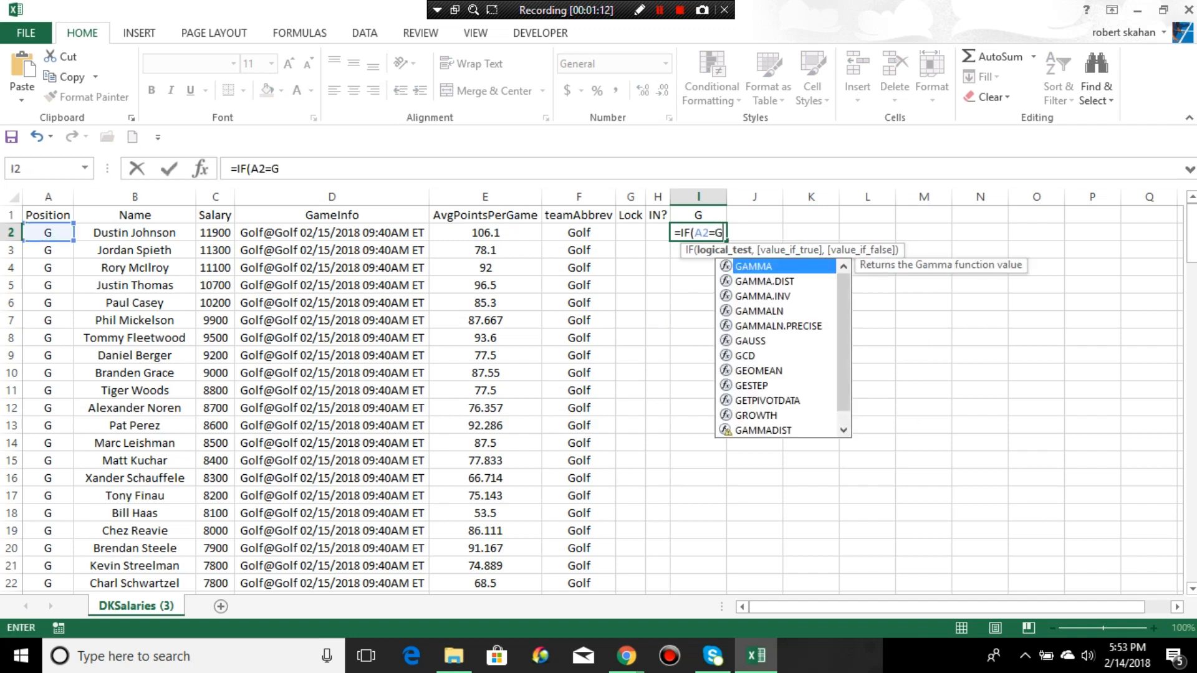
pyautogui.write(',')
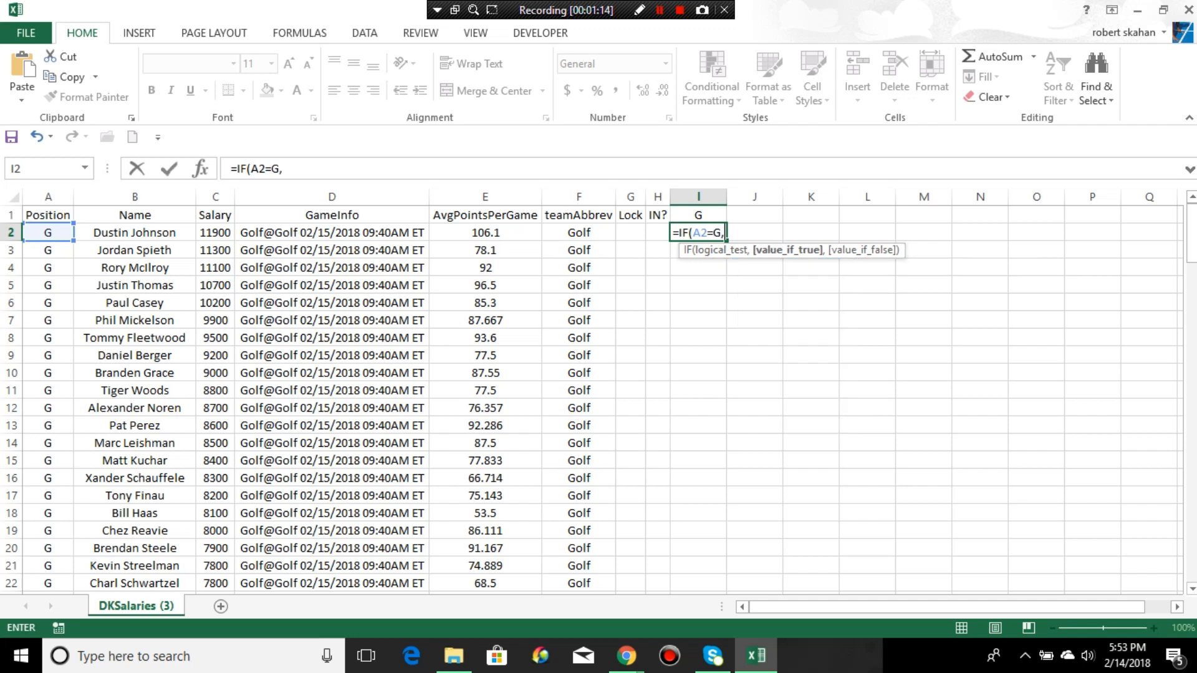
pyautogui.write('1')
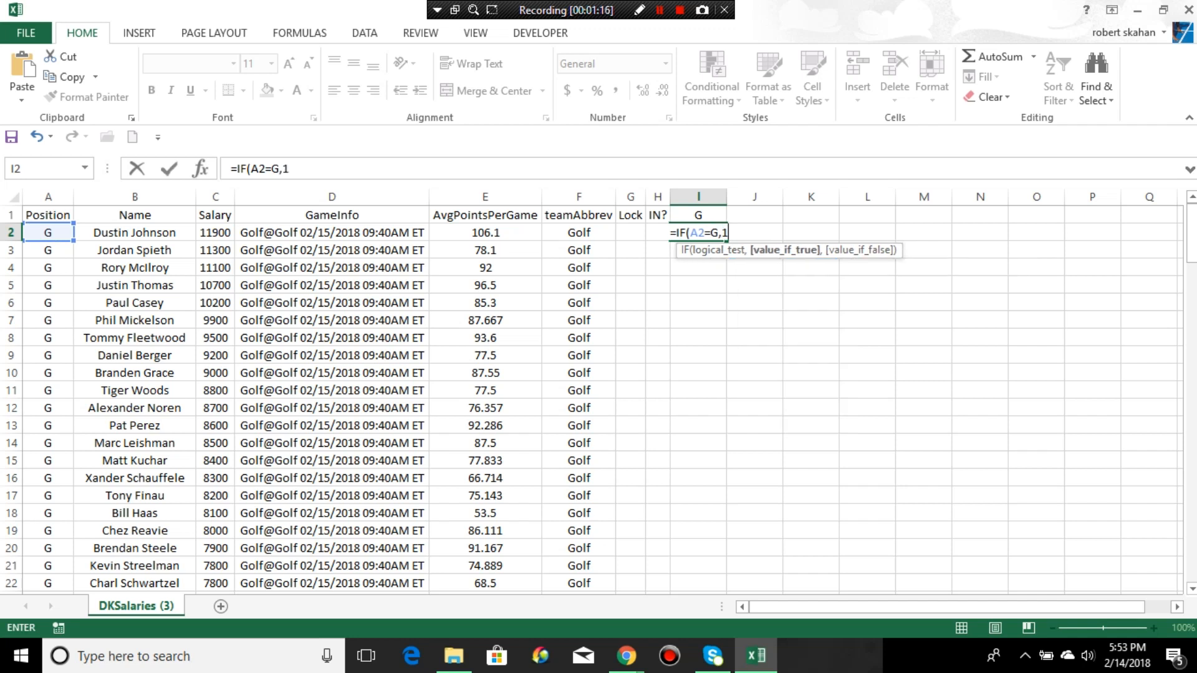
pyautogui.write('*')
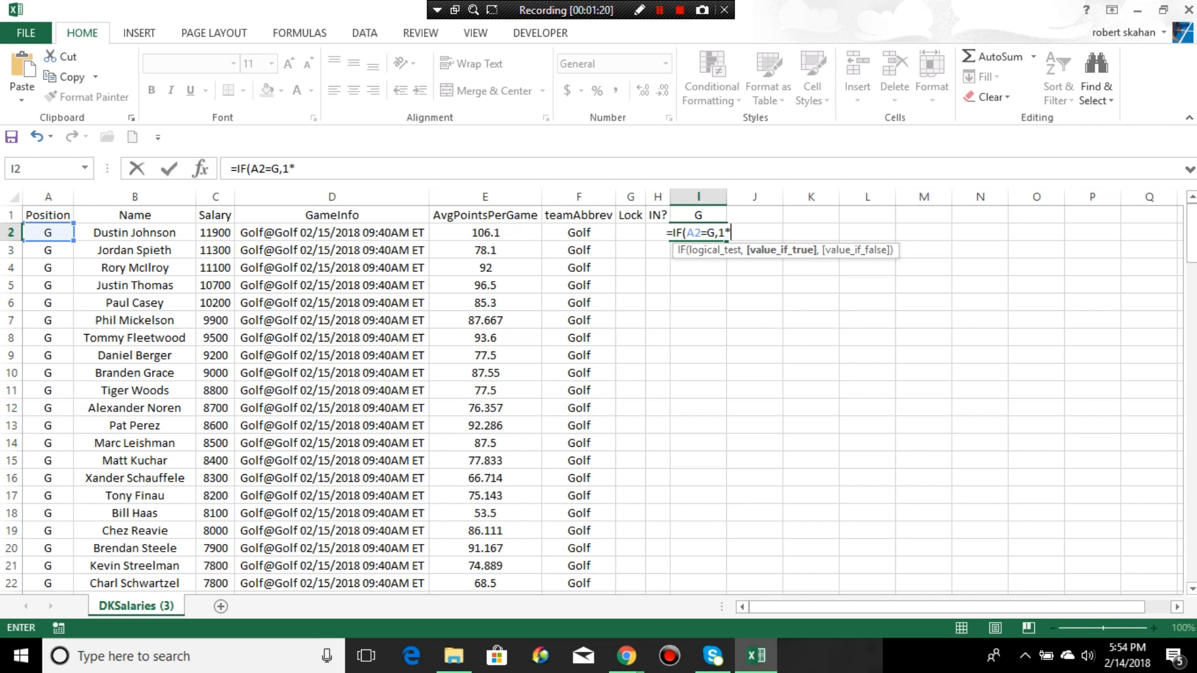
pyautogui.write('H2')
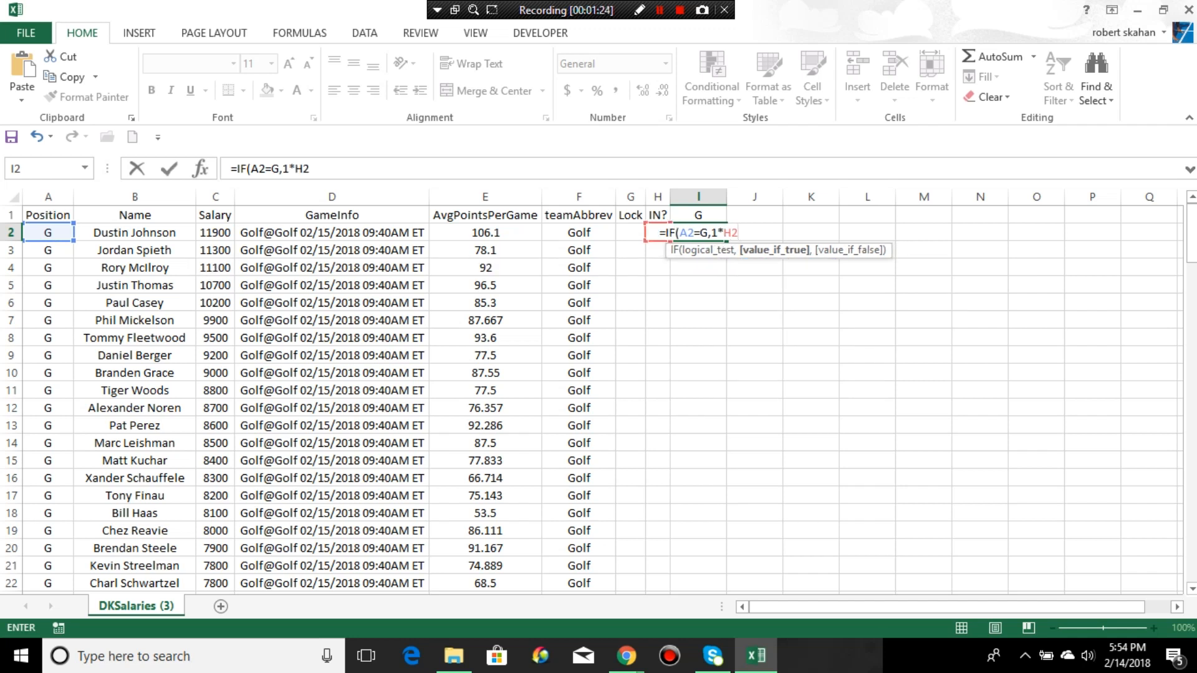
pyautogui.write(',"")')
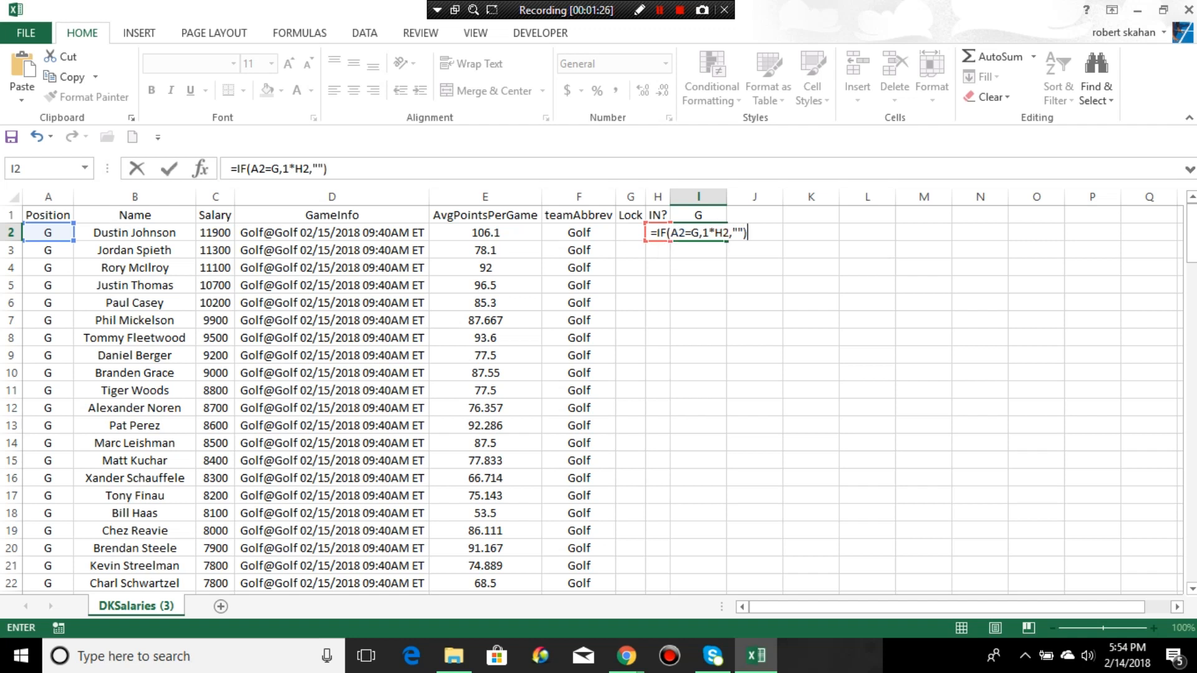
pyautogui.press('Return')
pyautogui.click(698, 232)
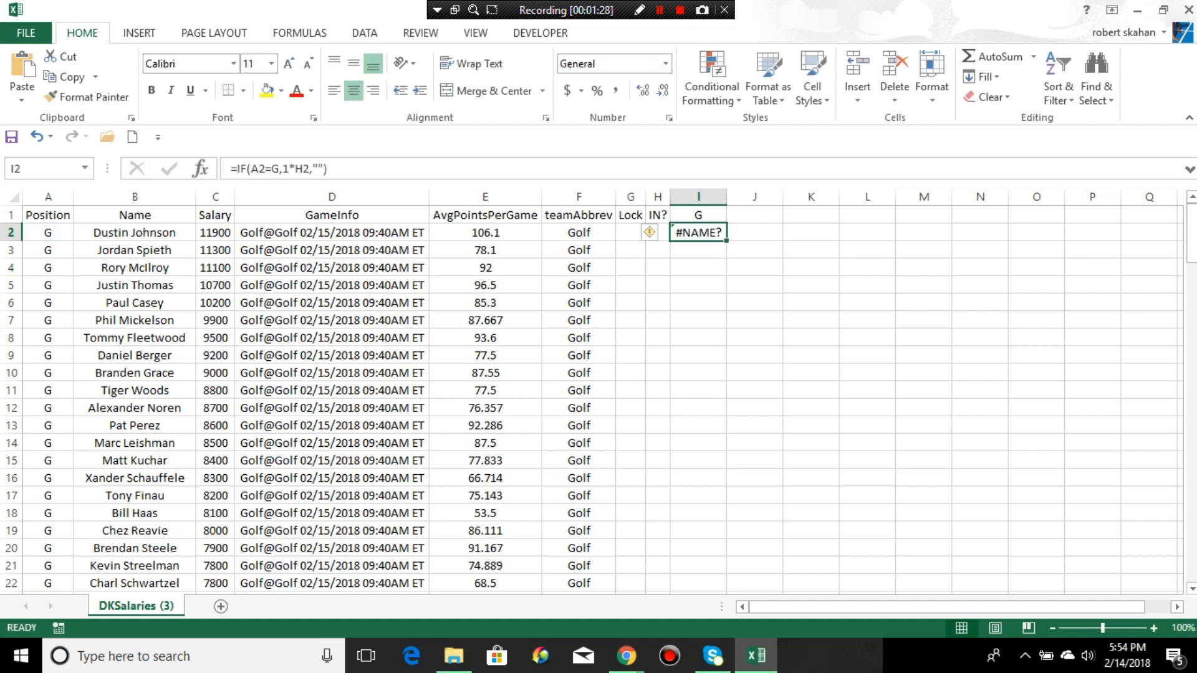
pyautogui.press('Delete')
# - Enter the formula =IF(A2="G",1*H2,"") in I2 and fill it down column I to row 139
pyautogui.write('=IF(')
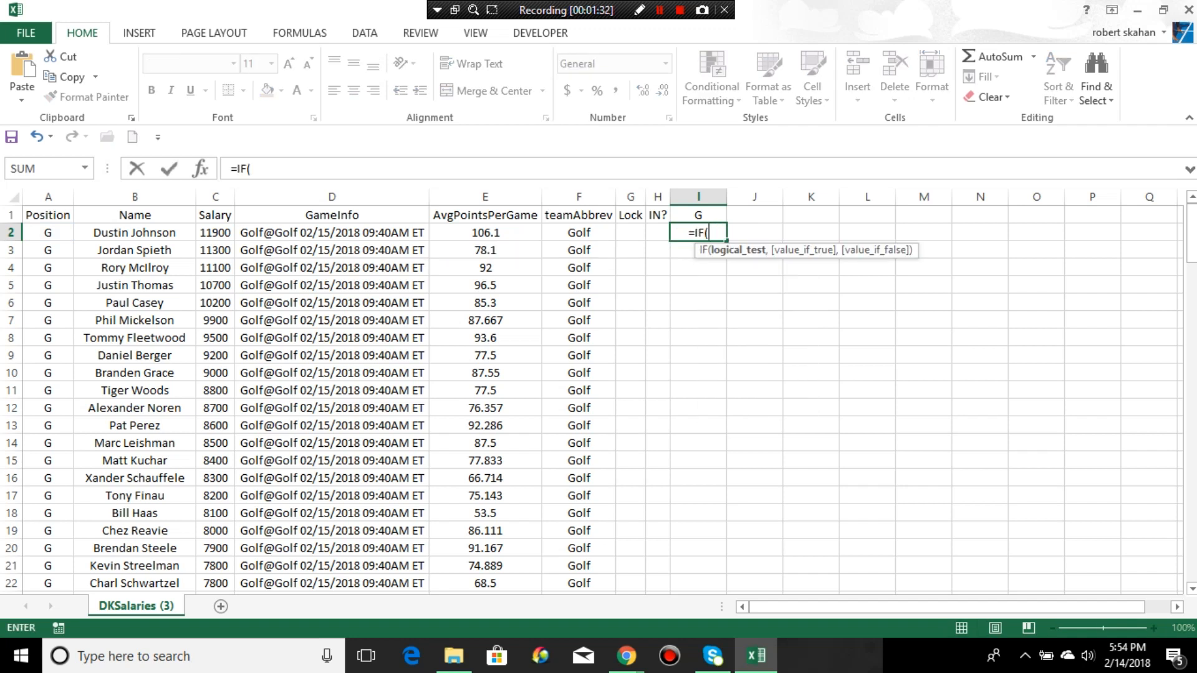
pyautogui.click(48, 233)
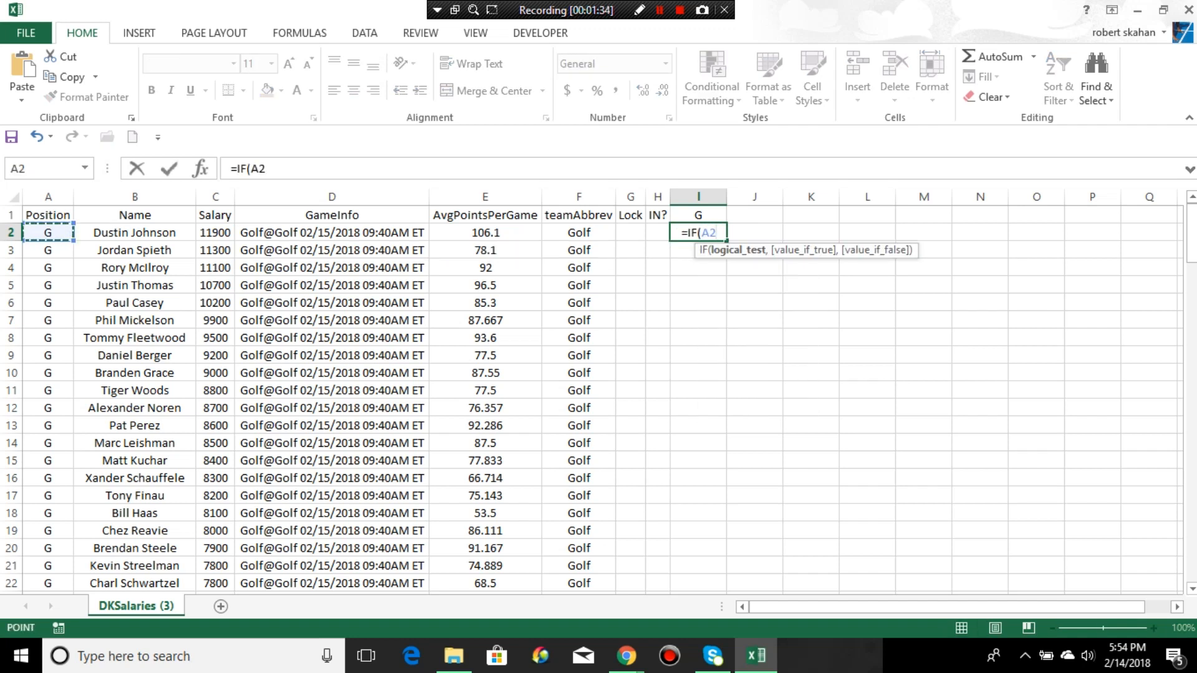
pyautogui.write('=')
pyautogui.write('"G')
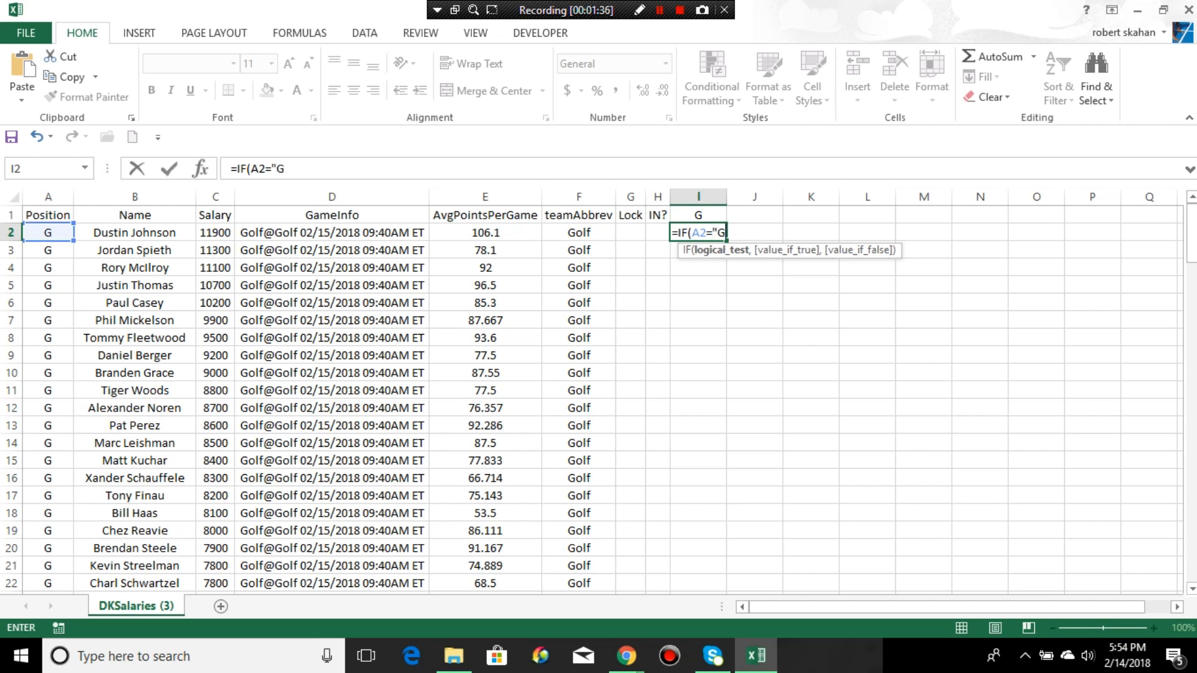
pyautogui.write('",18')
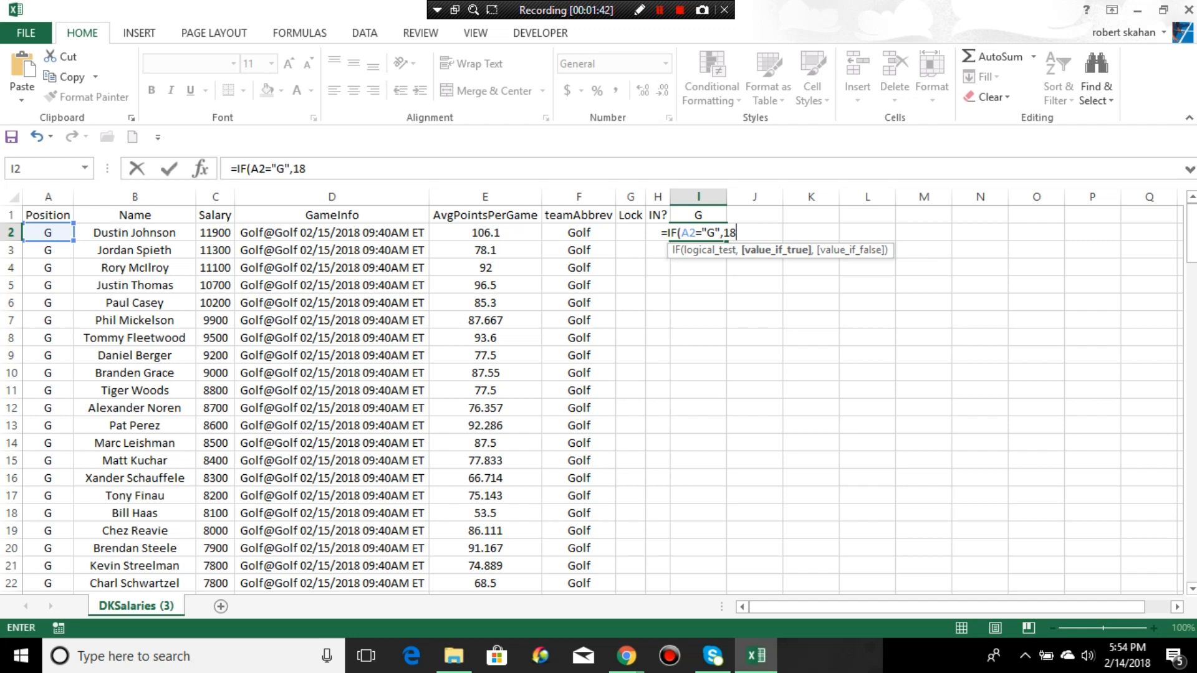
pyautogui.write('H')
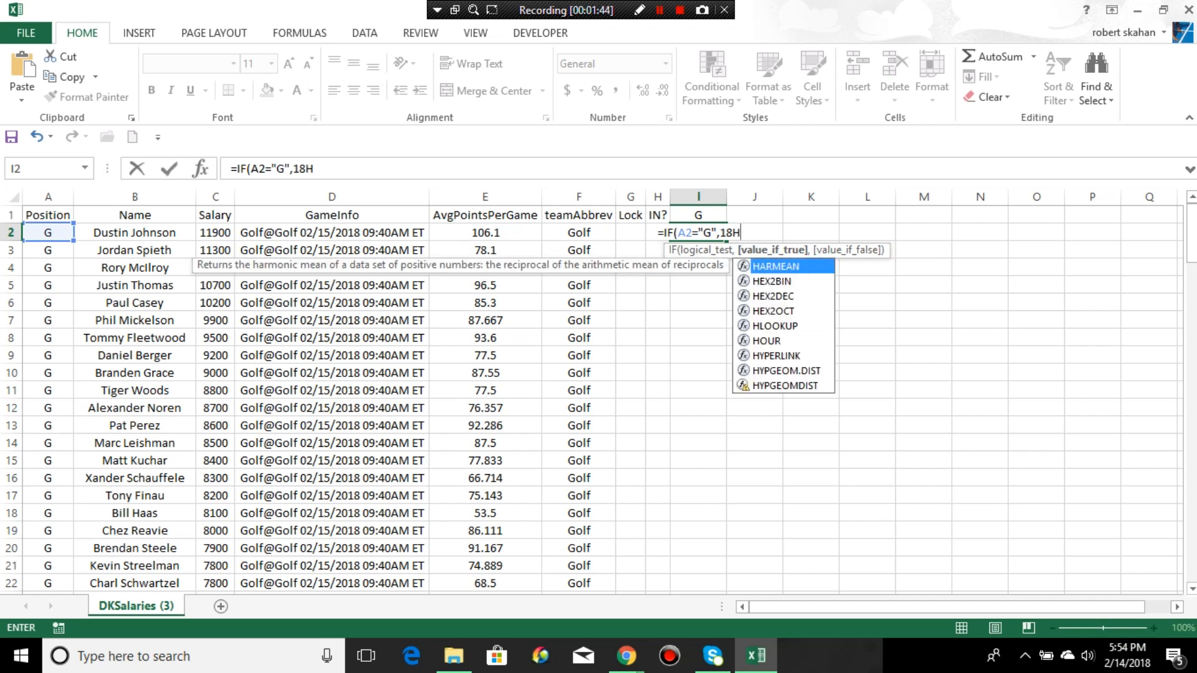
pyautogui.press('BackSpace')
pyautogui.press('BackSpace')
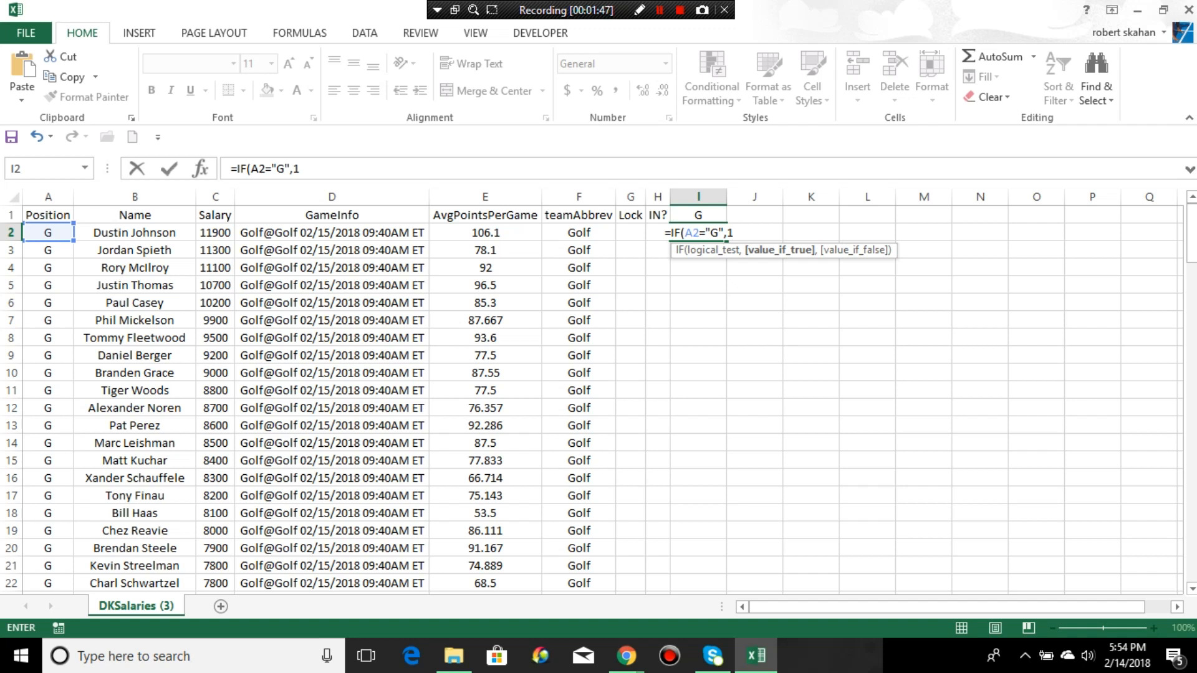
pyautogui.write('*')
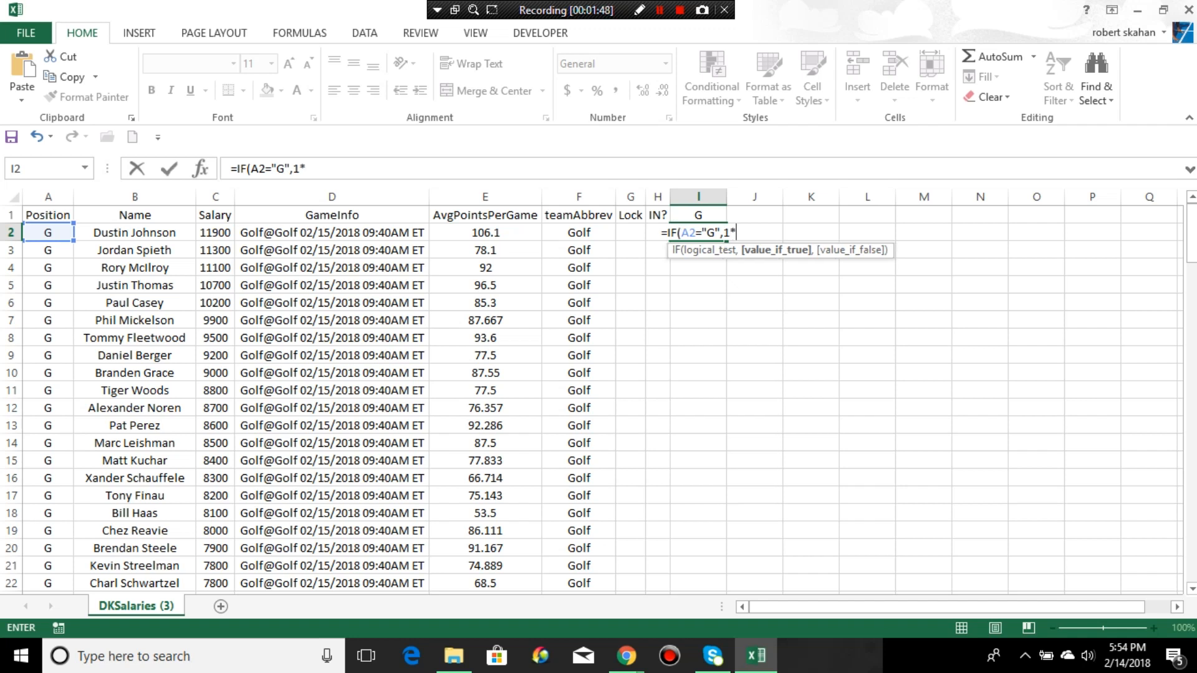
pyautogui.write('H2')
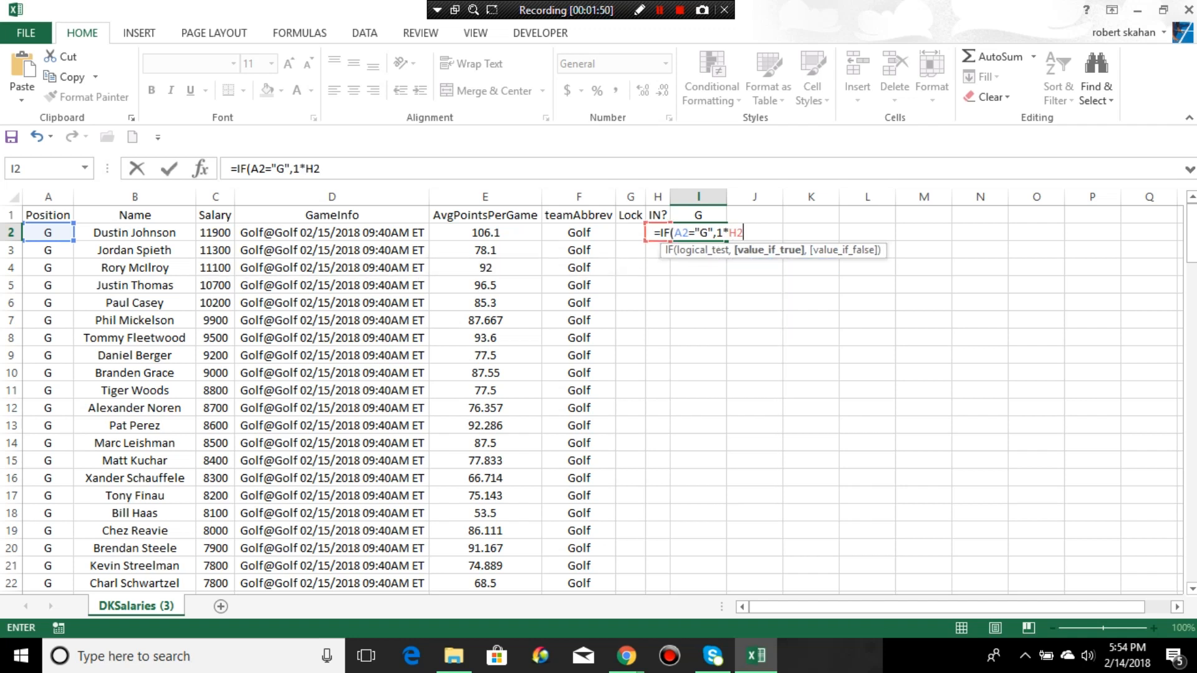
pyautogui.write(',')
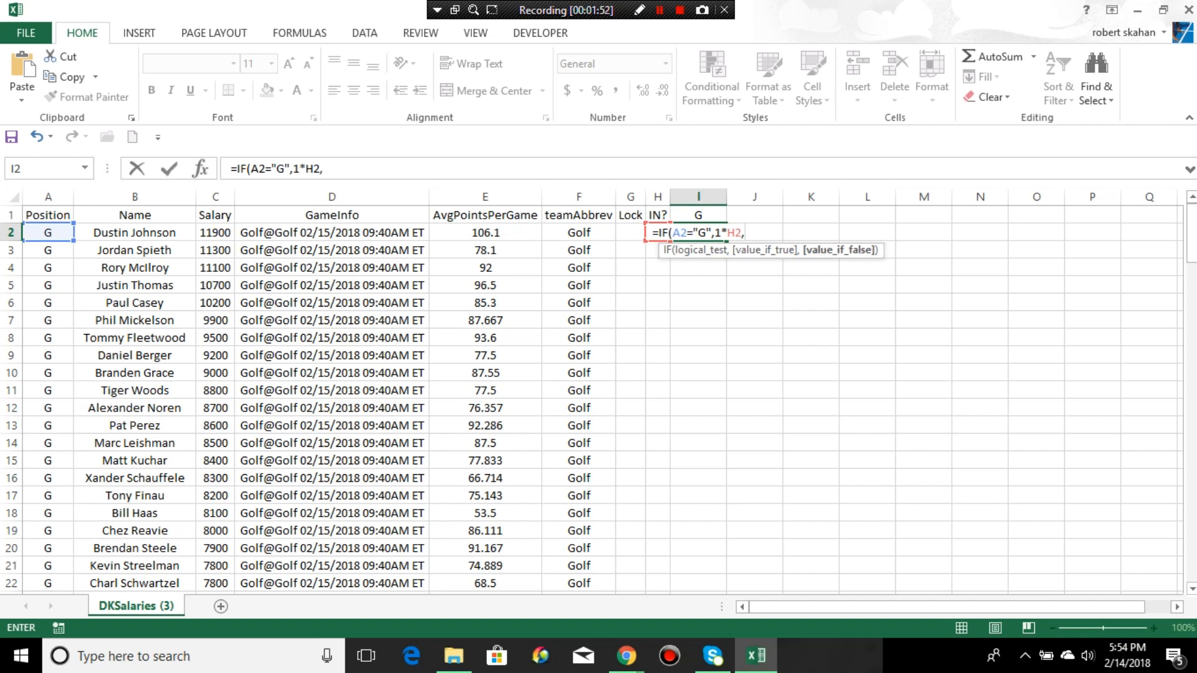
pyautogui.write('"")')
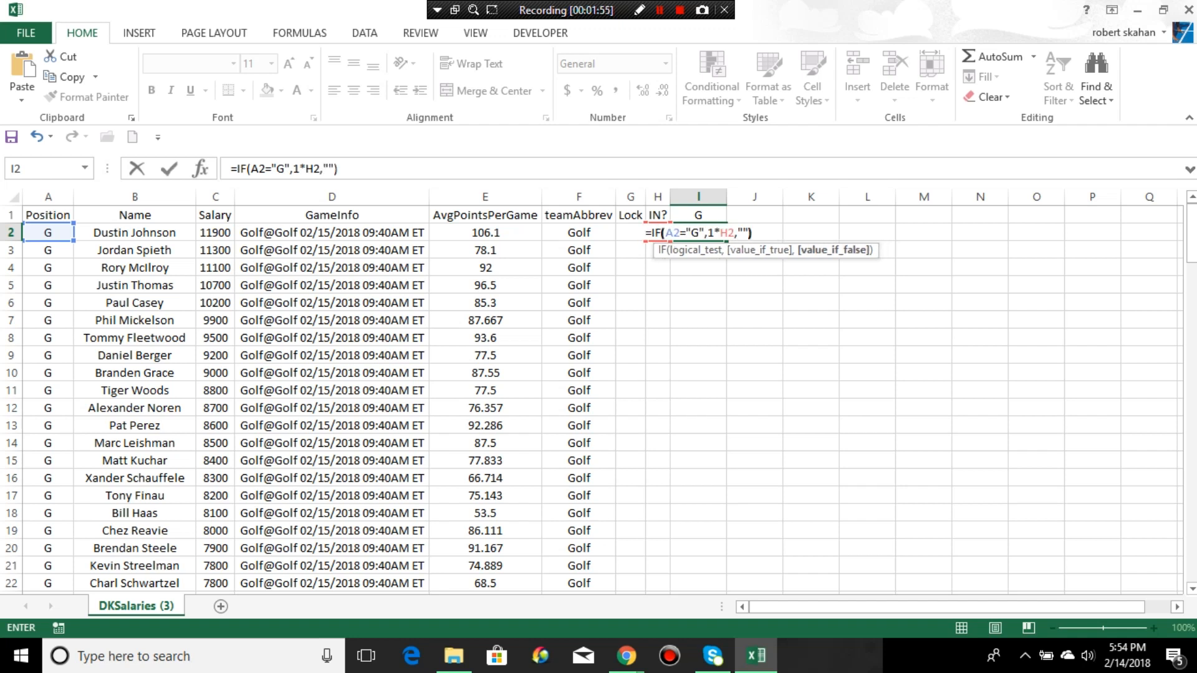
pyautogui.hotkey('ctrl', 'Return')
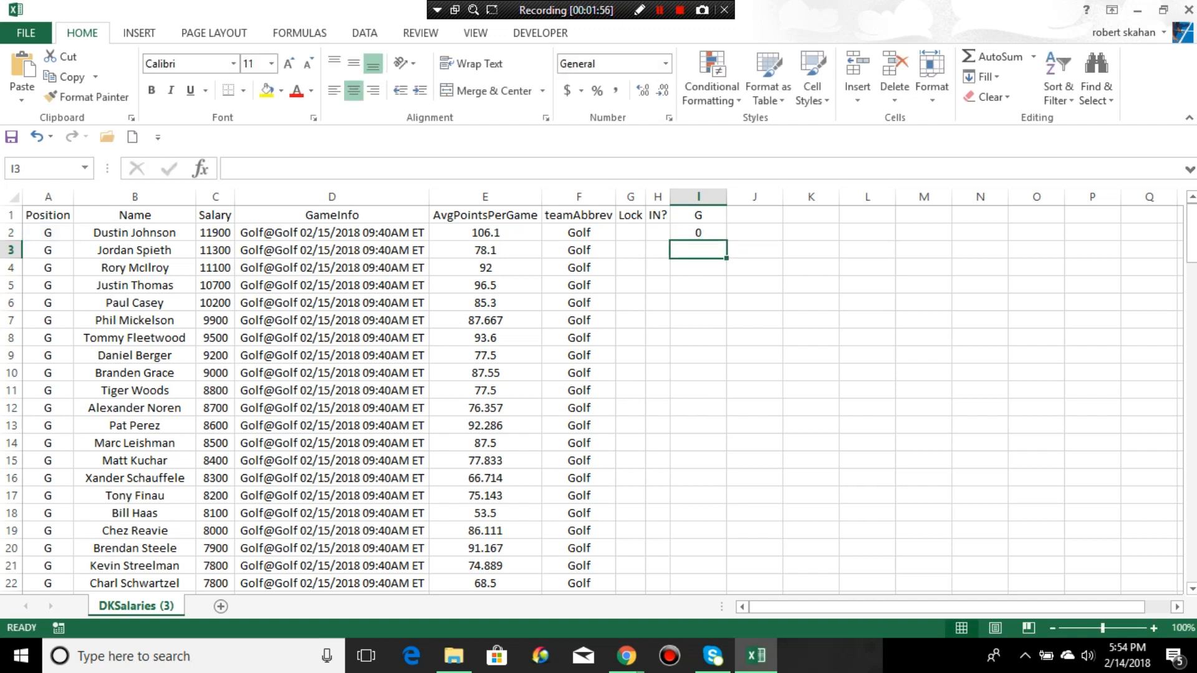
pyautogui.click(698, 233)
pyautogui.moveTo(726, 241); pyautogui.dragTo(698, 552)
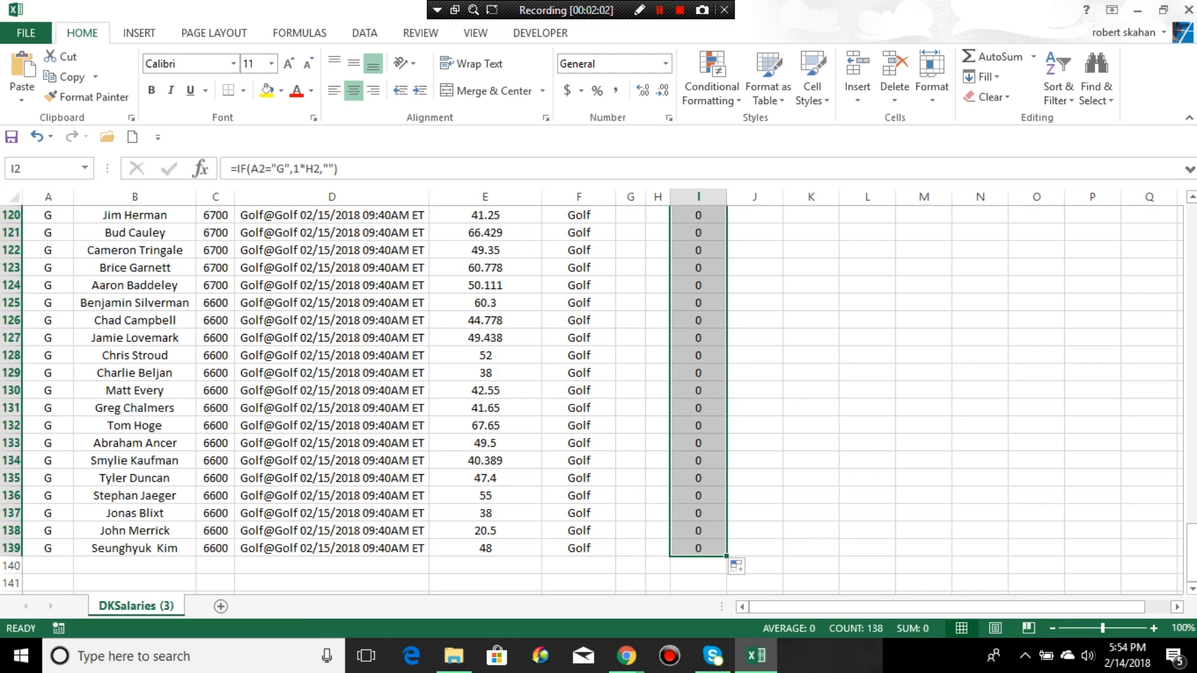
# - Enter 0 in H2 under the IN? header and fill it down column H to row 139
pyautogui.moveTo(1191, 552); pyautogui.dragTo(1191, 234)
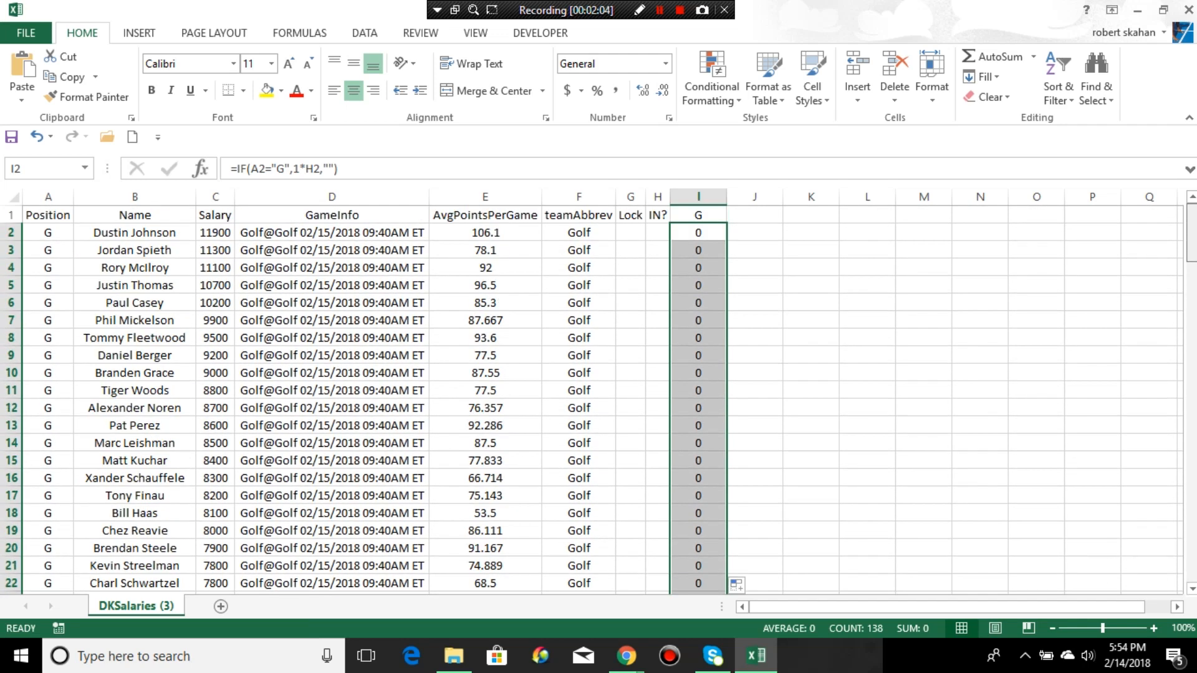
pyautogui.click(657, 232)
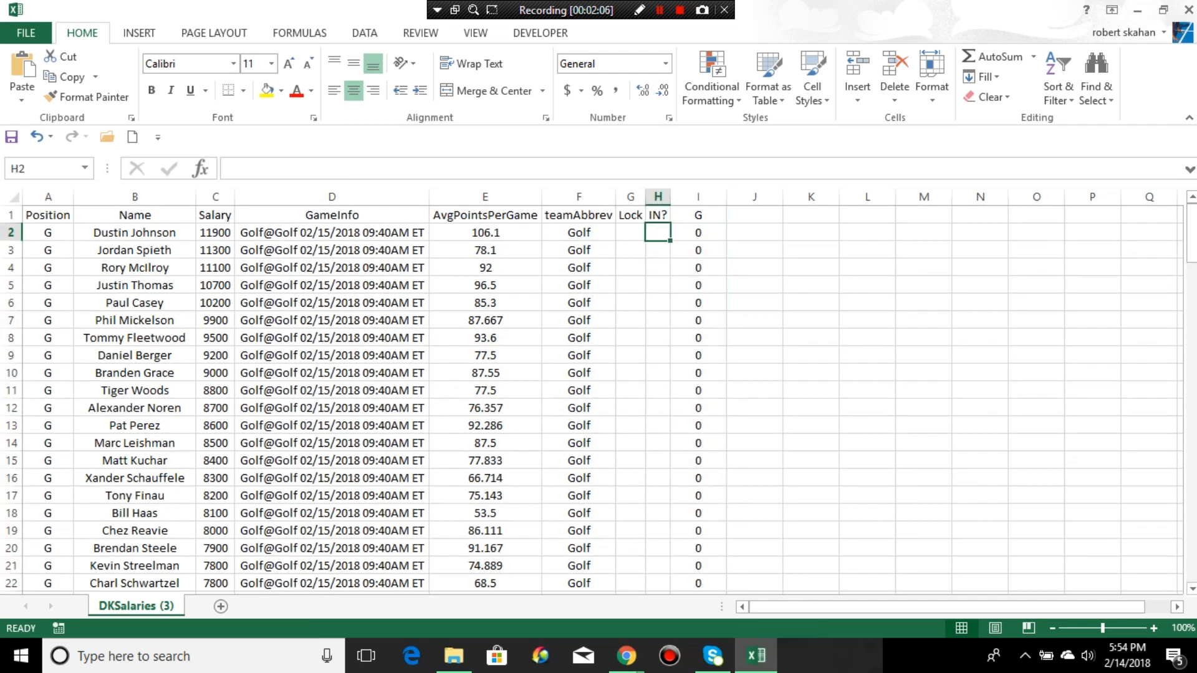
pyautogui.write('0')
pyautogui.moveTo(669, 240); pyautogui.dragTo(673, 523)
pyautogui.click(1036, 478)
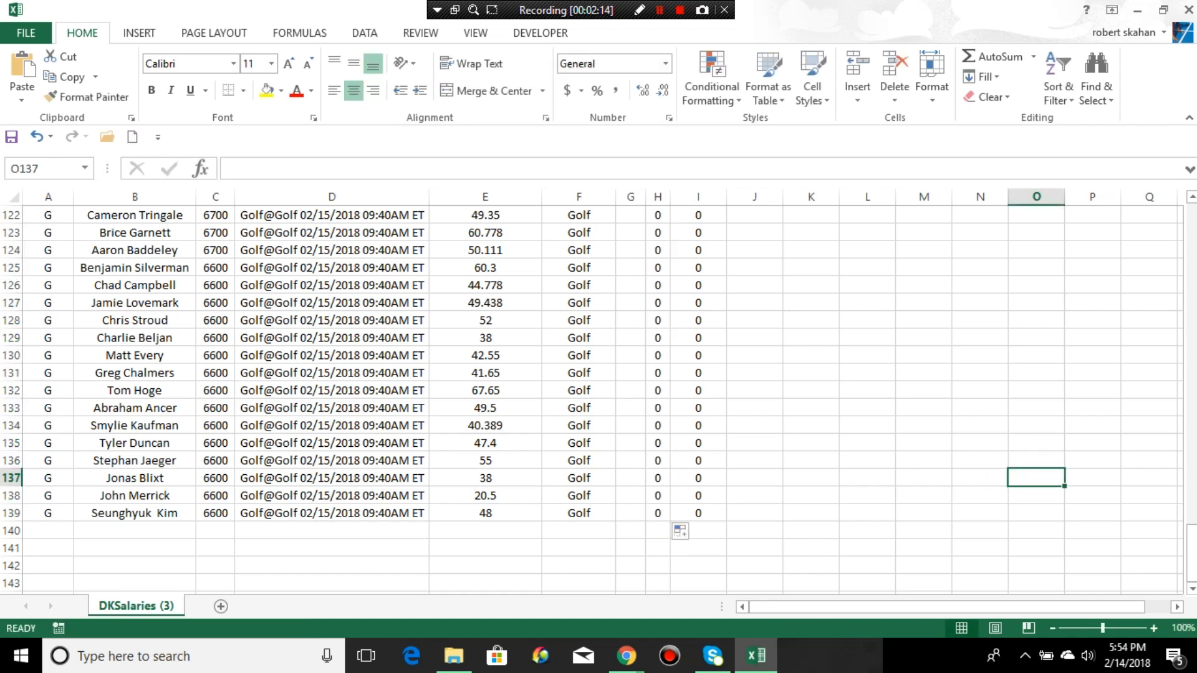
# - Add the label Salary in K1 with the salary cap 50000 beside it in L1
pyautogui.moveTo(1190, 553); pyautogui.dragTo(1190, 237)
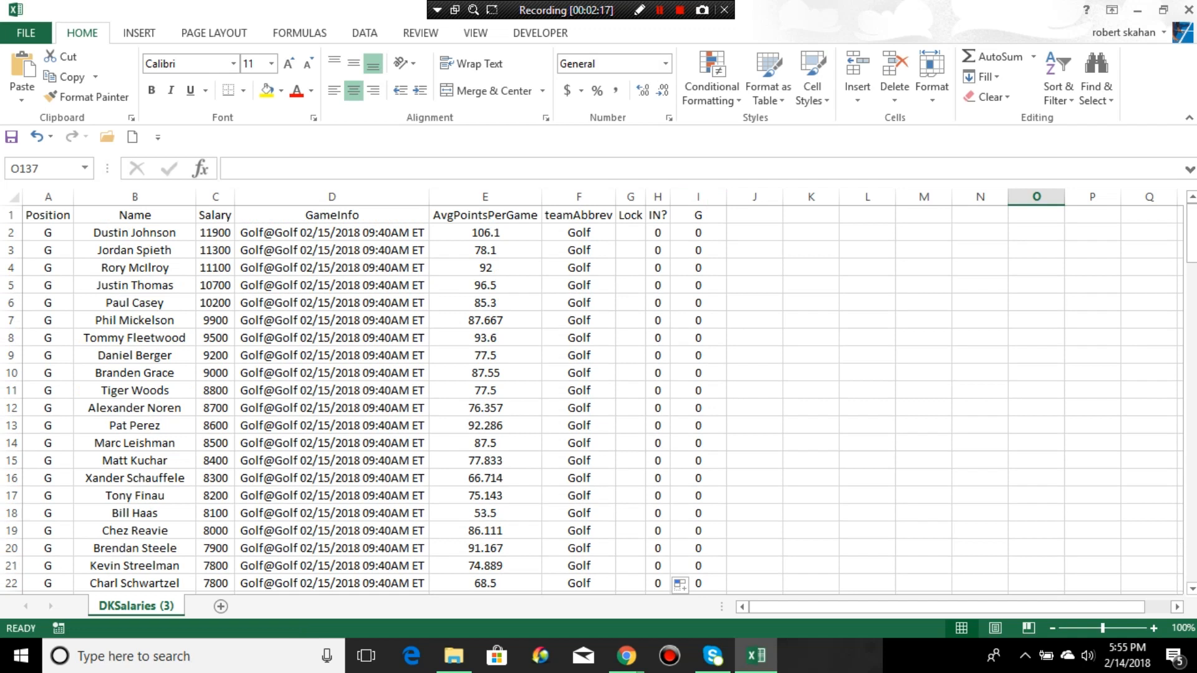
pyautogui.click(810, 215)
pyautogui.write('S')
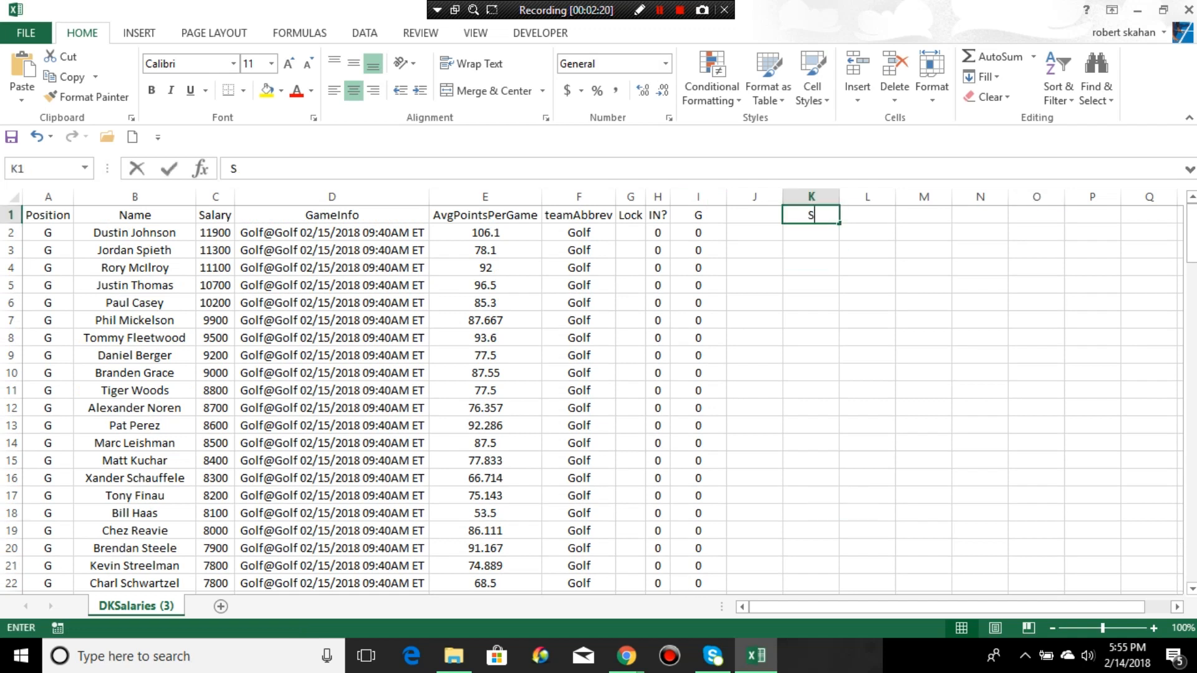
pyautogui.write('alary')
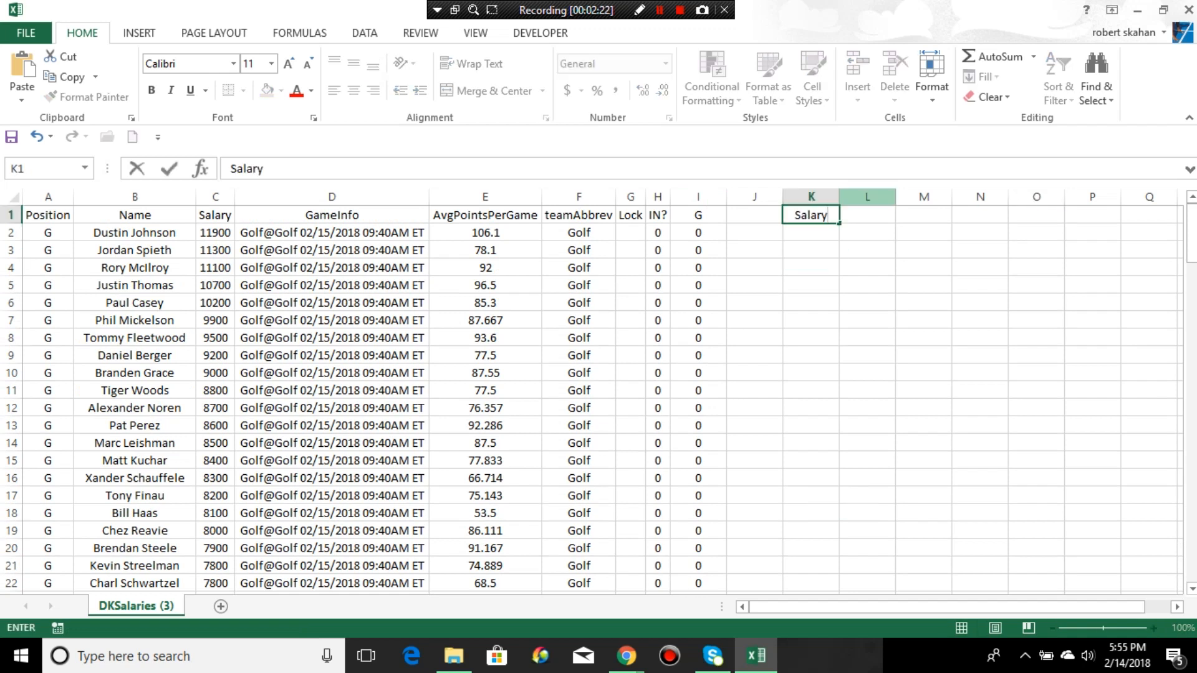
pyautogui.click(866, 215)
pyautogui.write('50000')
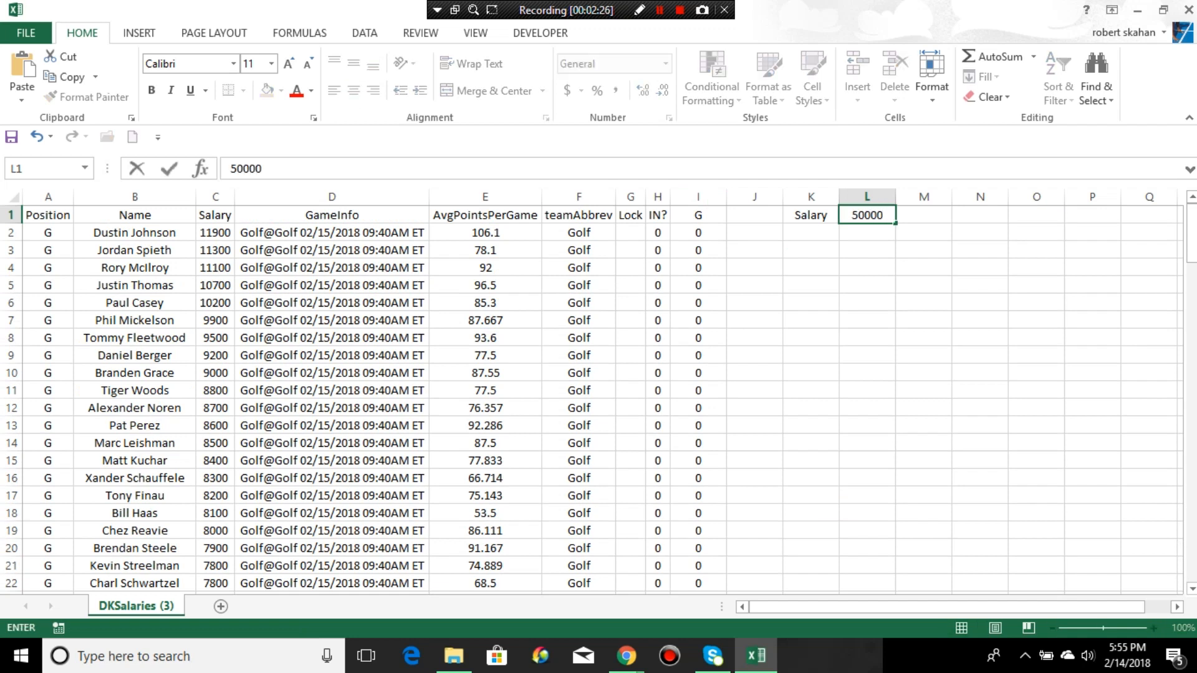
pyautogui.press('Tab')
# - Enter the formula =SUMPRODUCT(H2:H139,C2:C139) in M1 to total the selected golfers' salaries
pyautogui.write('=d')
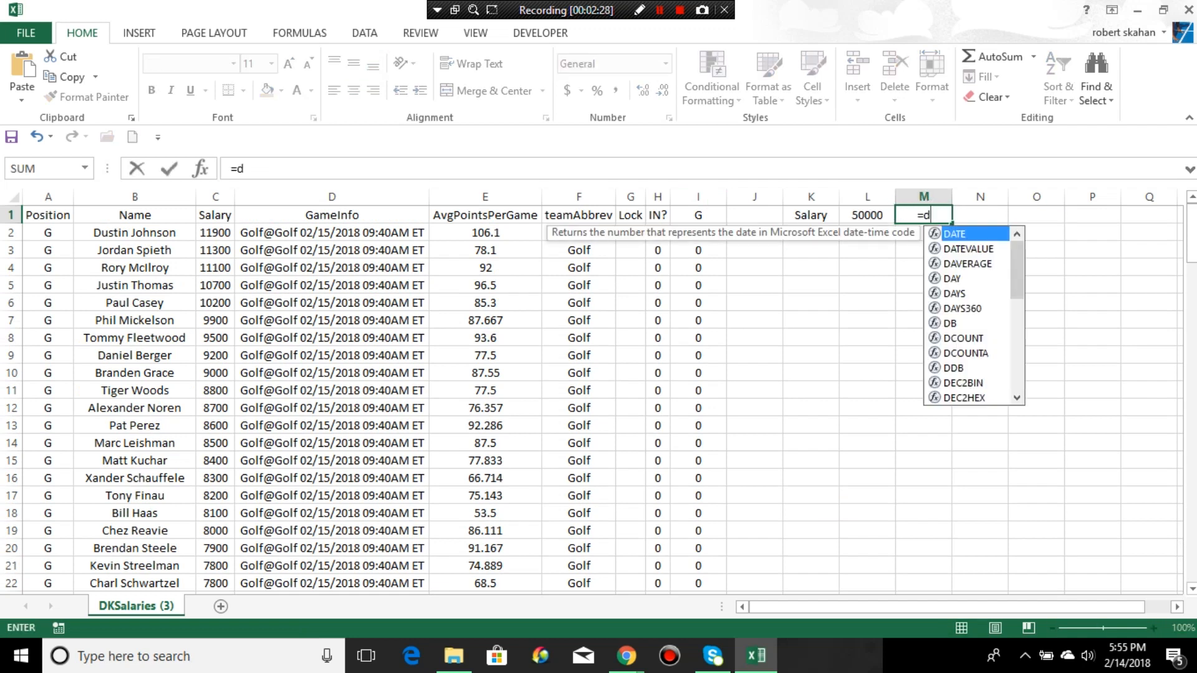
pyautogui.press('BackSpace')
pyautogui.write('sum')
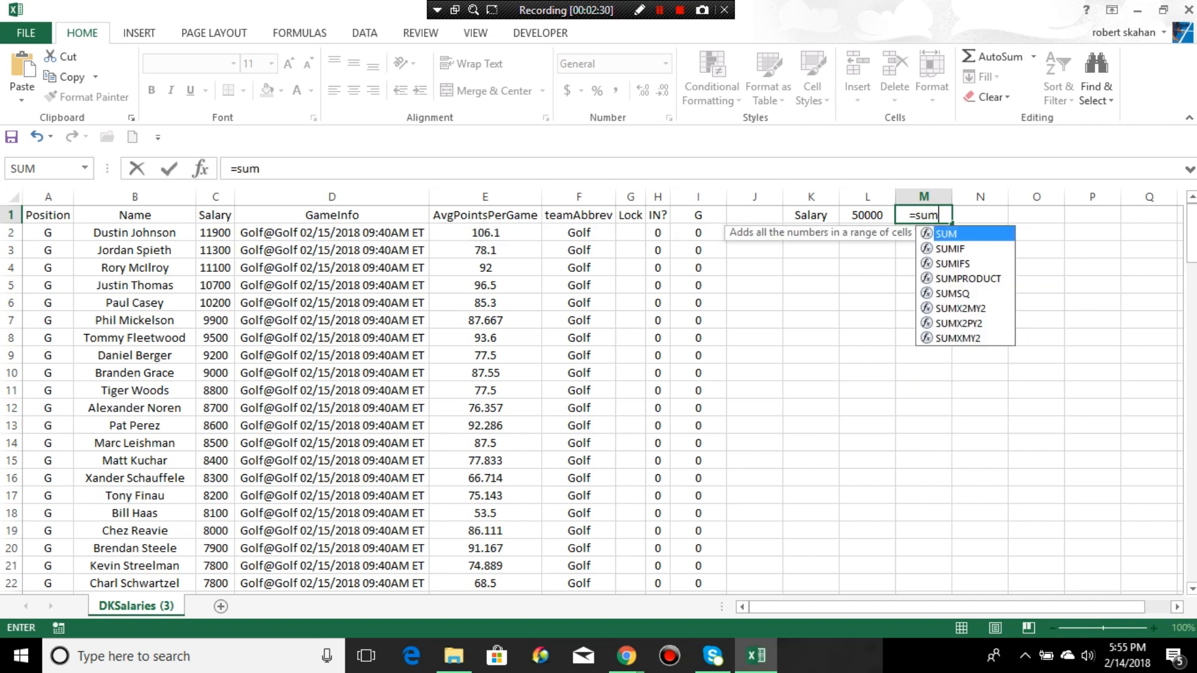
pyautogui.write('pro')
pyautogui.press('Tab')
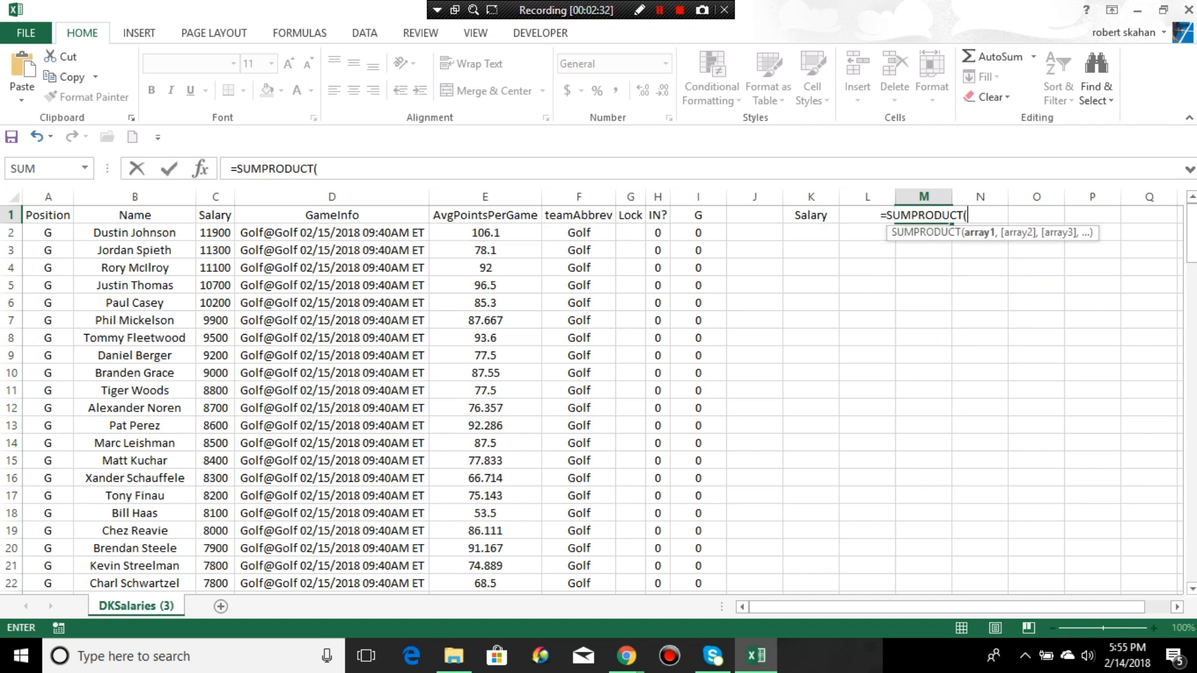
pyautogui.moveTo(658, 232); pyautogui.dragTo(658, 551)
pyautogui.write(',')
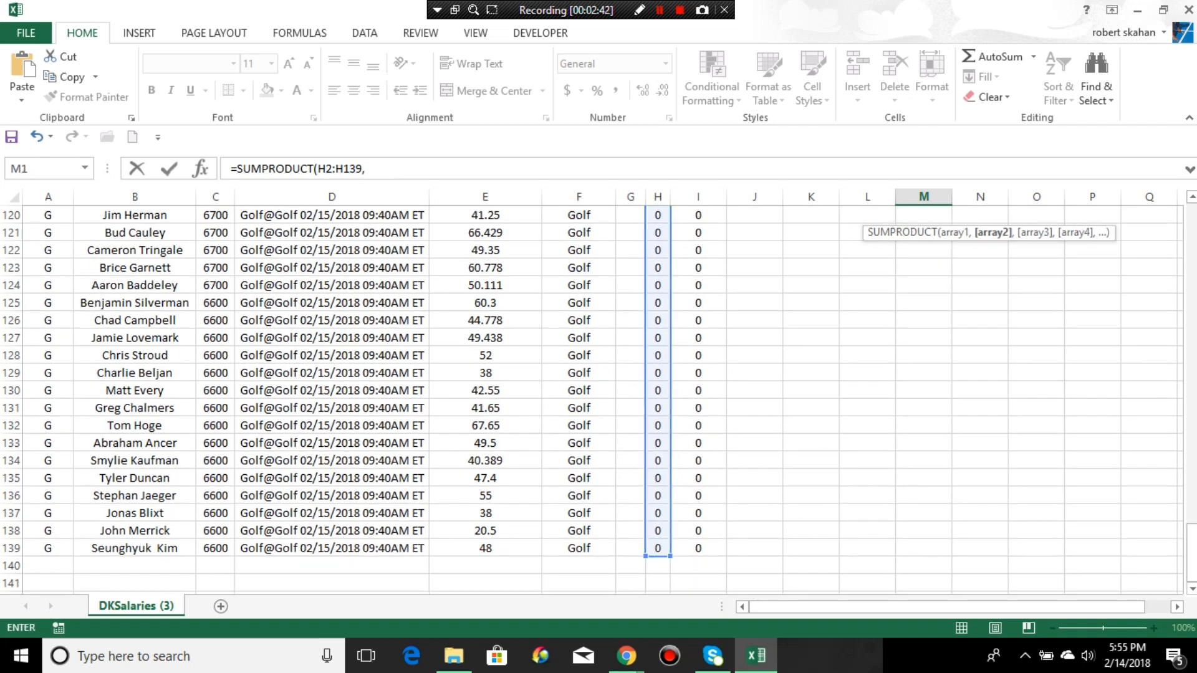
pyautogui.moveTo(215, 548); pyautogui.dragTo(215, 232)
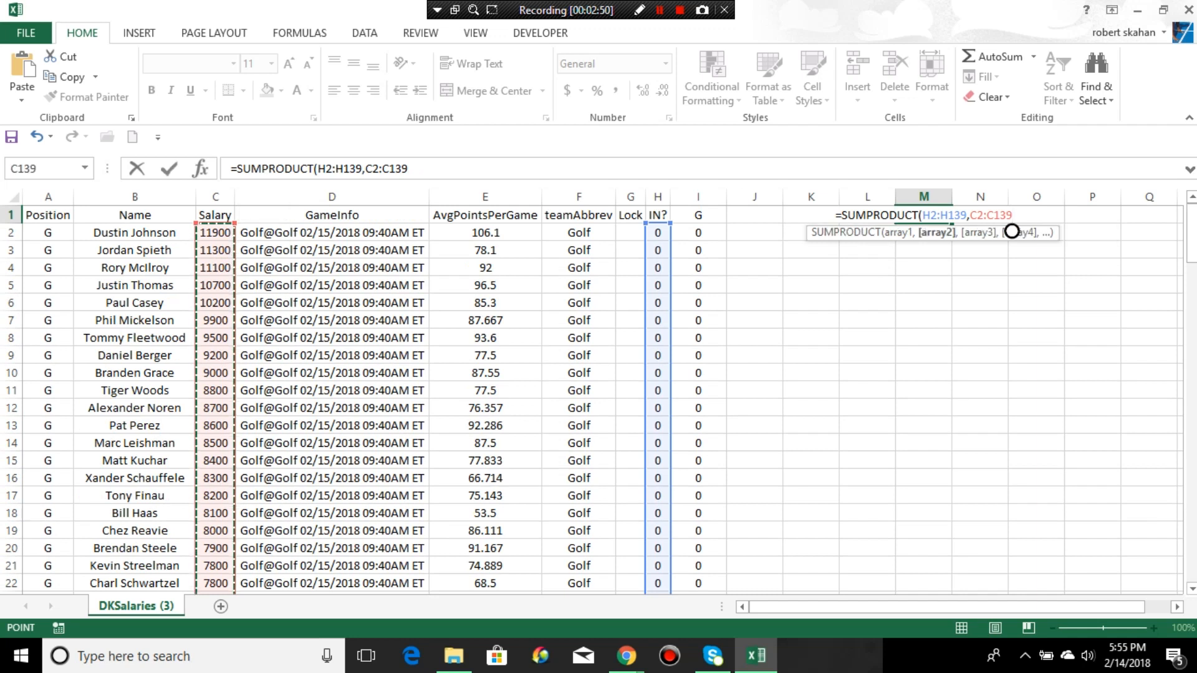
pyautogui.write(')')
pyautogui.press('Return')
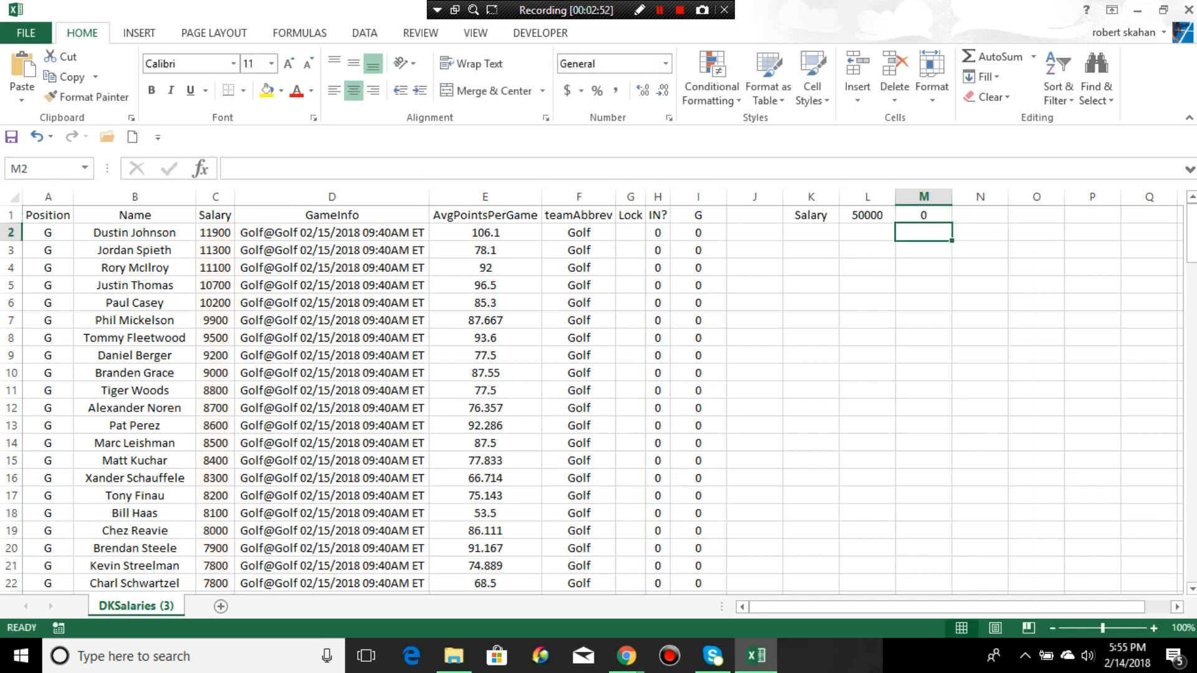
# - Add the label Golfers in K2 with the required number 6 beside it in L2
pyautogui.click(810, 232)
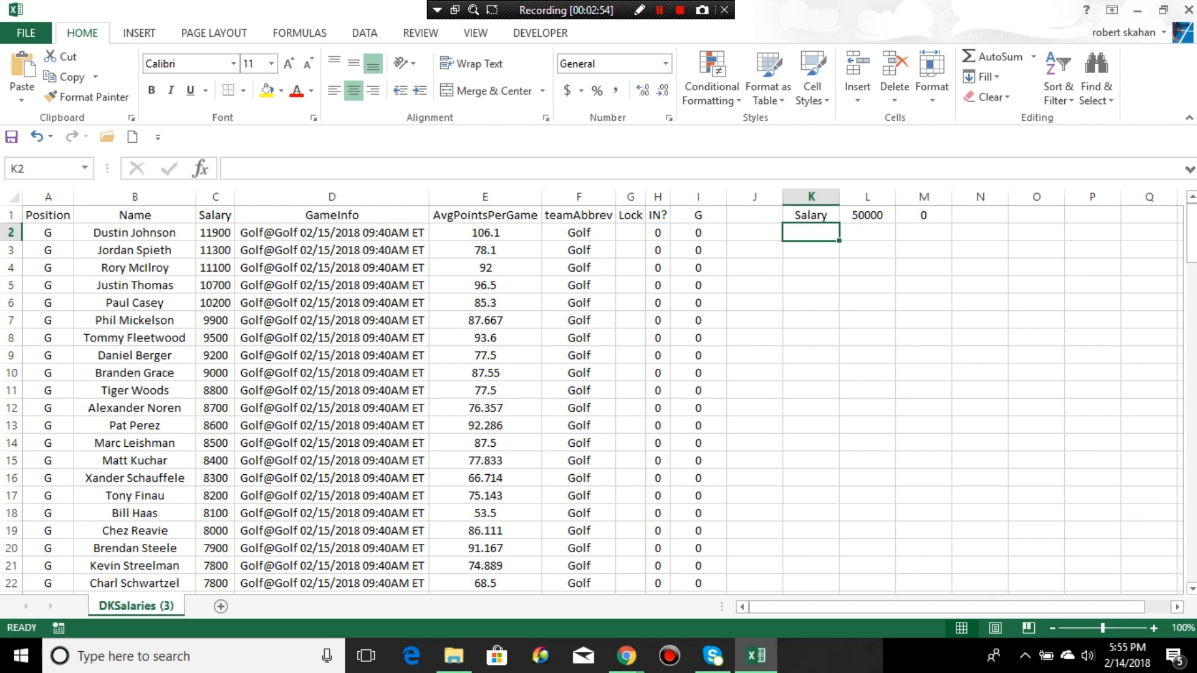
pyautogui.write('Golfers')
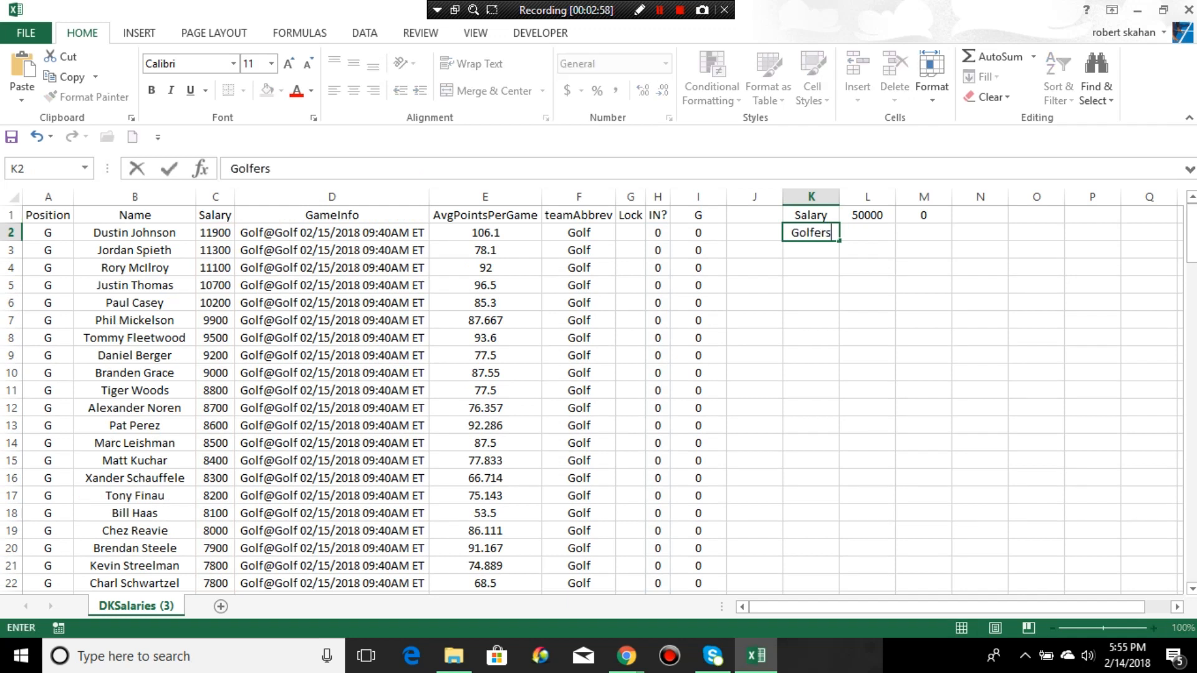
pyautogui.press('Tab')
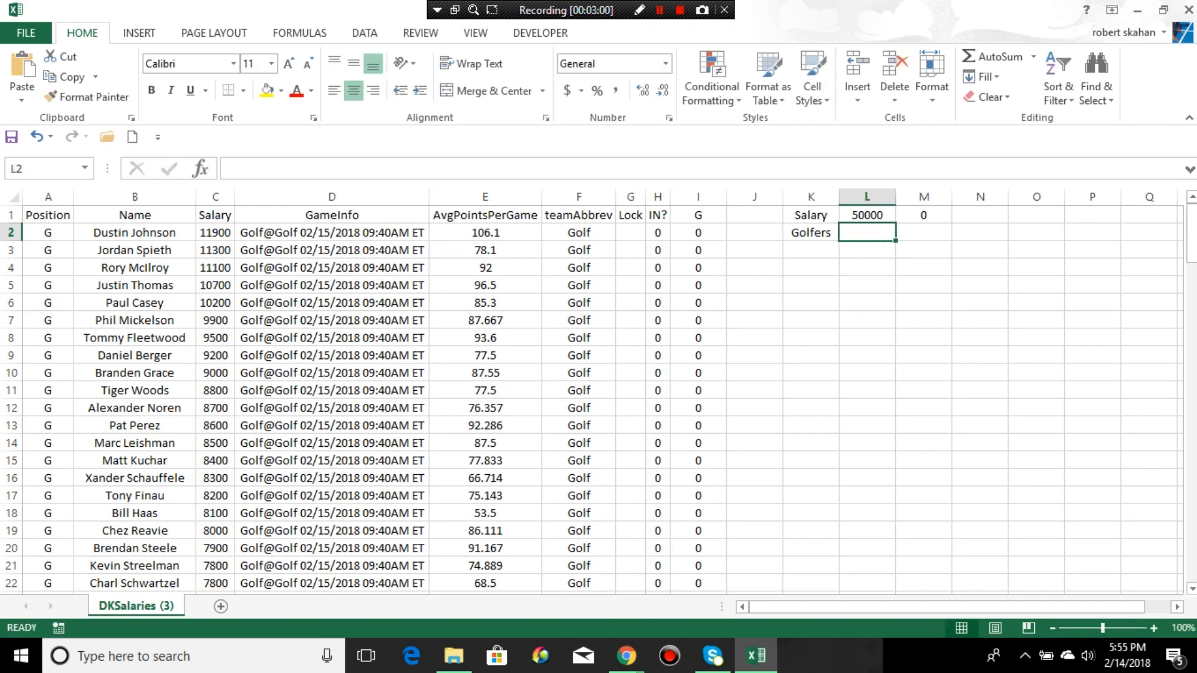
pyautogui.write('6')
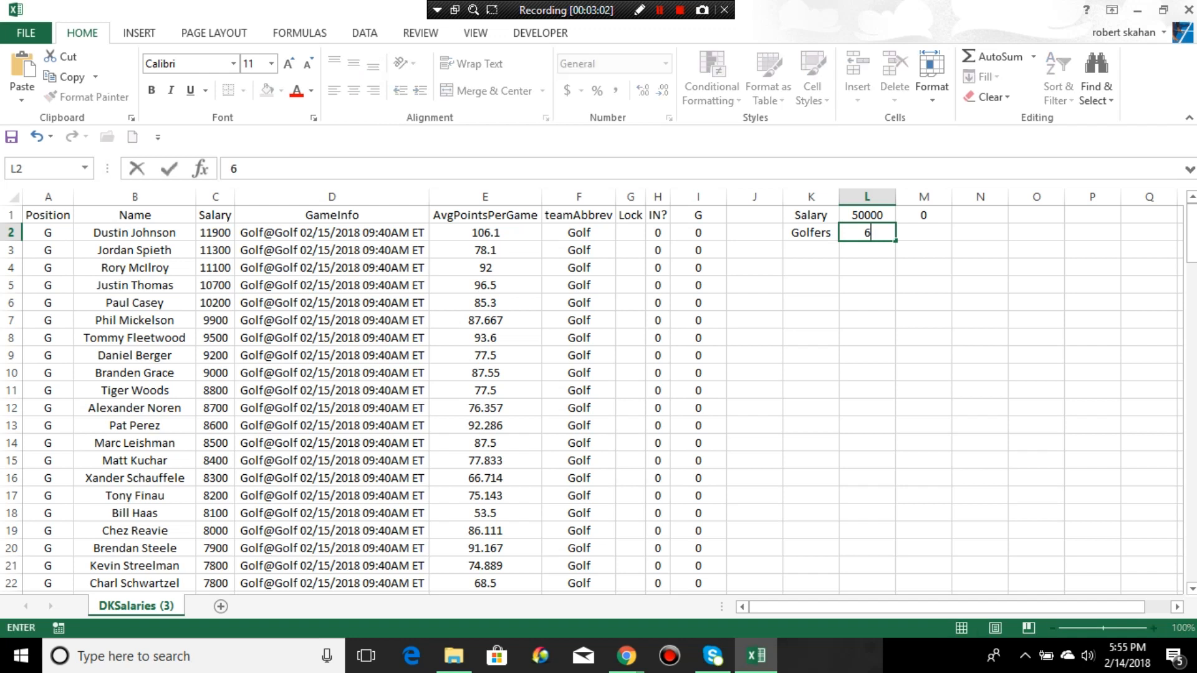
pyautogui.press('Tab')
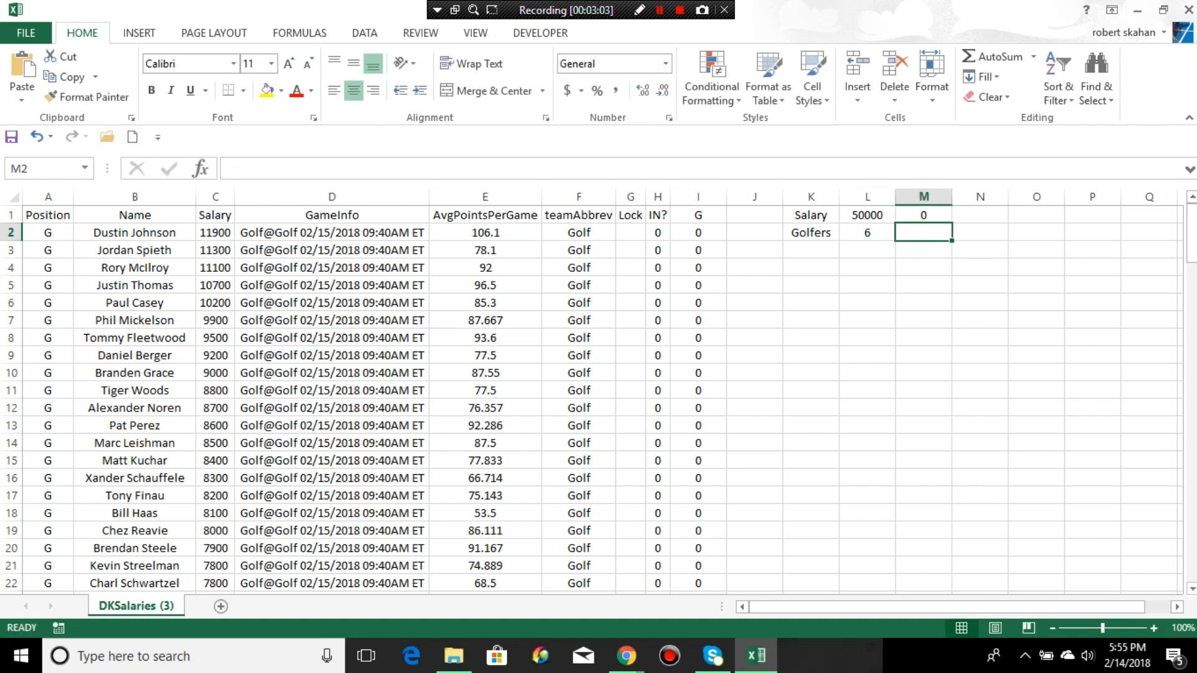
# - Enter the formula =SUM(H2:H139) in M2 to count the golfers marked as in
pyautogui.write('=sum')
pyautogui.press('Tab')
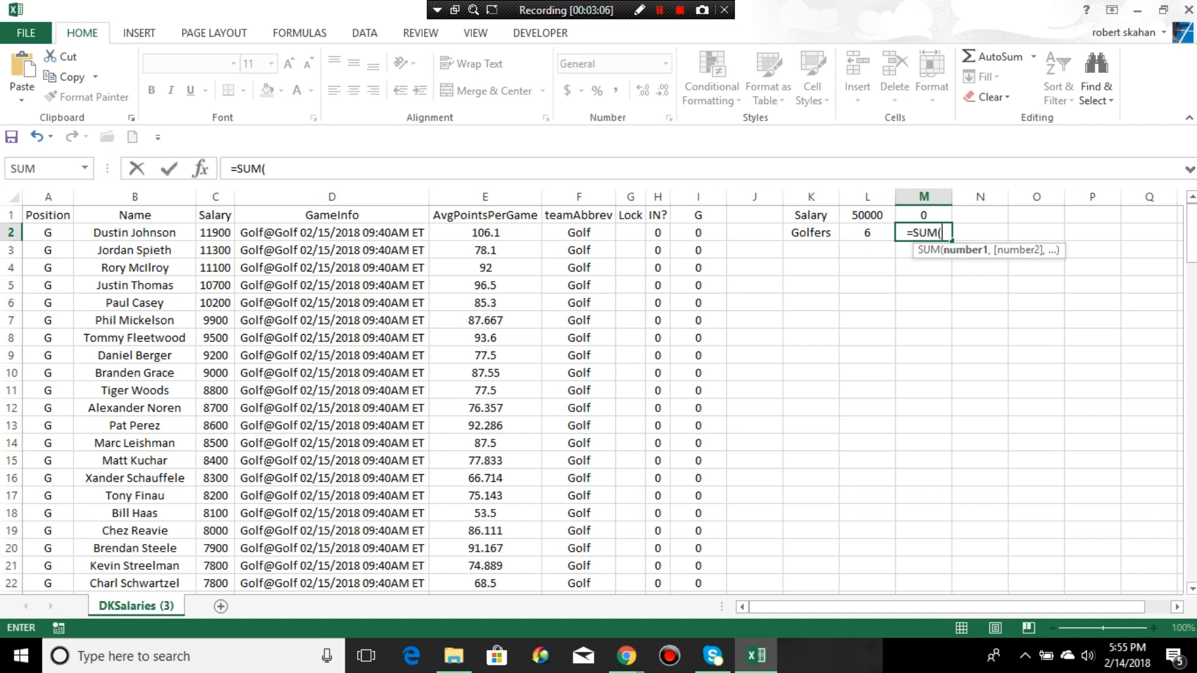
pyautogui.moveTo(658, 232); pyautogui.dragTo(662, 549)
pyautogui.write(')')
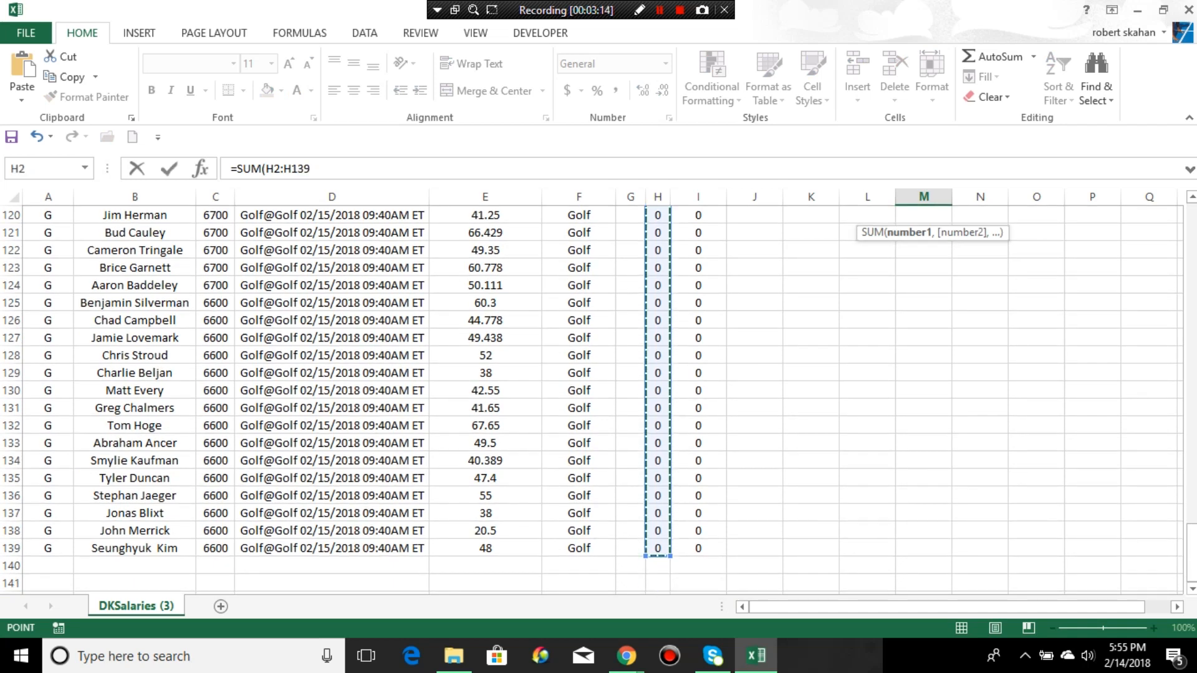
pyautogui.press('Return')
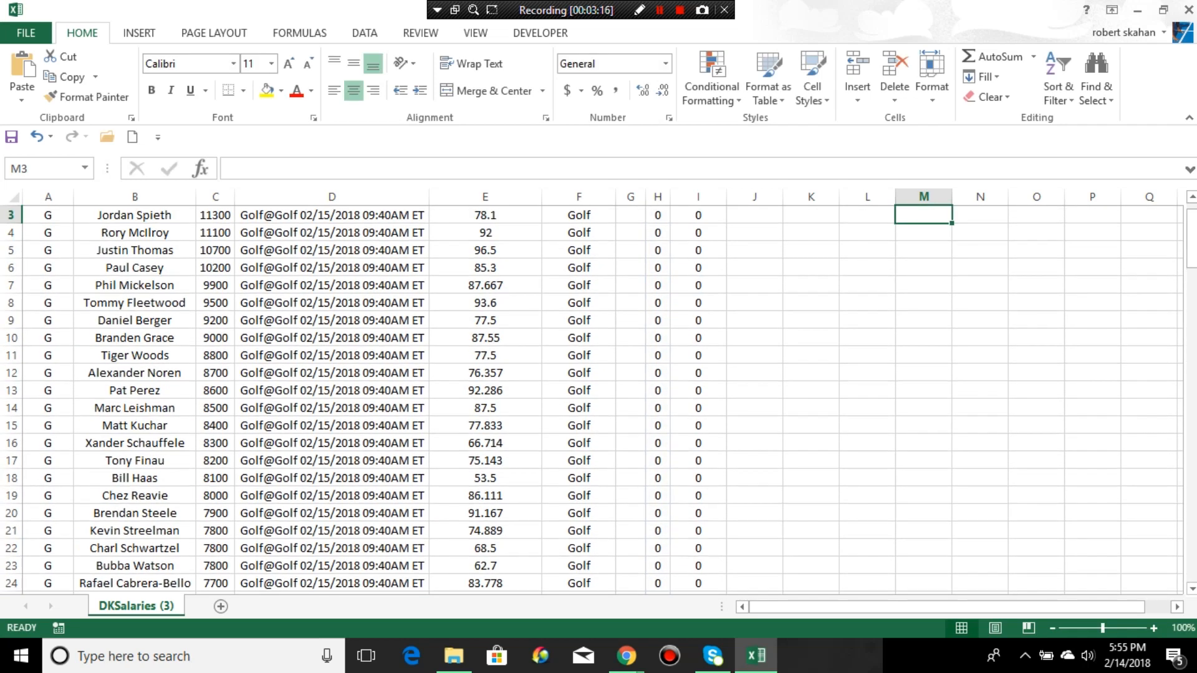
# - Add the label Score in K3 and enter the formula =SUMPRODUCT(H2:H139,E2:E139) in L3
pyautogui.scroll(1, 598, 398)
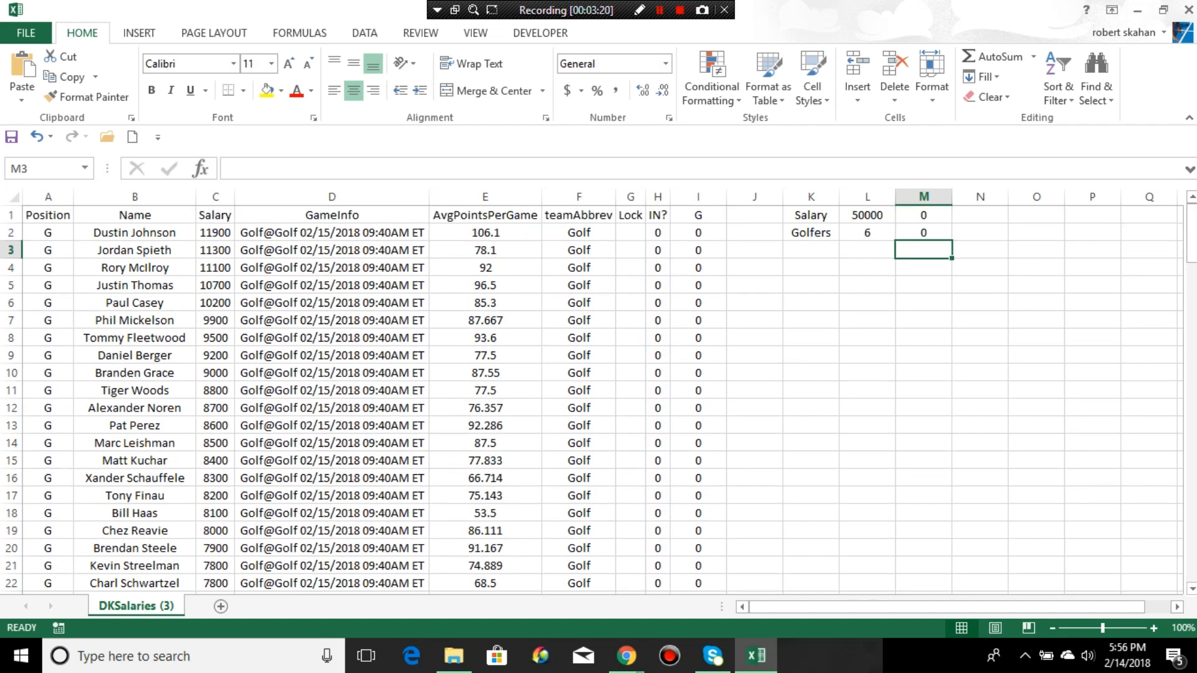
pyautogui.click(811, 250)
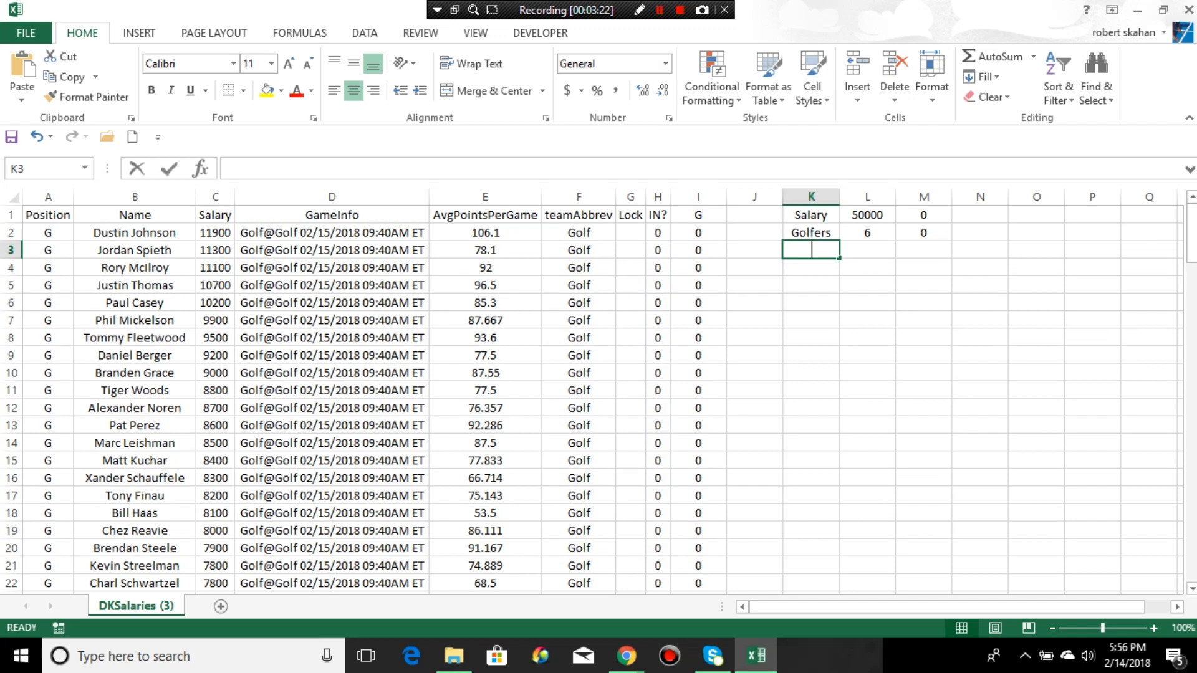
pyautogui.write('Score')
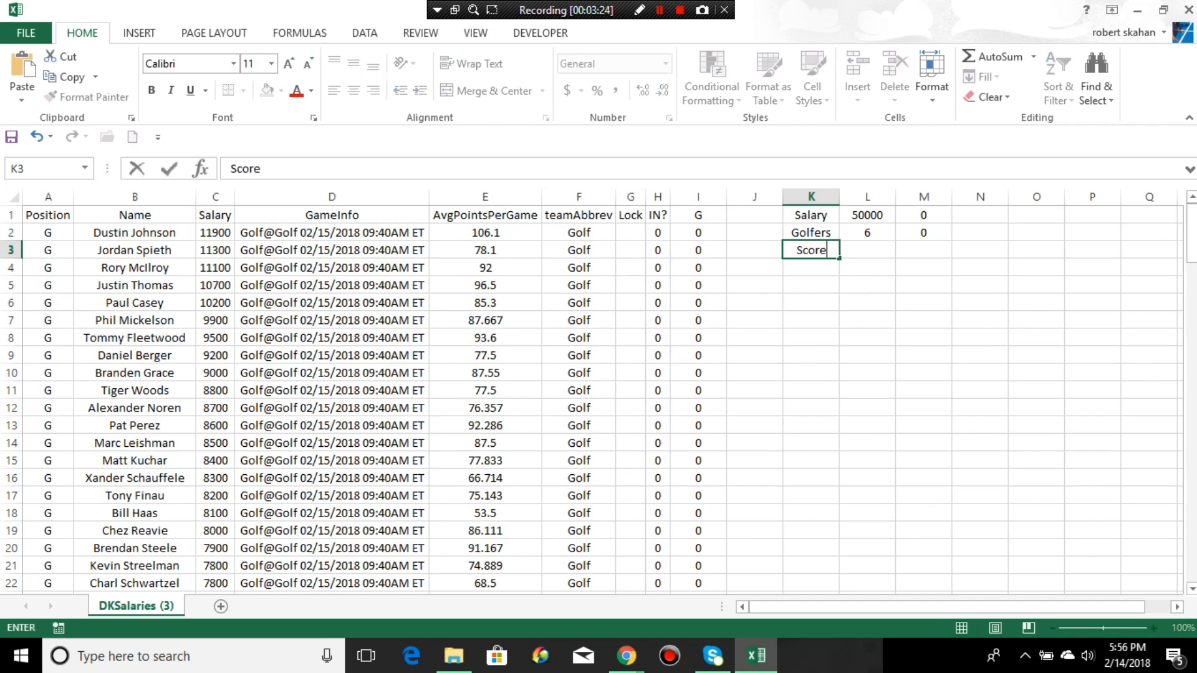
pyautogui.press('Tab')
pyautogui.write('=sumpr')
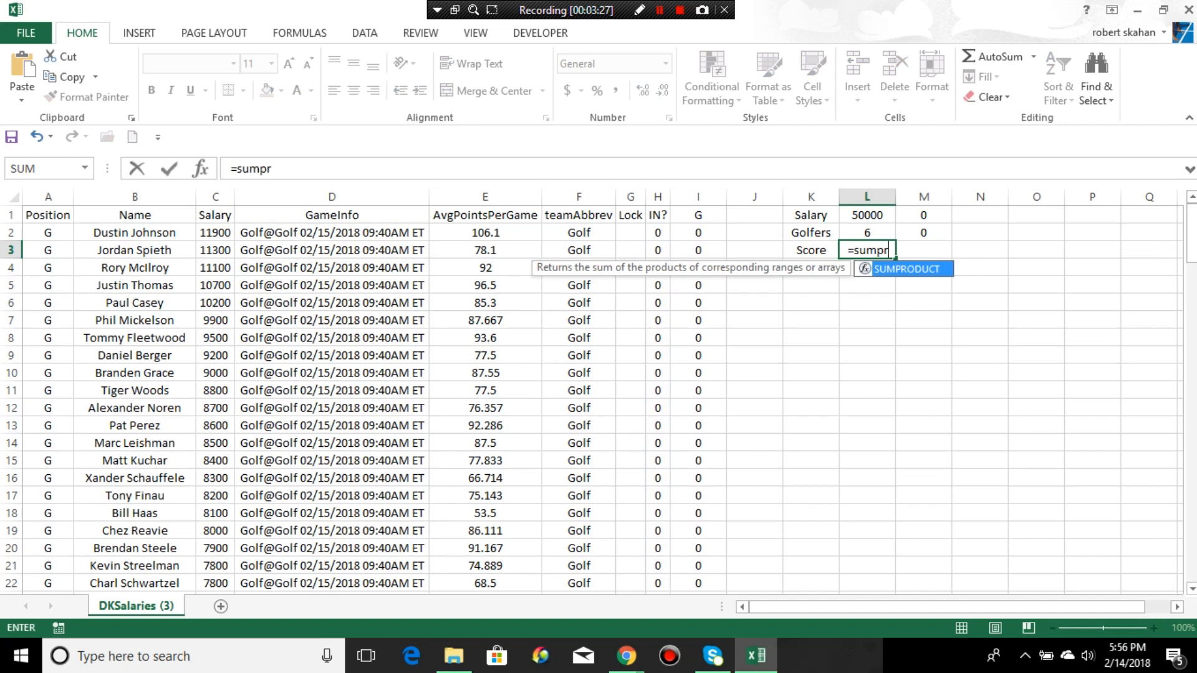
pyautogui.press('Tab')
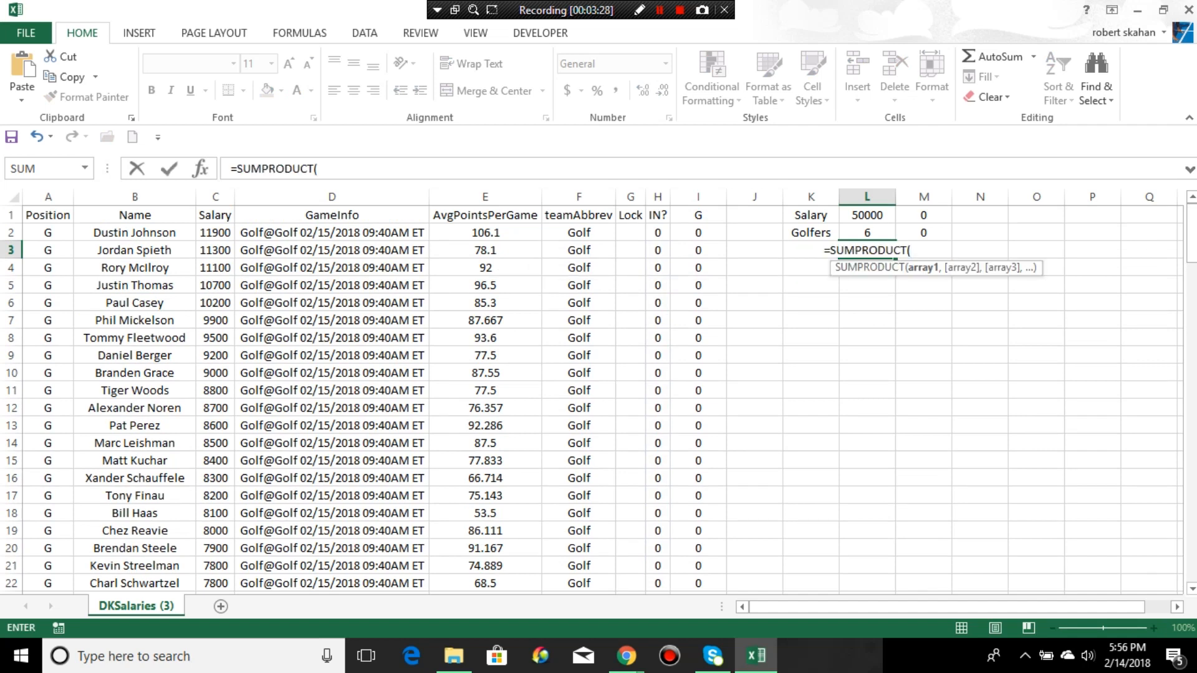
pyautogui.moveTo(658, 232); pyautogui.dragTo(658, 250)
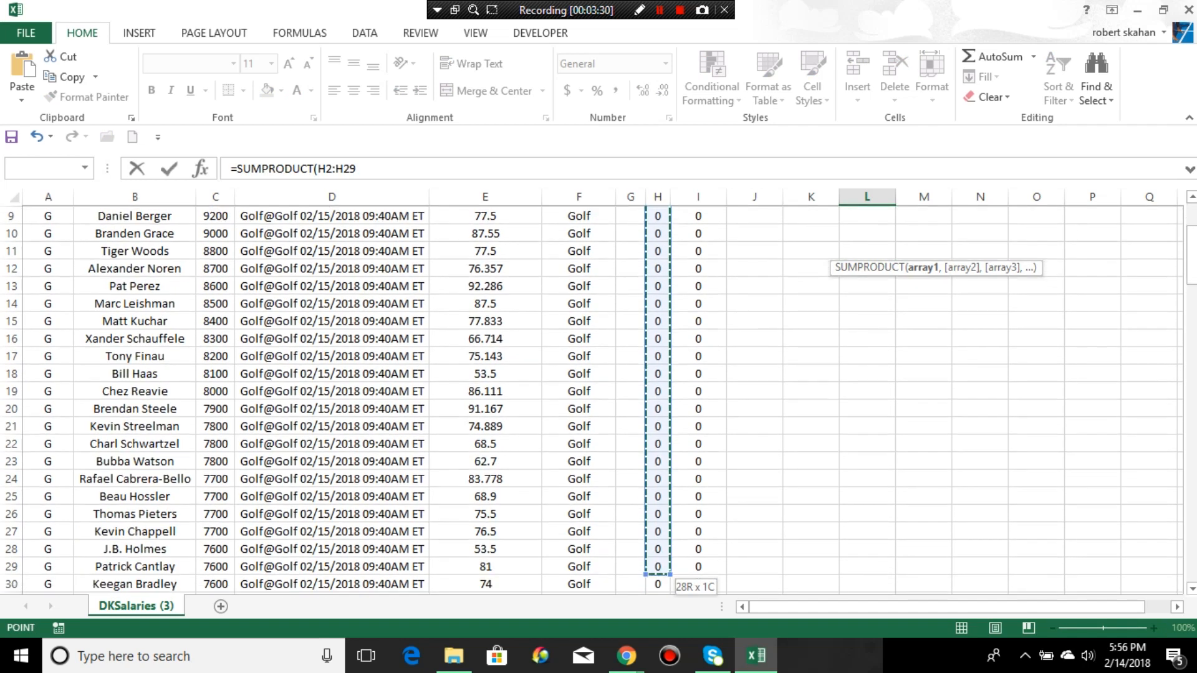
pyautogui.hotkey('shift', 'Down')
pyautogui.hotkey('shift', 'Down')
pyautogui.hotkey('shift', 'Down')
pyautogui.hotkey('shift', 'Down')
pyautogui.hotkey('shift', 'Down')
pyautogui.hotkey('shift', 'Down')
pyautogui.hotkey('shift', 'Down')
pyautogui.hotkey('shift', 'Down')
pyautogui.hotkey('shift', 'Down')
pyautogui.hotkey('shift', 'Down')
pyautogui.hotkey('shift', 'Down')
pyautogui.hotkey('shift', 'Down')
pyautogui.hotkey('shift', 'Down')
pyautogui.hotkey('shift', 'Down')
pyautogui.hotkey('shift', 'Down')
pyautogui.hotkey('shift', 'Down')
pyautogui.hotkey('shift', 'Down')
pyautogui.hotkey('shift', 'Down')
pyautogui.hotkey('shift', 'Down')
pyautogui.hotkey('shift', 'Down')
pyautogui.hotkey('shift', 'Down')
pyautogui.hotkey('shift', 'Down')
pyautogui.hotkey('shift', 'Down')
pyautogui.hotkey('shift', 'Down')
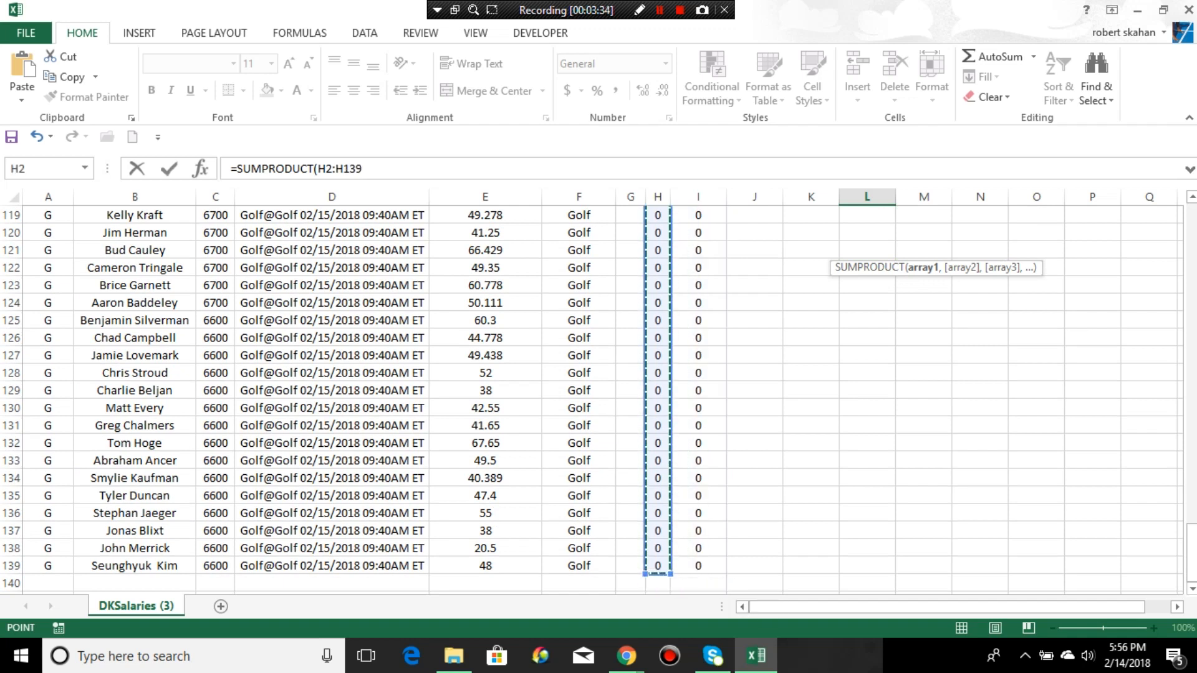
pyautogui.write(',')
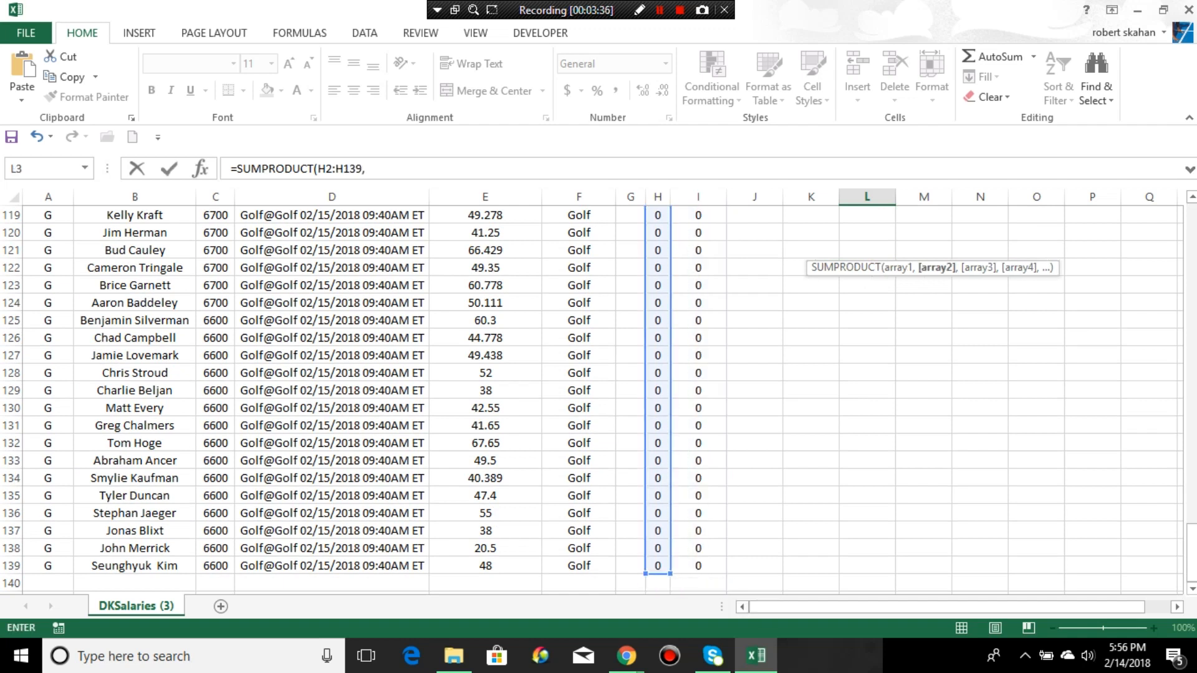
pyautogui.moveTo(485, 566); pyautogui.dragTo(485, 233)
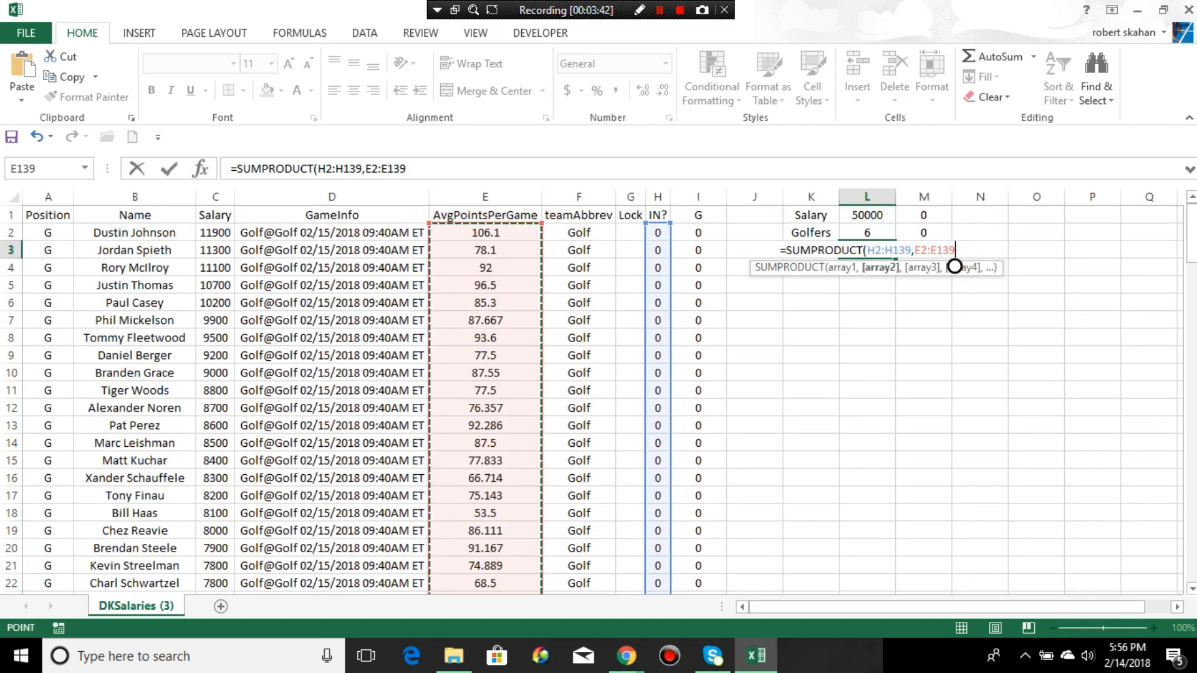
pyautogui.press('Return')
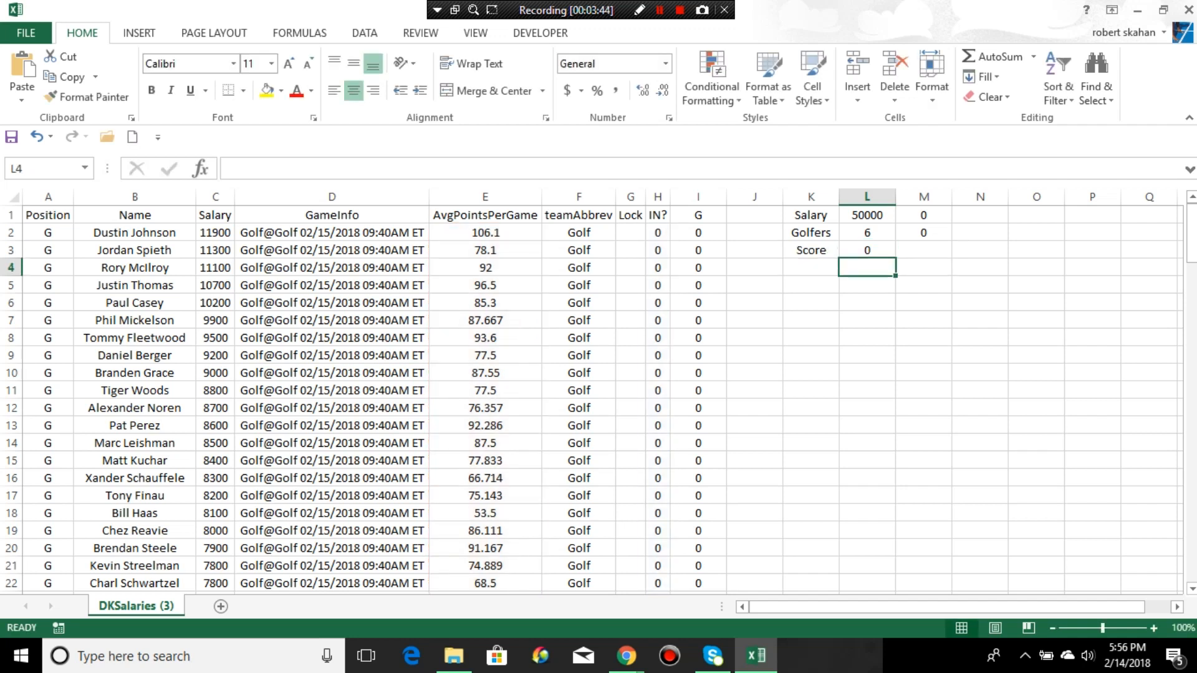
# - Add the position label G in K6 with the required number 6 beside it in L6
pyautogui.click(811, 303)
pyautogui.write('G')
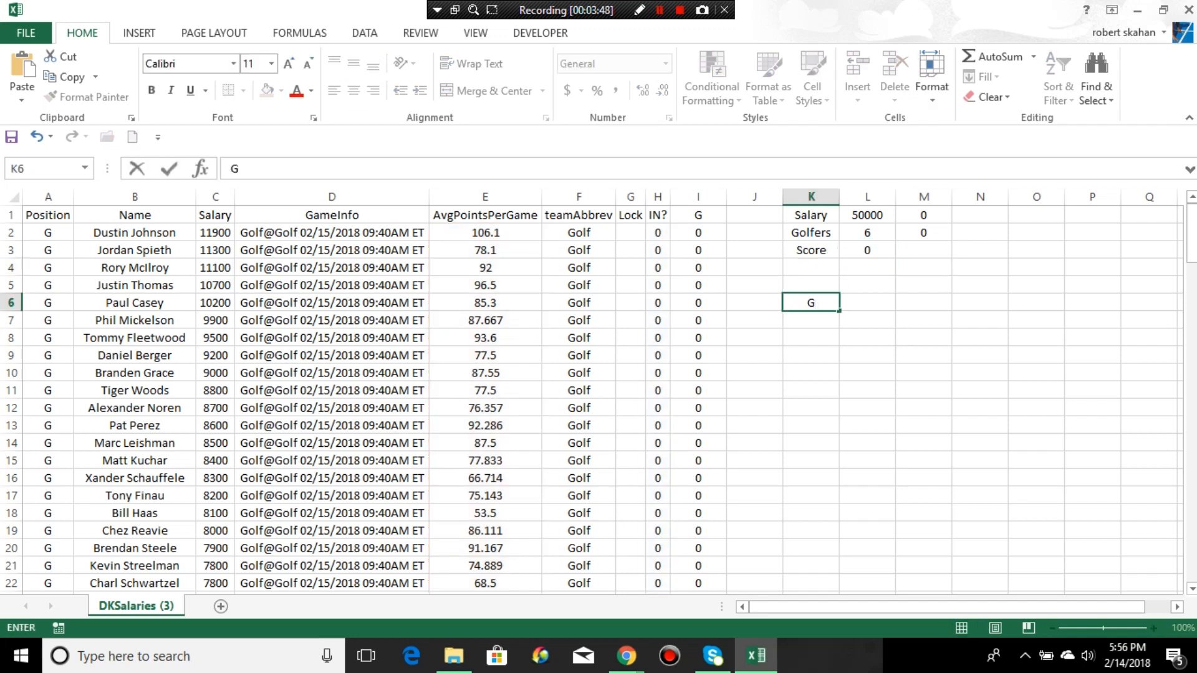
pyautogui.press('Tab')
pyautogui.write('6')
pyautogui.press('Tab')
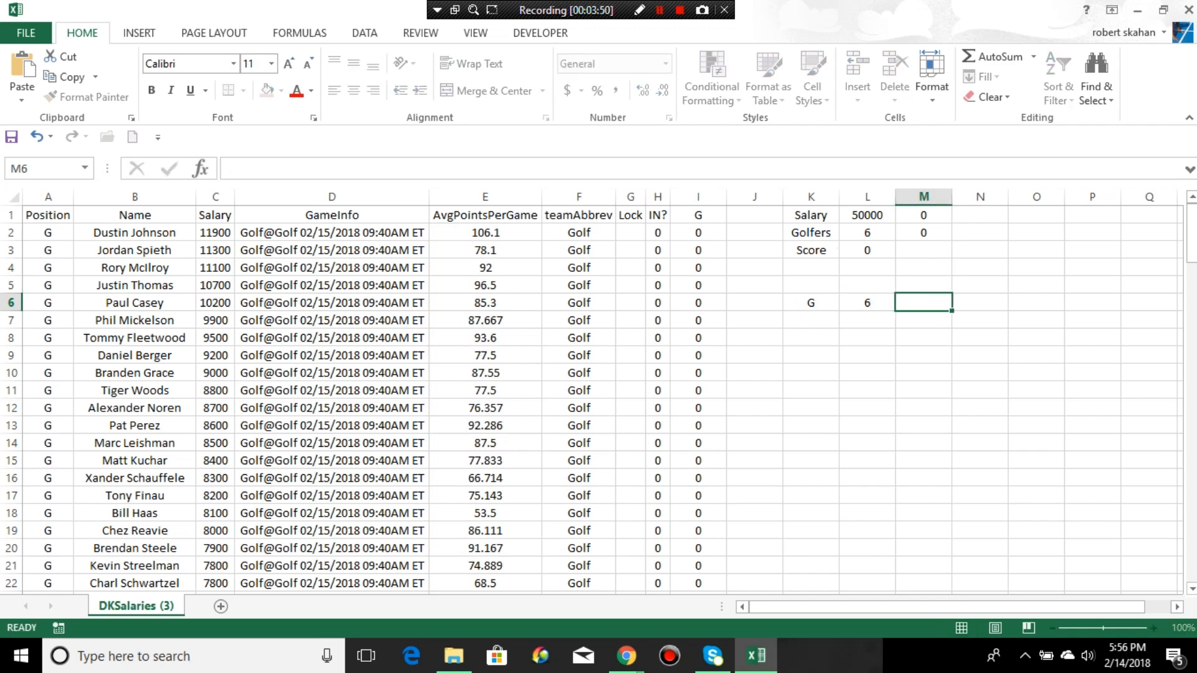
# - Enter the formula =SUM(I2:I139) in M6 to count the selected golfers at position G
pyautogui.write('=SUM(')
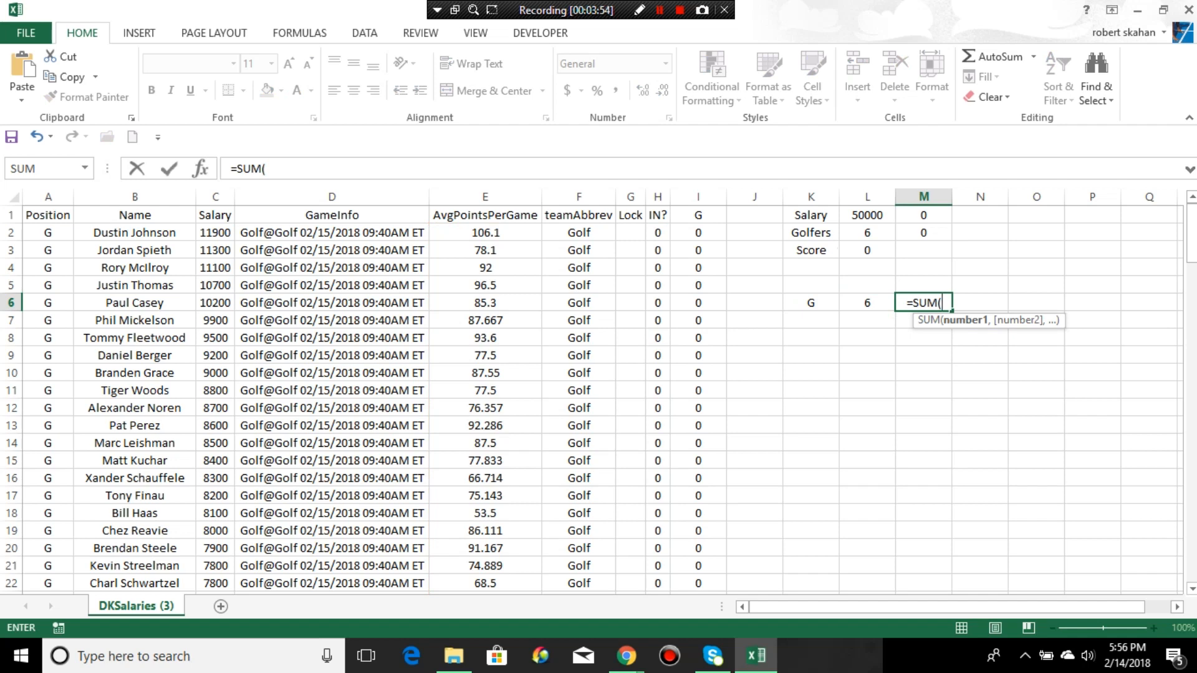
pyautogui.moveTo(698, 232); pyautogui.dragTo(698, 549)
pyautogui.write(')')
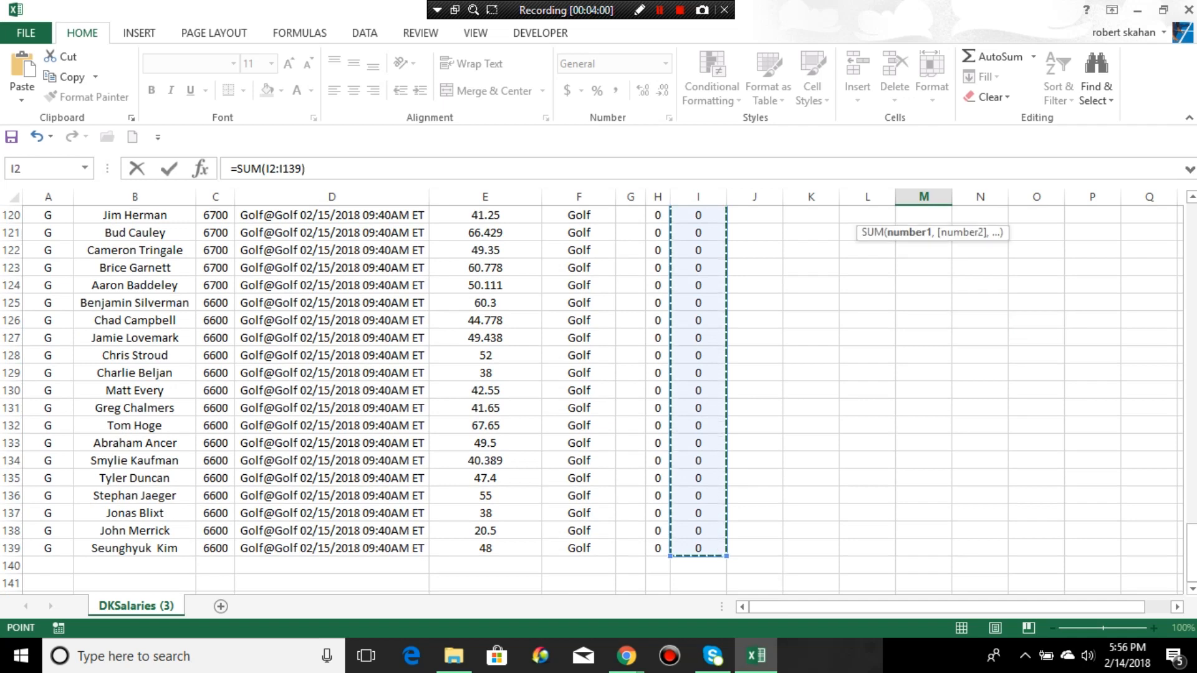
pyautogui.press('Return')
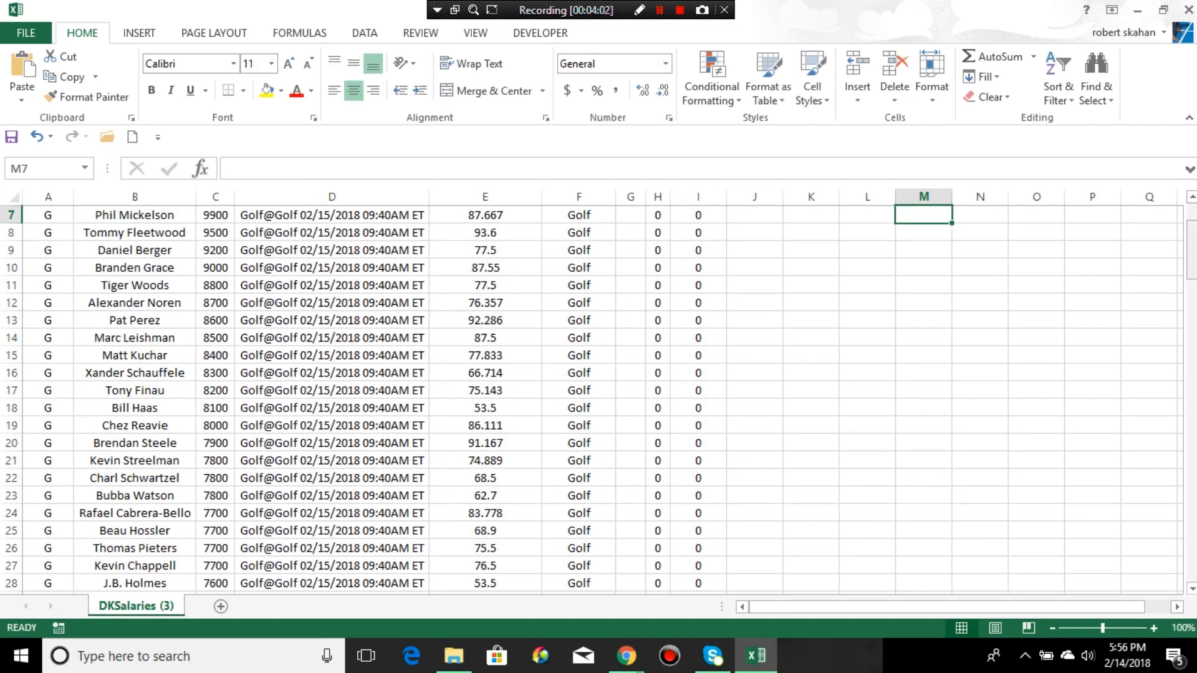
pyautogui.scroll(2, 599, 399)
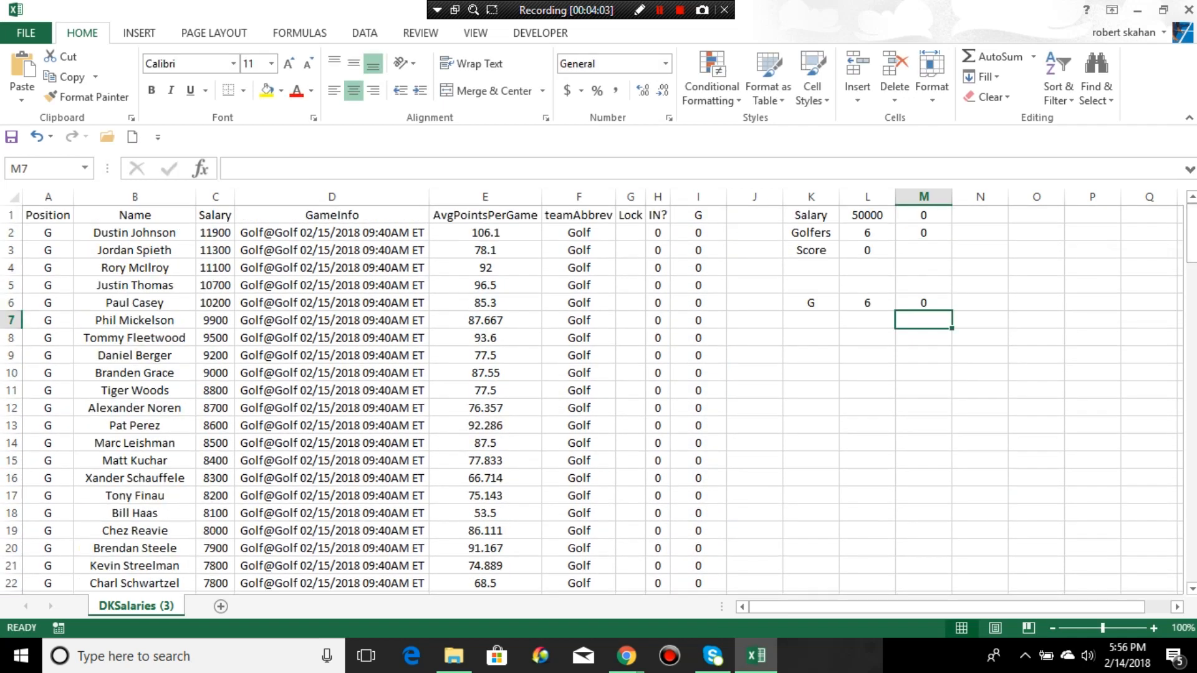
# - Open Solver and set its objective to maximize the score cell L3
pyautogui.click(365, 33)
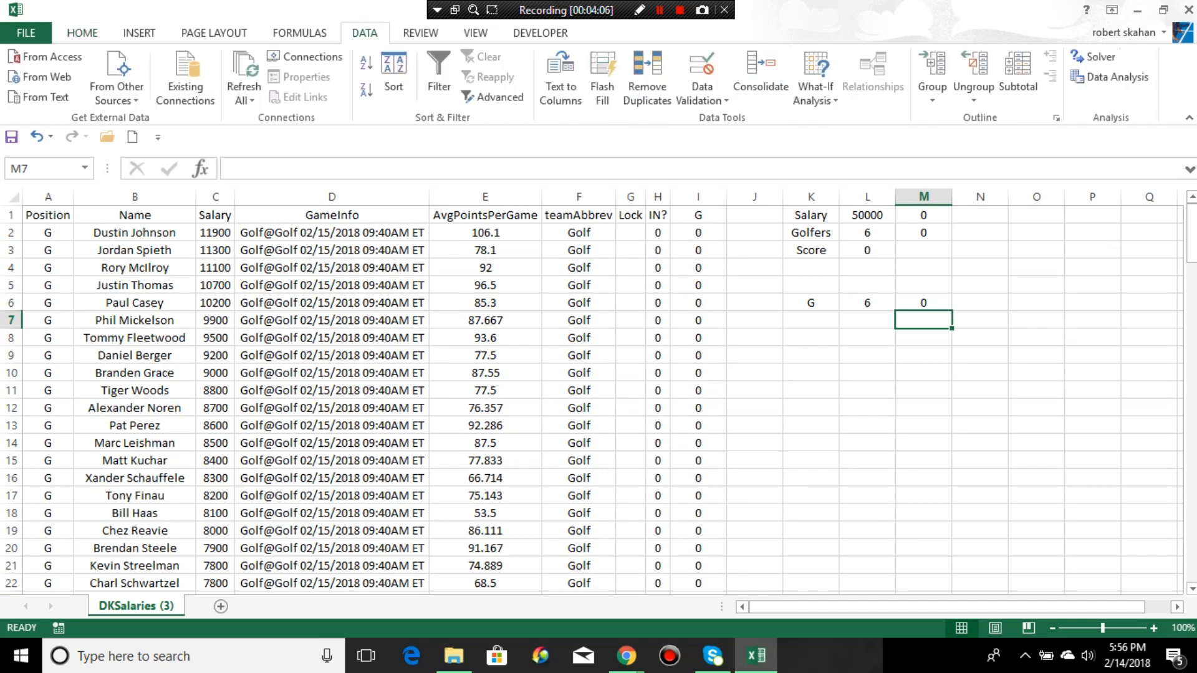
pyautogui.click(1093, 56)
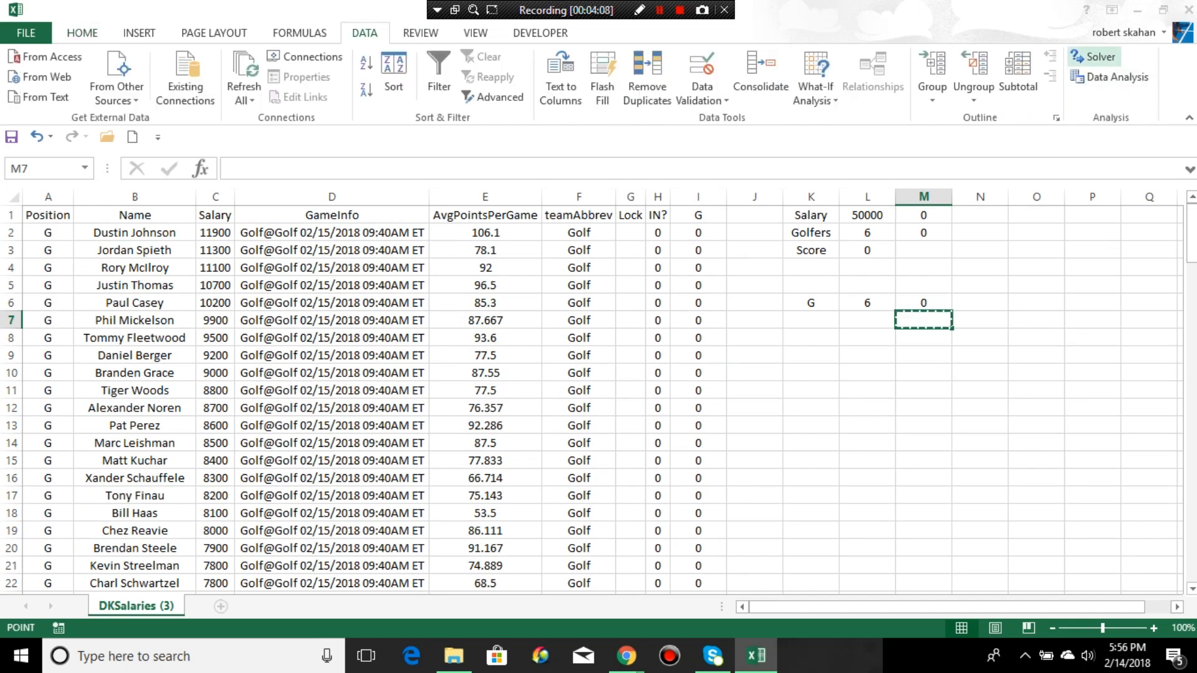
pyautogui.moveTo(407, 16); pyautogui.dragTo(820, 361)
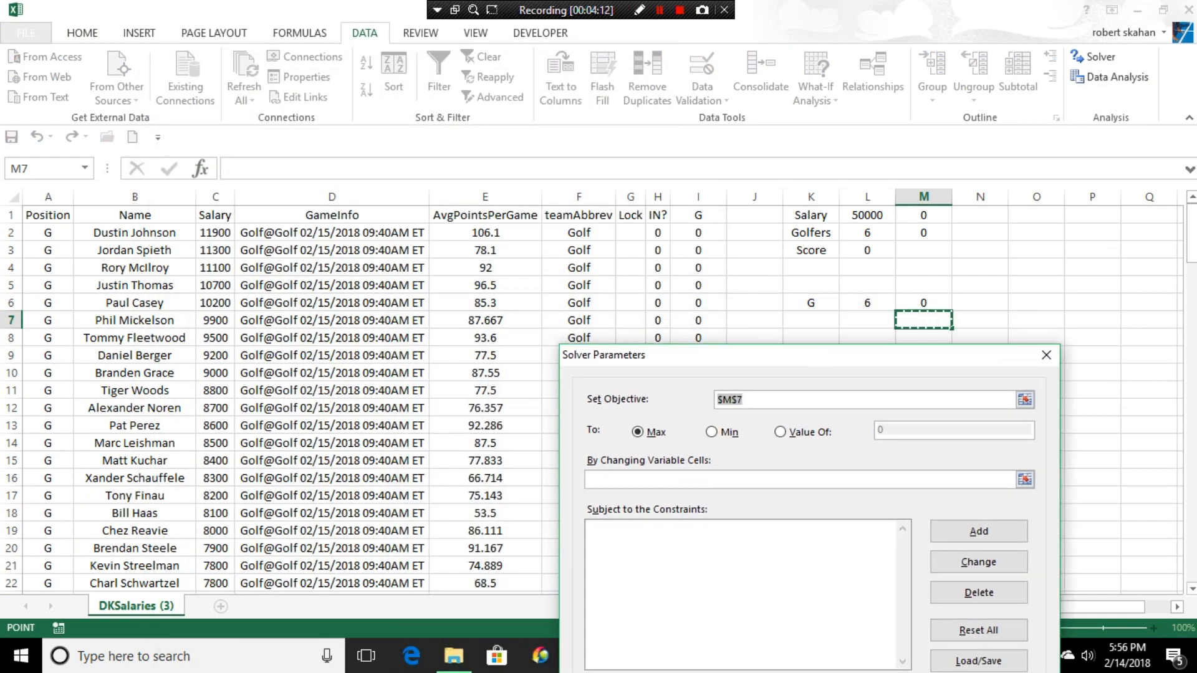
pyautogui.click(867, 250)
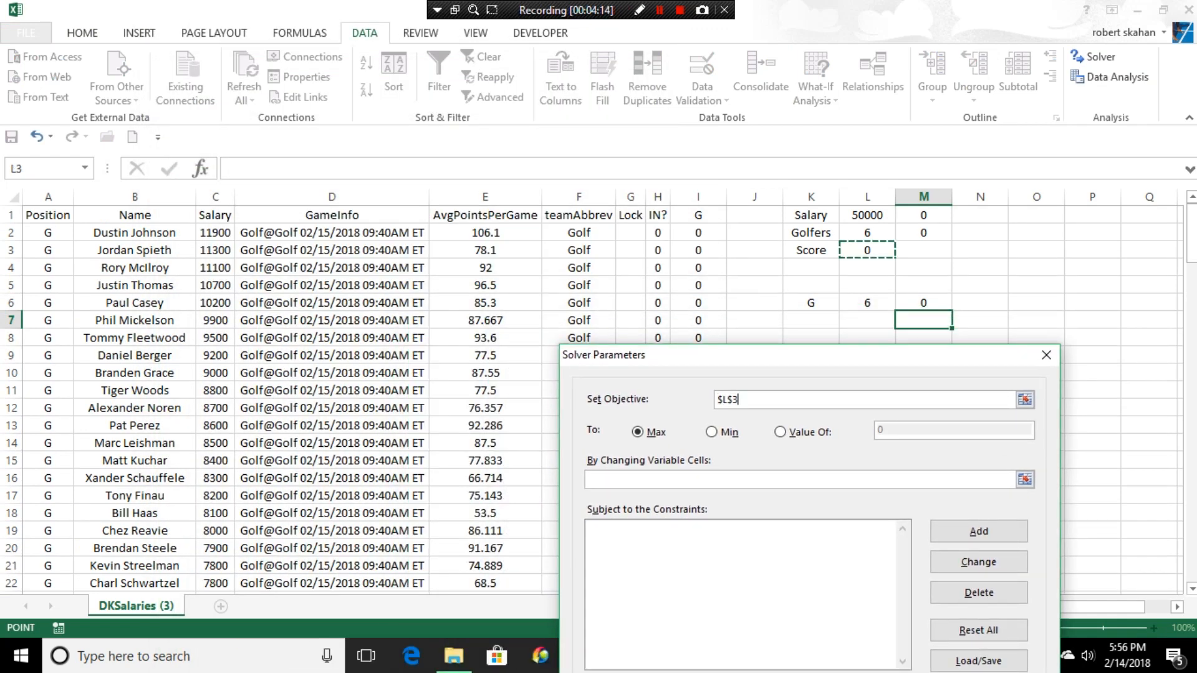
pyautogui.moveTo(891, 356); pyautogui.dragTo(526, 120)
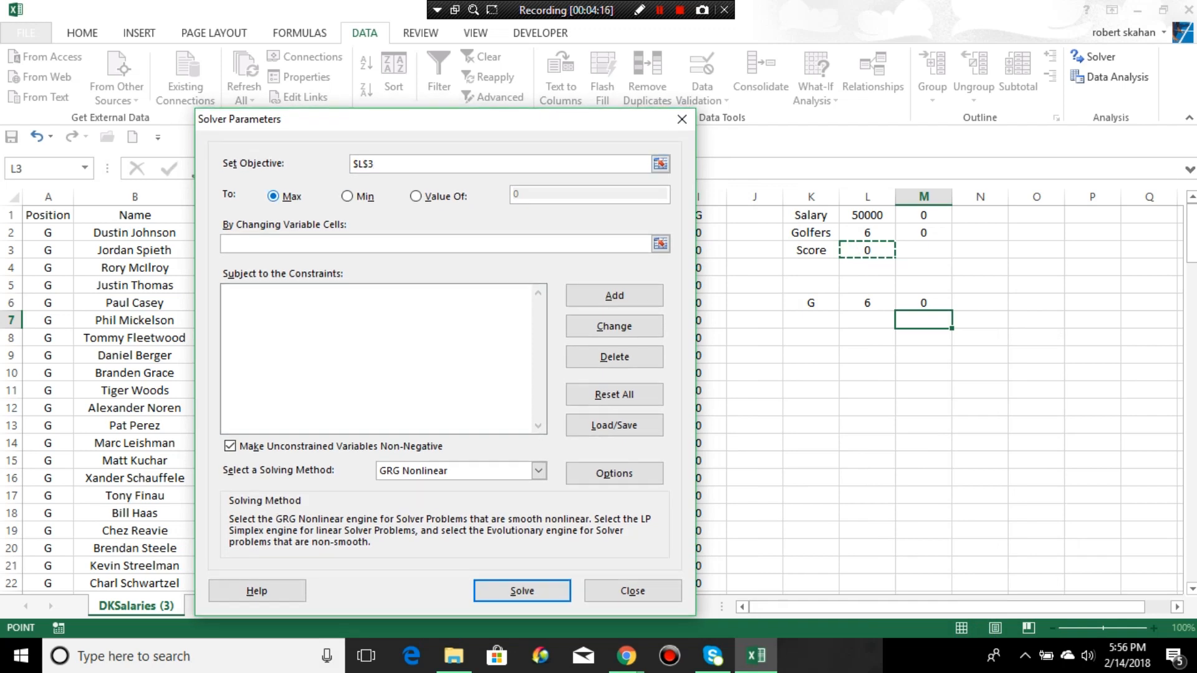
pyautogui.click(273, 196)
# - Set the Solver variable cells to the IN? range H2:H139
pyautogui.click(286, 244)
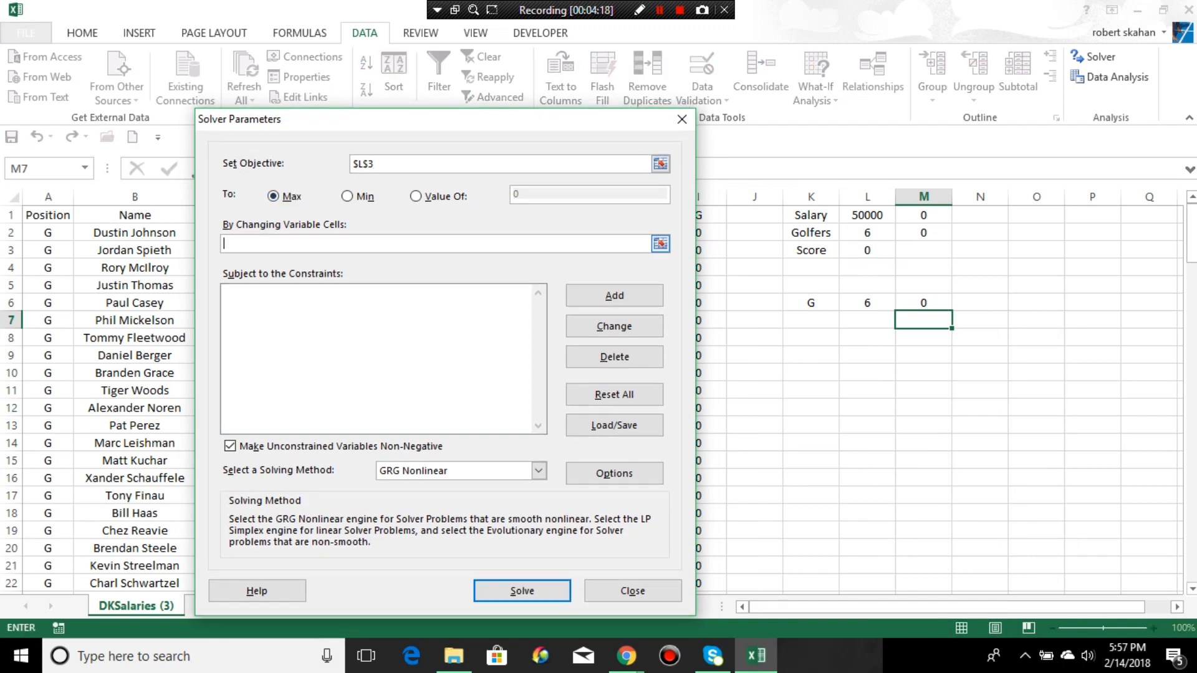
pyautogui.moveTo(467, 120); pyautogui.dragTo(999, 103)
pyautogui.moveTo(658, 232); pyautogui.dragTo(659, 557)
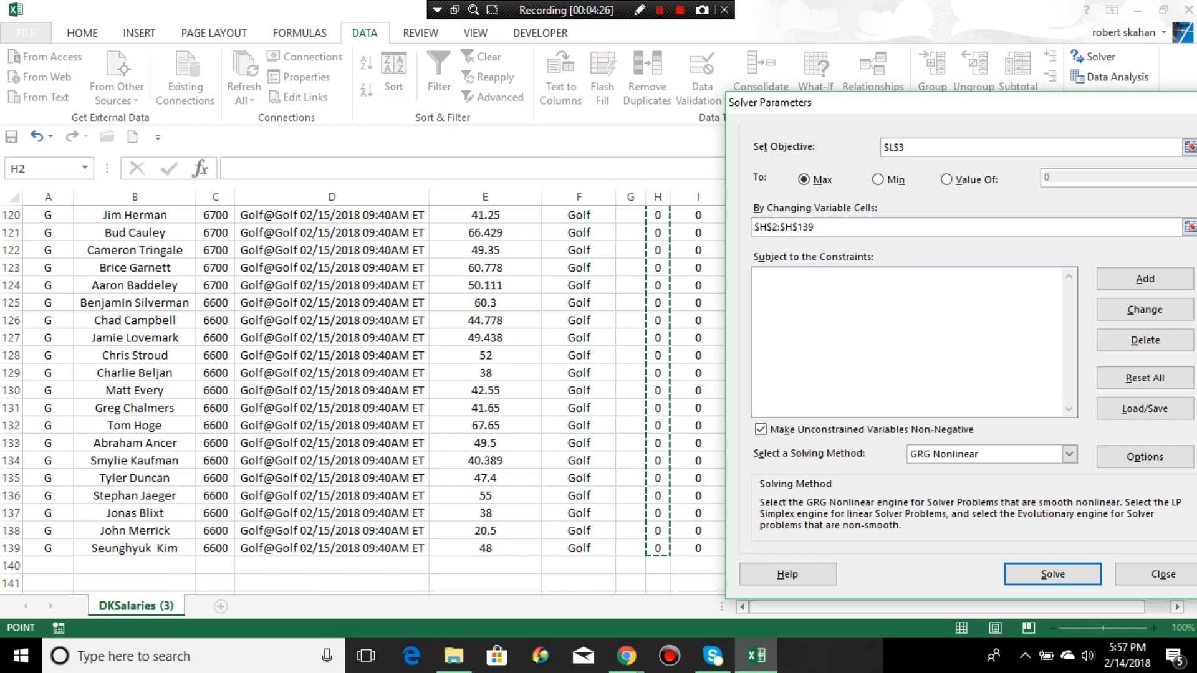
# - Add a Solver constraint requiring the salary total in M1 to be <= the cap in L1
pyautogui.click(1052, 574)
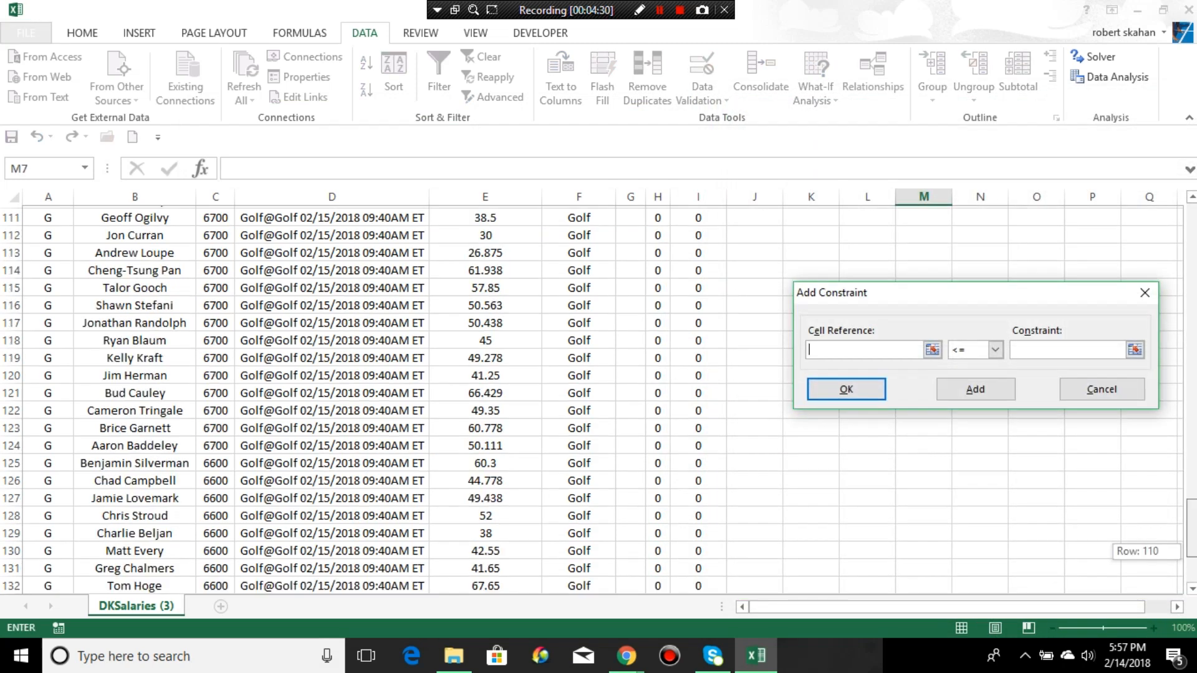
pyautogui.moveTo(1191, 235); pyautogui.dragTo(1191, 232)
pyautogui.moveTo(1053, 295); pyautogui.dragTo(997, 244)
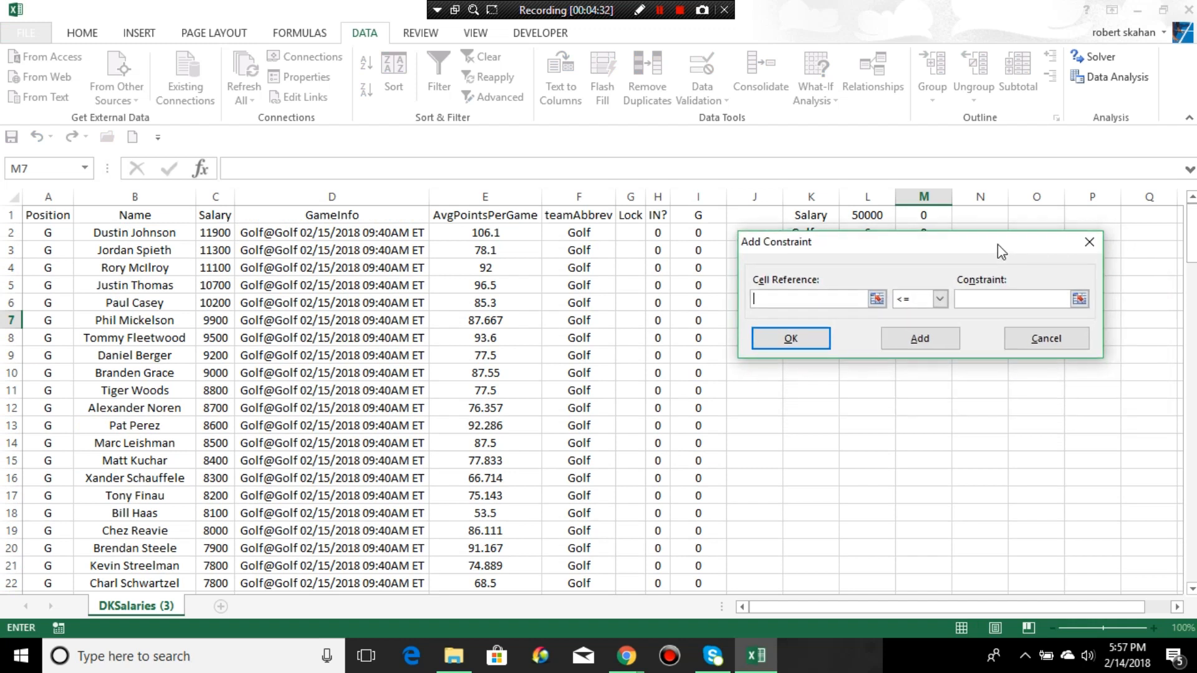
pyautogui.click(923, 215)
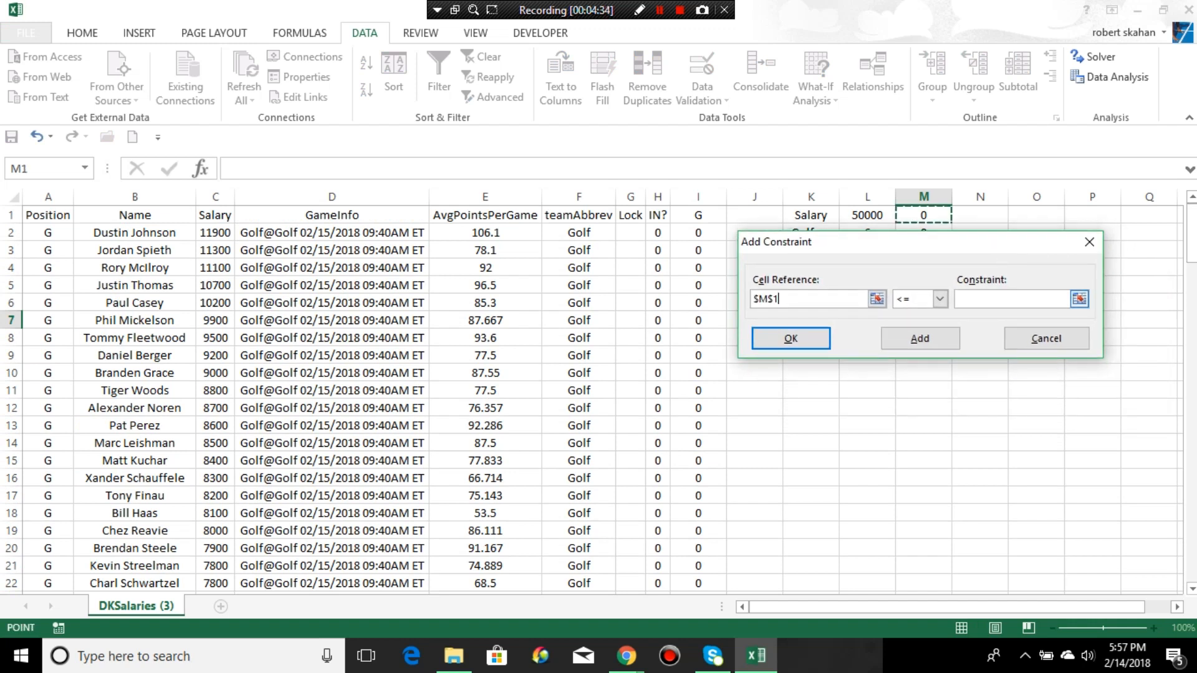
pyautogui.click(1063, 299)
pyautogui.click(866, 216)
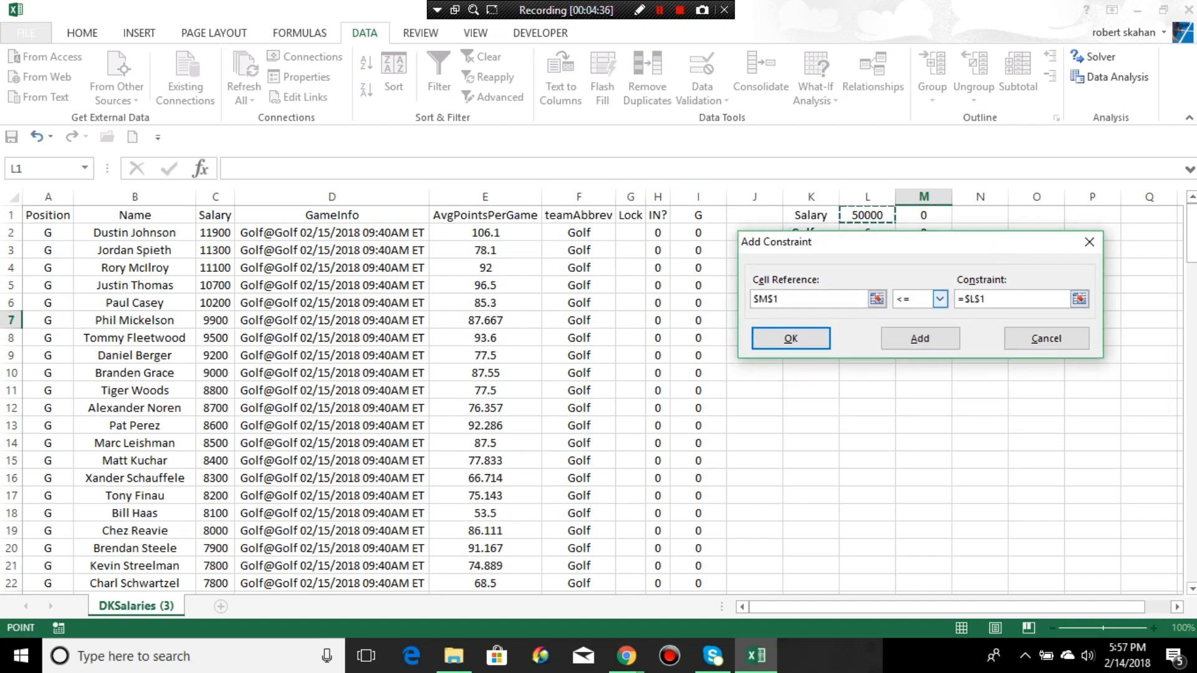
pyautogui.click(920, 338)
# - Add a Solver constraint requiring the golfer count in M2 to equal L2
pyautogui.moveTo(926, 240); pyautogui.dragTo(926, 260)
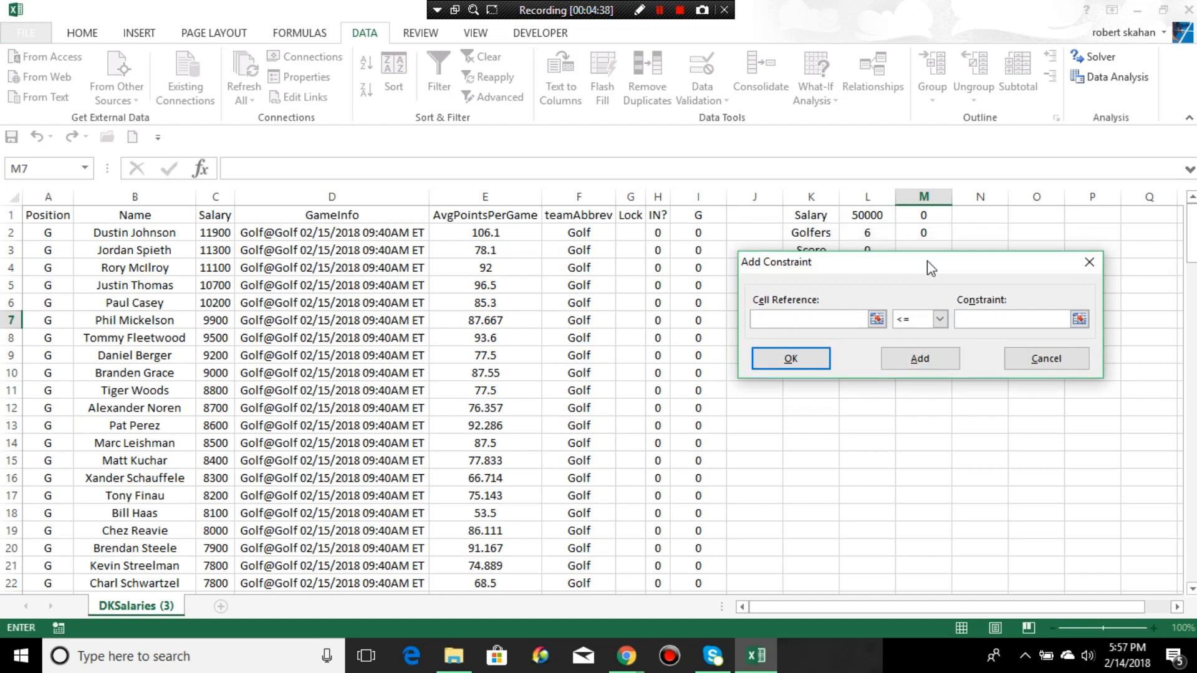
pyautogui.click(923, 233)
pyautogui.click(939, 321)
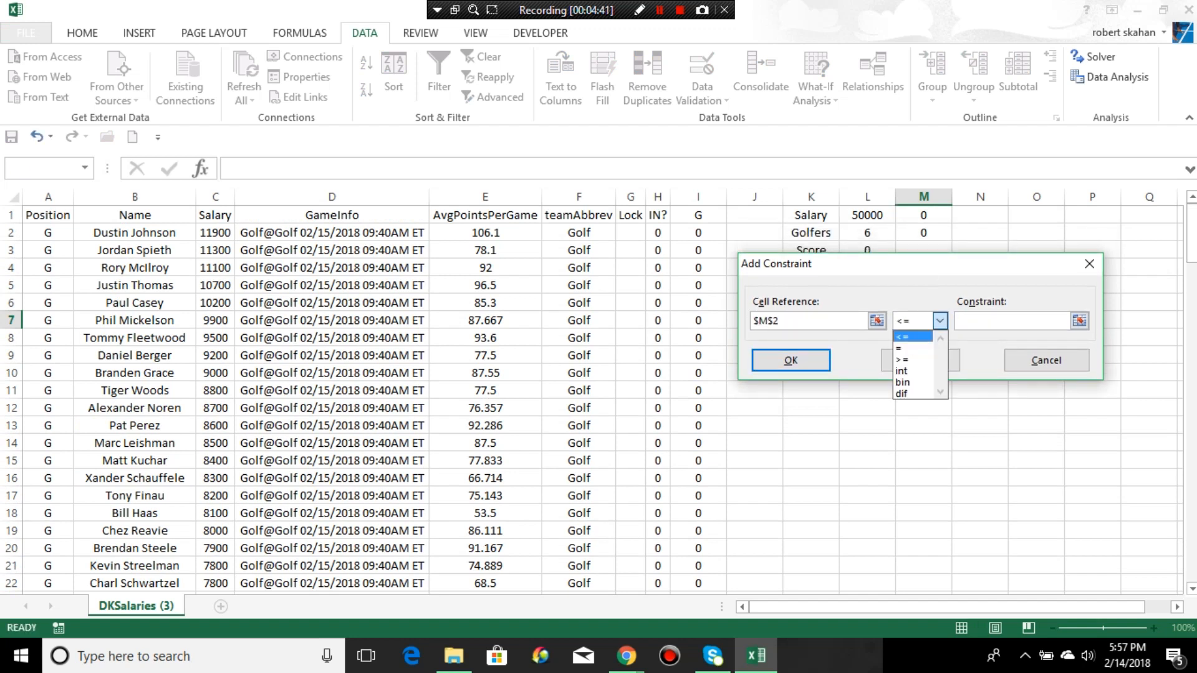
pyautogui.click(910, 344)
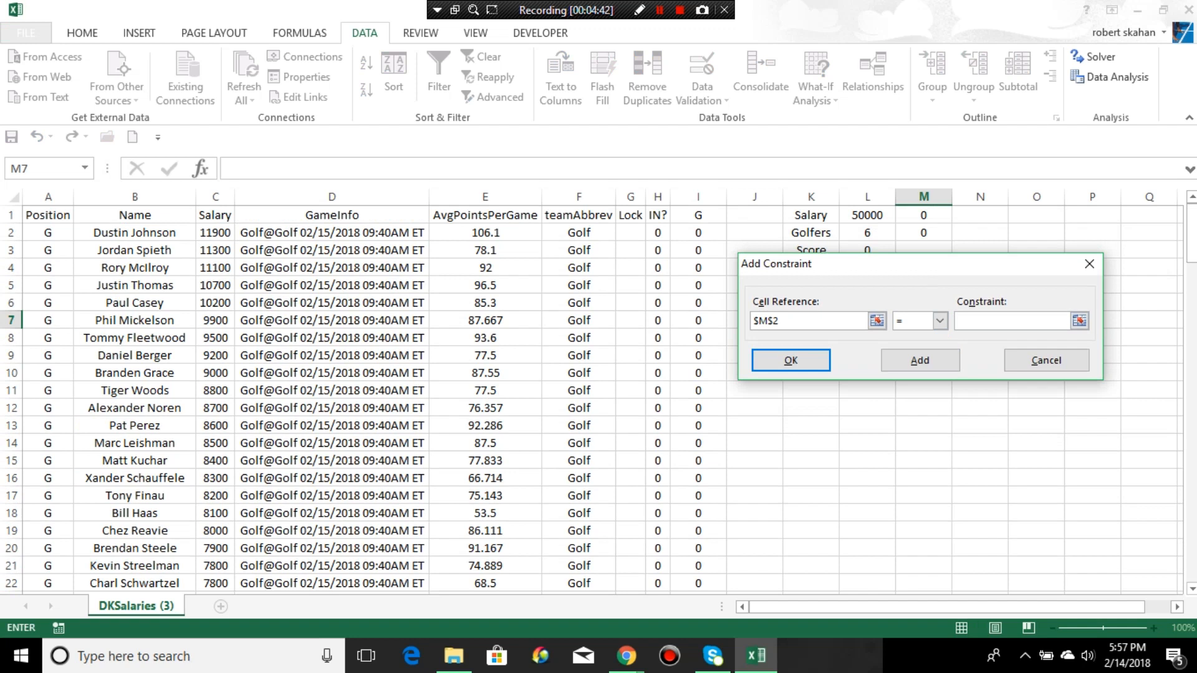
pyautogui.click(867, 233)
pyautogui.click(920, 361)
# - Try to add a Solver constraint requiring the position count in M6 to equal L6
pyautogui.moveTo(931, 267); pyautogui.dragTo(933, 349)
pyautogui.click(923, 302)
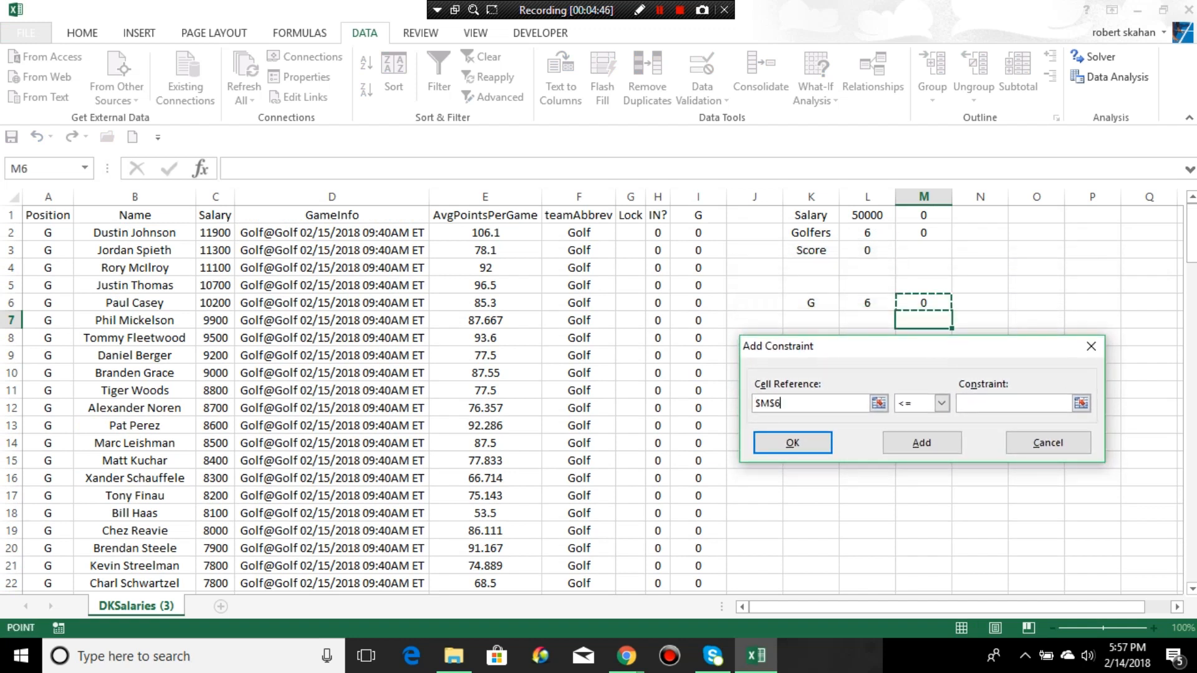
pyautogui.click(941, 403)
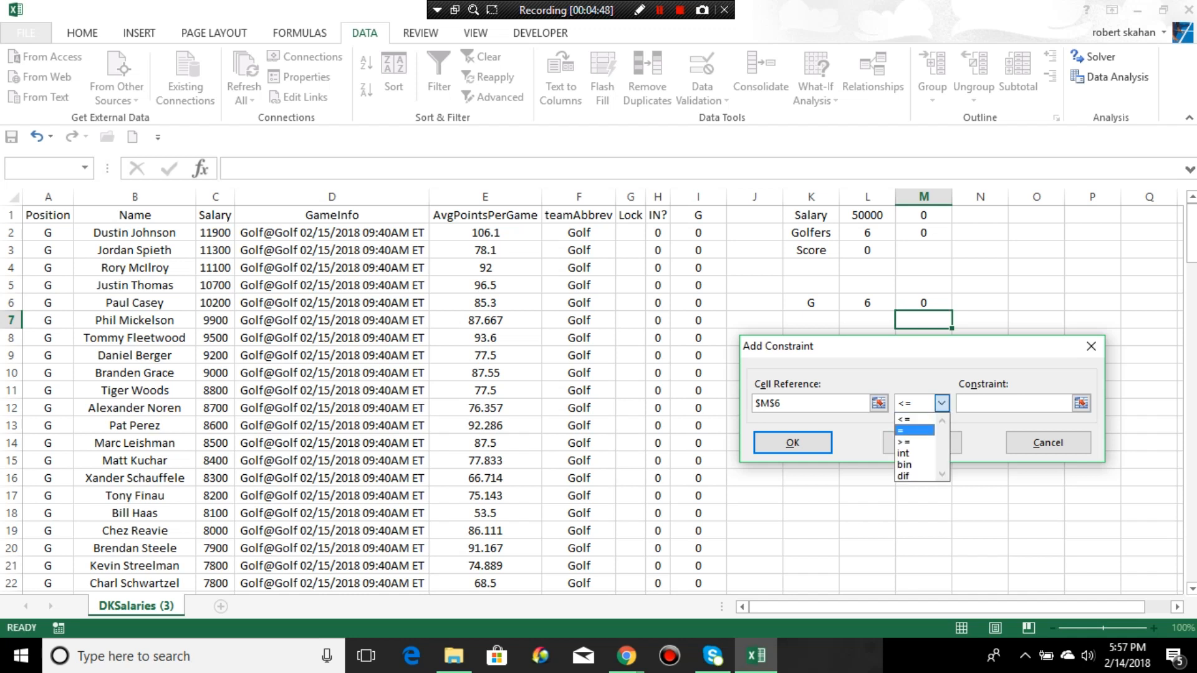
pyautogui.click(913, 430)
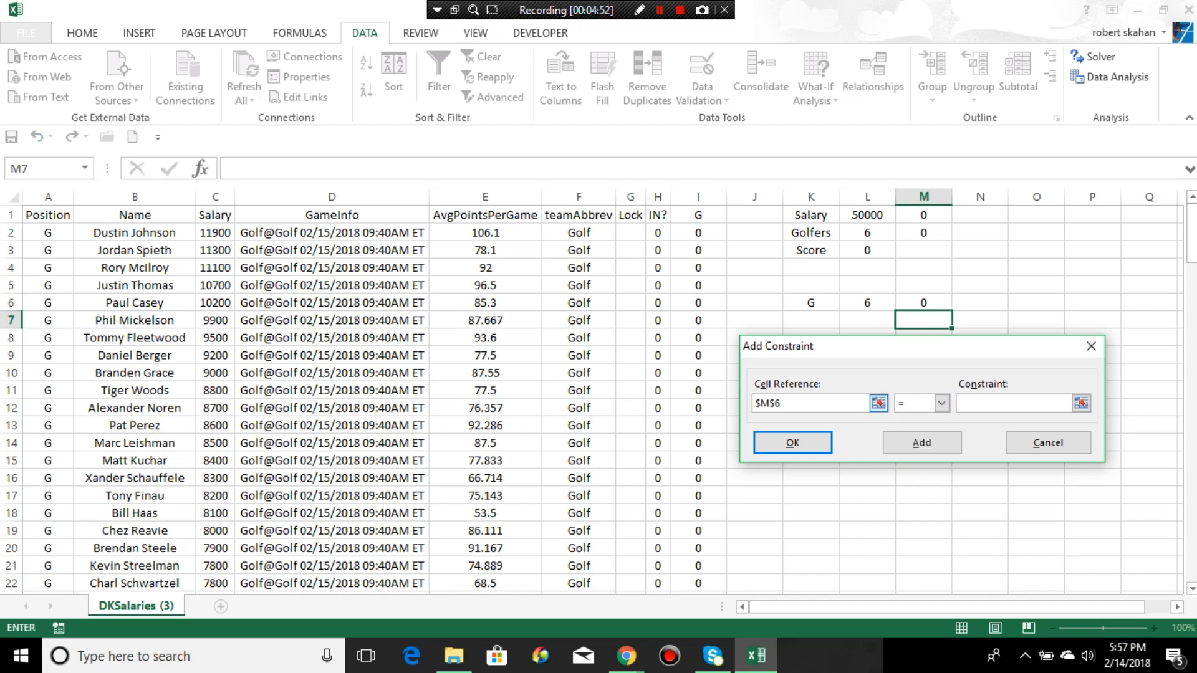
pyautogui.click(878, 404)
pyautogui.press('BackSpace')
pyautogui.click(923, 303)
pyautogui.click(1014, 404)
pyautogui.click(867, 302)
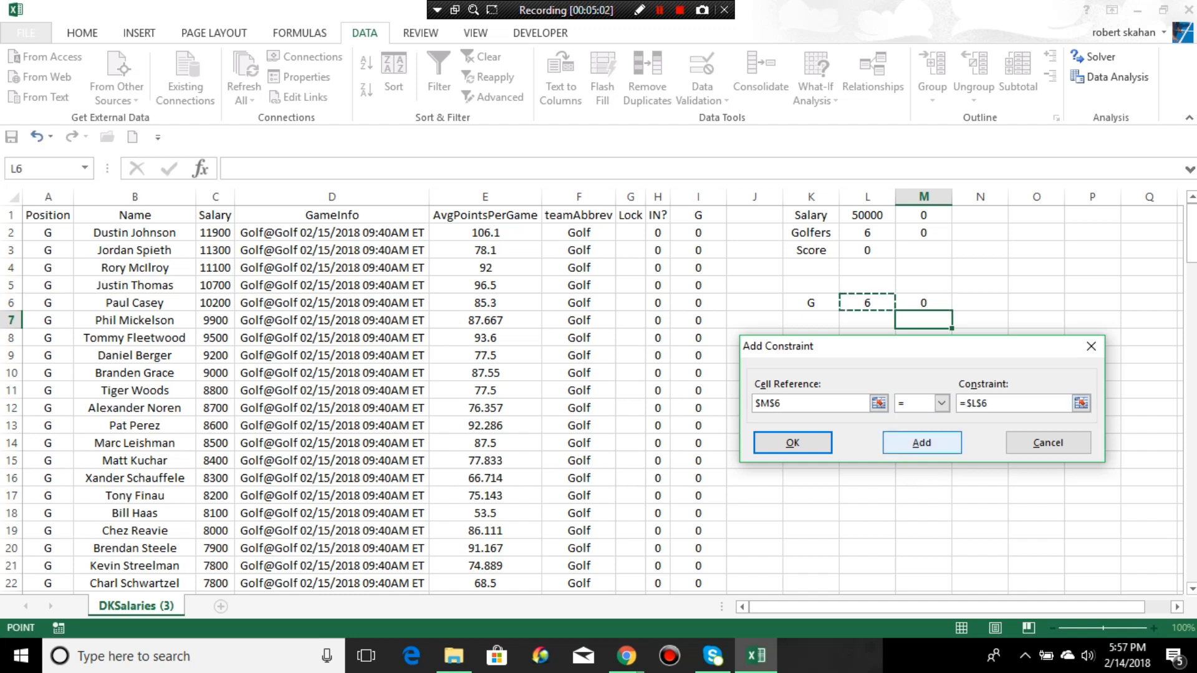
pyautogui.click(1036, 250)
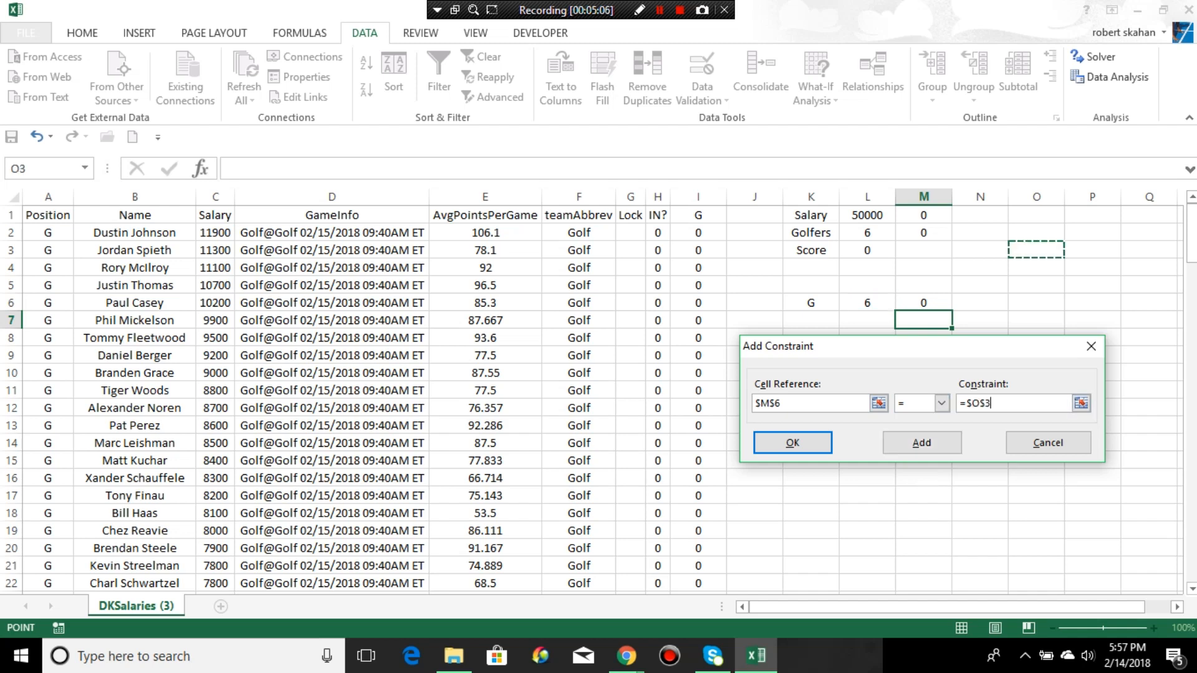
pyautogui.click(1048, 442)
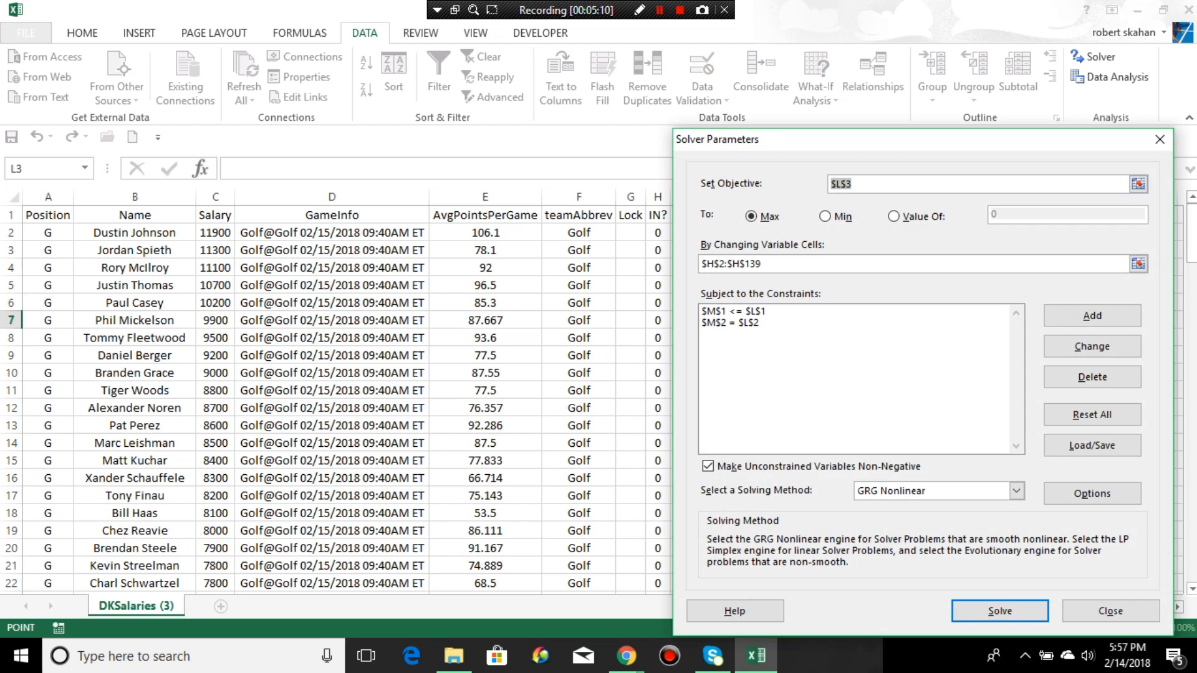
# - Change the Solver objective cell to M6
pyautogui.moveTo(1033, 142); pyautogui.dragTo(588, 132)
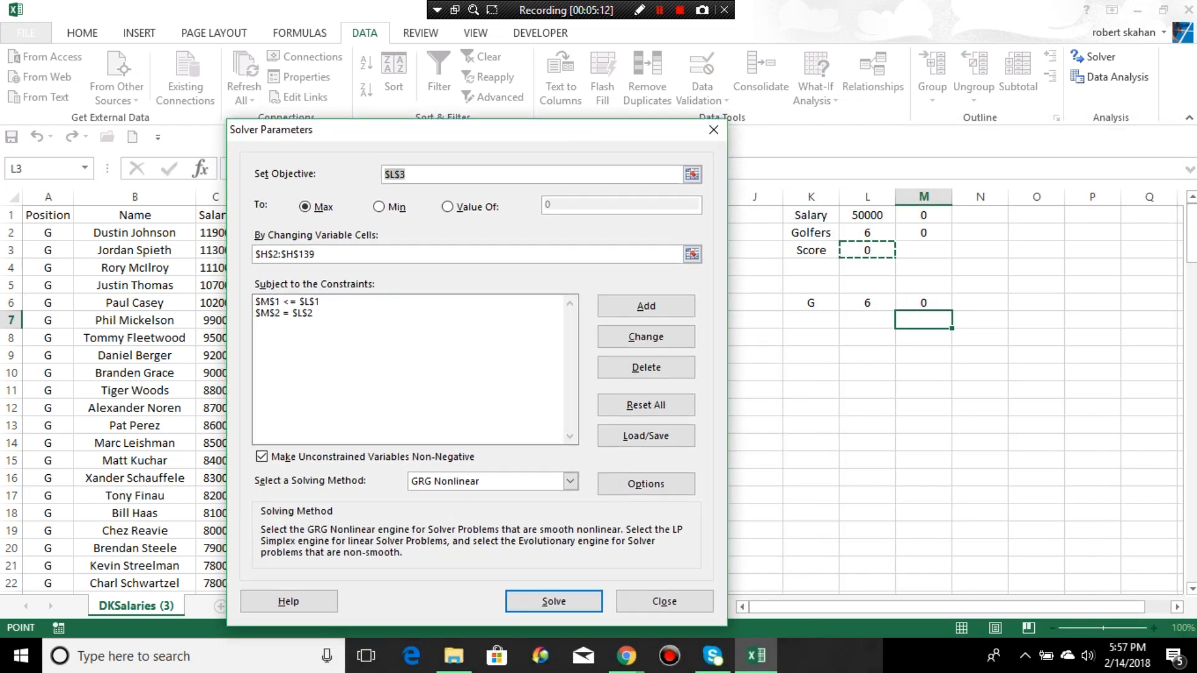
pyautogui.click(923, 303)
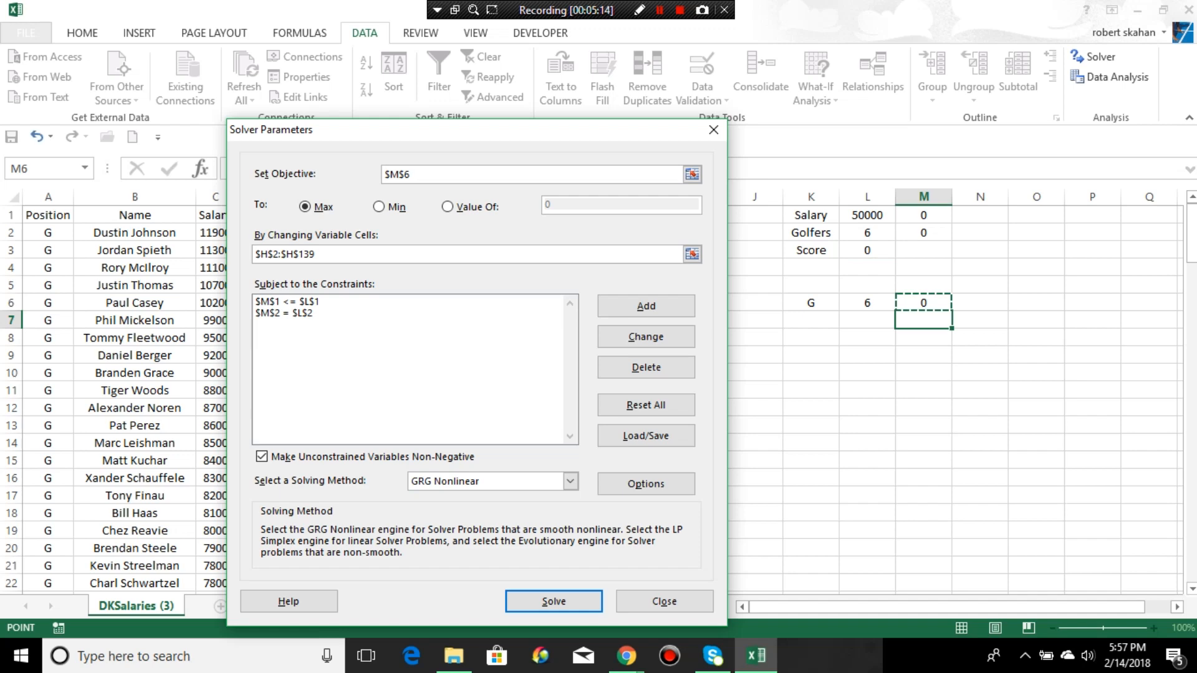
pyautogui.click(980, 338)
pyautogui.moveTo(929, 337); pyautogui.dragTo(928, 408)
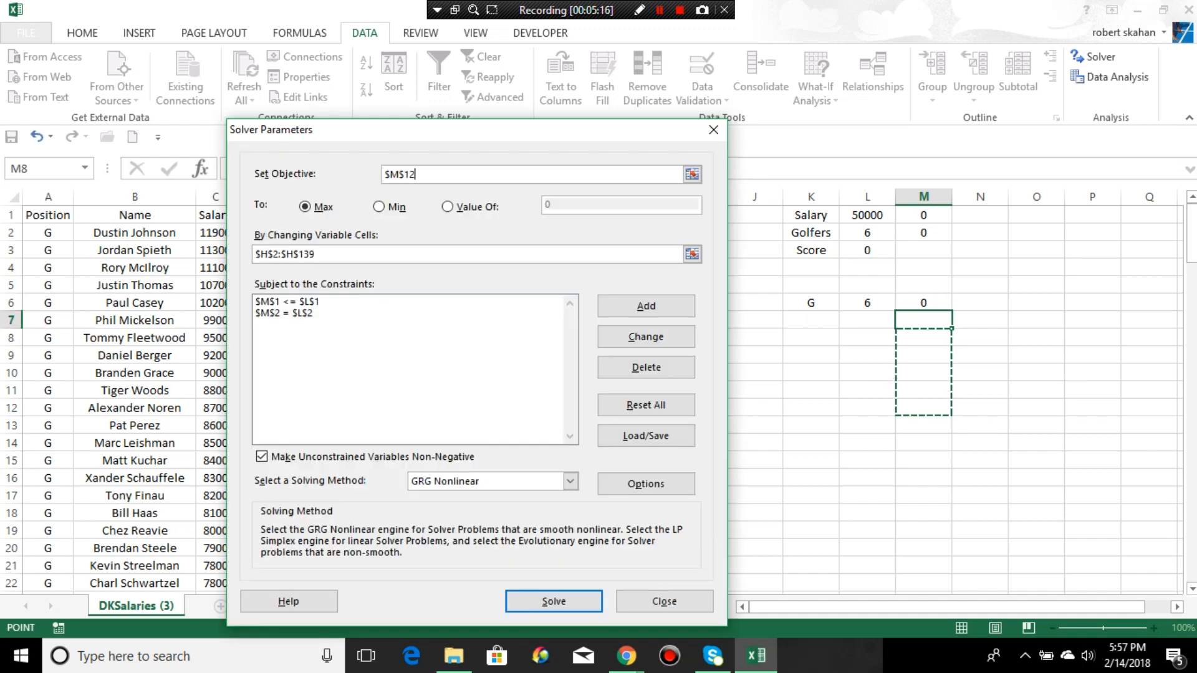
pyautogui.click(980, 390)
pyautogui.click(1036, 320)
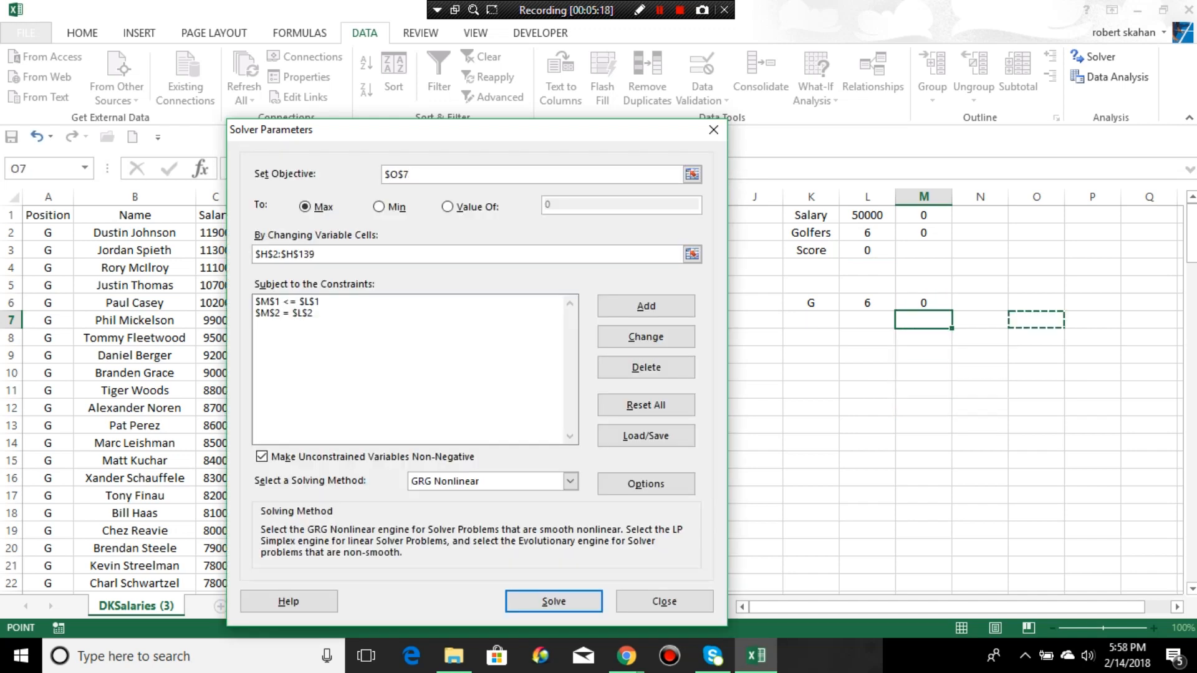
pyautogui.click(411, 174)
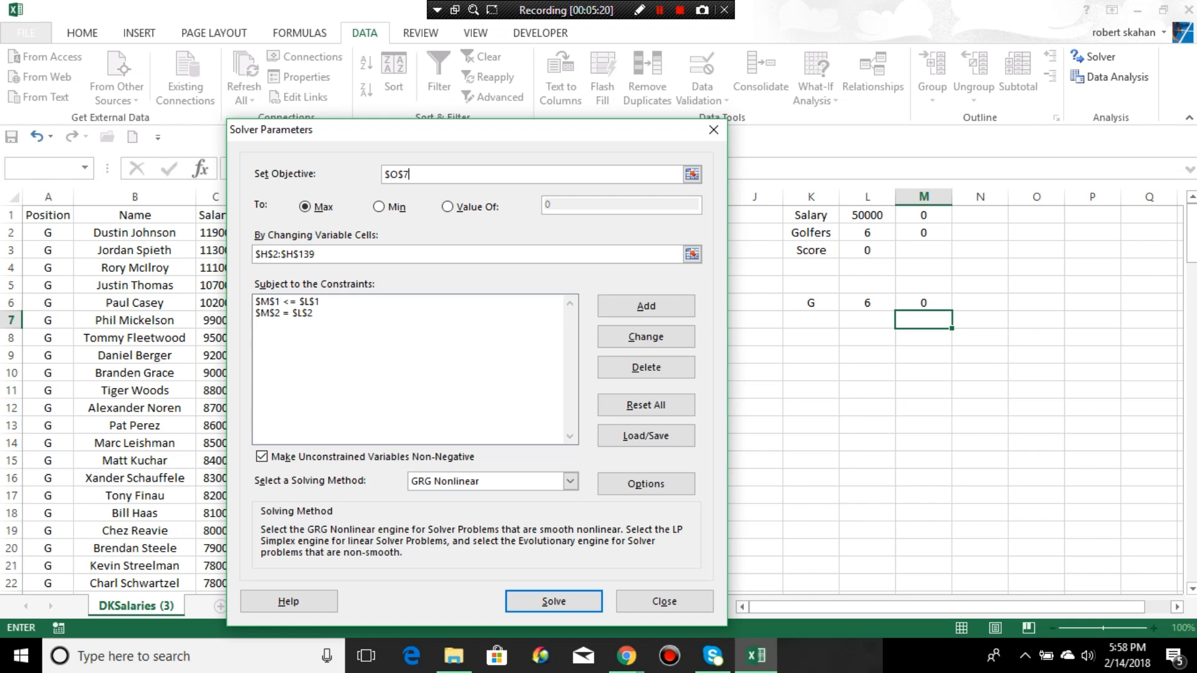
pyautogui.click(923, 267)
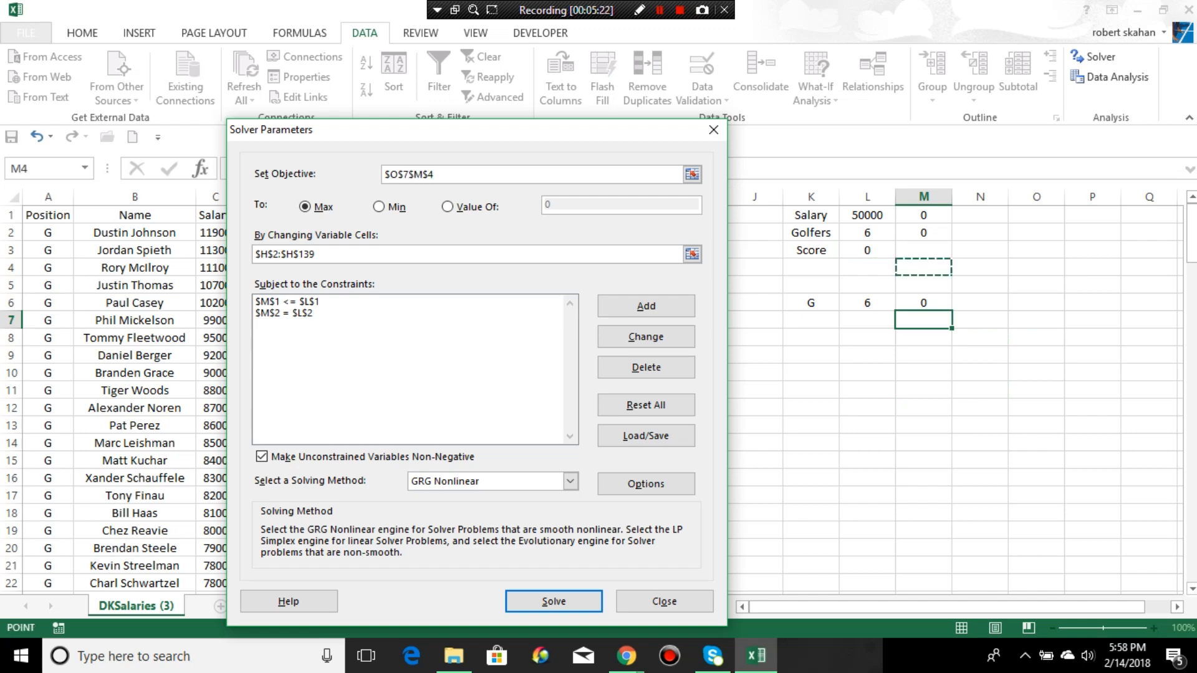
pyautogui.click(923, 285)
pyautogui.click(923, 320)
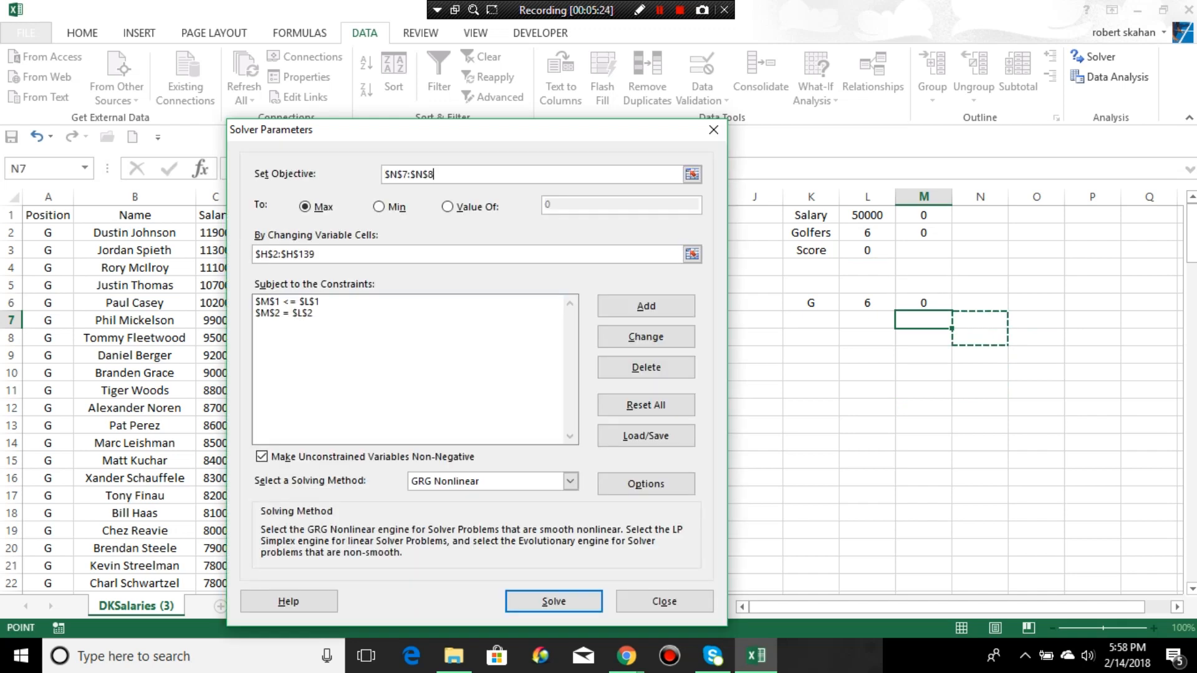
pyautogui.click(923, 303)
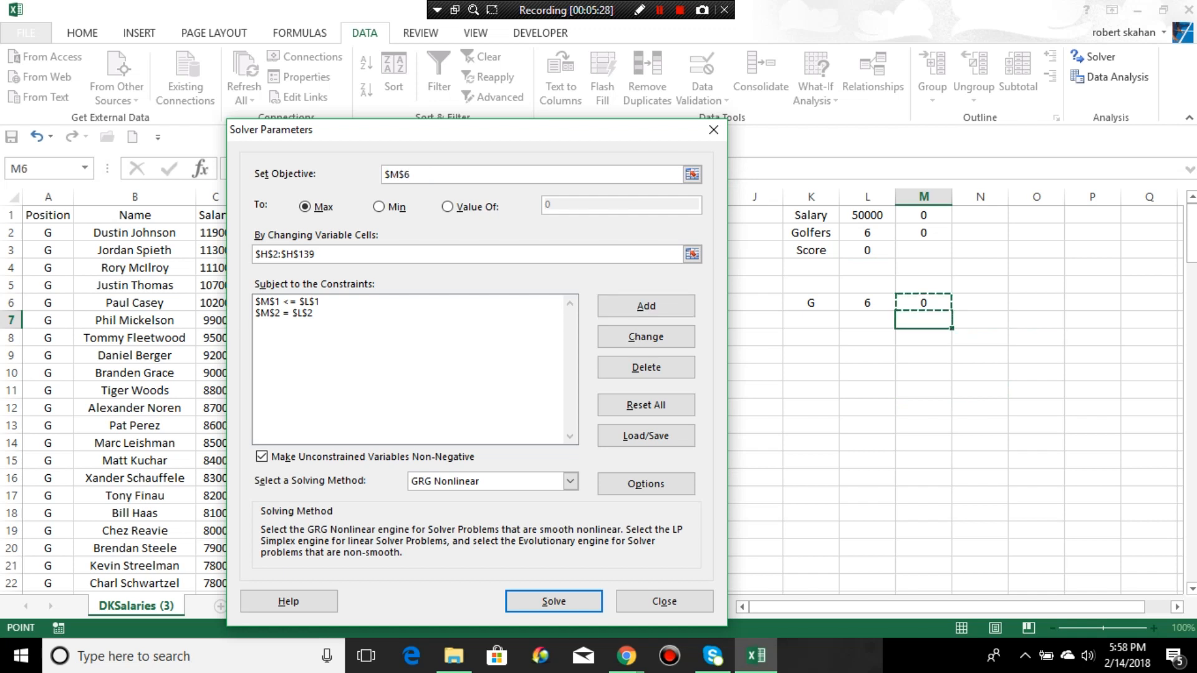
pyautogui.click(646, 306)
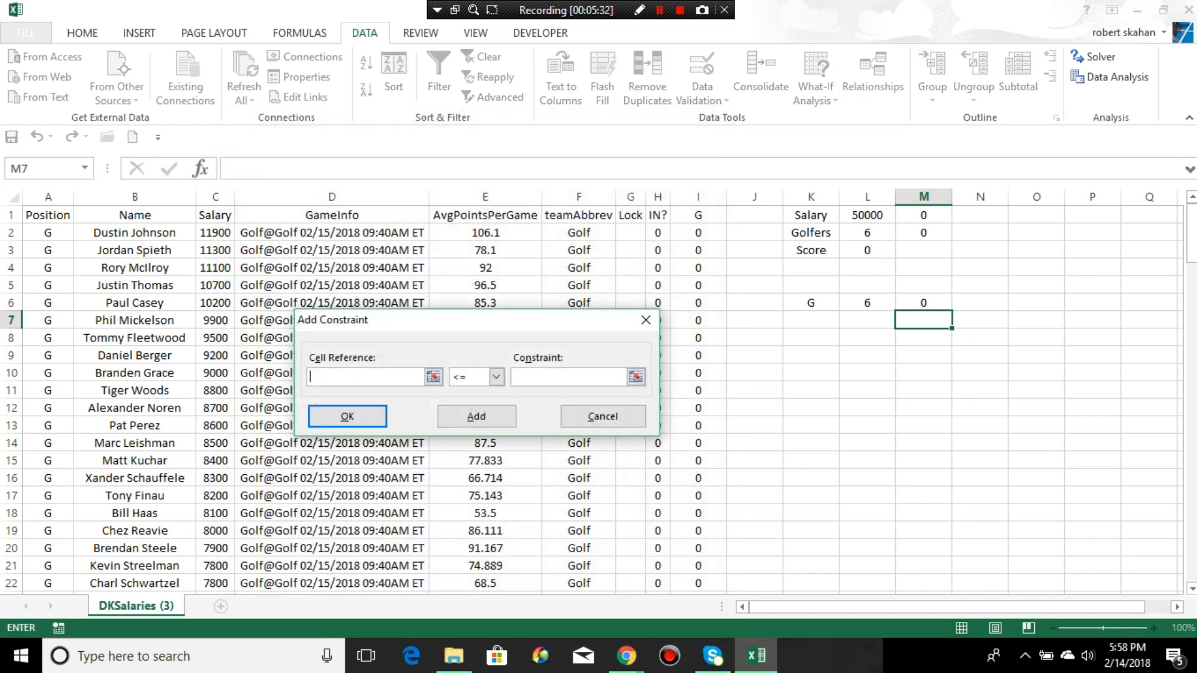
pyautogui.click(923, 303)
pyautogui.click(923, 355)
pyautogui.click(433, 377)
pyautogui.press('BackSpace')
pyautogui.click(980, 356)
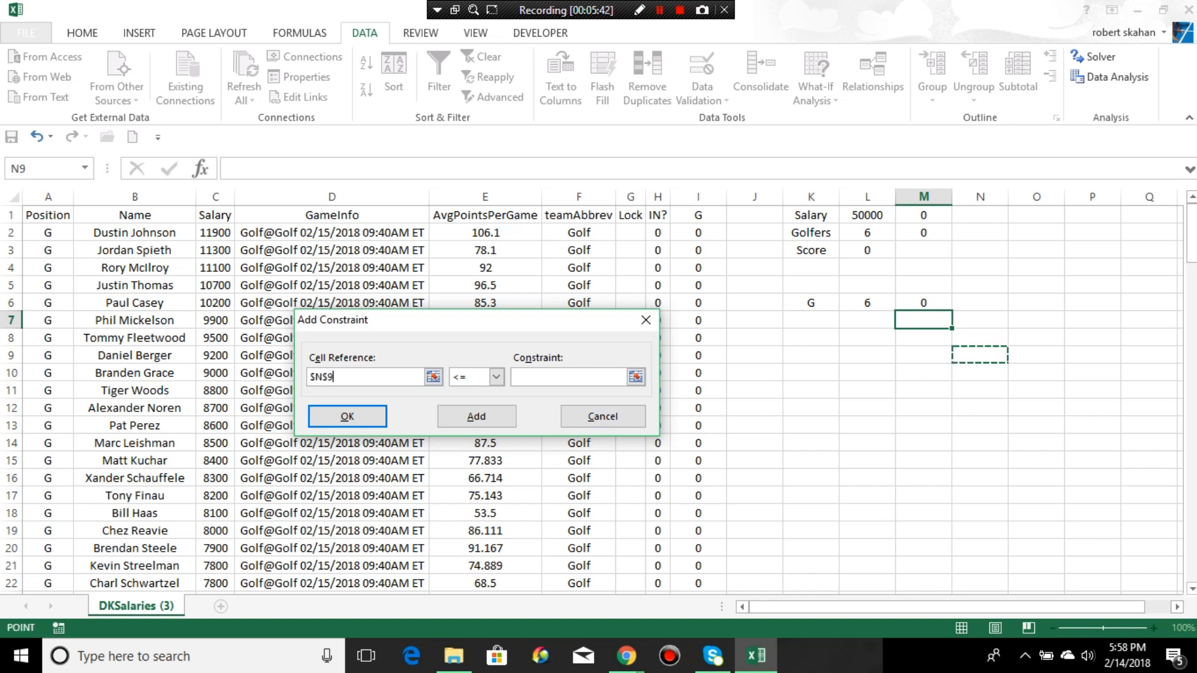
pyautogui.click(646, 319)
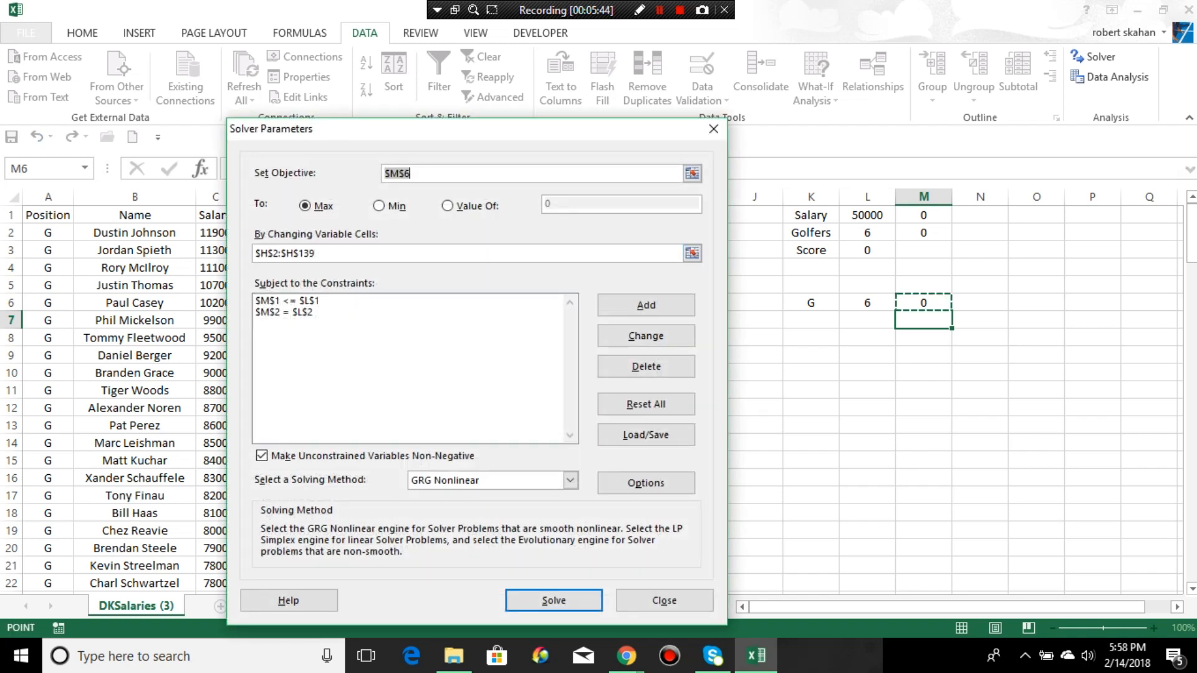
# - Add a Solver constraint requiring the position count in M6 to equal L6
pyautogui.click(714, 129)
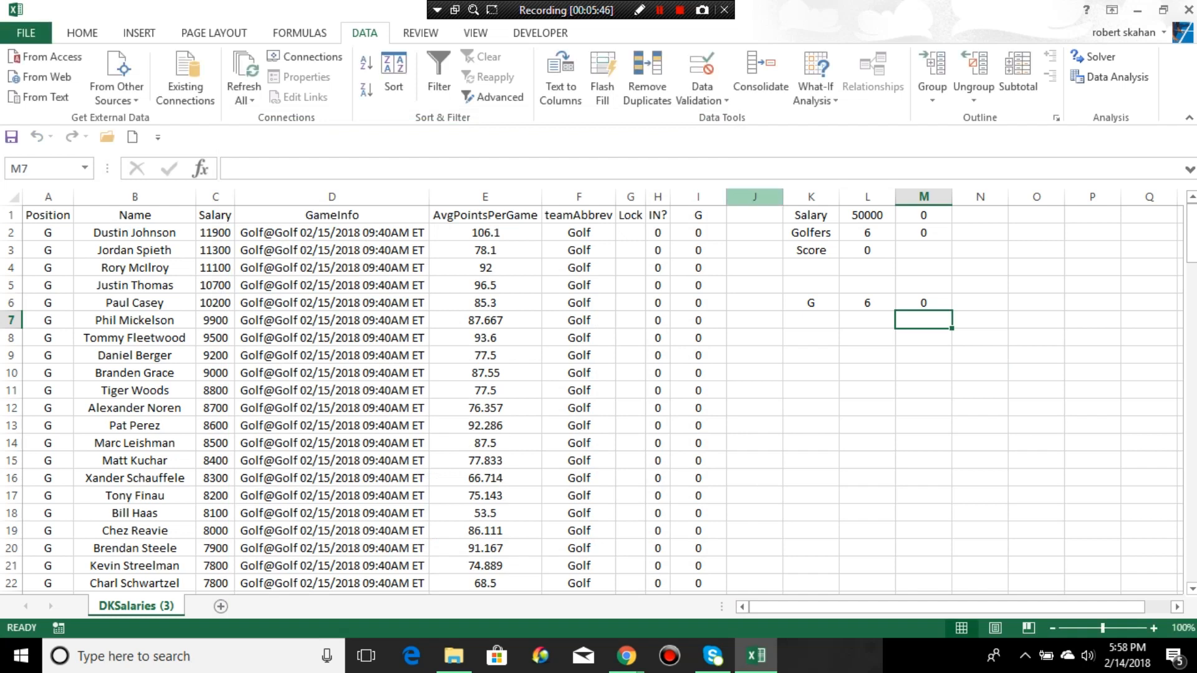
pyautogui.click(811, 390)
pyautogui.click(923, 303)
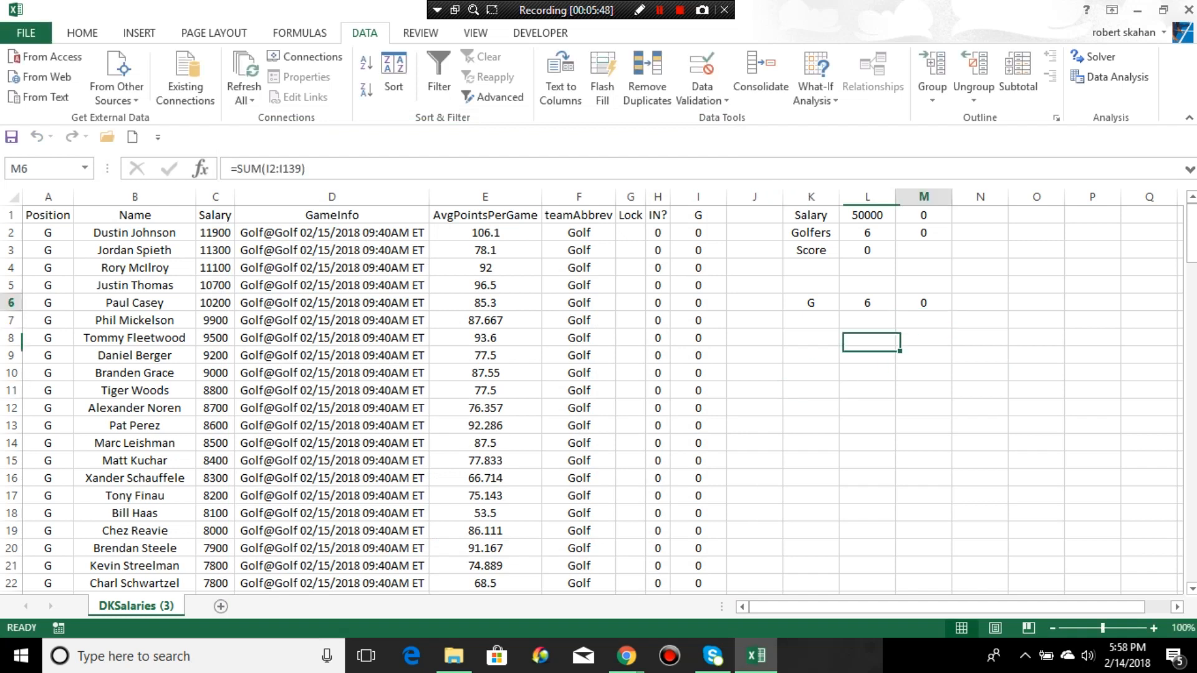
pyautogui.click(1095, 56)
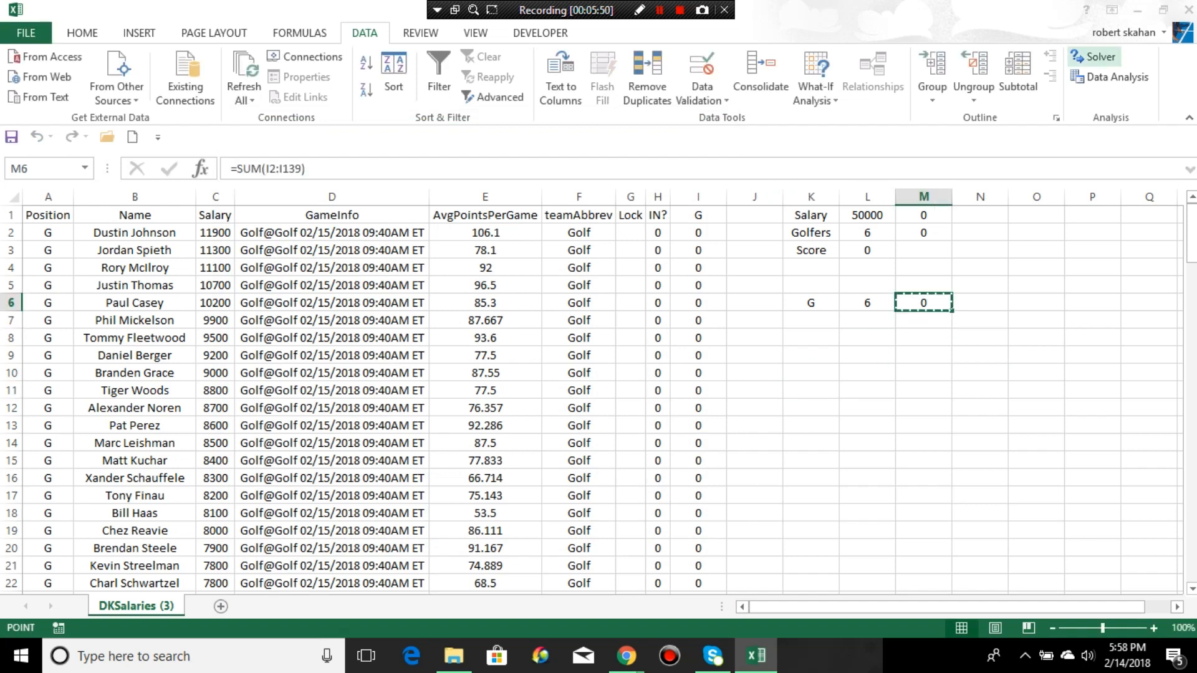
pyautogui.click(646, 304)
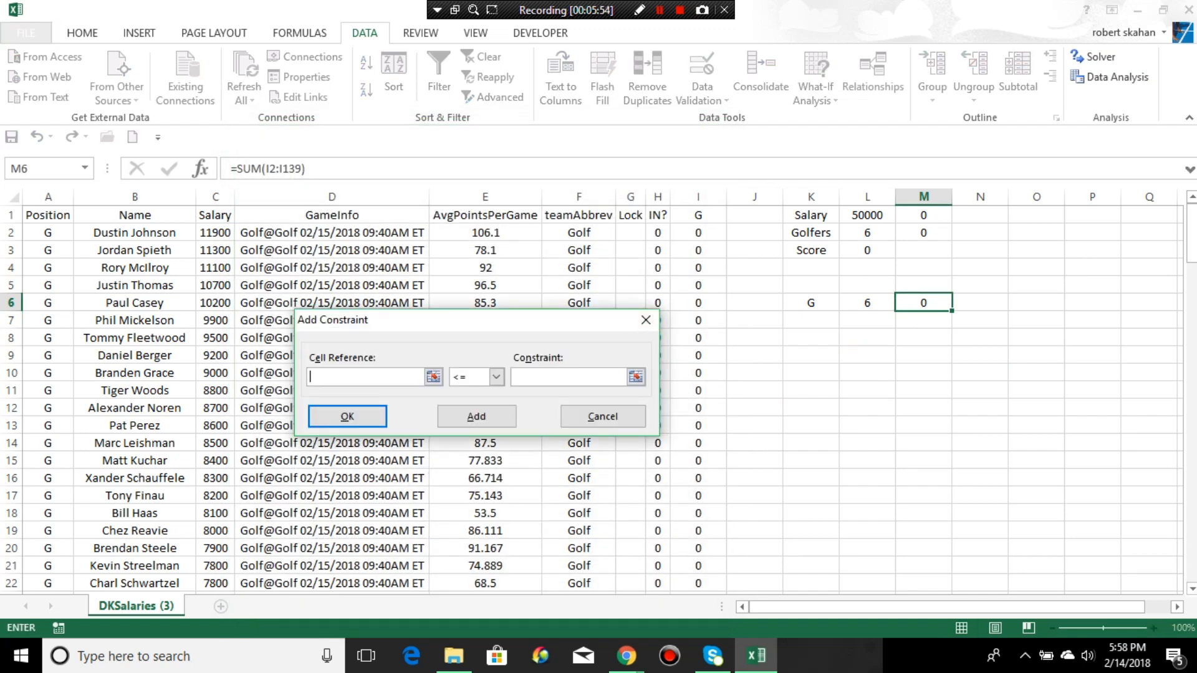
pyautogui.click(923, 303)
pyautogui.click(496, 377)
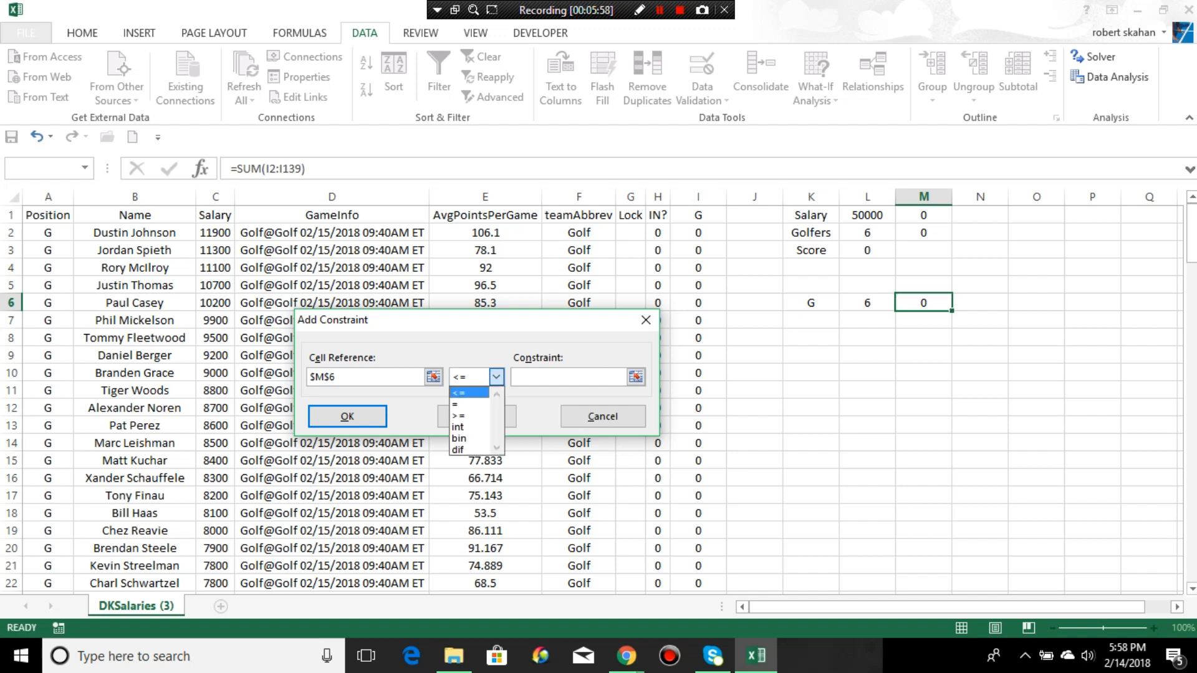
pyautogui.click(468, 402)
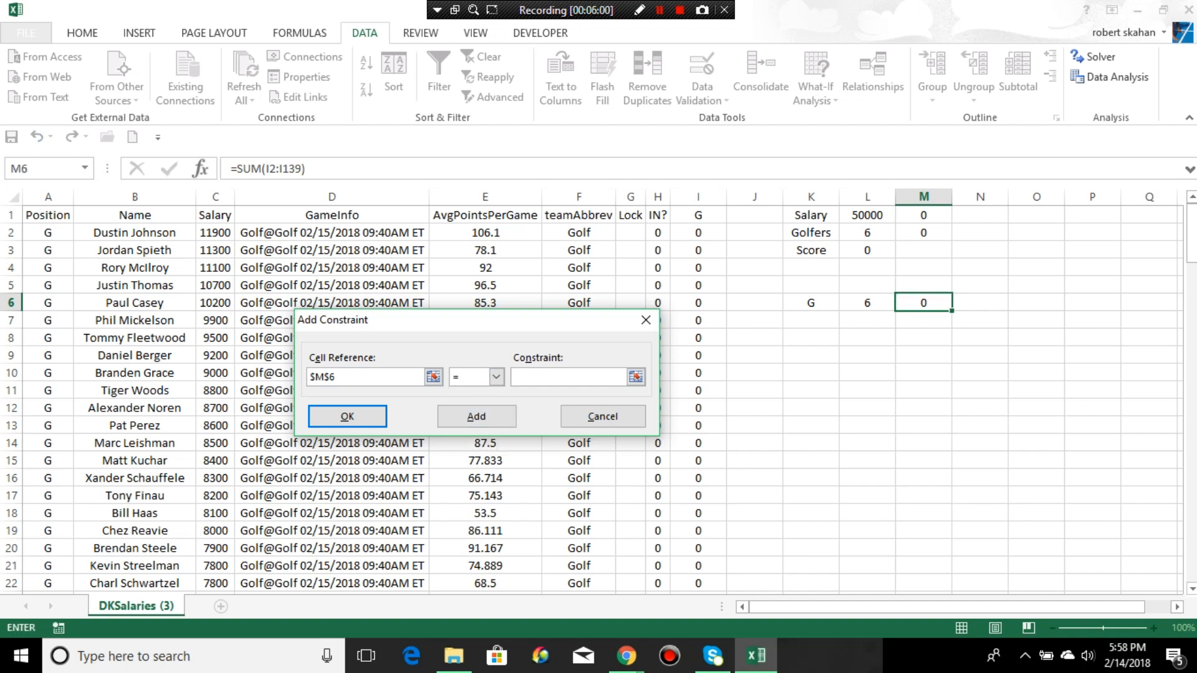
pyautogui.click(867, 302)
pyautogui.click(476, 417)
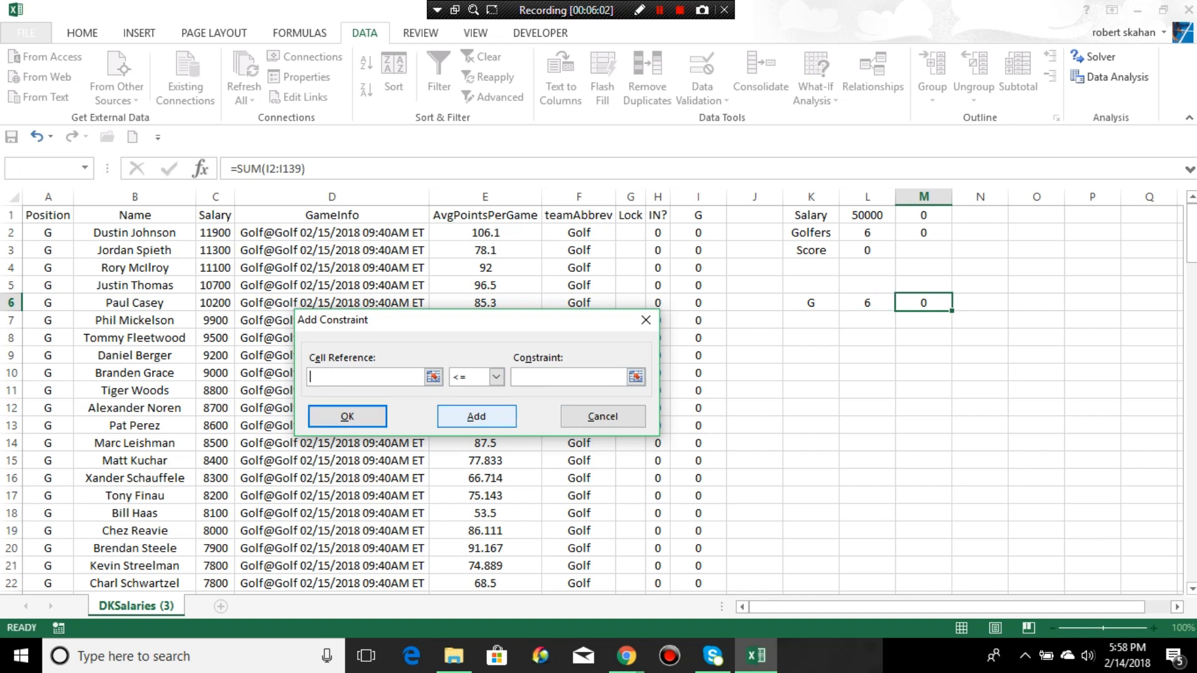
# - Add a Solver constraint requiring the IN? cells H2:H139 >= the Lock cells G2:G139
pyautogui.moveTo(507, 317); pyautogui.dragTo(420, 207)
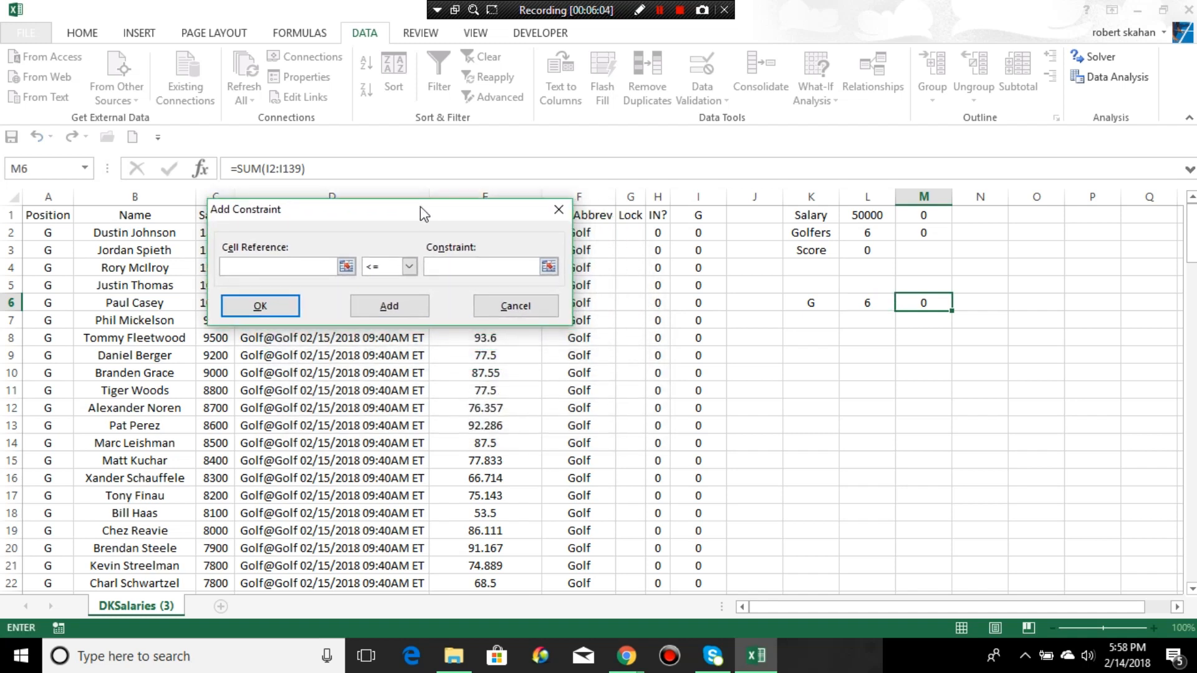
pyautogui.moveTo(658, 233); pyautogui.dragTo(657, 513)
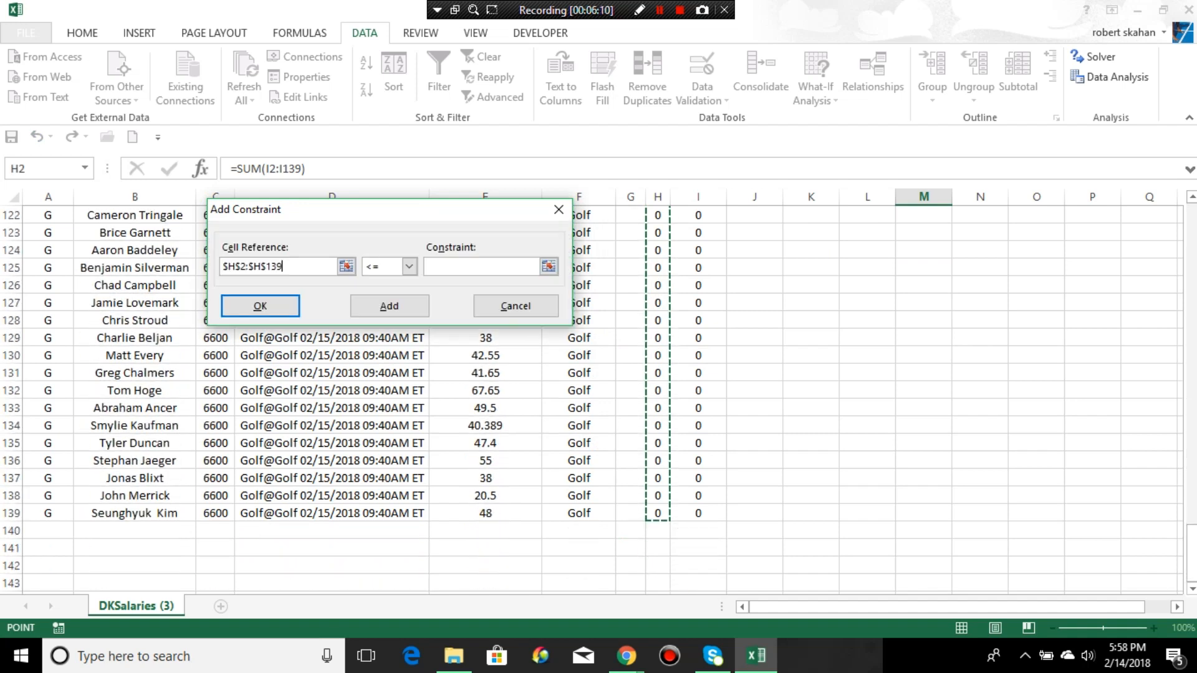
pyautogui.click(409, 266)
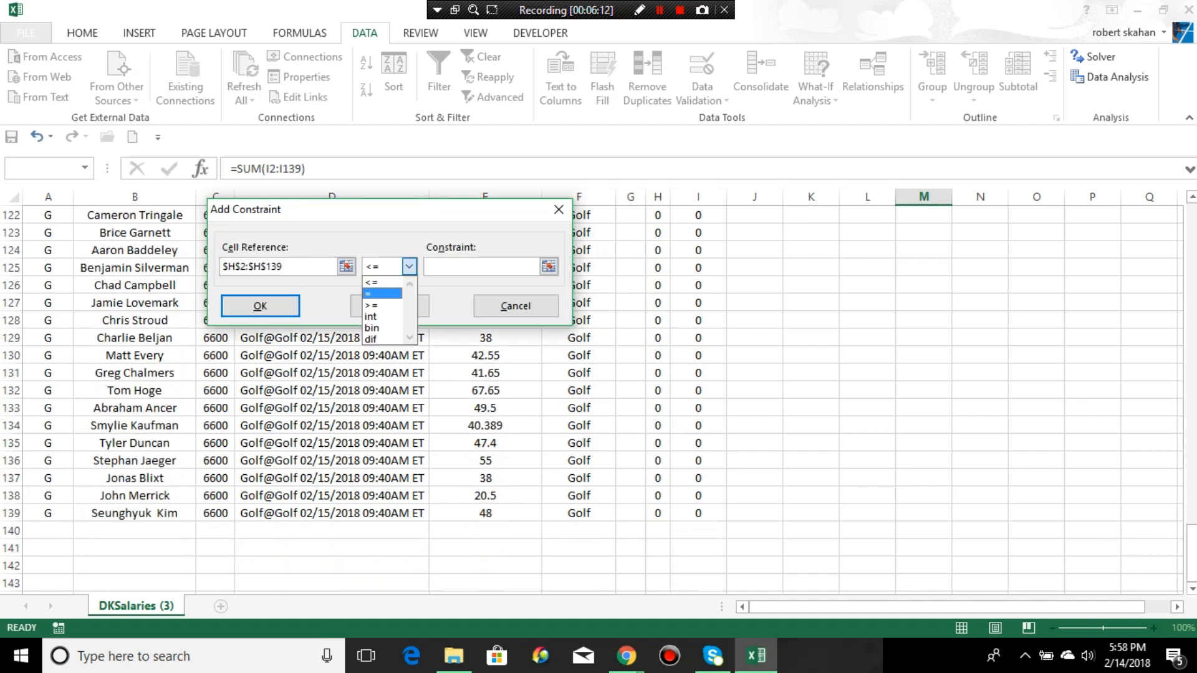
pyautogui.click(377, 304)
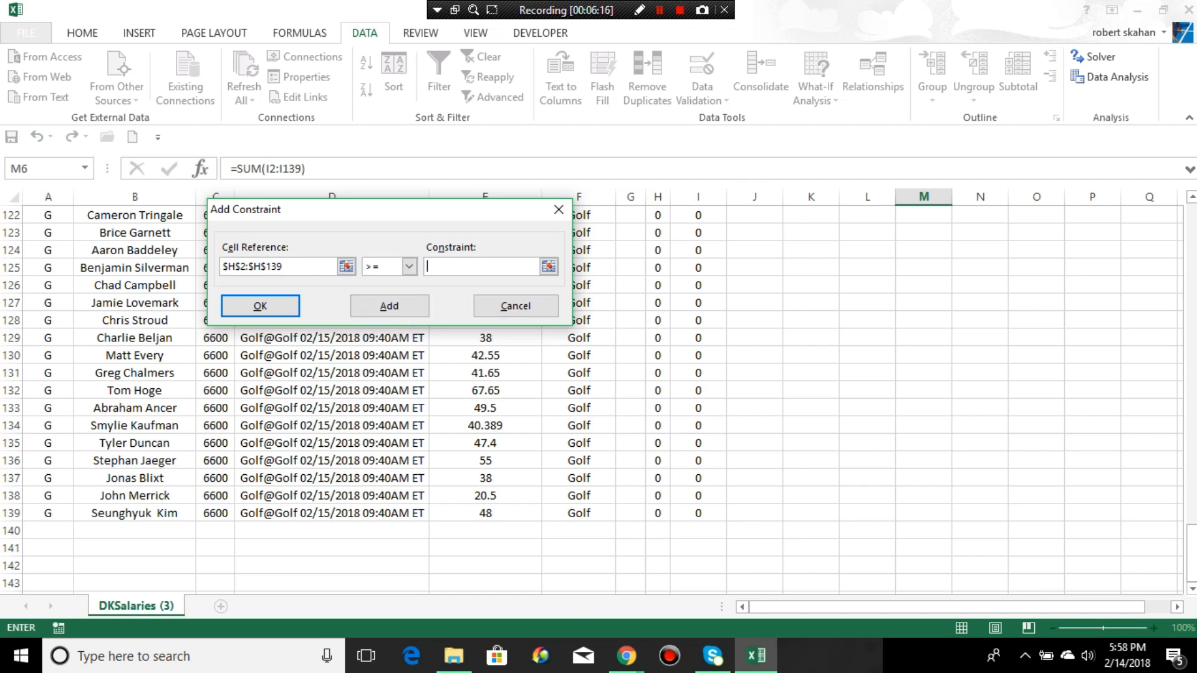
pyautogui.moveTo(1190, 553); pyautogui.dragTo(1191, 233)
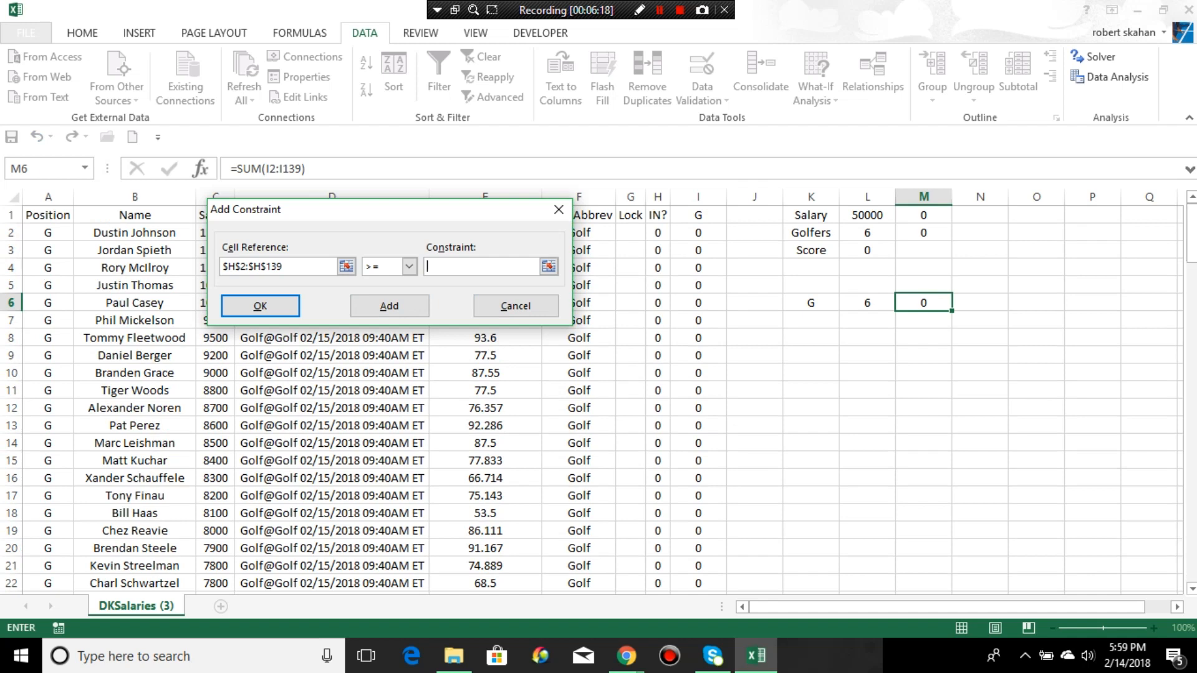
pyautogui.moveTo(630, 233); pyautogui.dragTo(631, 551)
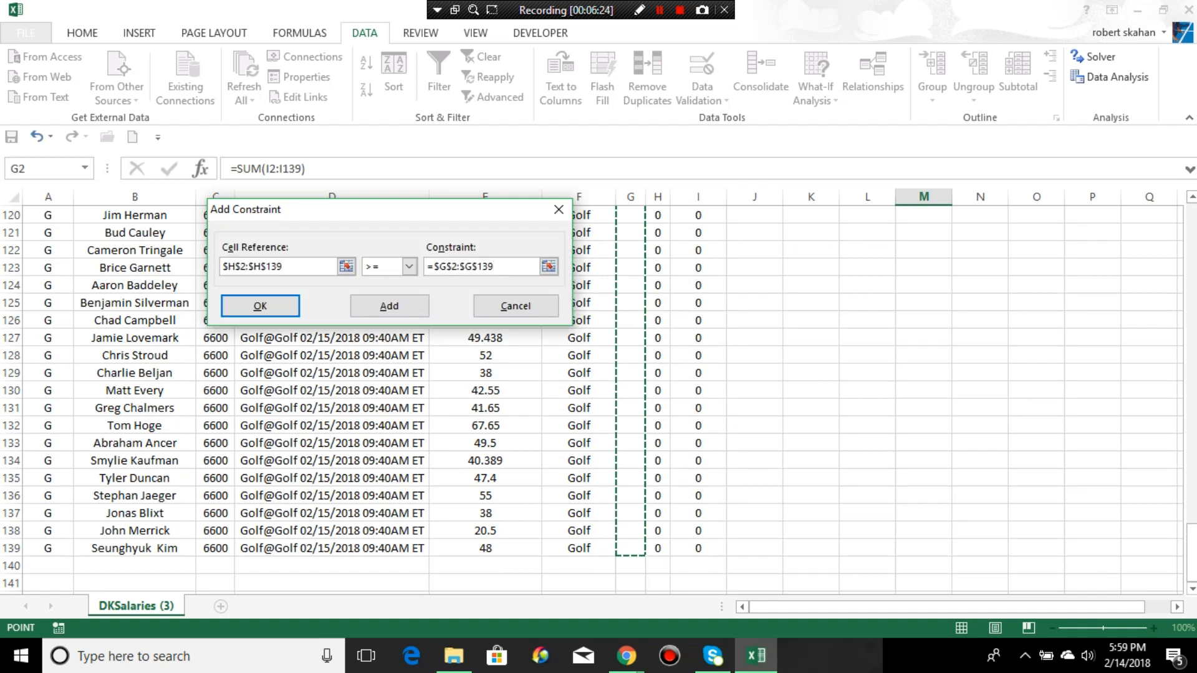
pyautogui.click(389, 305)
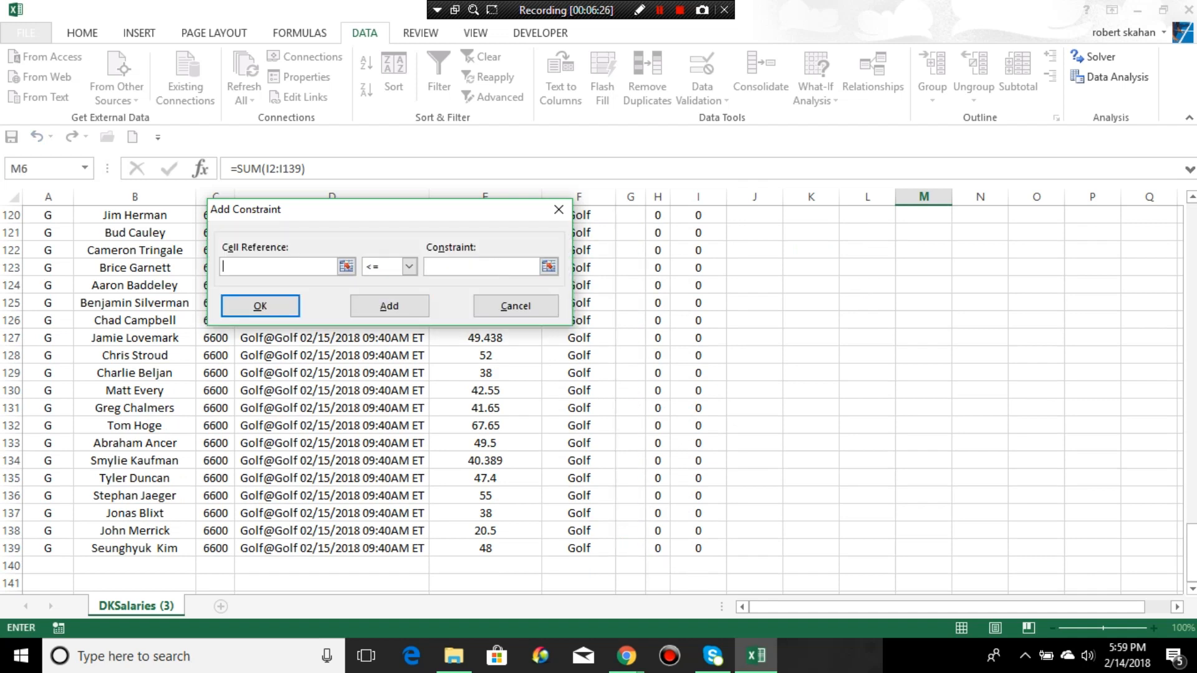
# - Add a Solver constraint making the IN? cells H2:H139 binary and finish adding constraints
pyautogui.moveTo(1191, 552); pyautogui.dragTo(1191, 234)
pyautogui.moveTo(657, 233); pyautogui.dragTo(657, 565)
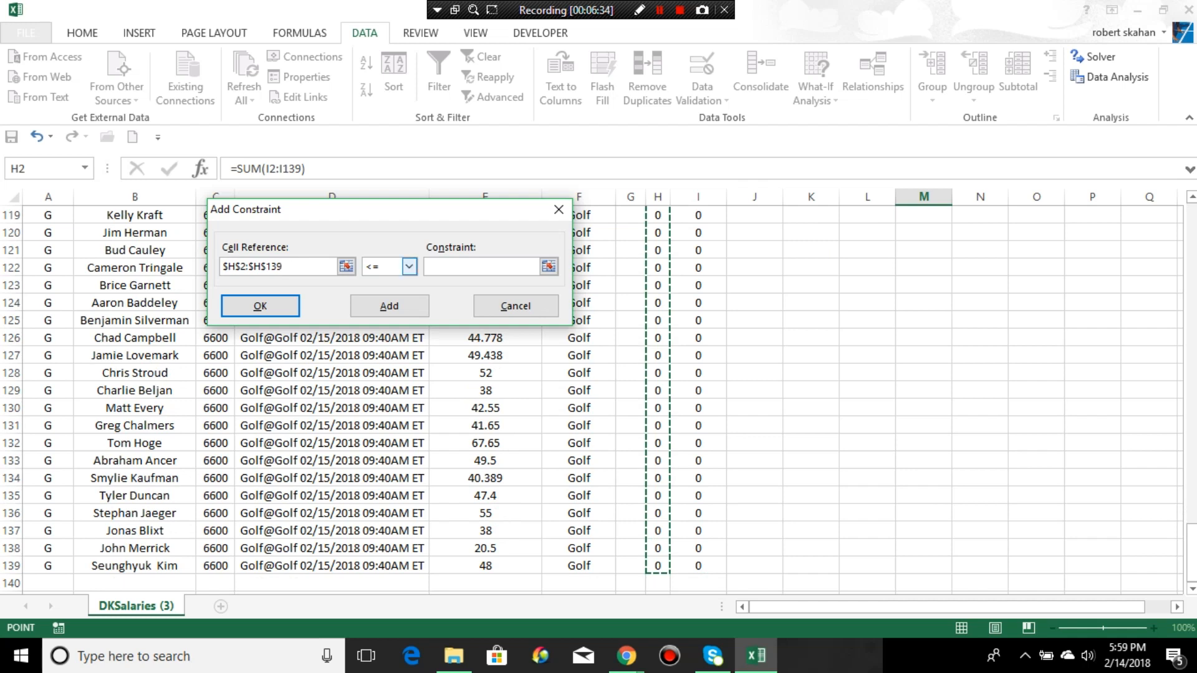
pyautogui.click(409, 266)
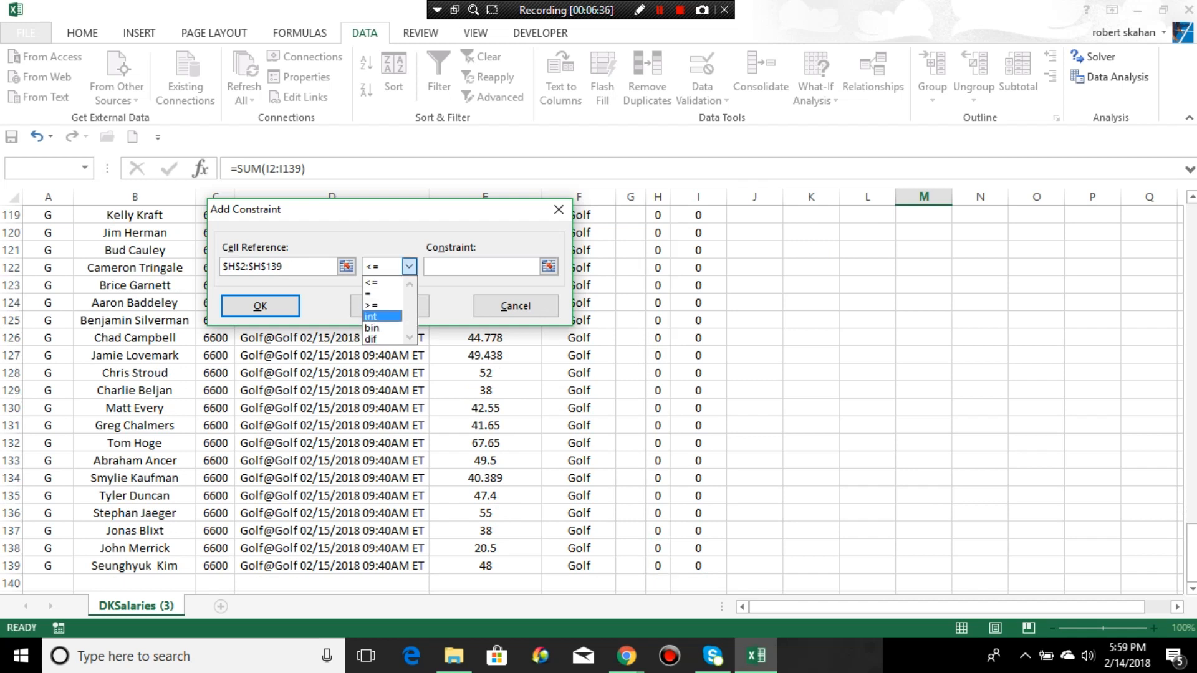
pyautogui.click(373, 327)
pyautogui.click(260, 306)
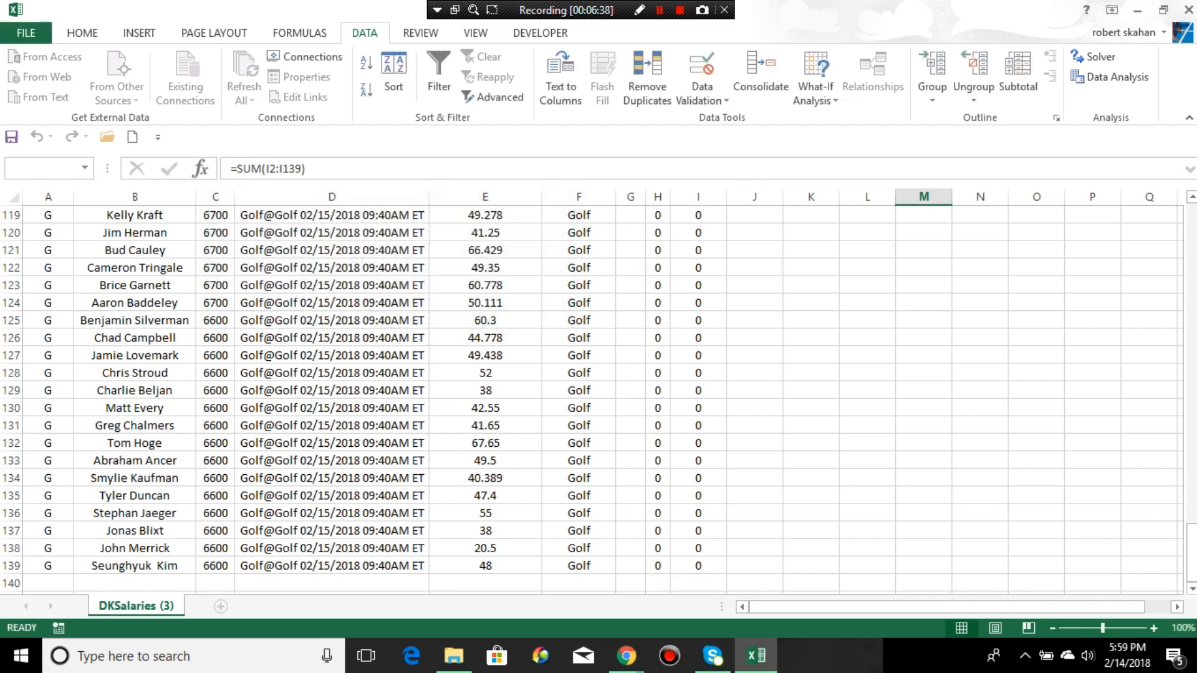
# - Set the Solver objective to the score in L3, then solve with Simplex LP and keep the solution
pyautogui.moveTo(1191, 267); pyautogui.dragTo(1191, 250)
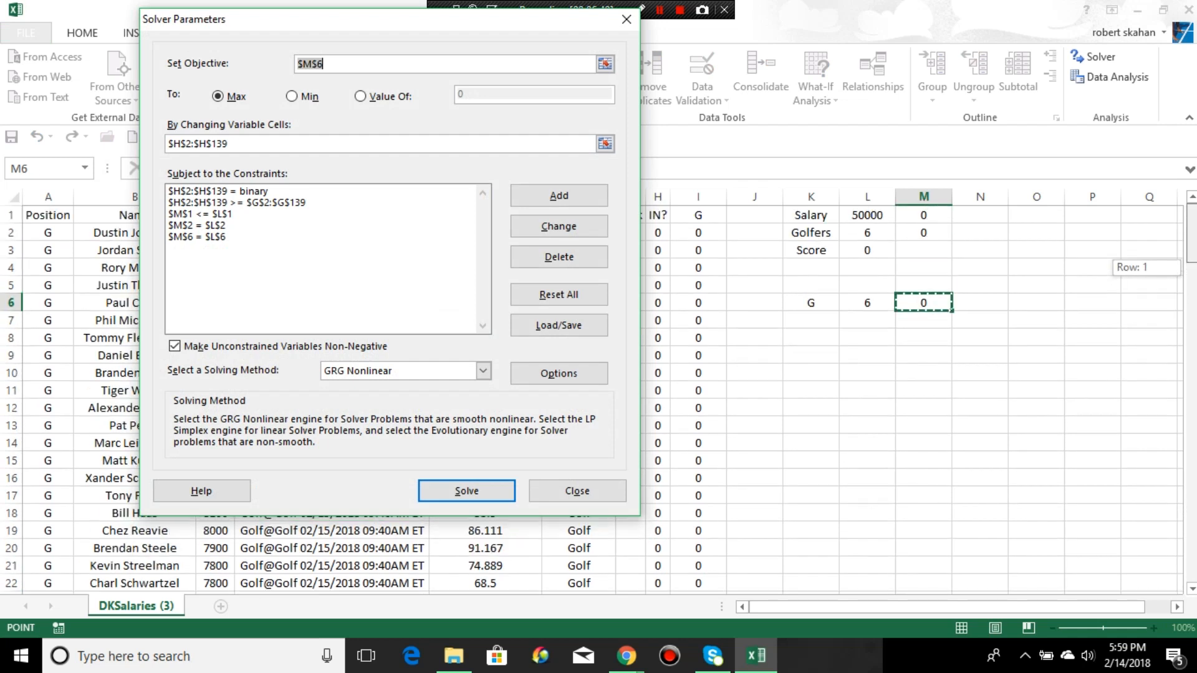
pyautogui.click(867, 250)
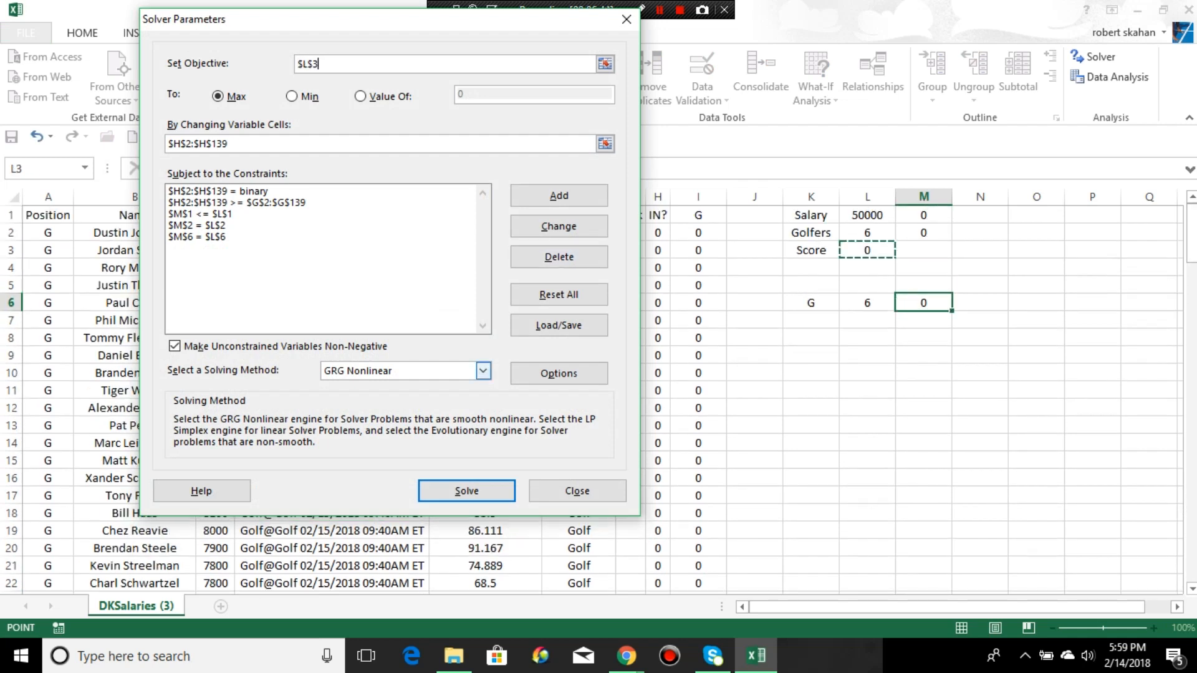
pyautogui.click(483, 371)
pyautogui.click(399, 398)
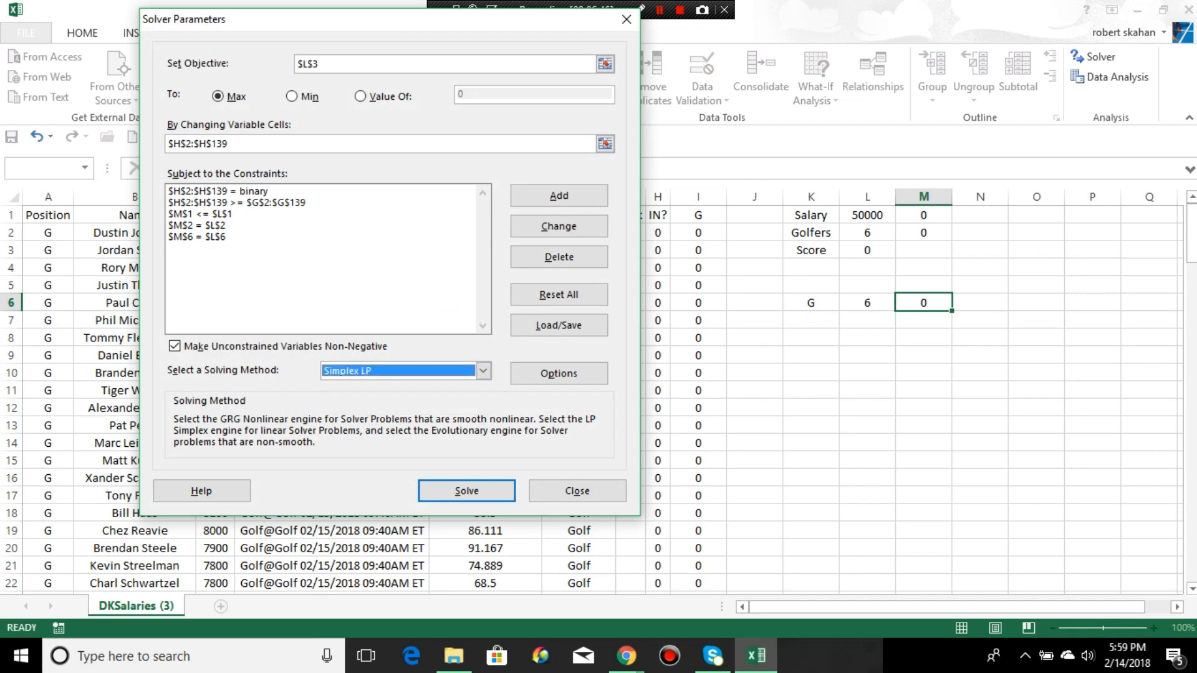
pyautogui.click(466, 491)
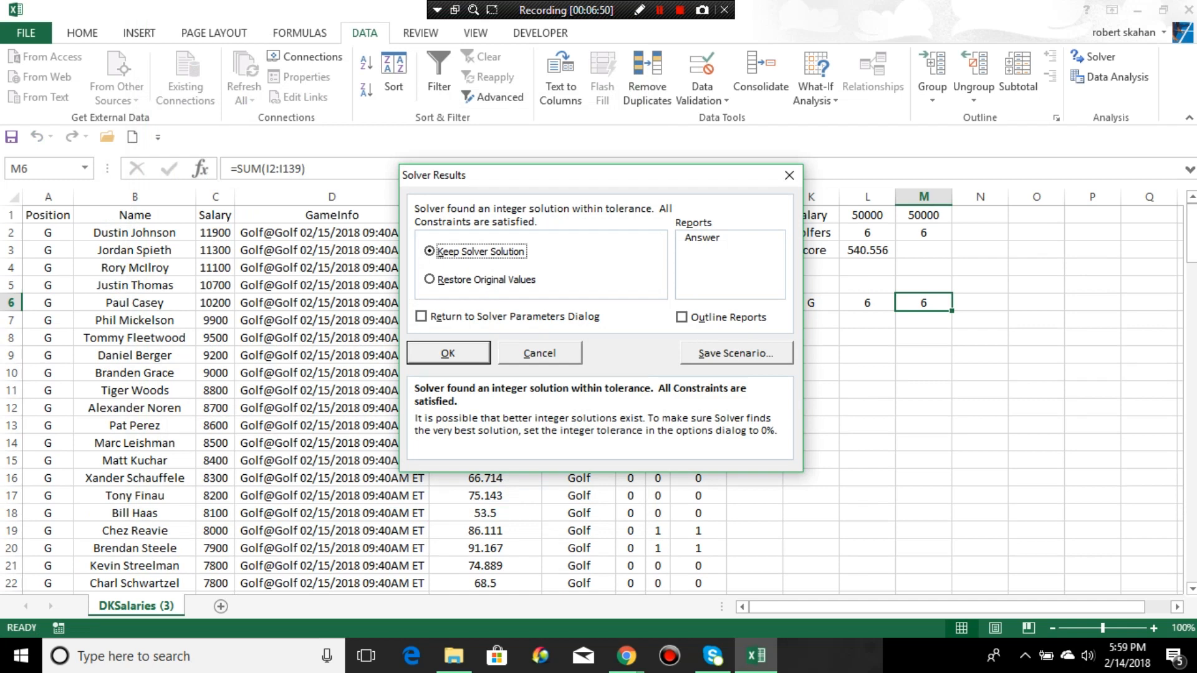
pyautogui.press('Return')
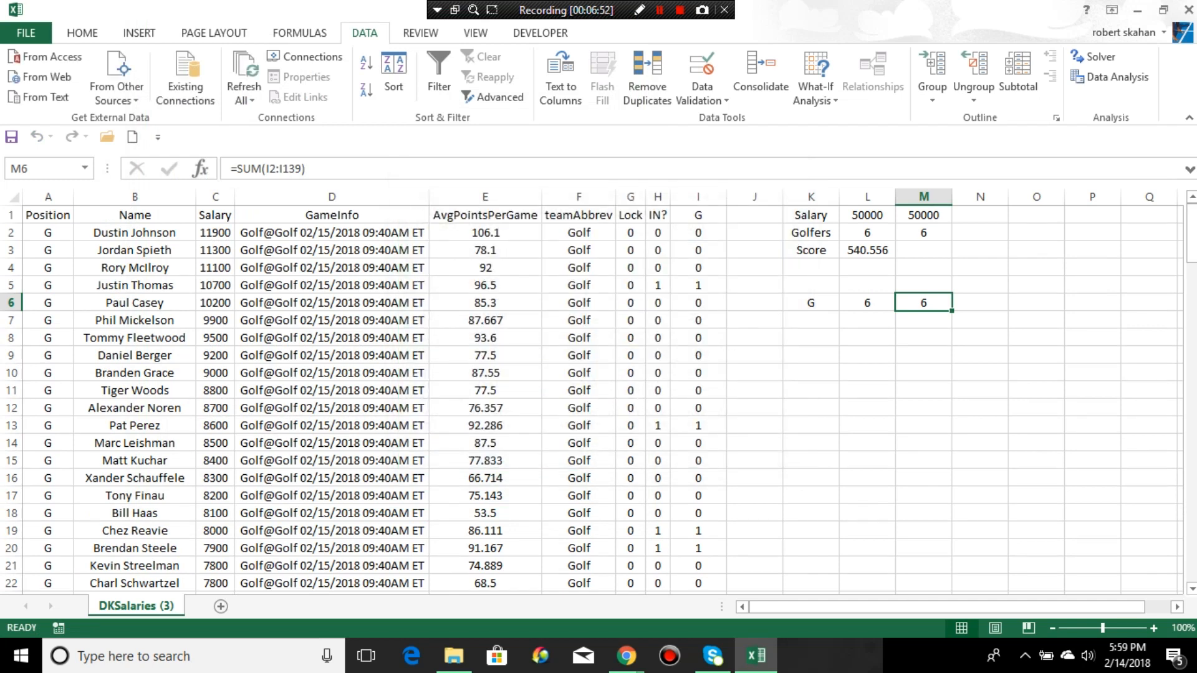
# - Enter the headers Name in O1 and Score in P1
pyautogui.click(1036, 215)
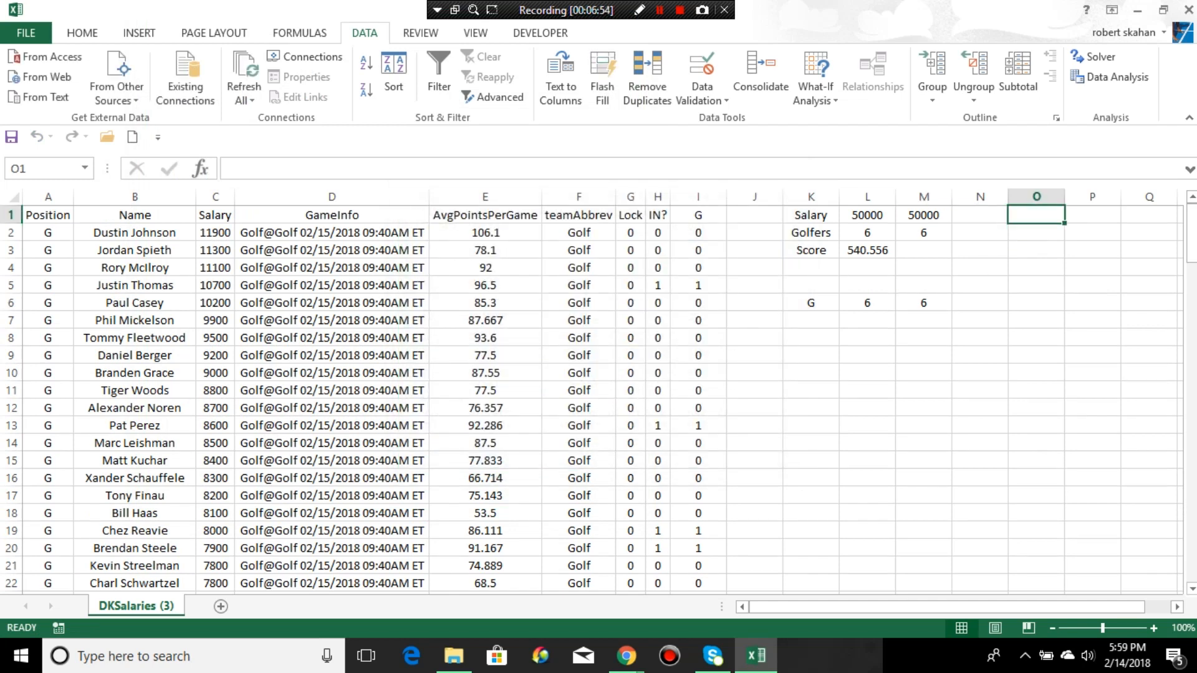
pyautogui.write('Name')
pyautogui.press('Tab')
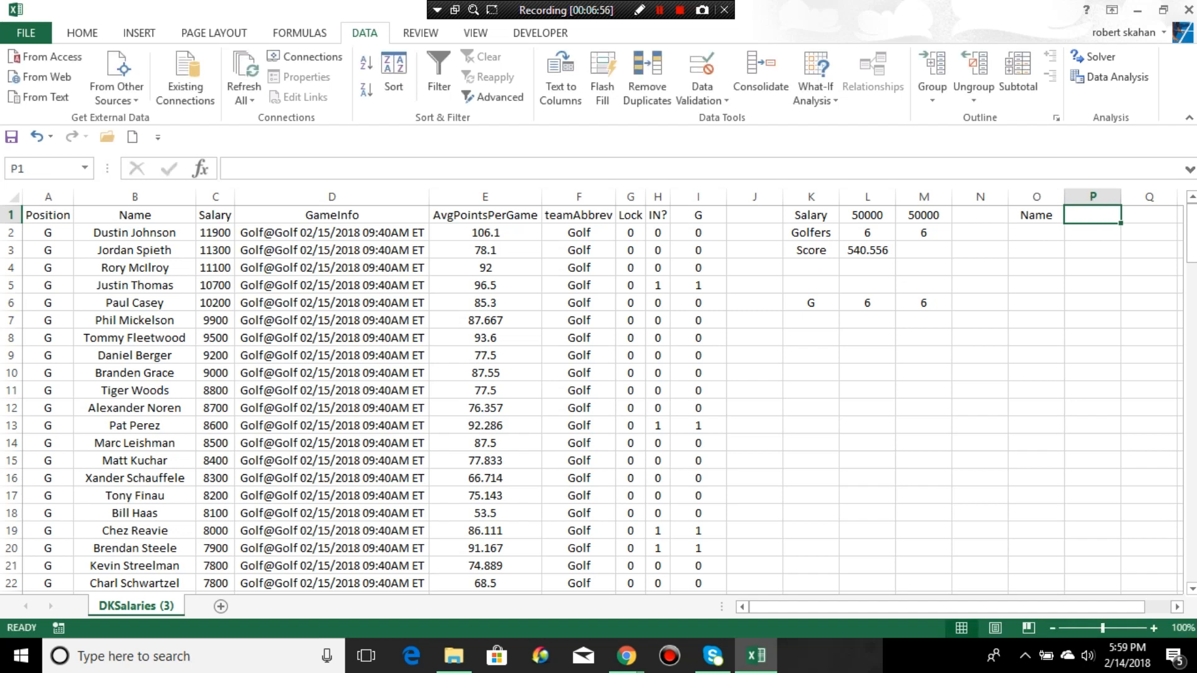
pyautogui.write('Score')
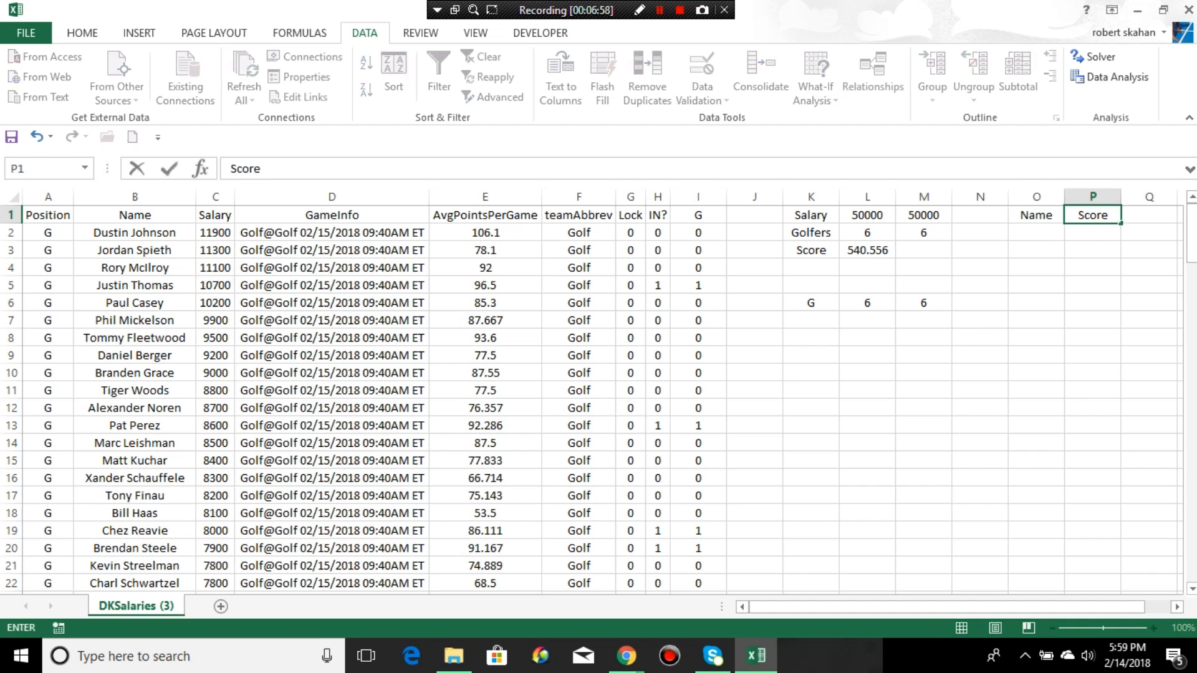
pyautogui.press('Return')
# - Enter the formula =IF(H2=1,B2,"") in O2 to return the names of selected golfers
pyautogui.write('=i')
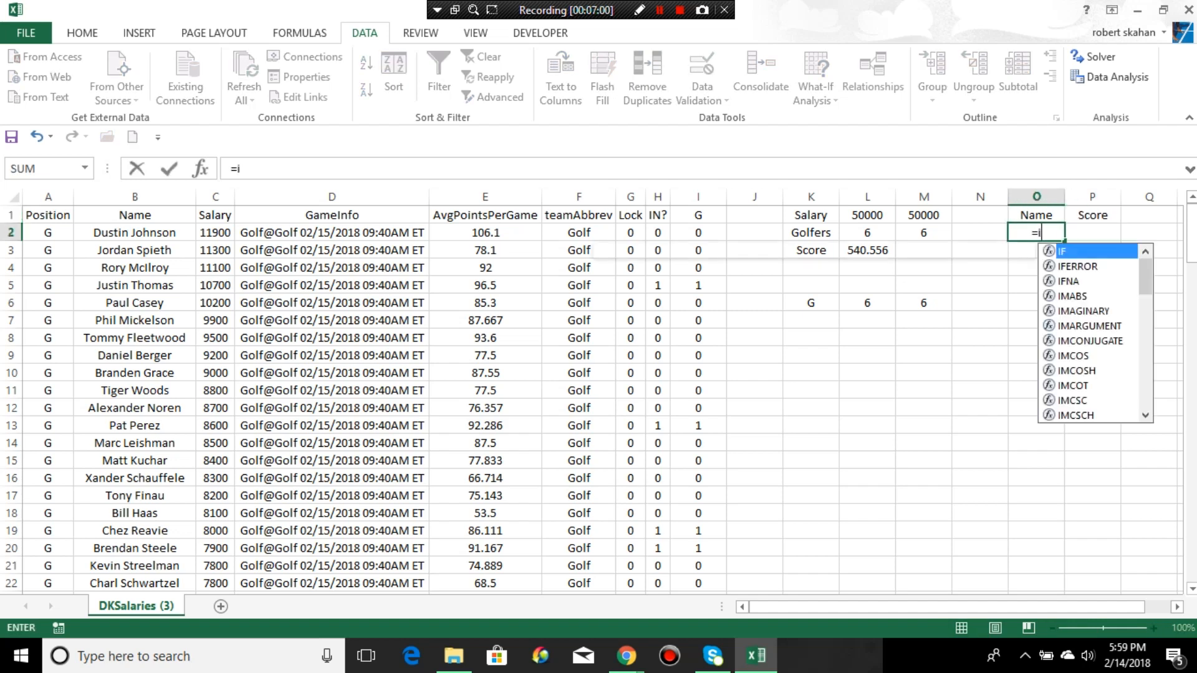
pyautogui.write('f')
pyautogui.press('Tab')
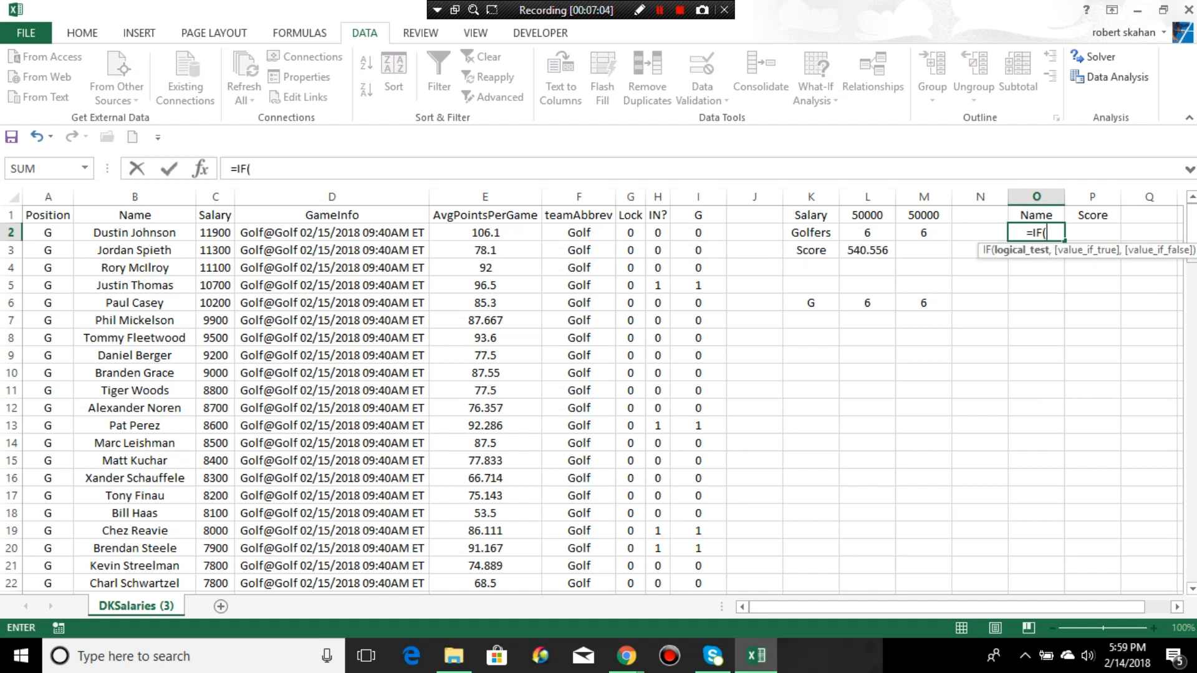
pyautogui.click(658, 233)
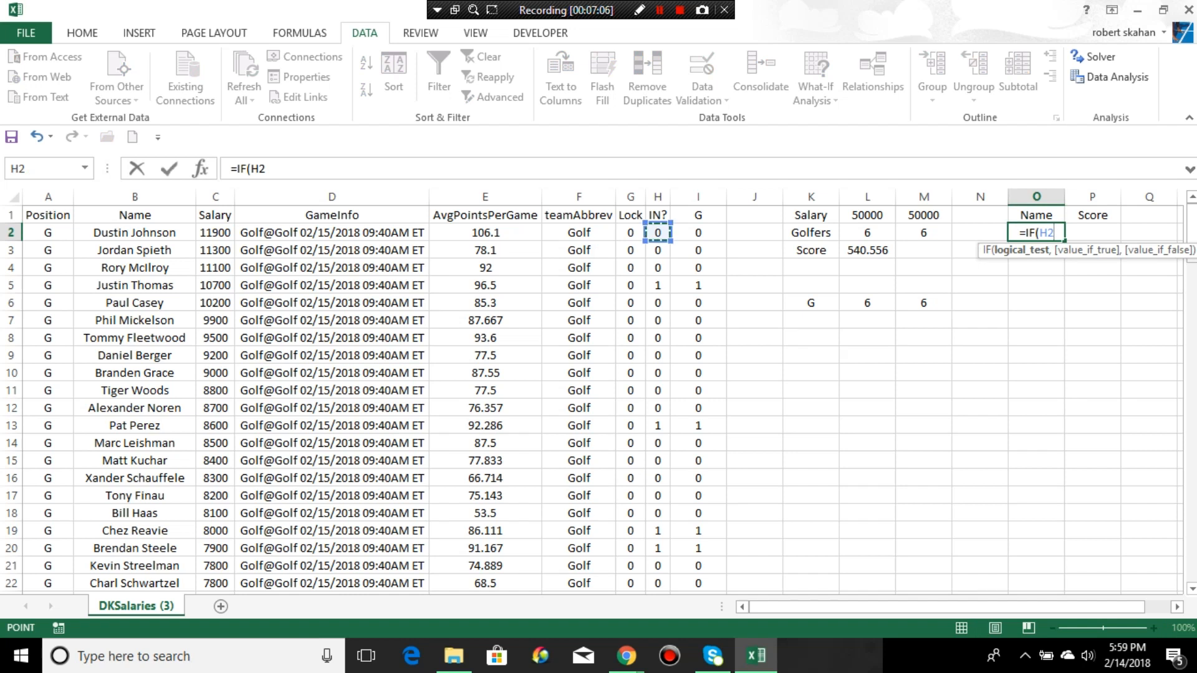
pyautogui.write('=1,')
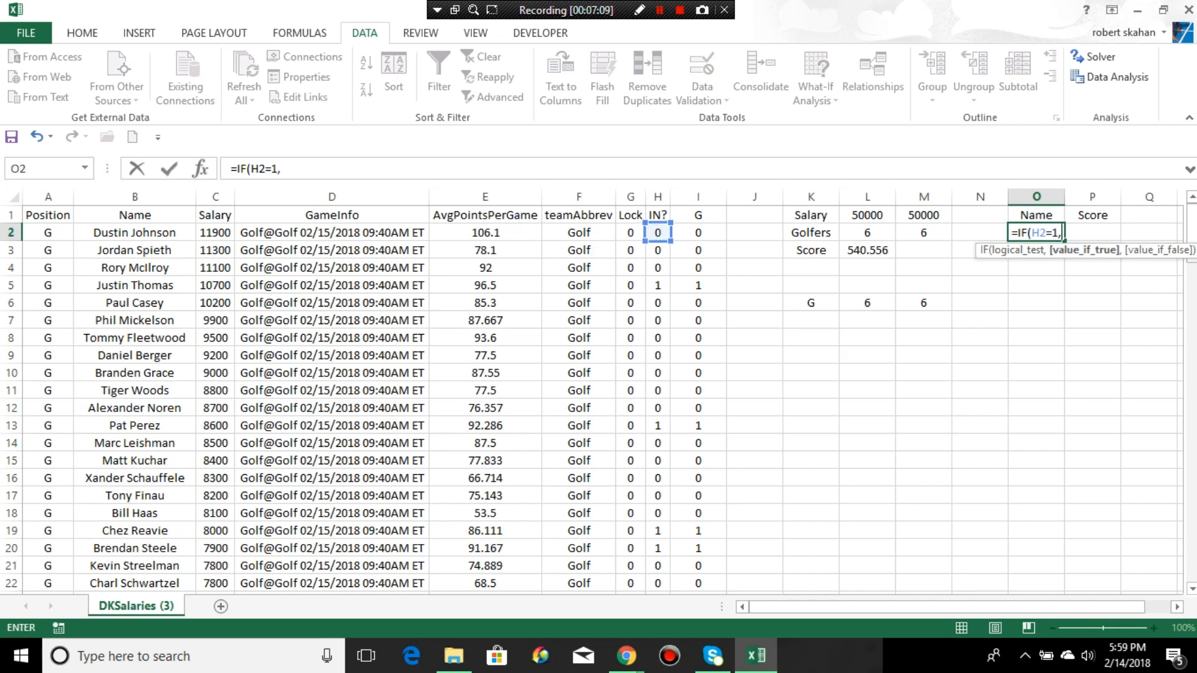
pyautogui.click(135, 233)
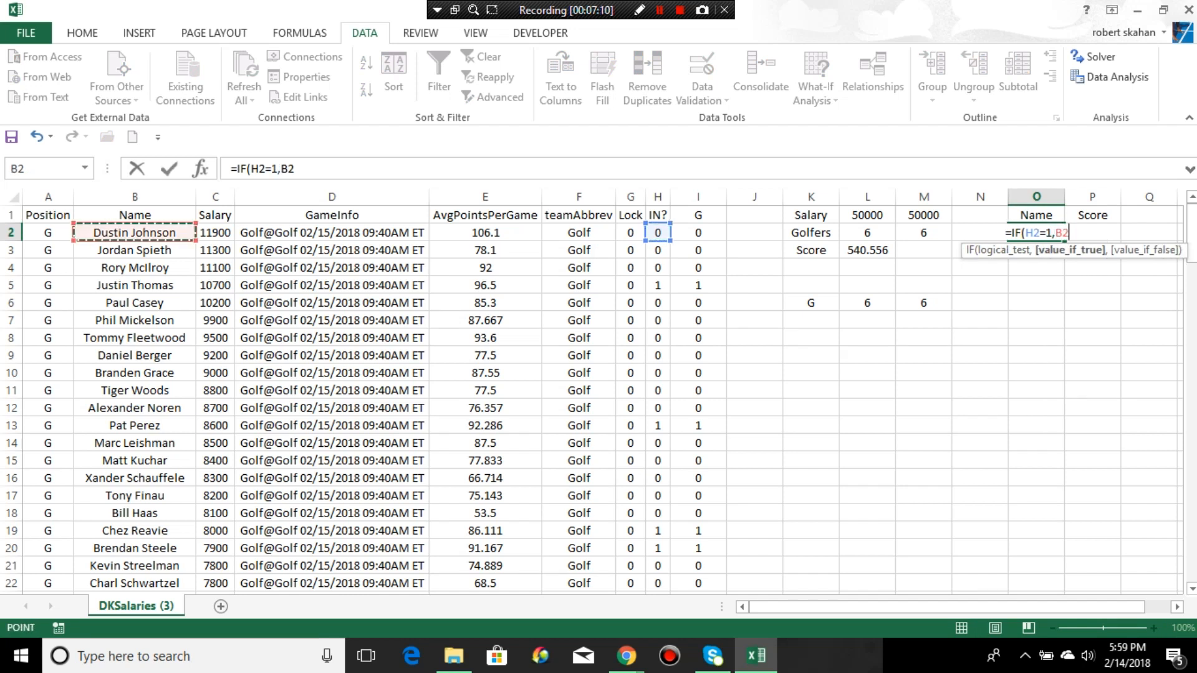
pyautogui.write(',')
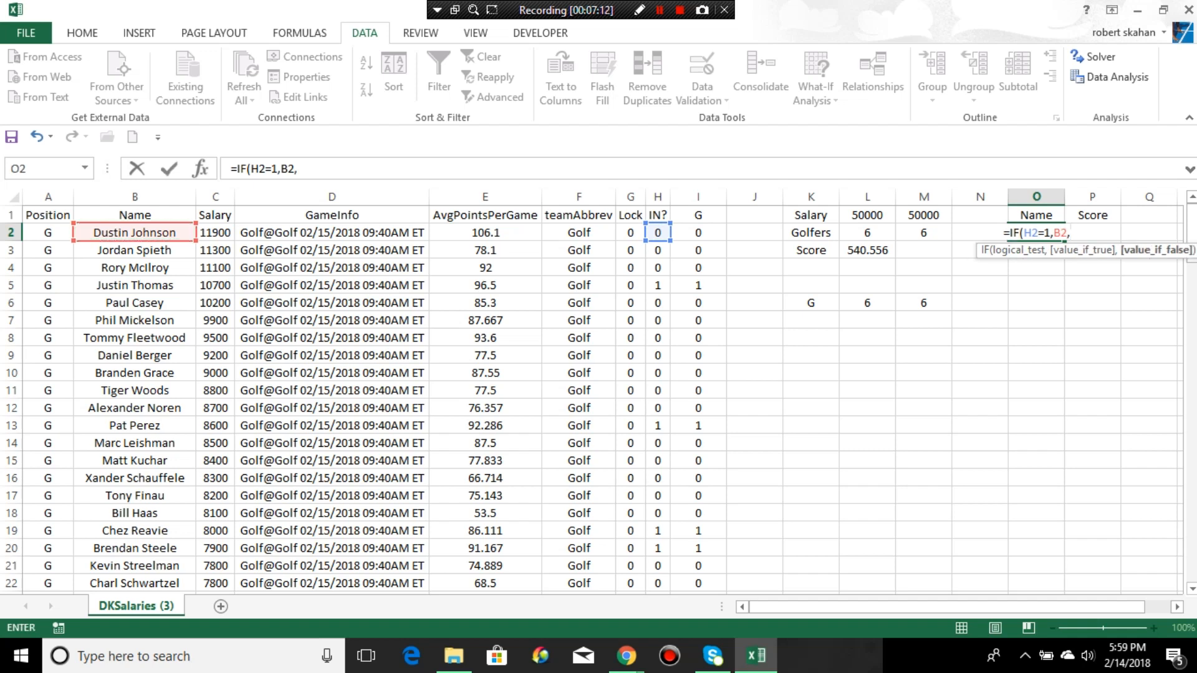
pyautogui.write('"")')
pyautogui.press('Return')
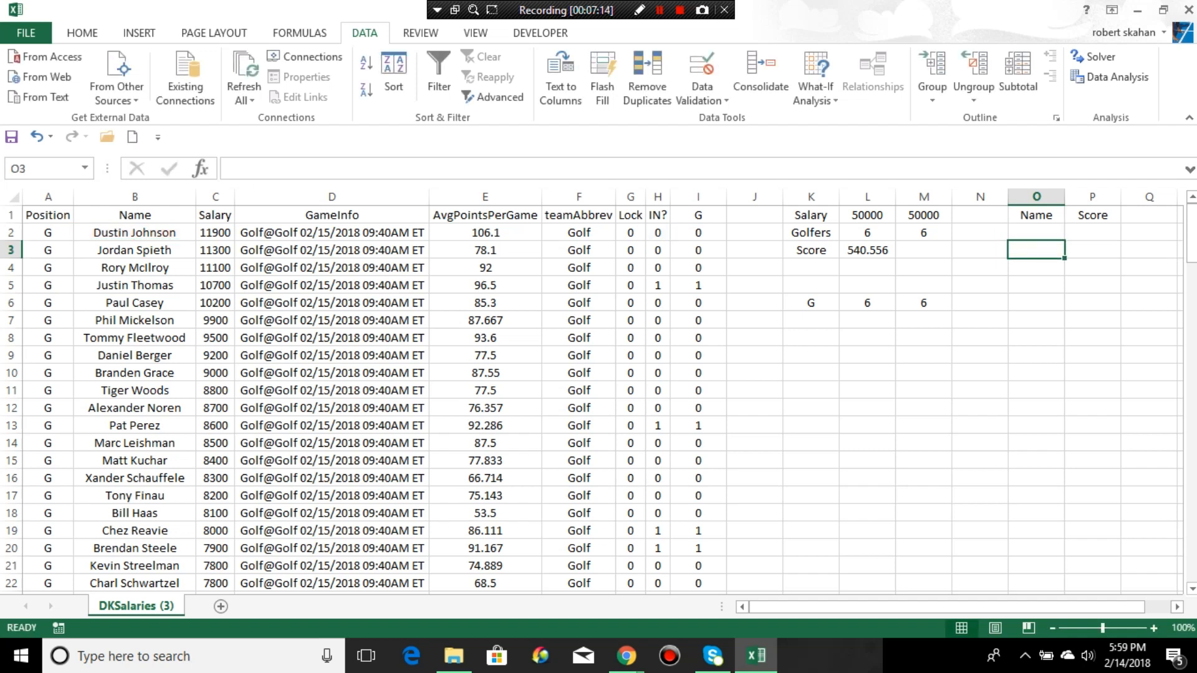
# - Fill the name formula in O2 down to O139
pyautogui.click(1036, 232)
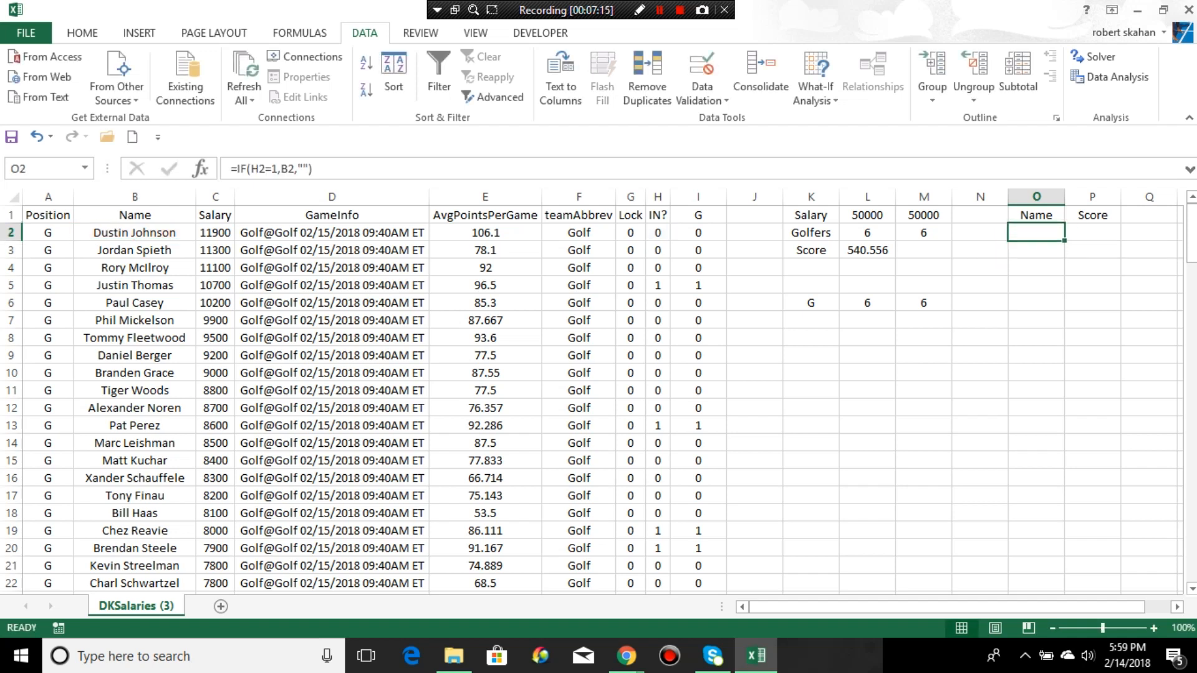
pyautogui.moveTo(1064, 240); pyautogui.dragTo(1053, 552)
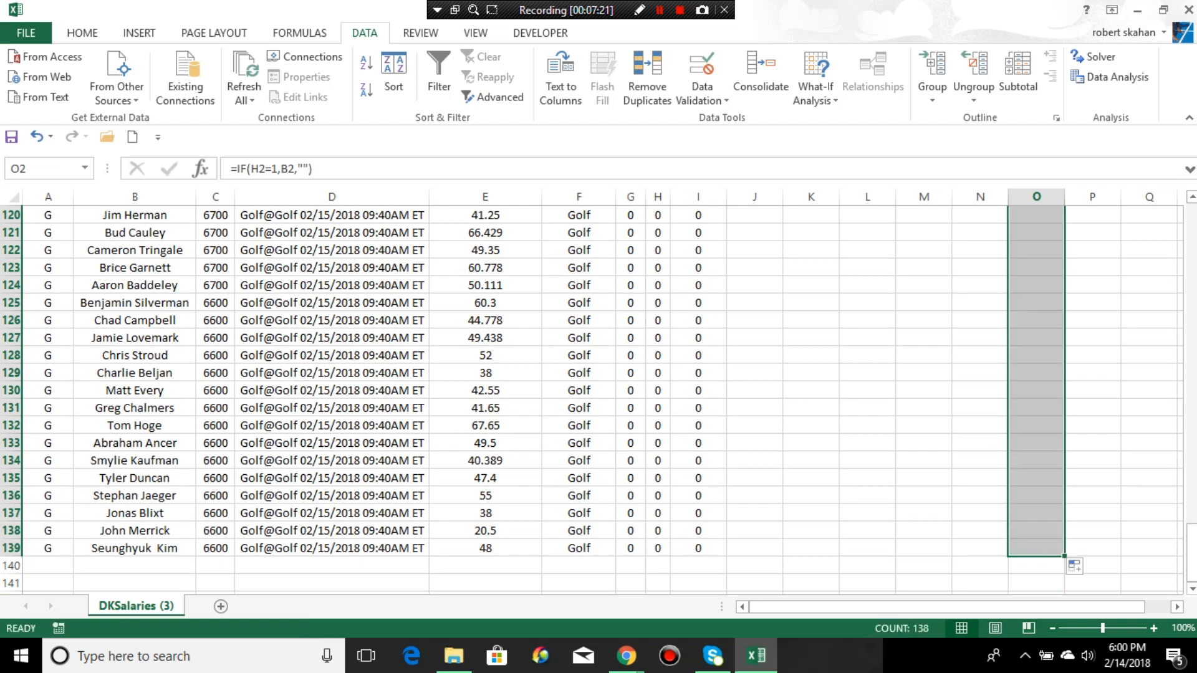
pyautogui.moveTo(1191, 552); pyautogui.dragTo(1191, 212)
# - Enter the formula =IF(H2=1,E2,"") in P2 to return the scores of selected golfers
pyautogui.click(1092, 232)
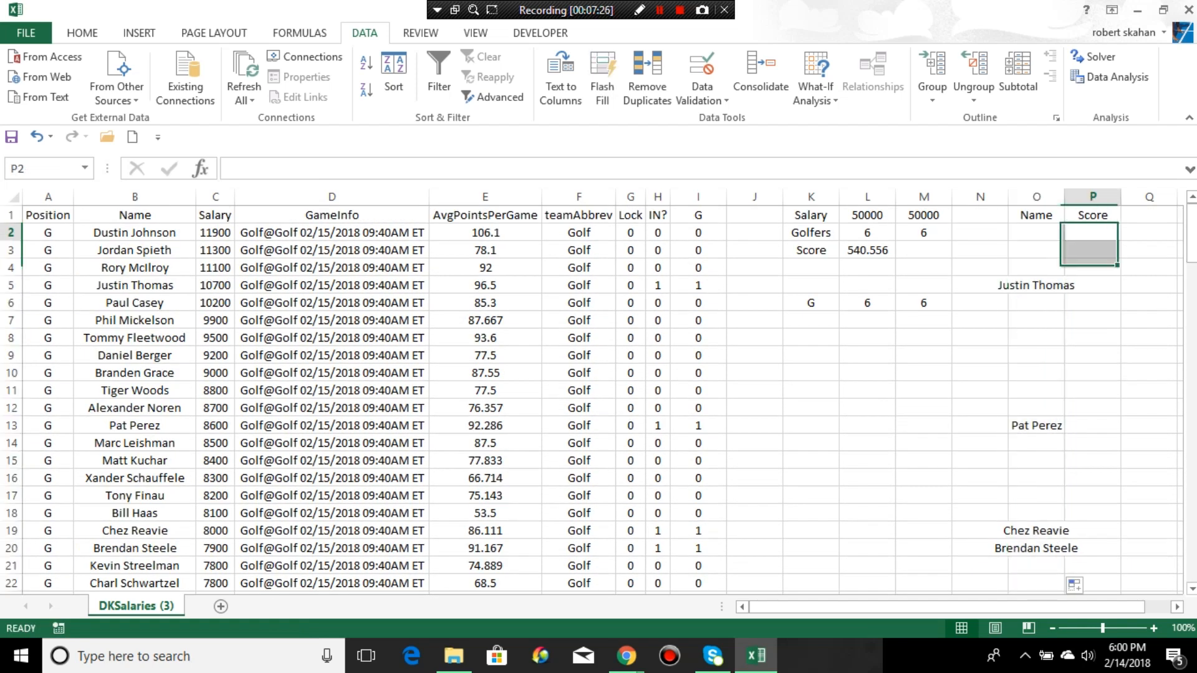
pyautogui.write('=IF(')
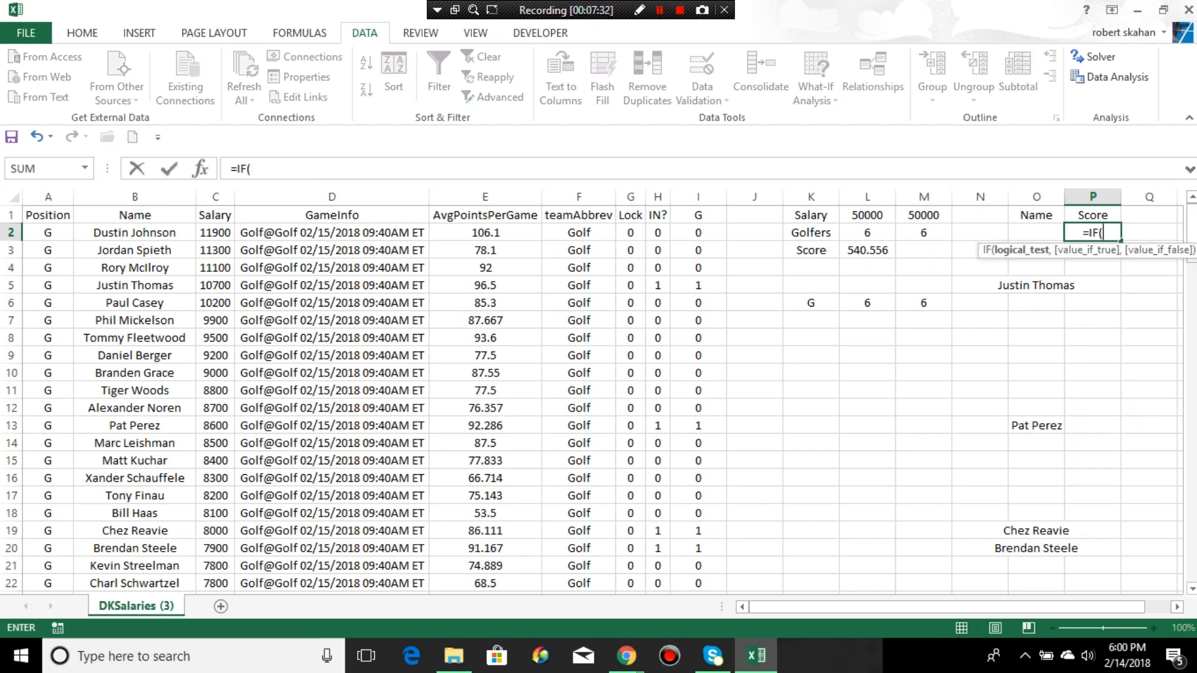
pyautogui.click(658, 233)
pyautogui.write('=1,')
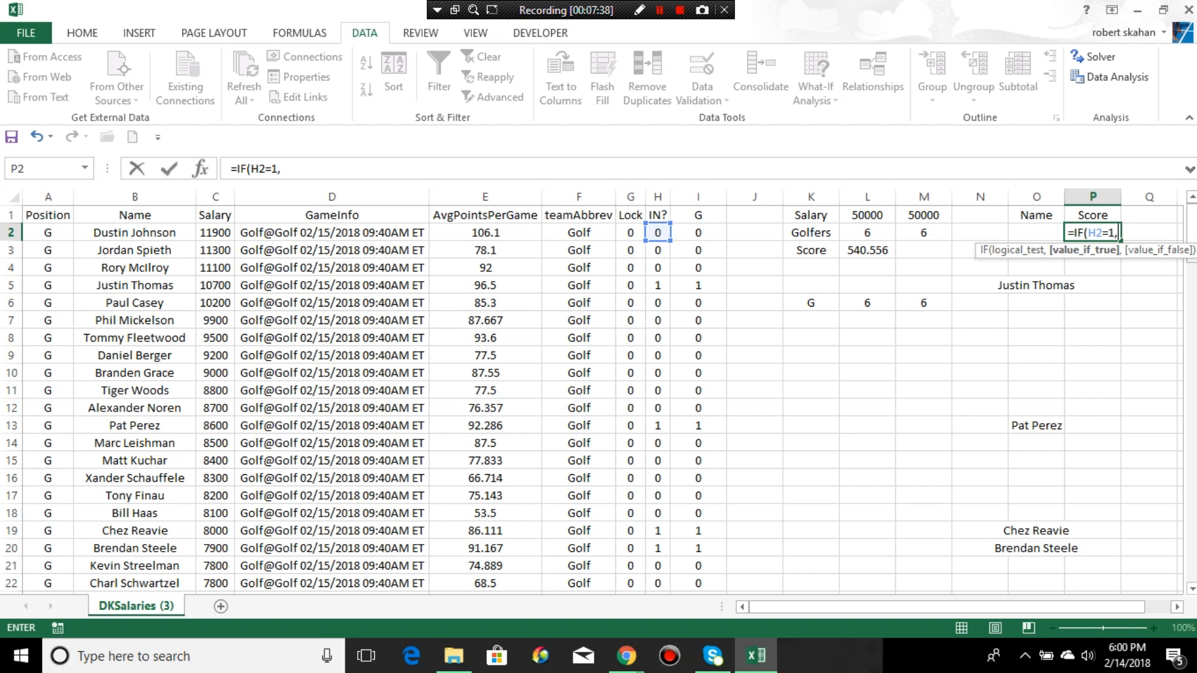
pyautogui.click(485, 233)
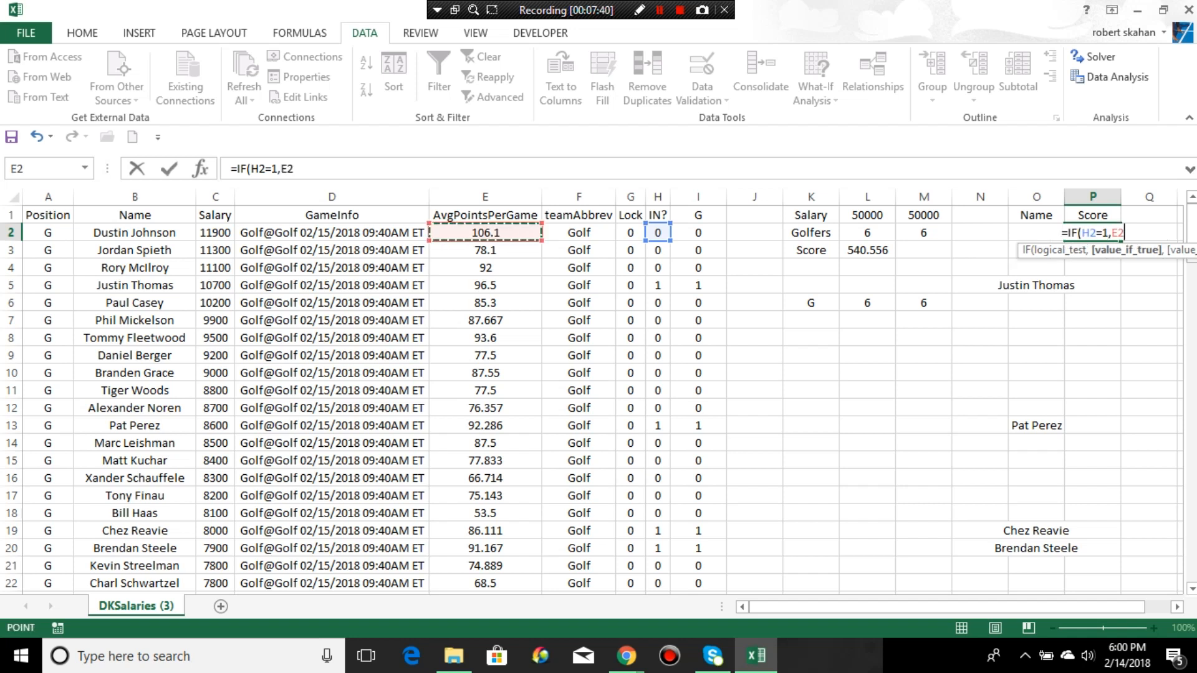
pyautogui.write(',')
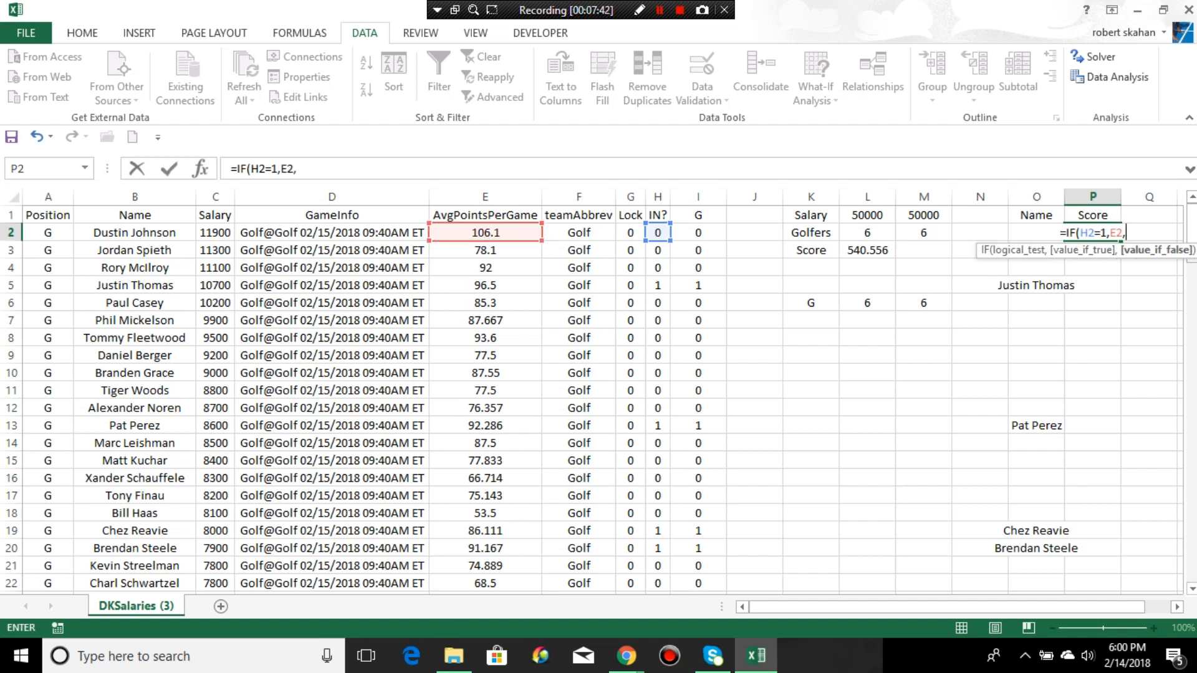
pyautogui.write('"")')
pyautogui.press('Return')
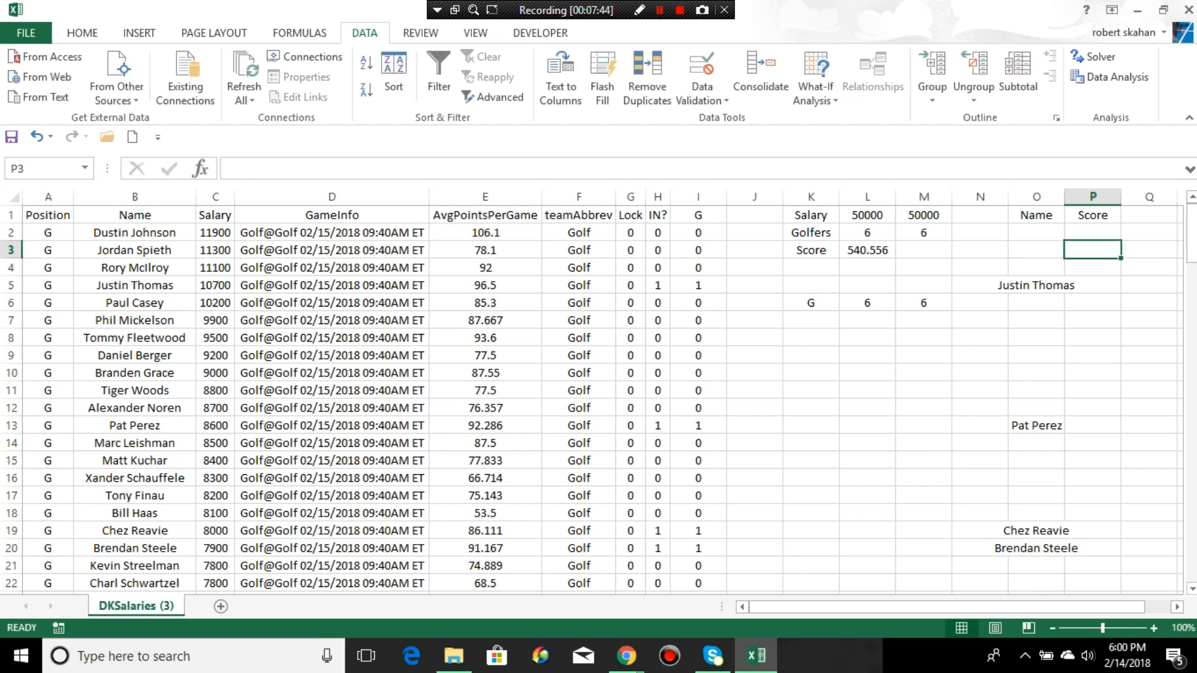
# - Fill the score formula in P2 down to P139
pyautogui.click(1092, 233)
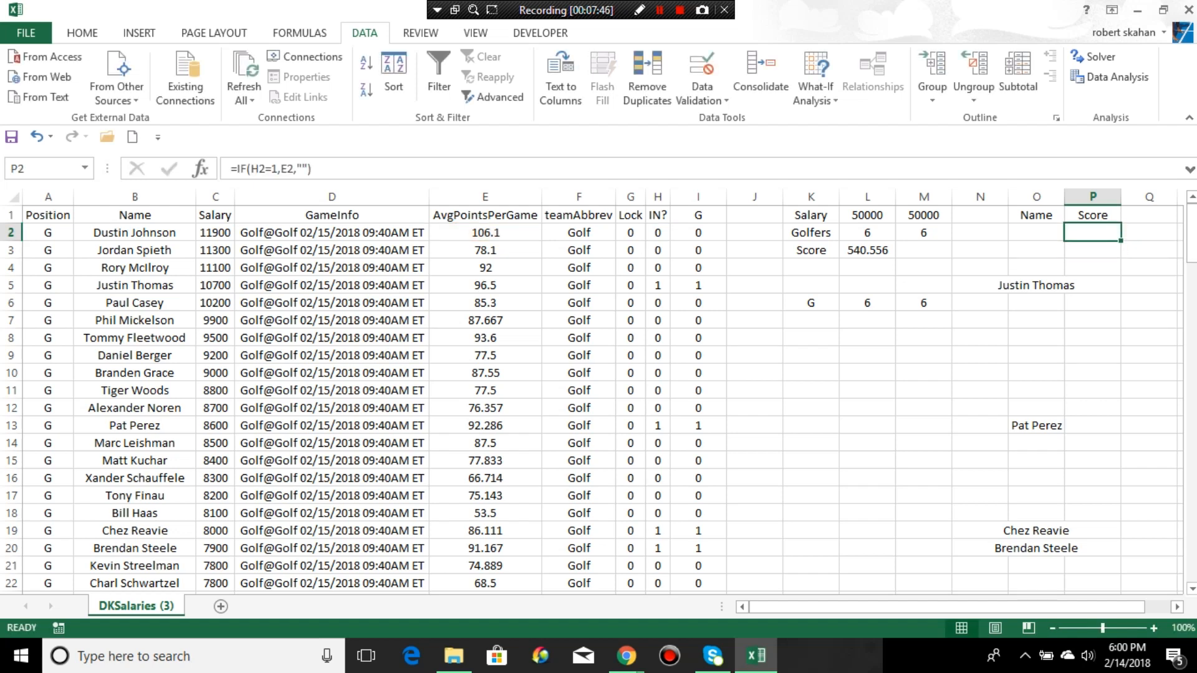
pyautogui.moveTo(1120, 240); pyautogui.dragTo(1097, 504)
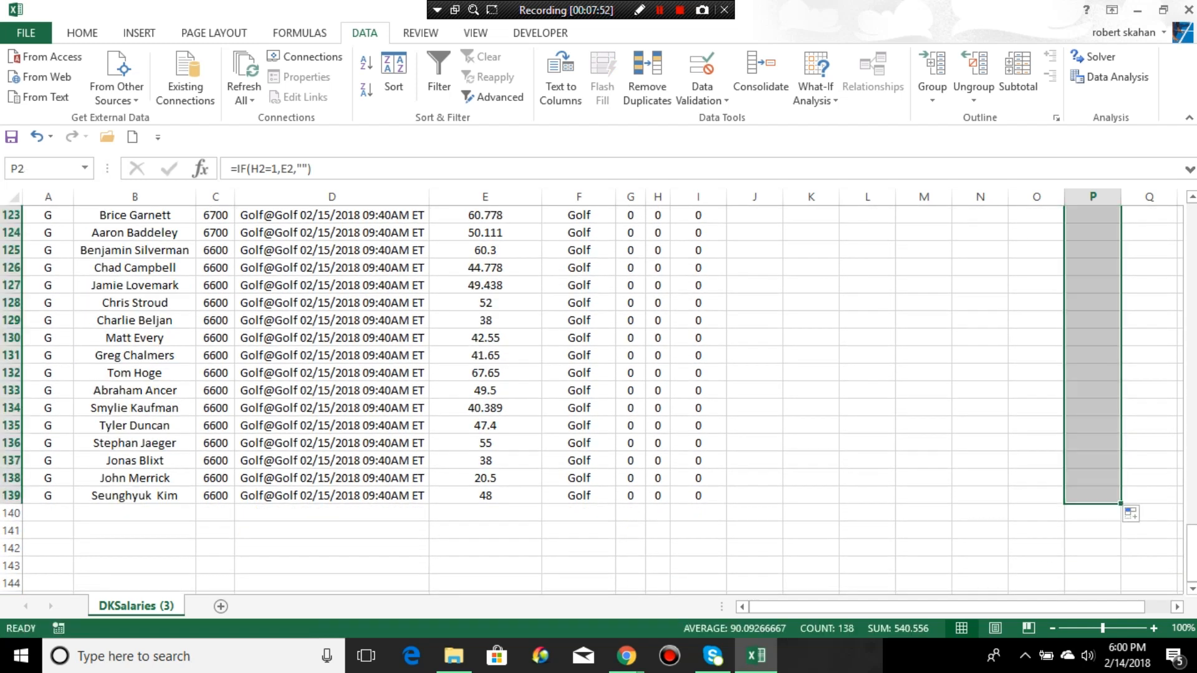
pyautogui.moveTo(1190, 553); pyautogui.dragTo(1190, 229)
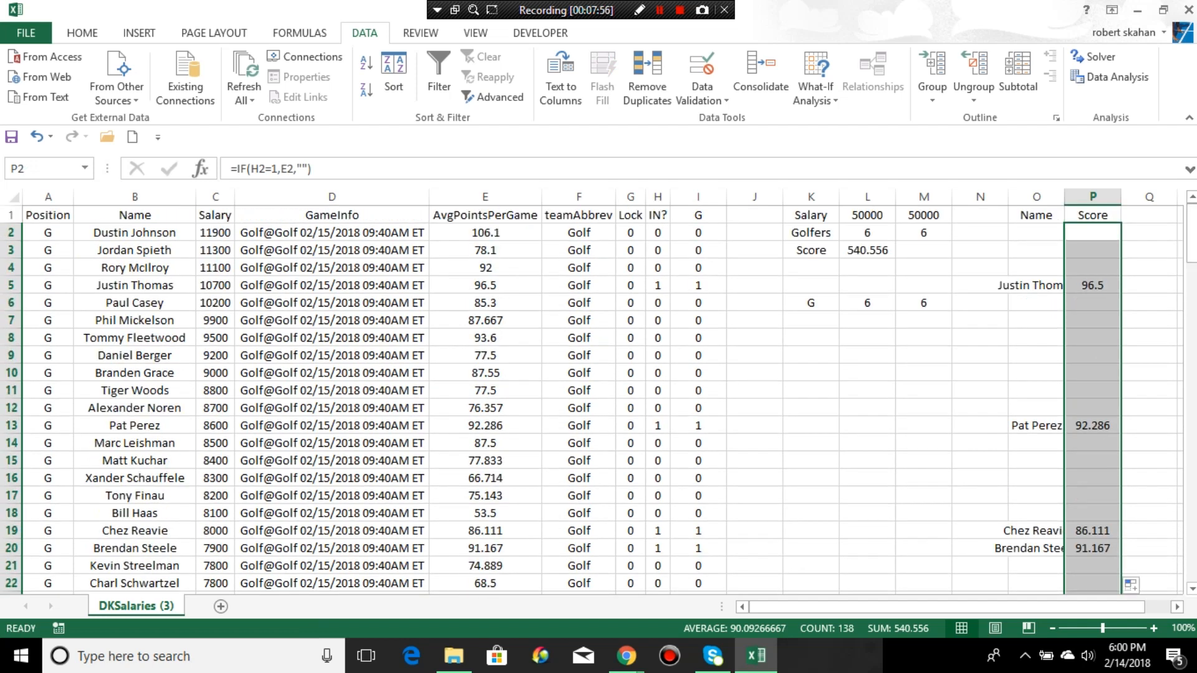
# - Autofit the column widths across the entire worksheet
pyautogui.click(14, 197)
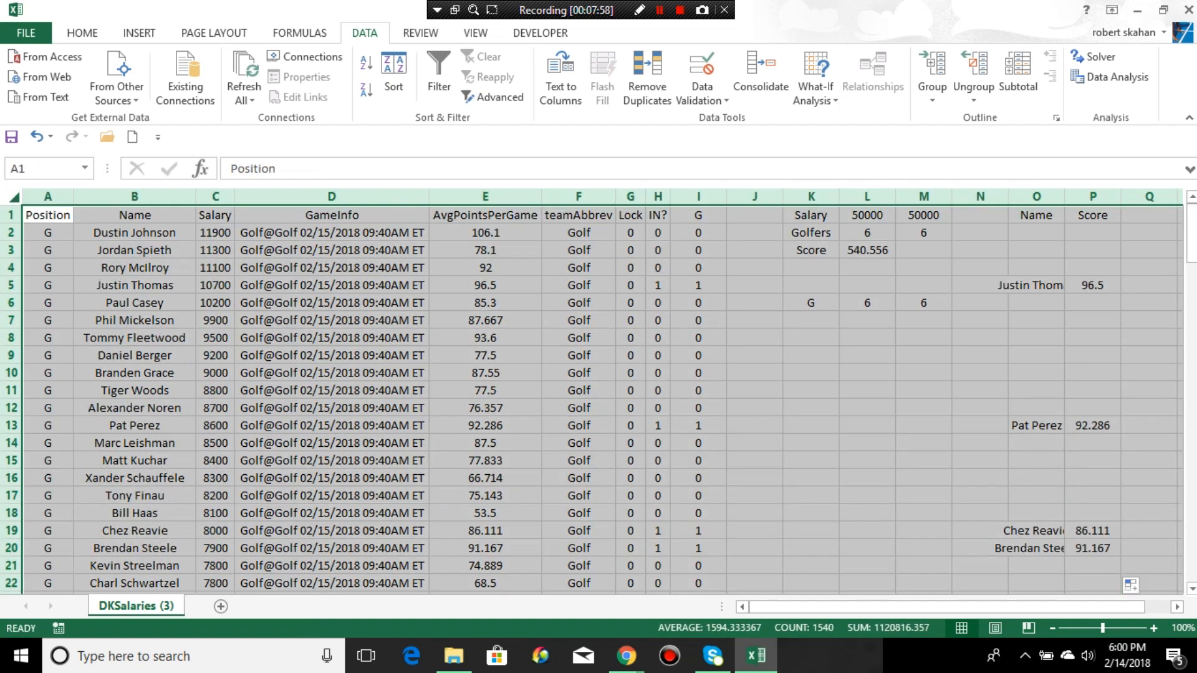
pyautogui.doubleClick(1063, 197)
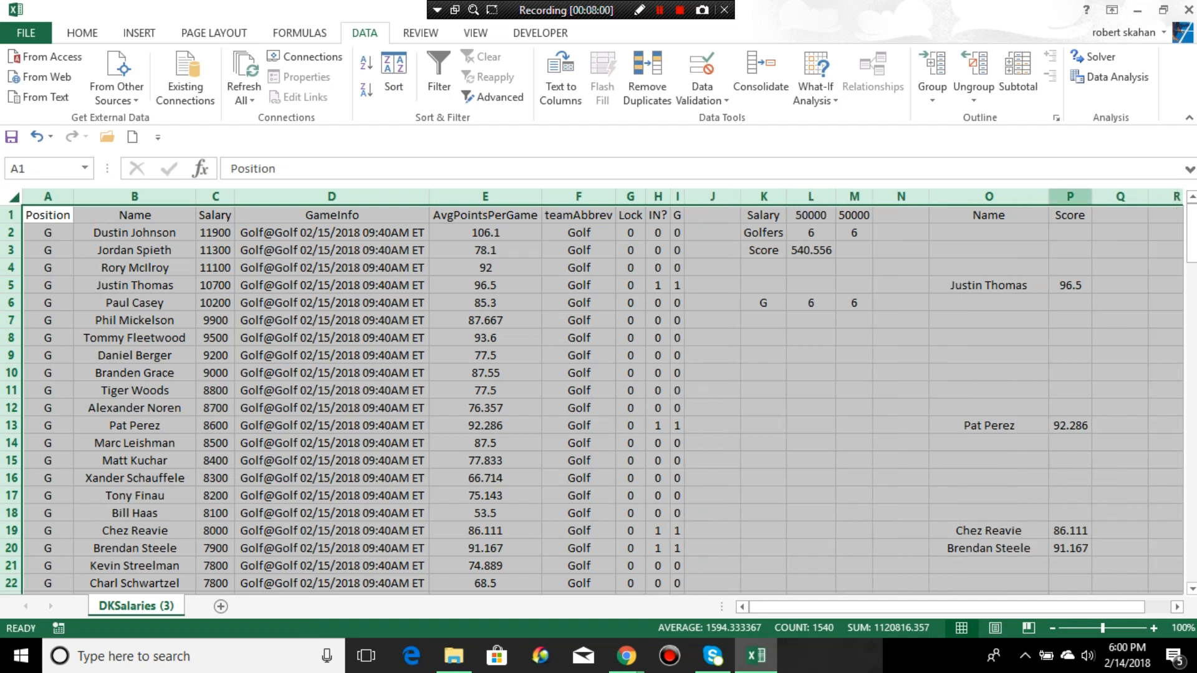
pyautogui.click(1119, 303)
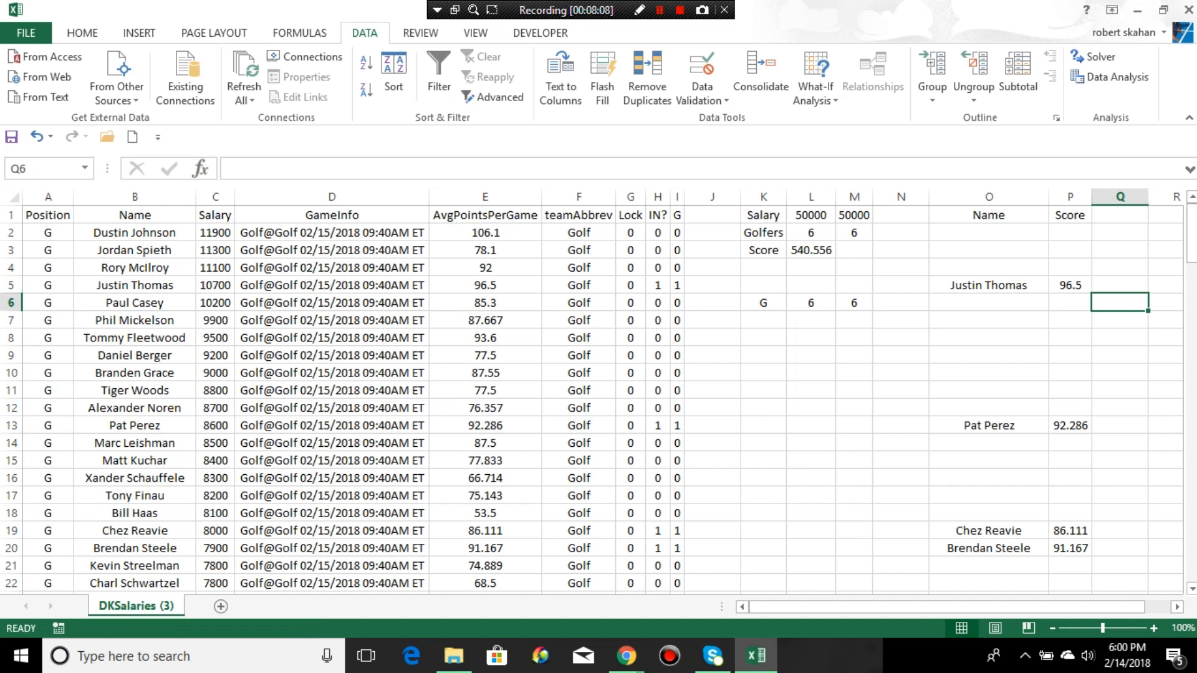
# - Apply a yellow fill to the golfer data in A1:F139
pyautogui.moveTo(48, 215); pyautogui.dragTo(615, 595)
pyautogui.moveTo(1190, 563); pyautogui.dragTo(1190, 236)
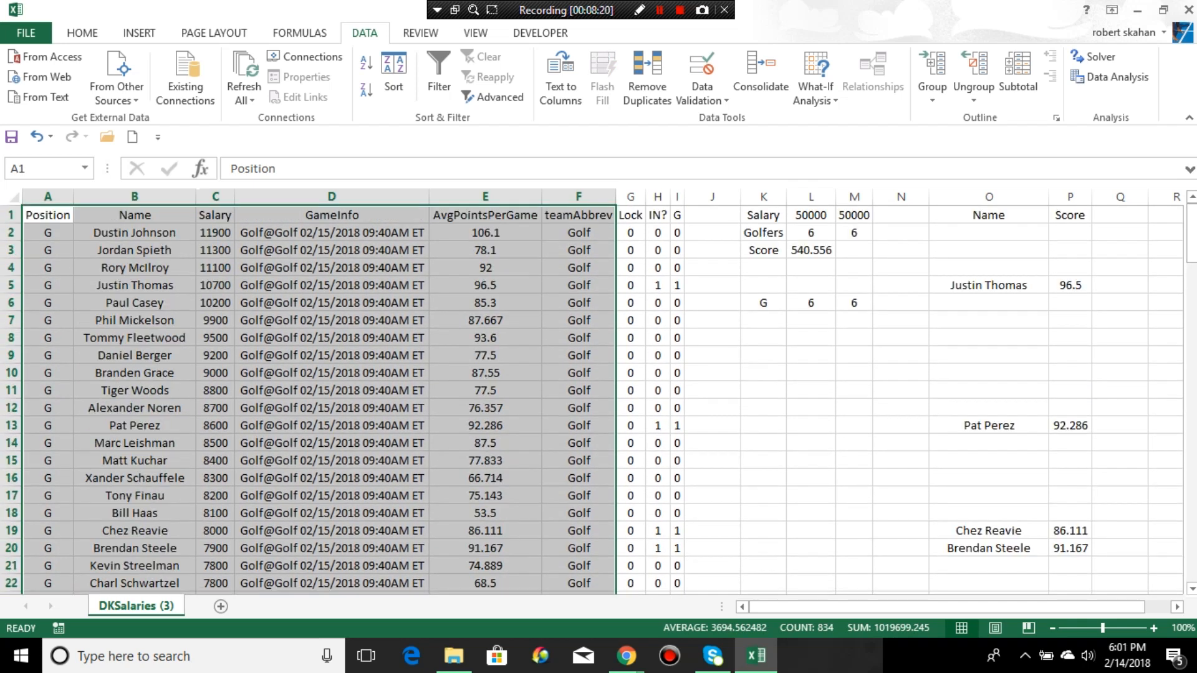
pyautogui.click(82, 33)
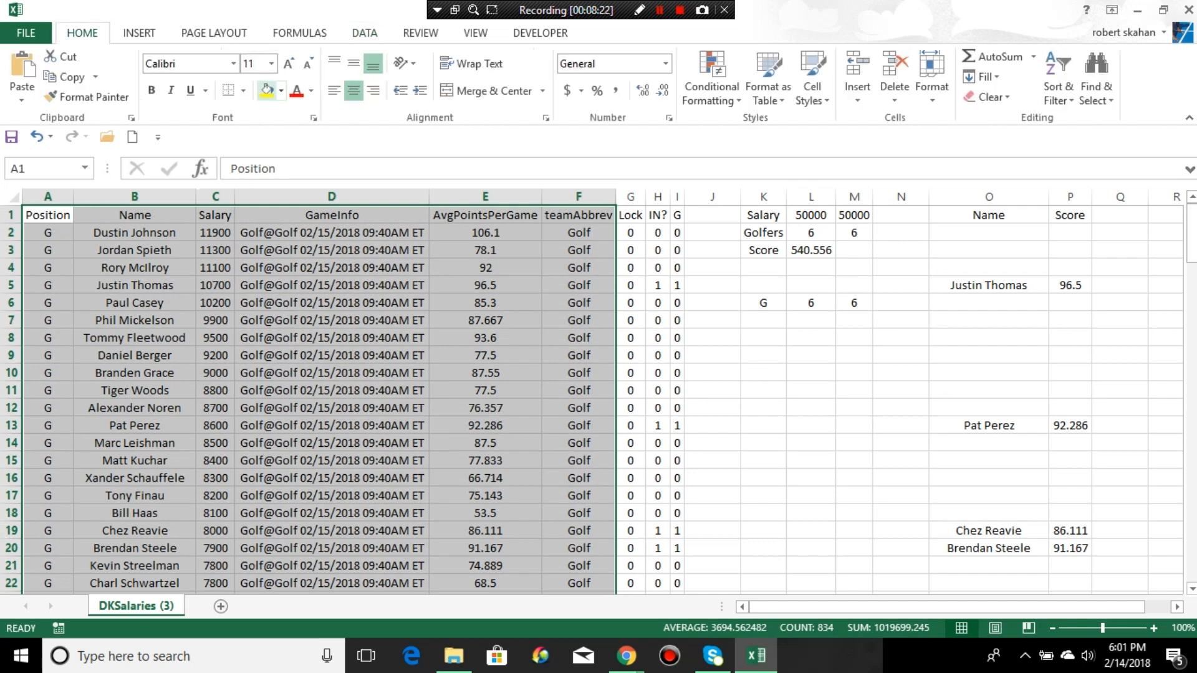
pyautogui.click(267, 91)
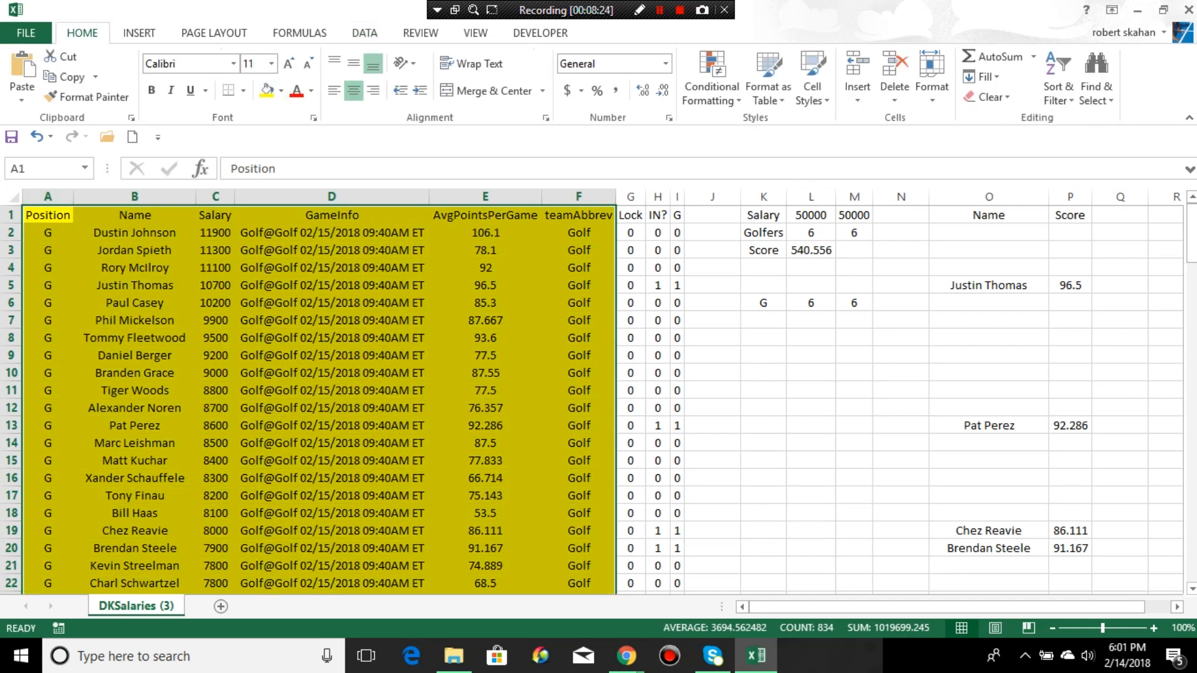
# - Format the header cells A1:F1 with a black fill and red font
pyautogui.moveTo(48, 214); pyautogui.dragTo(578, 214)
pyautogui.click(281, 91)
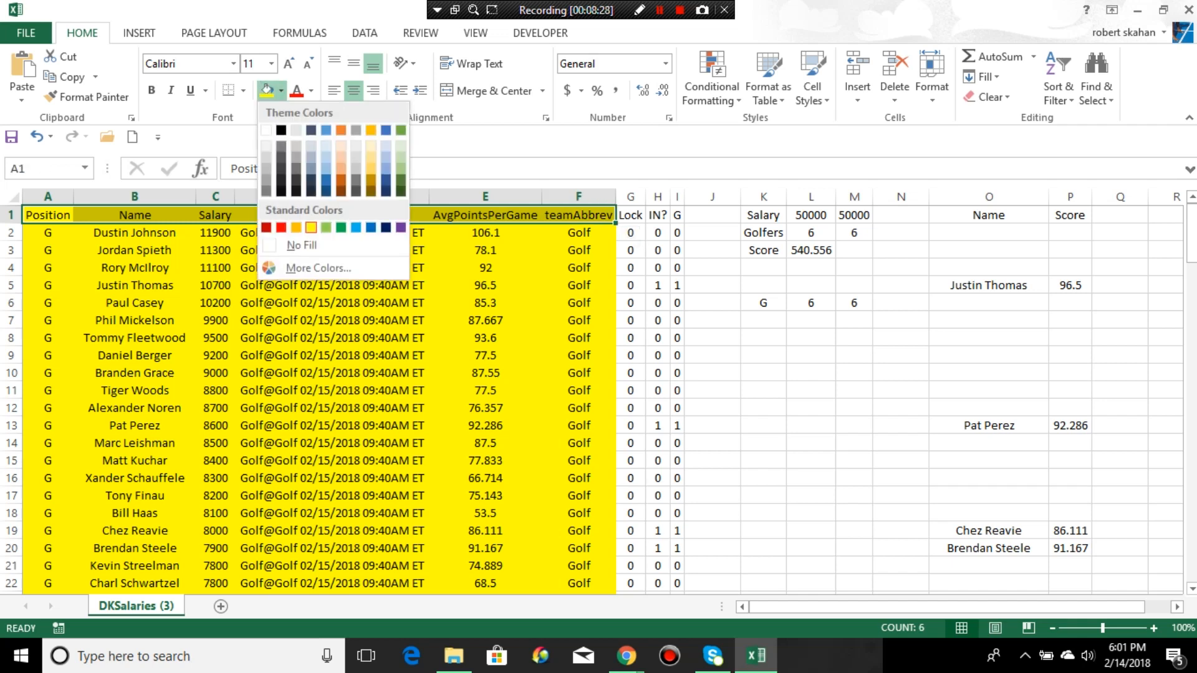
pyautogui.click(281, 129)
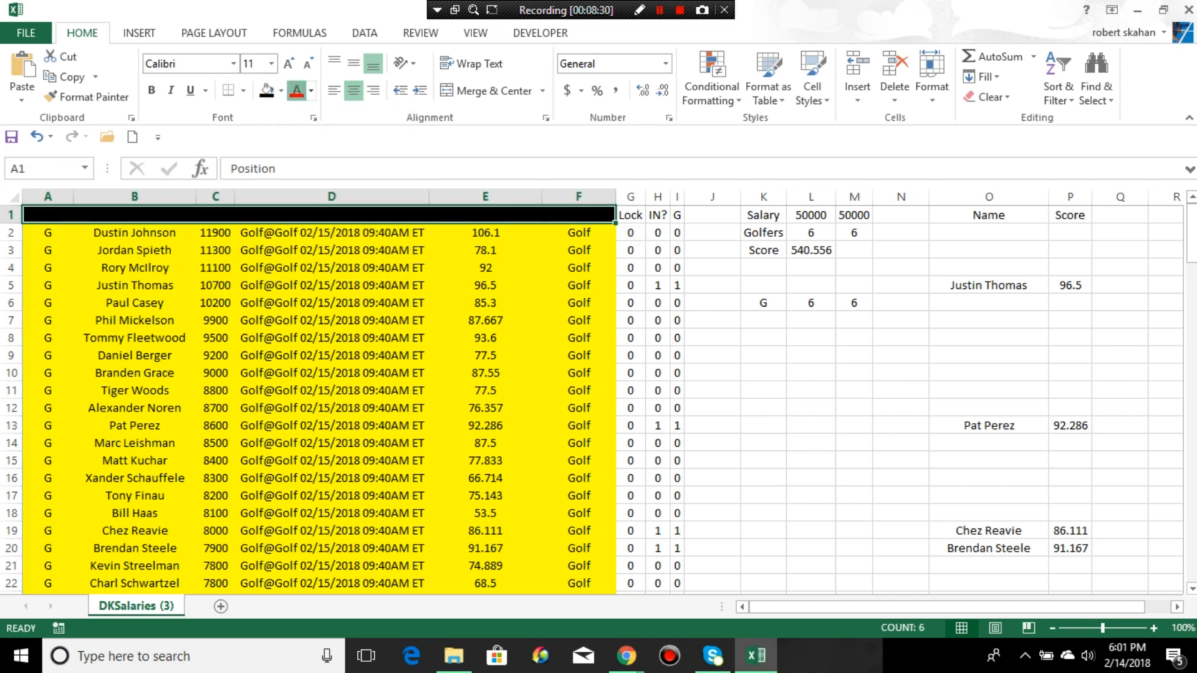
pyautogui.click(296, 91)
pyautogui.click(331, 303)
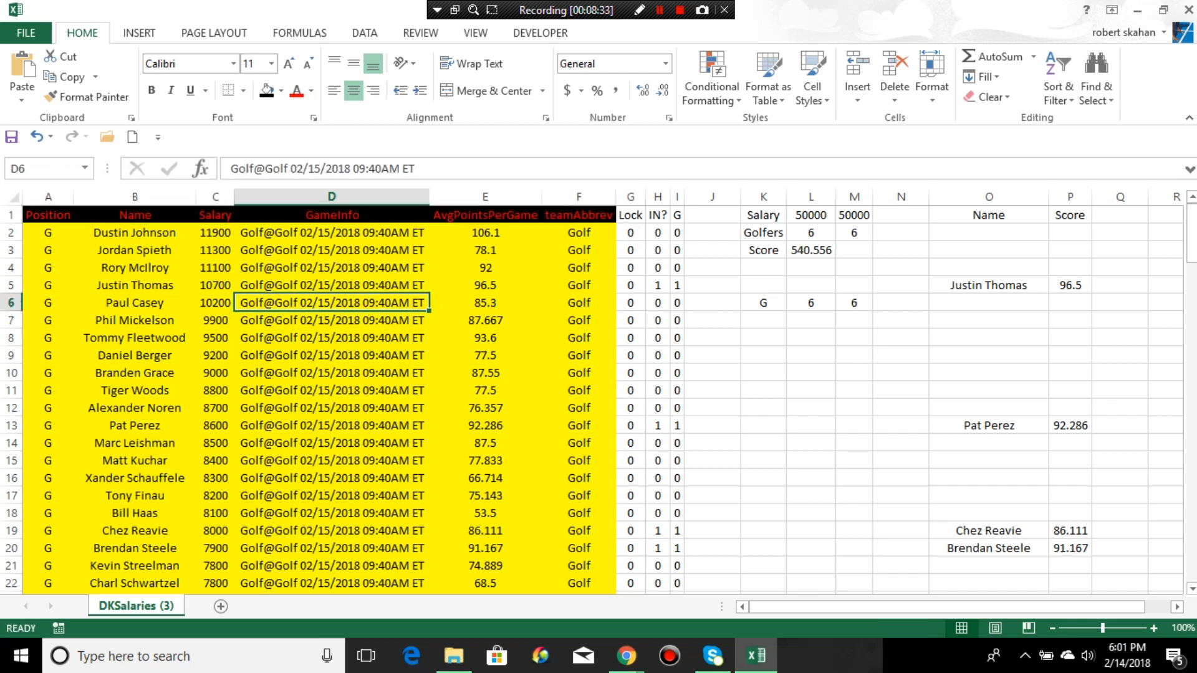
# - Give the Name and Score headers in O1:P1 a black fill and red font
pyautogui.moveTo(988, 215); pyautogui.dragTo(1070, 215)
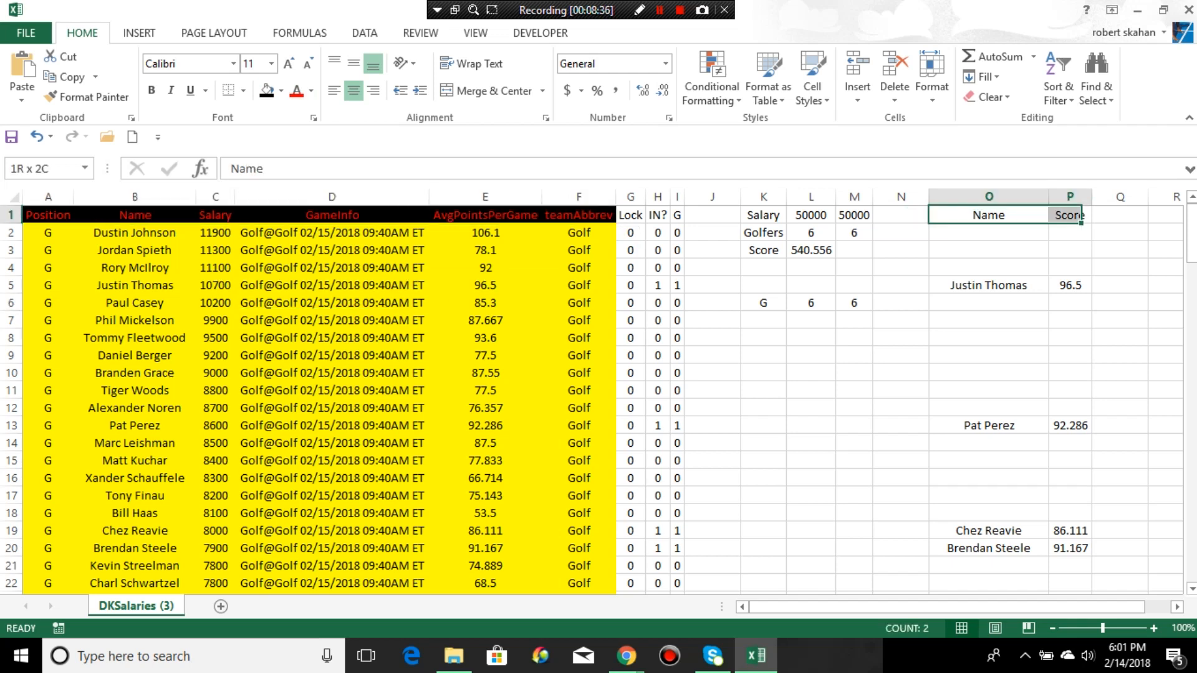
pyautogui.click(267, 90)
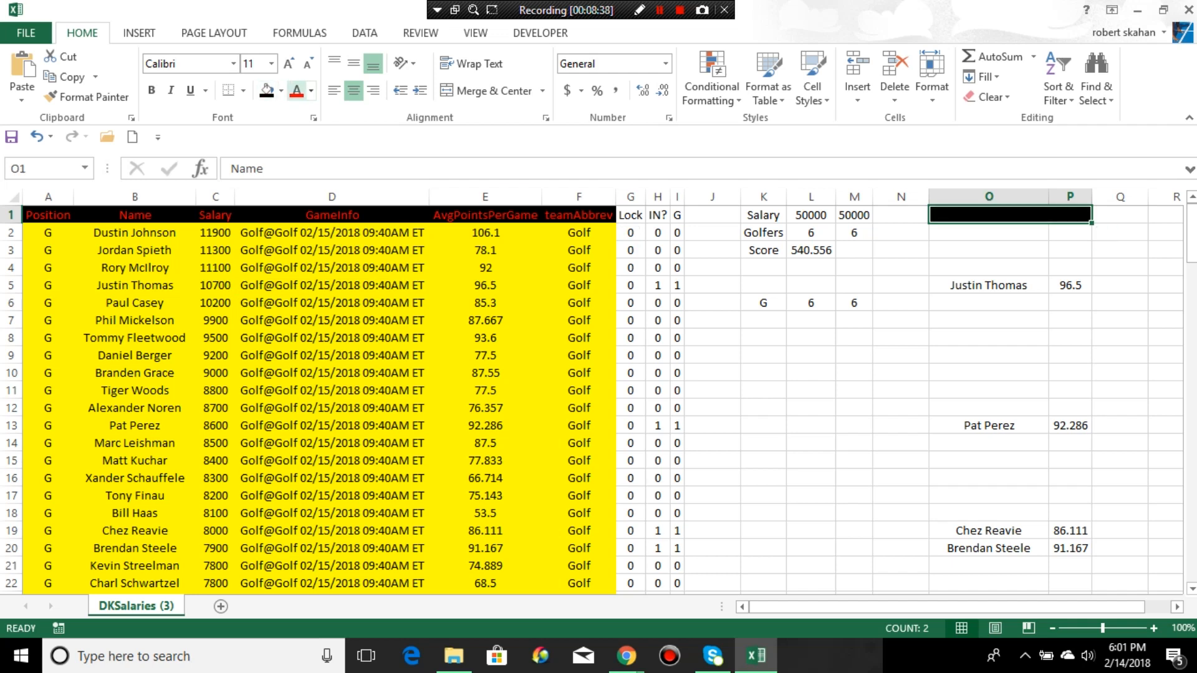
pyautogui.click(297, 91)
# - Format the lineup results in O2:P139 with an orange fill and red font
pyautogui.moveTo(988, 232); pyautogui.dragTo(1090, 554)
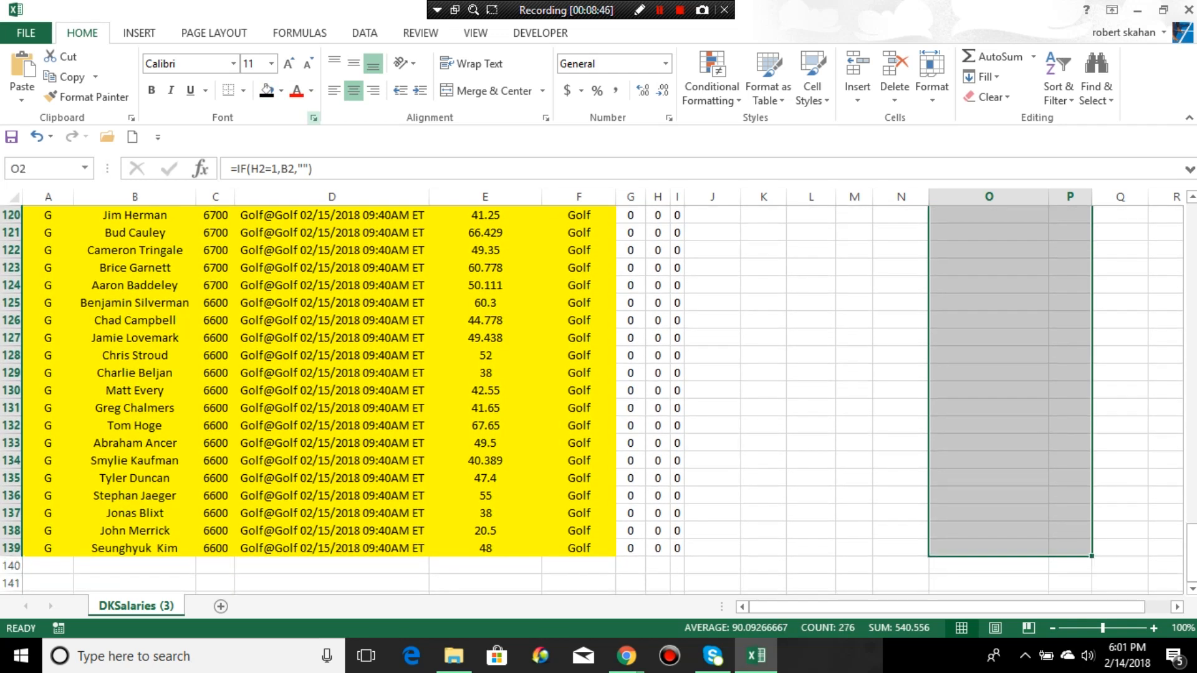
pyautogui.click(281, 91)
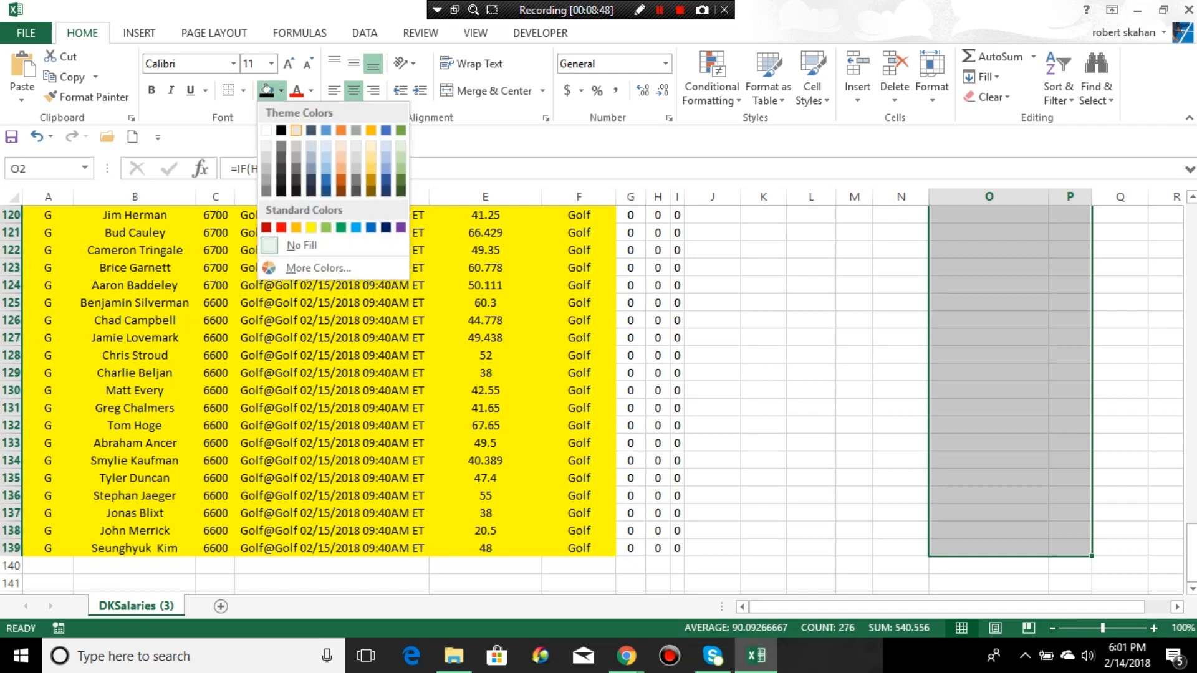
pyautogui.click(297, 227)
pyautogui.click(297, 91)
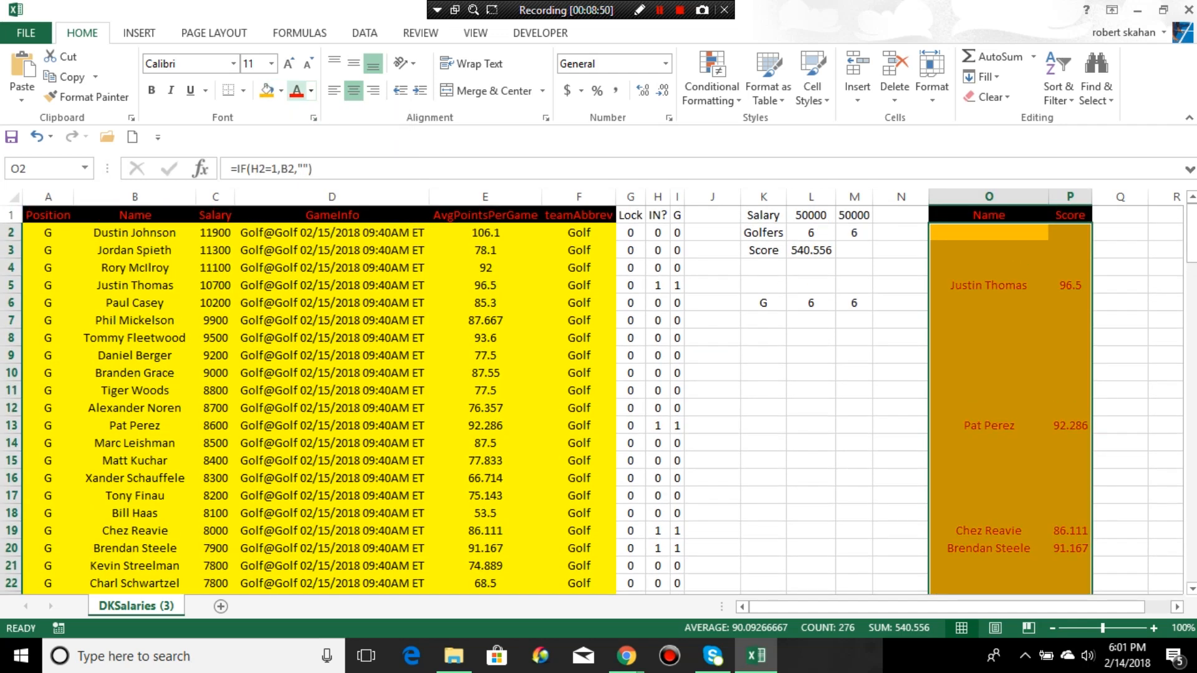
pyautogui.click(1119, 355)
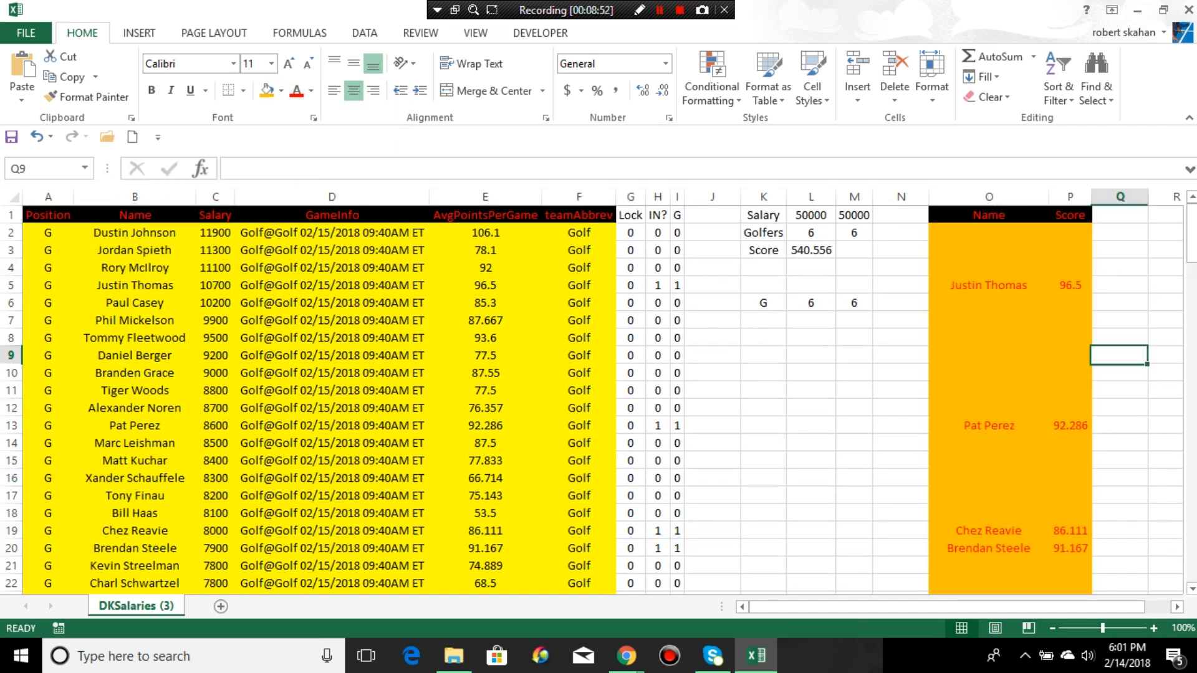
# - Apply all borders to the golfer data in A2:F139
pyautogui.moveTo(48, 232); pyautogui.dragTo(615, 589)
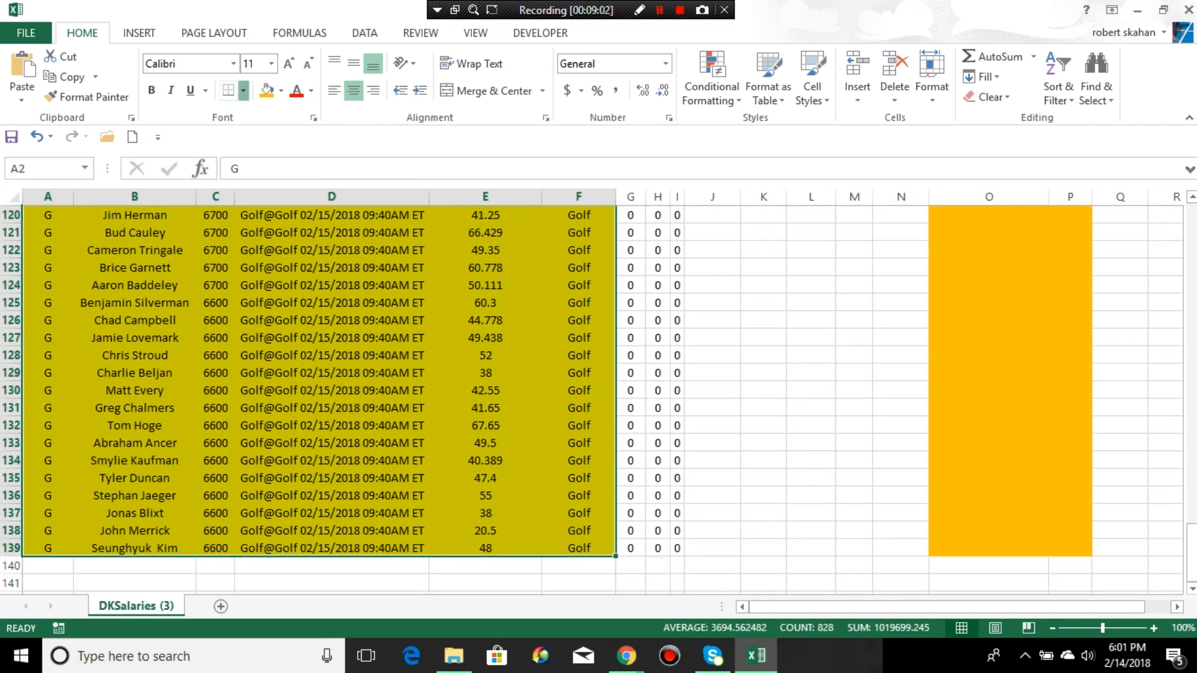
pyautogui.click(243, 91)
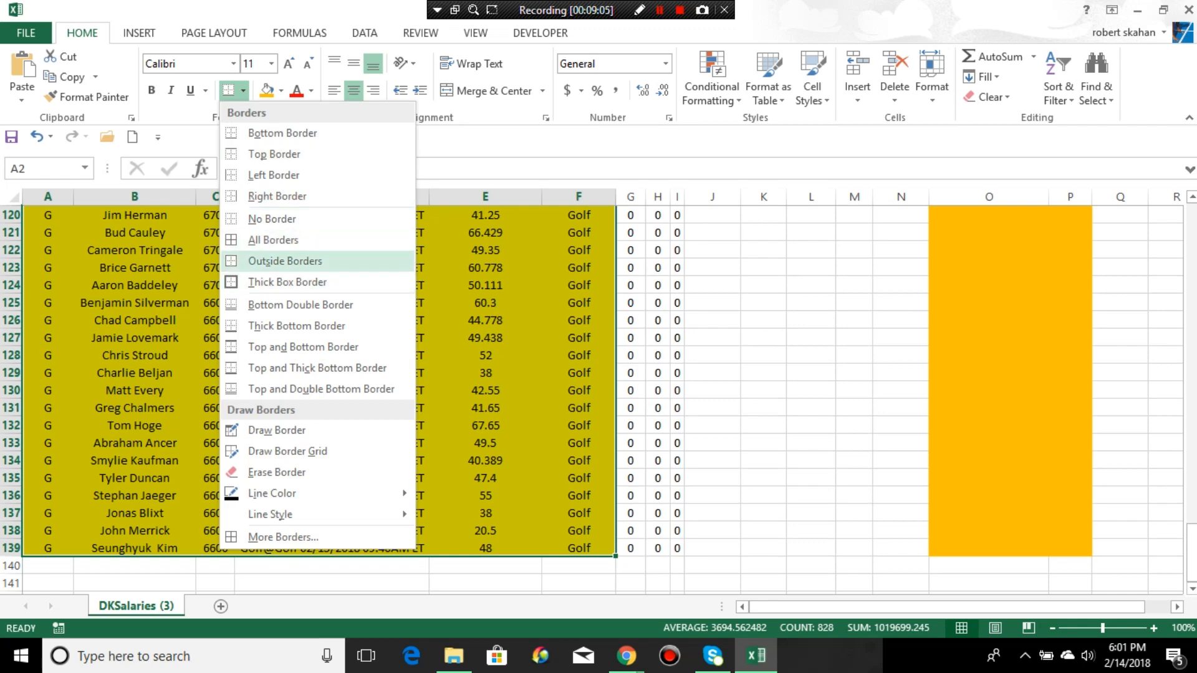
pyautogui.click(273, 240)
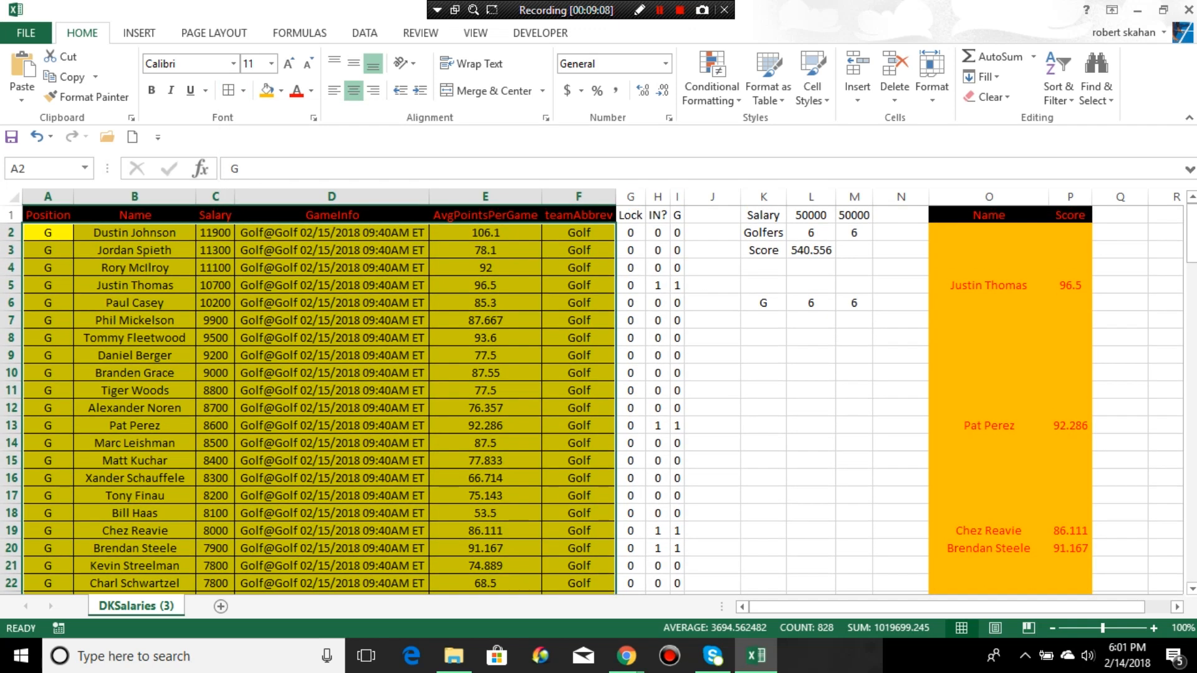
pyautogui.click(332, 321)
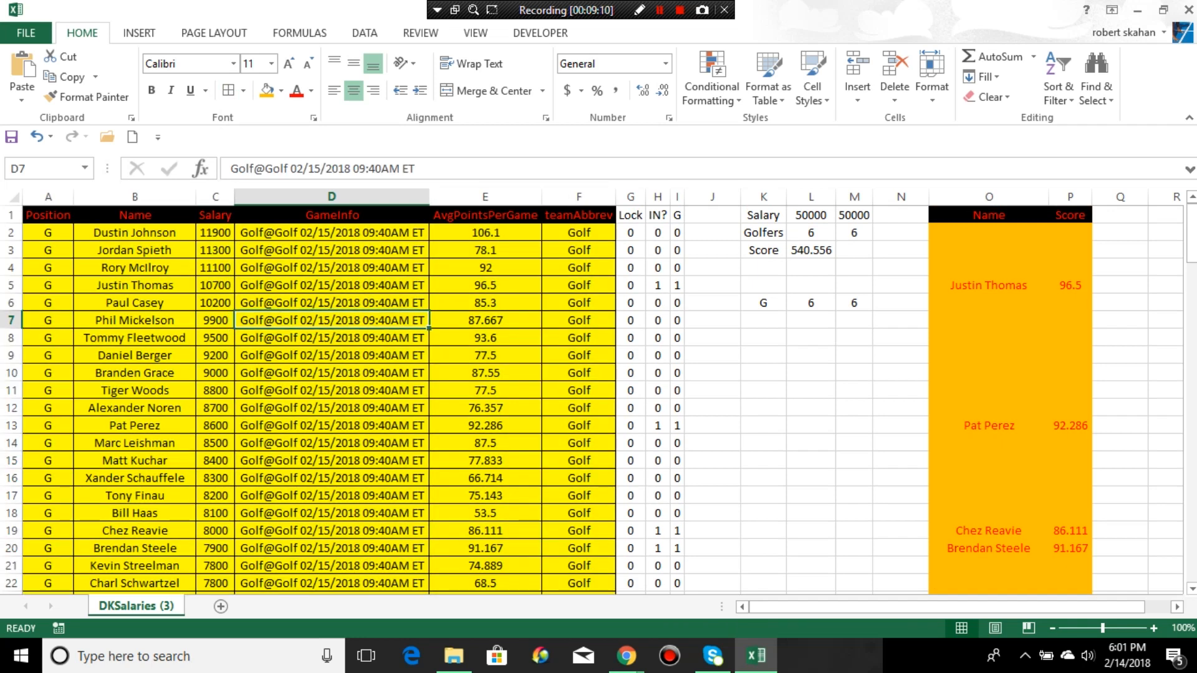
pyautogui.click(331, 478)
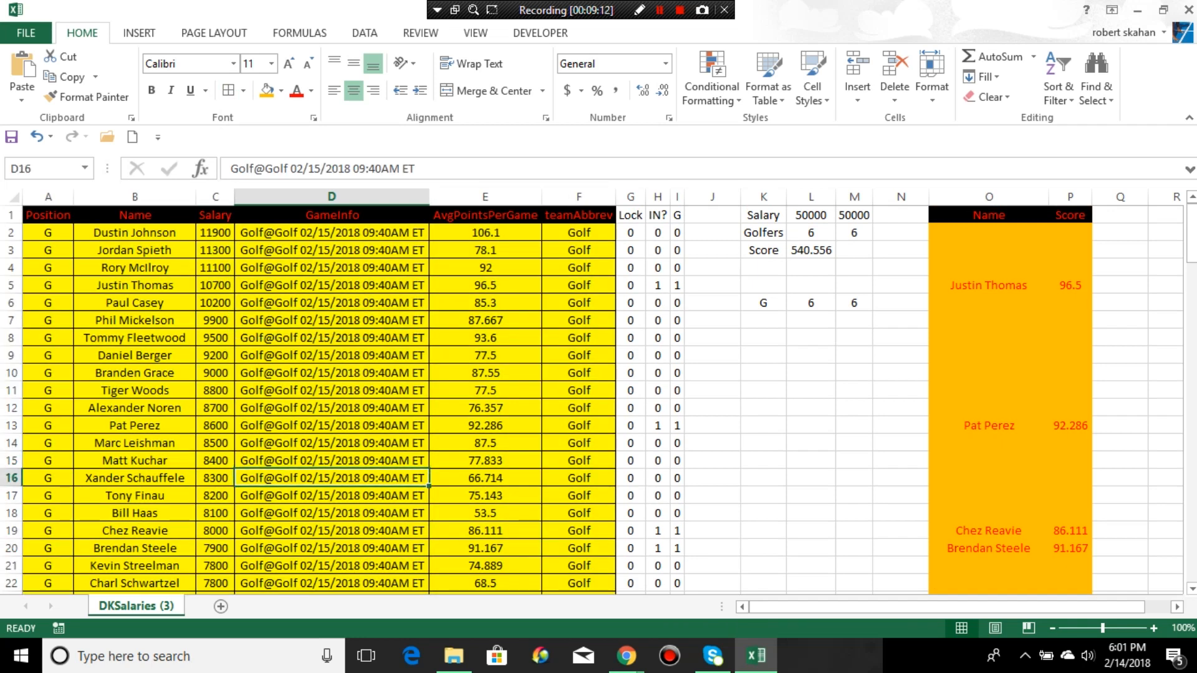
# - Add all borders to the Name and Score results in O2:P139
pyautogui.moveTo(989, 233); pyautogui.dragTo(1091, 573)
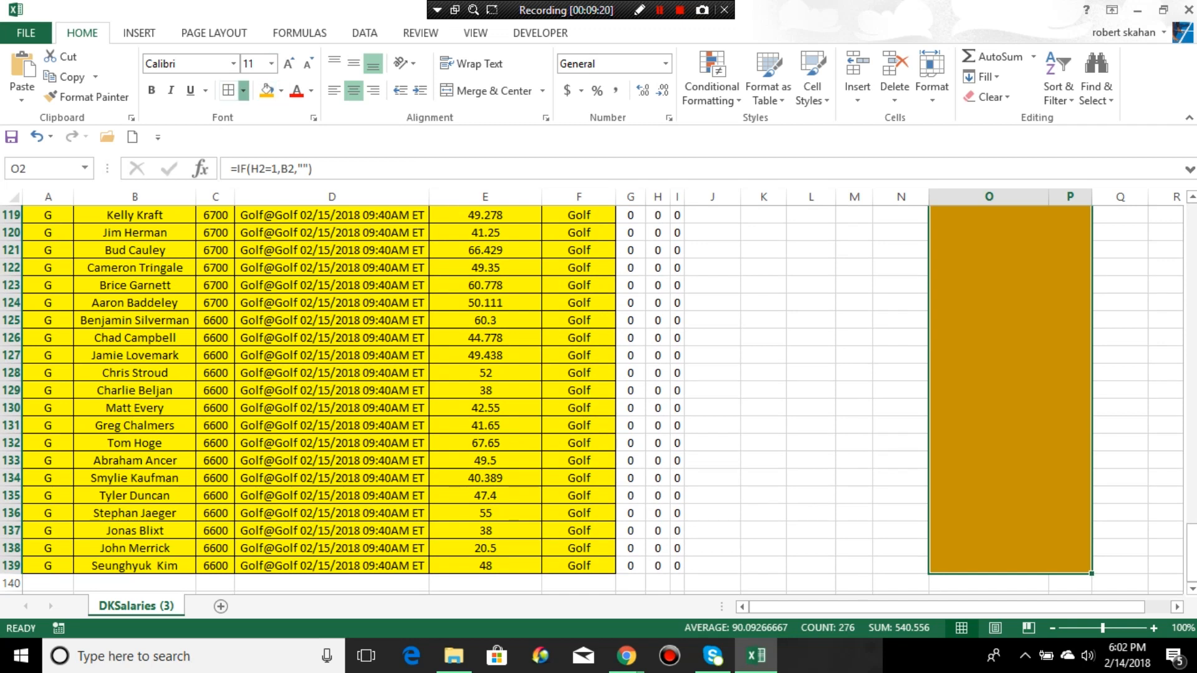
pyautogui.click(244, 91)
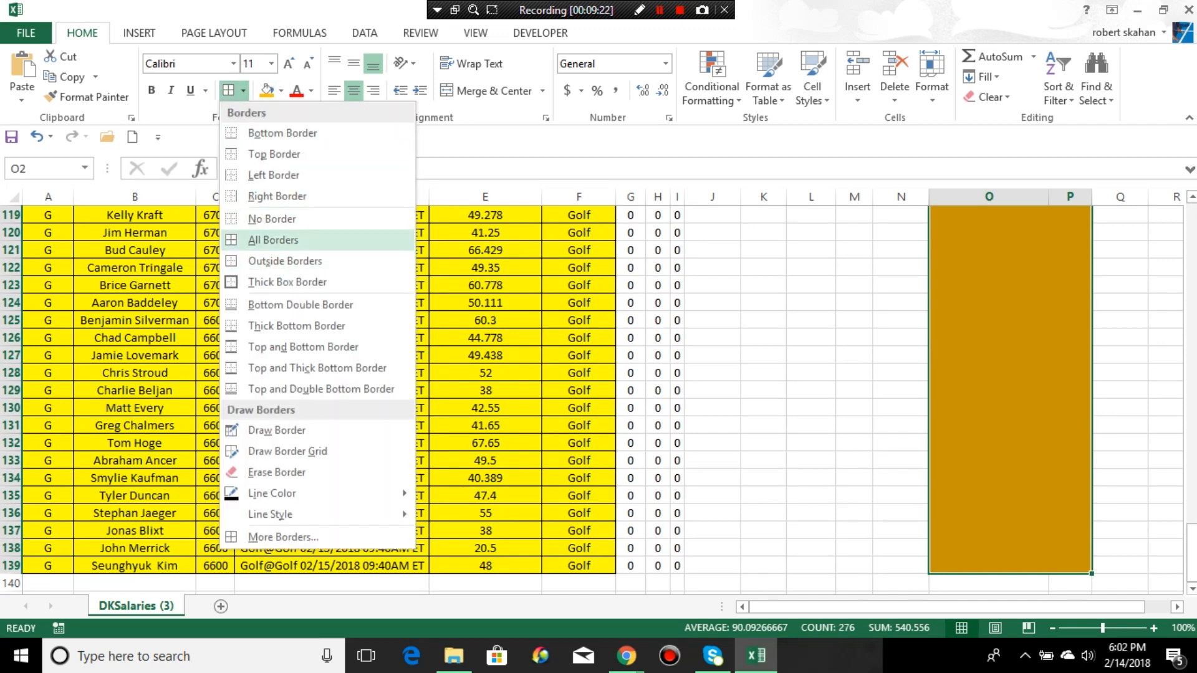
pyautogui.click(273, 240)
pyautogui.click(1119, 320)
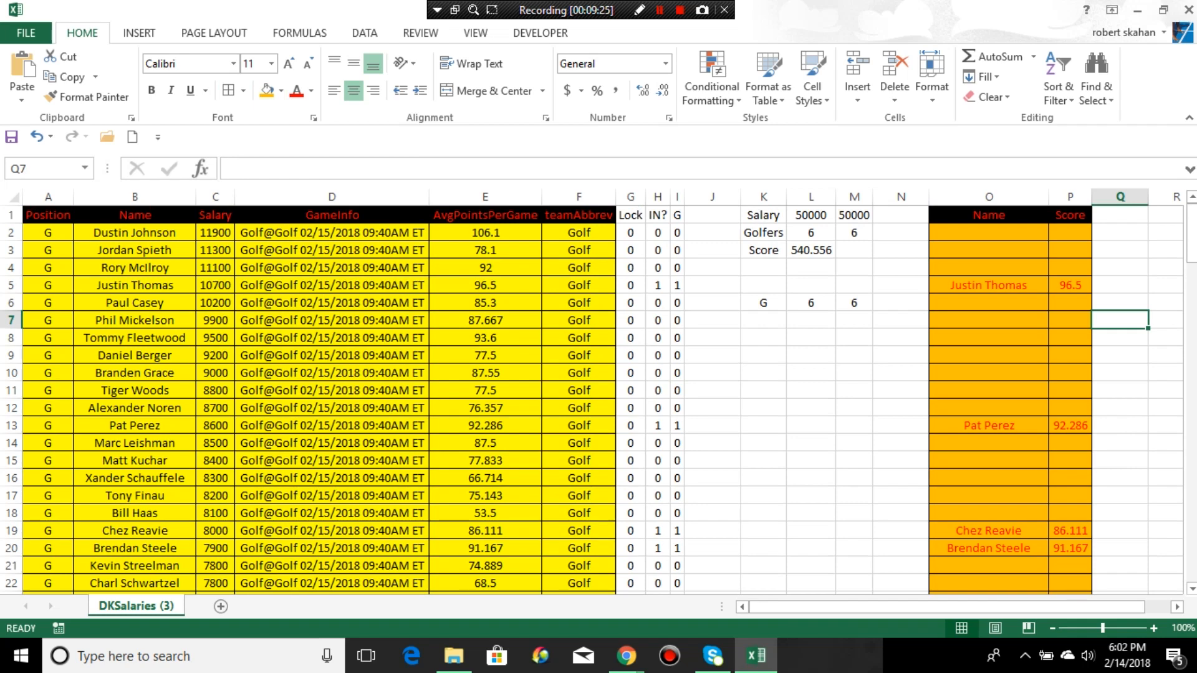
pyautogui.moveTo(1191, 242)
pyautogui.mouseDown()
pyautogui.moveTo(1192, 283)
pyautogui.moveTo(1192, 241)
pyautogui.mouseUp()
pyautogui.click(854, 407)
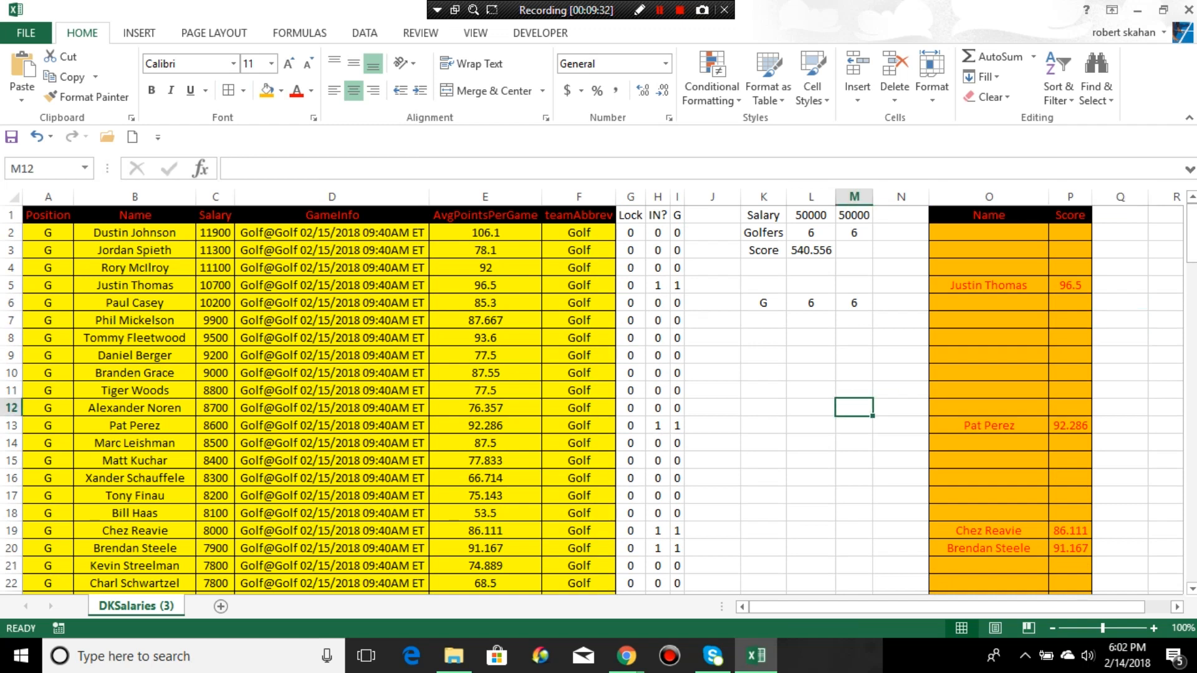
pyautogui.click(854, 372)
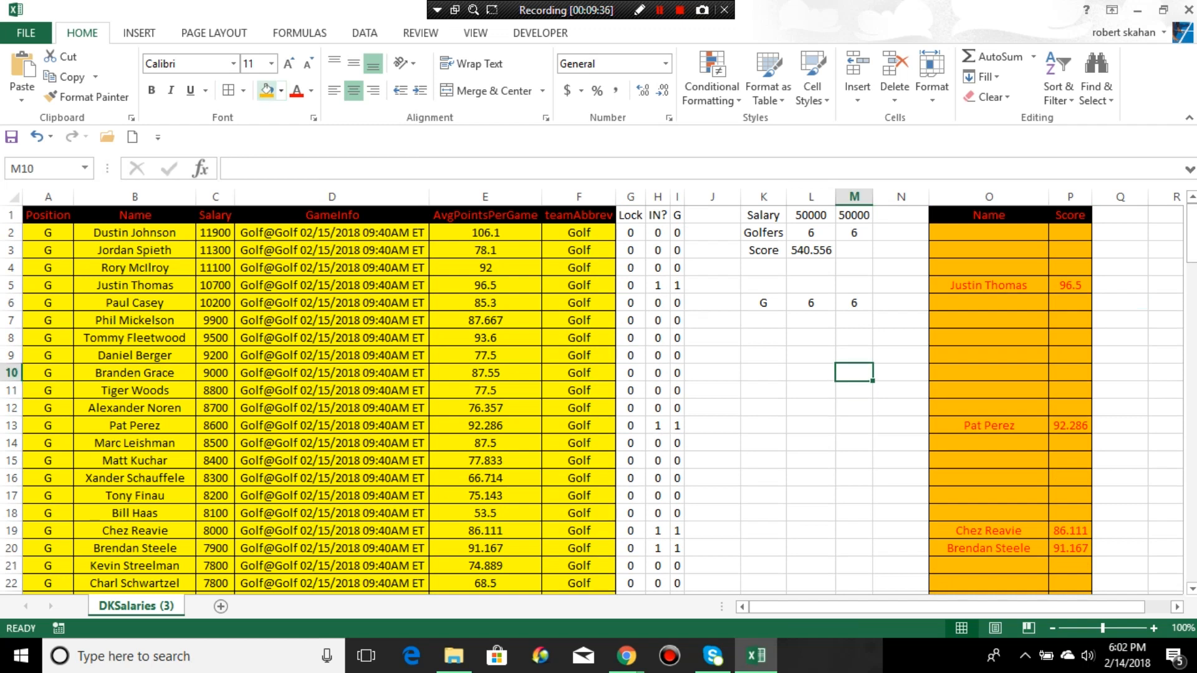
# - Draw a rectangle shape covering about K9:N14, below the salary, golfer and score summary
pyautogui.click(214, 33)
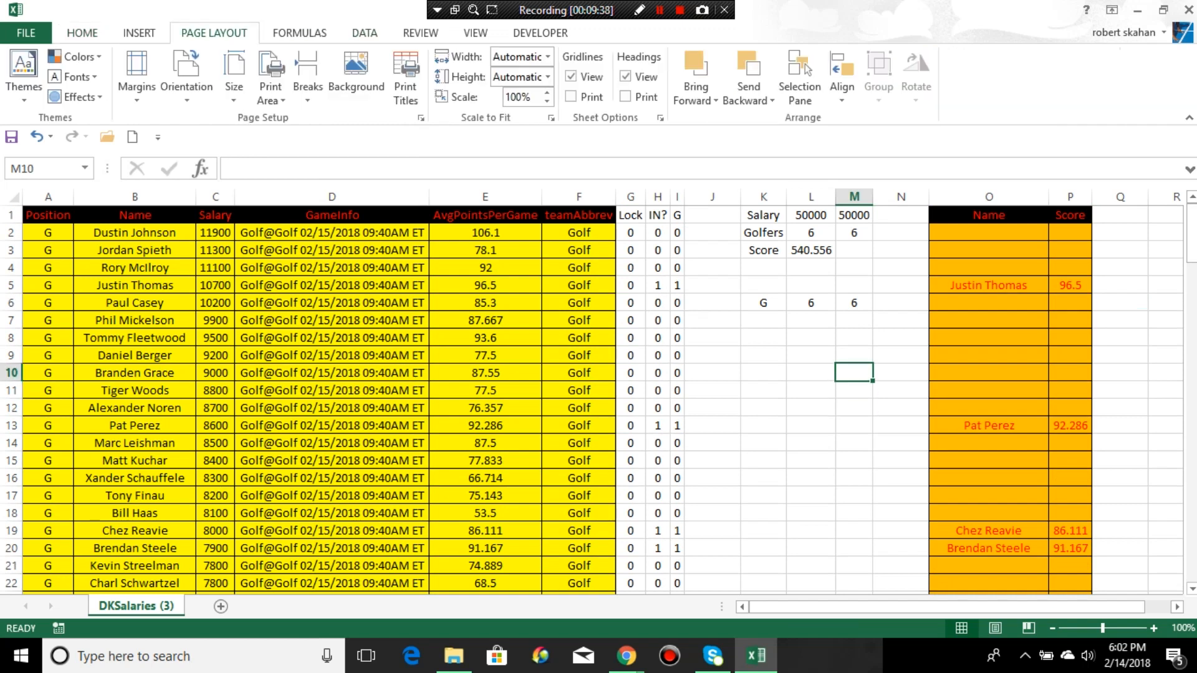
pyautogui.click(139, 33)
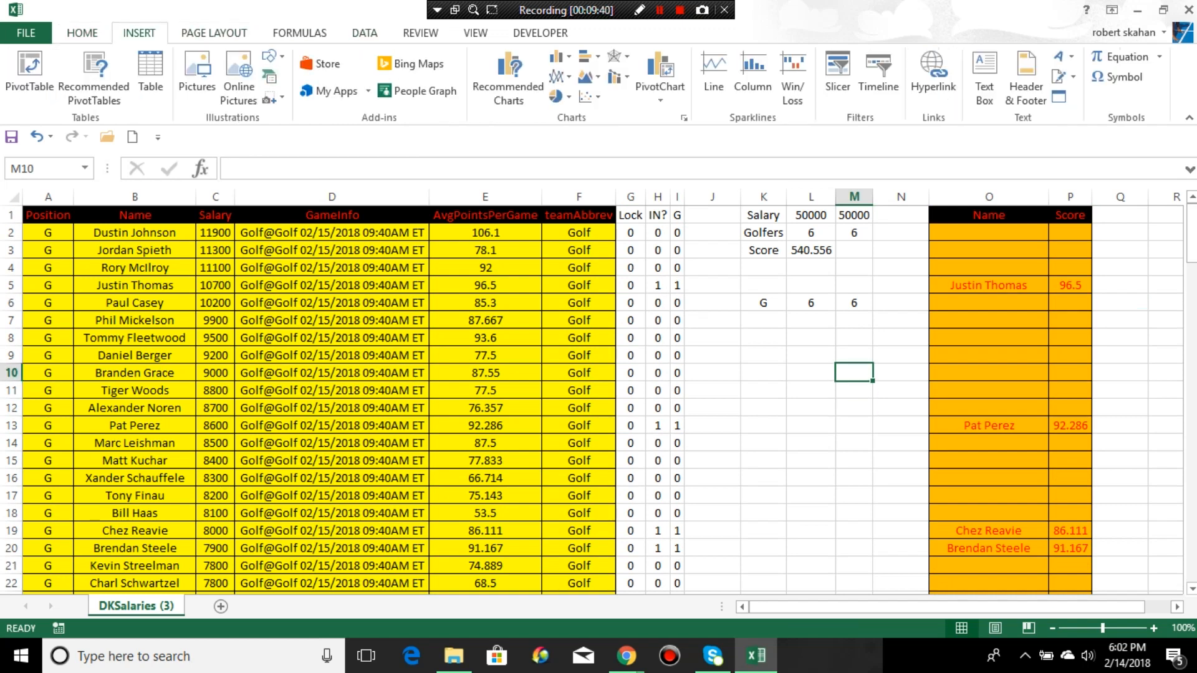
pyautogui.click(269, 57)
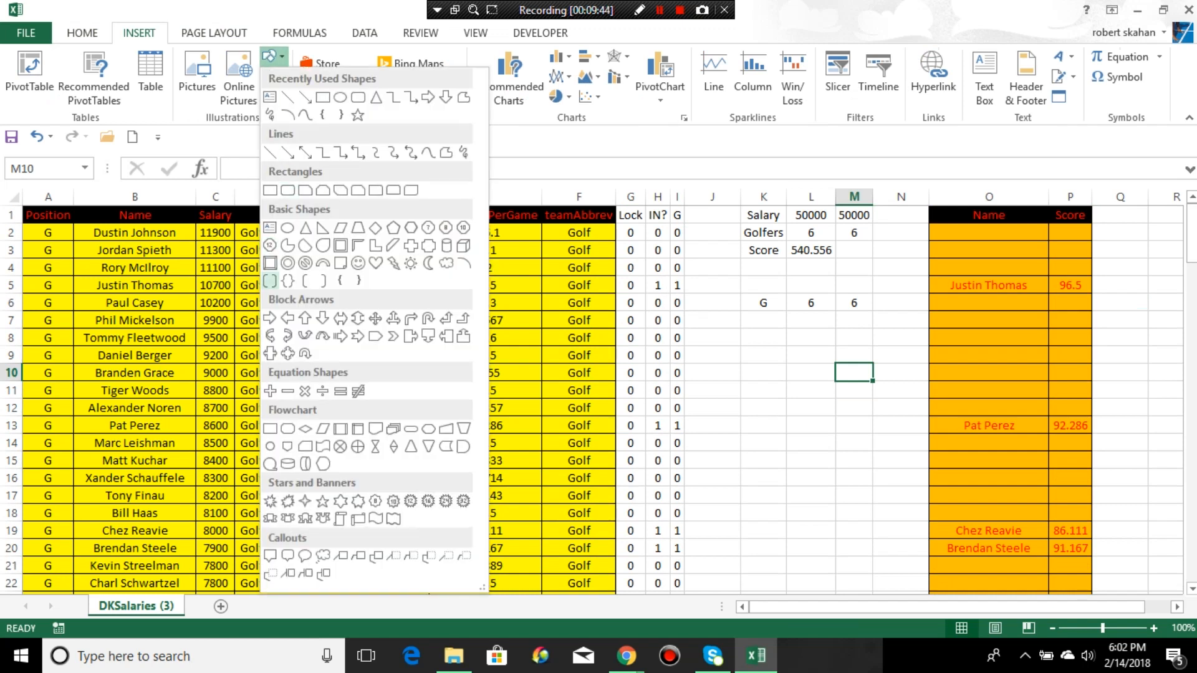
pyautogui.click(270, 189)
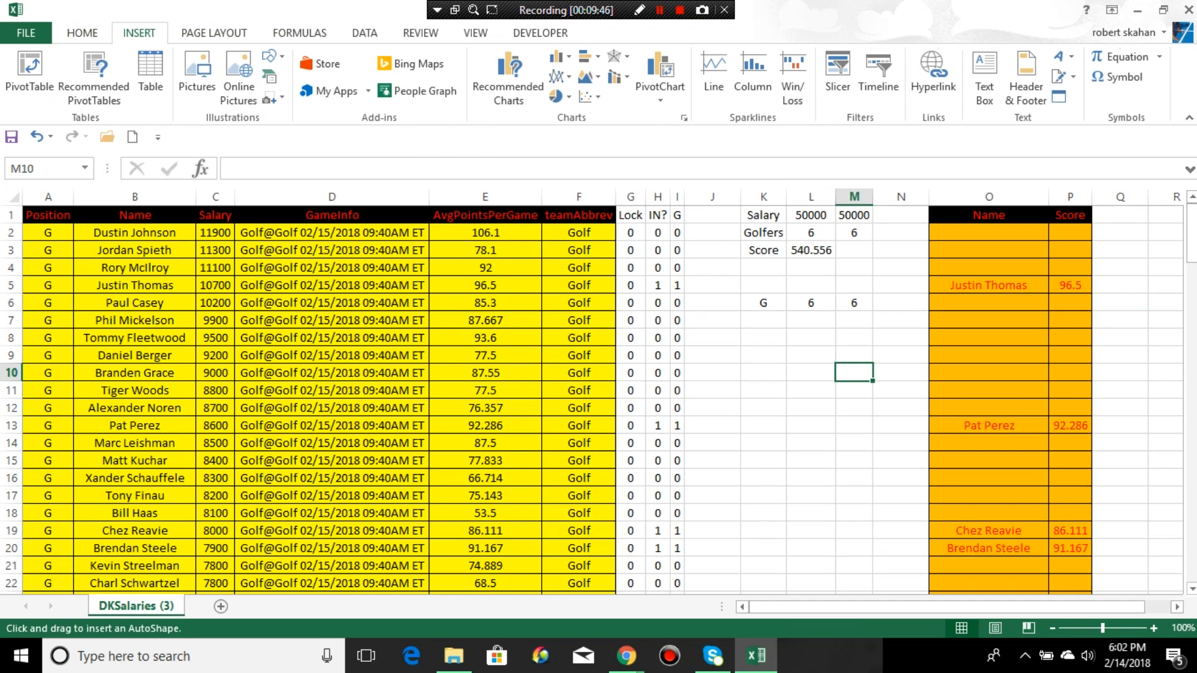
pyautogui.moveTo(759, 350); pyautogui.dragTo(842, 356)
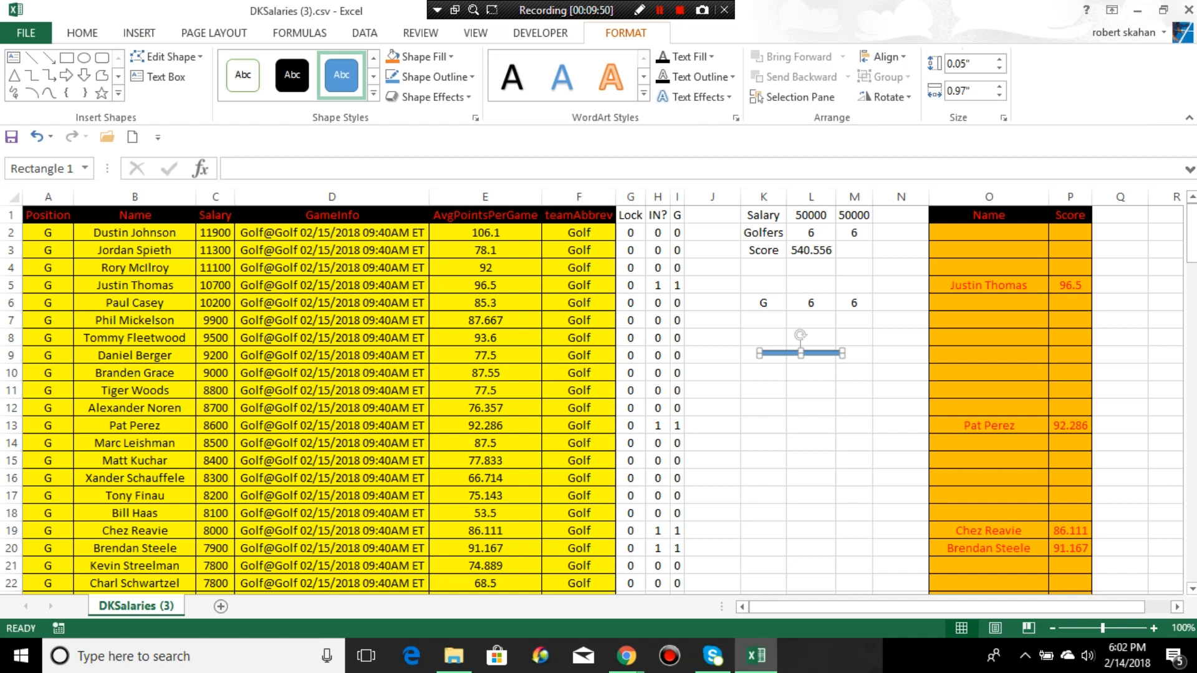
pyautogui.moveTo(842, 356); pyautogui.dragTo(917, 452)
pyautogui.click(853, 495)
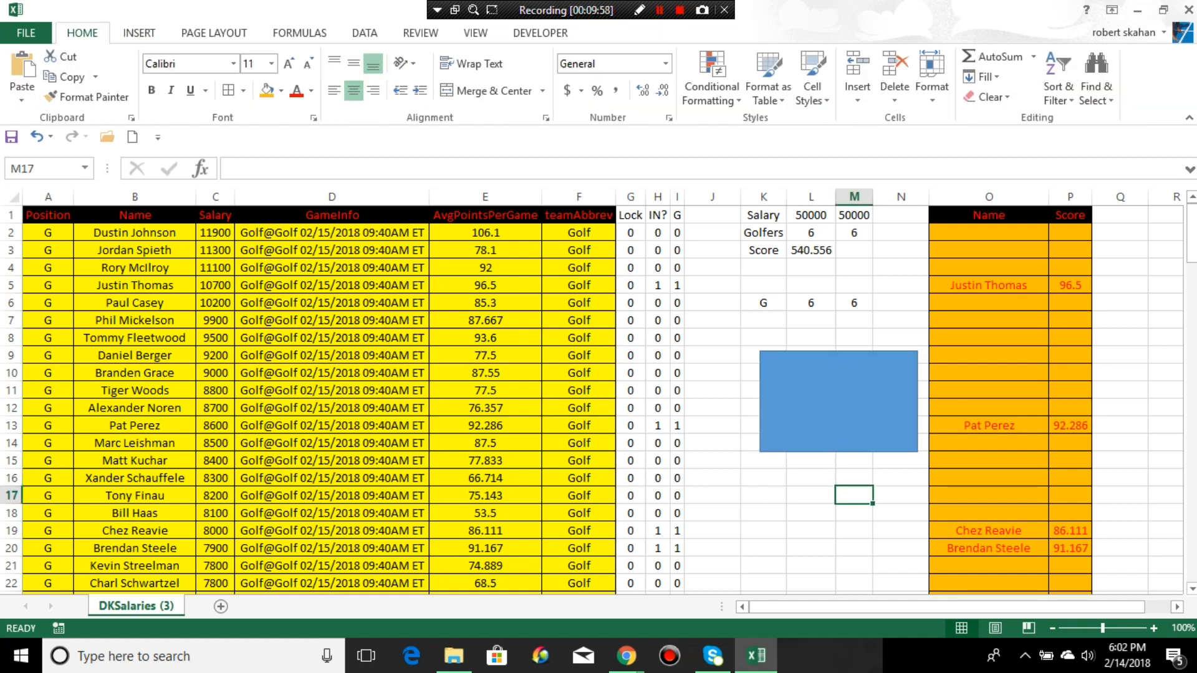
pyautogui.rightClick(845, 414)
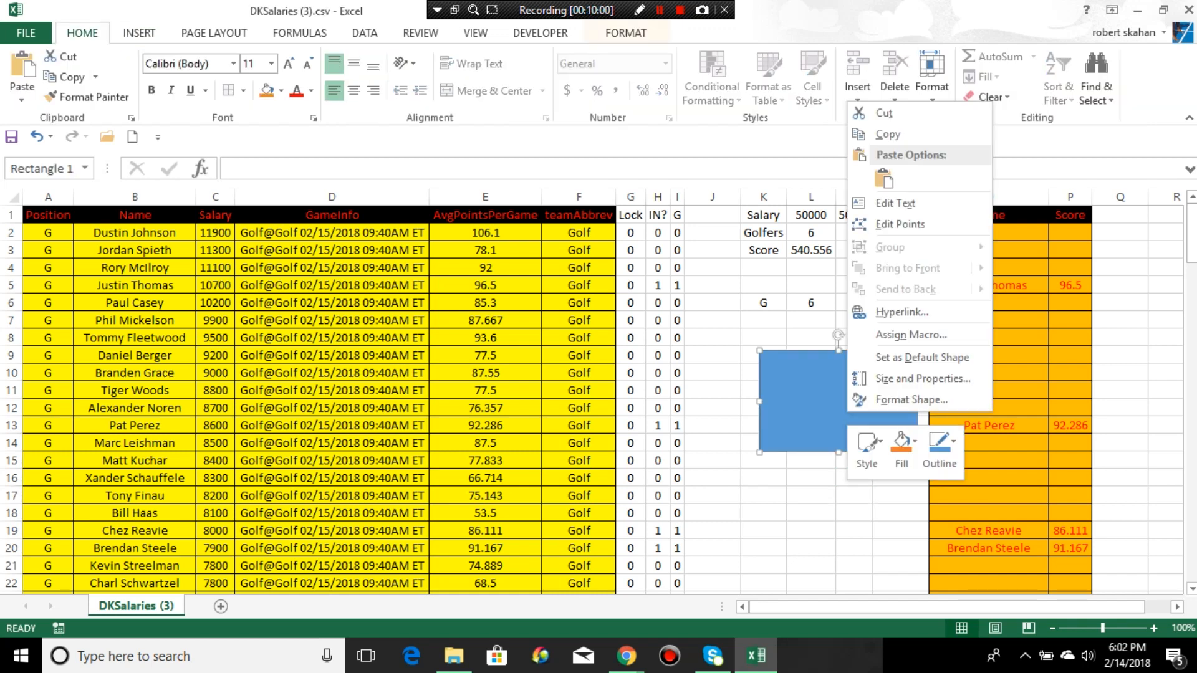
pyautogui.press('Escape')
pyautogui.click(854, 495)
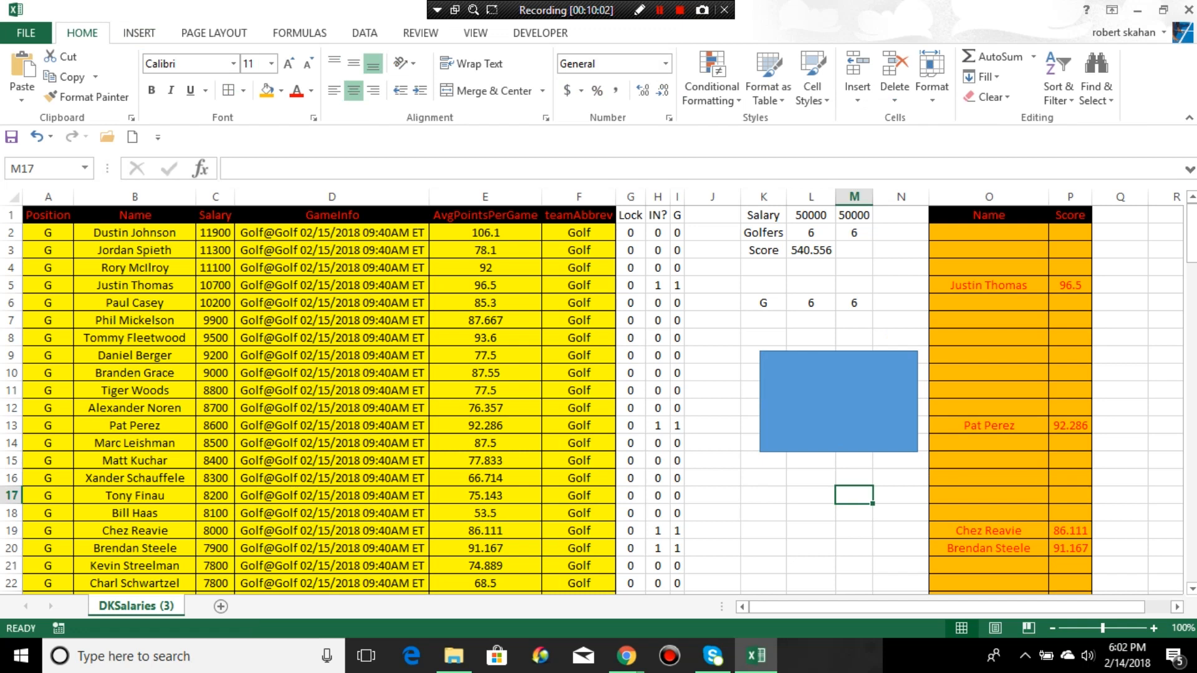
# - Reset the lineup selections by filling the 0 in H2 down the whole IN? column
pyautogui.click(658, 233)
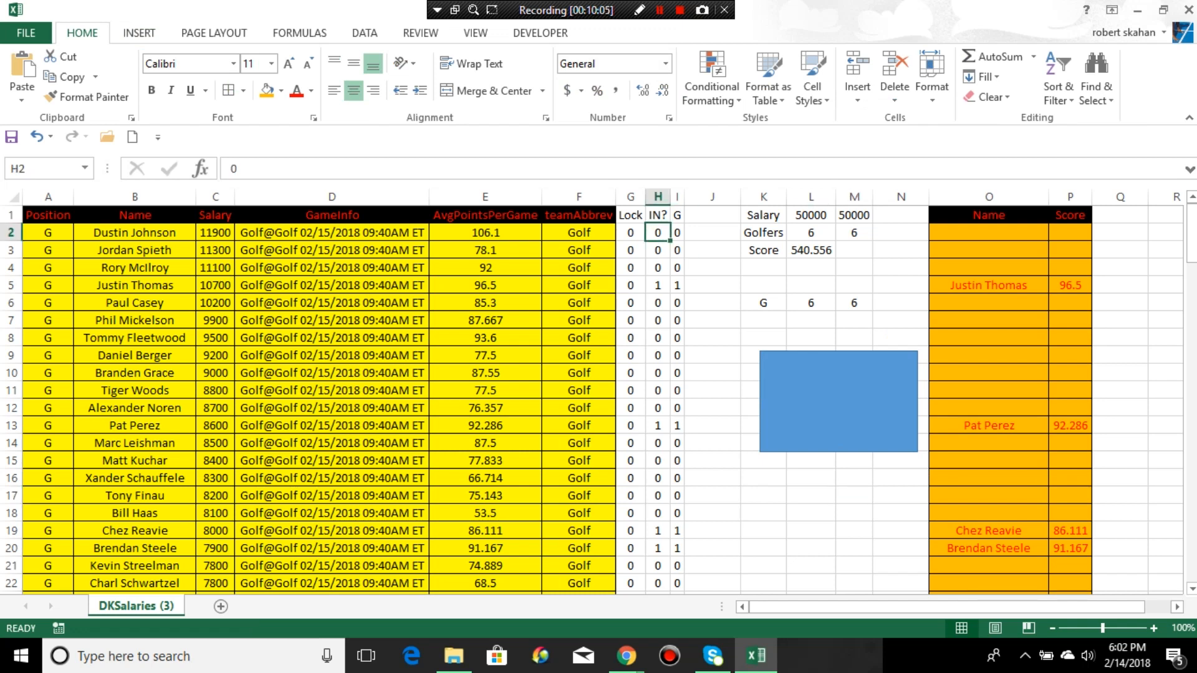
pyautogui.doubleClick(670, 242)
pyautogui.click(763, 548)
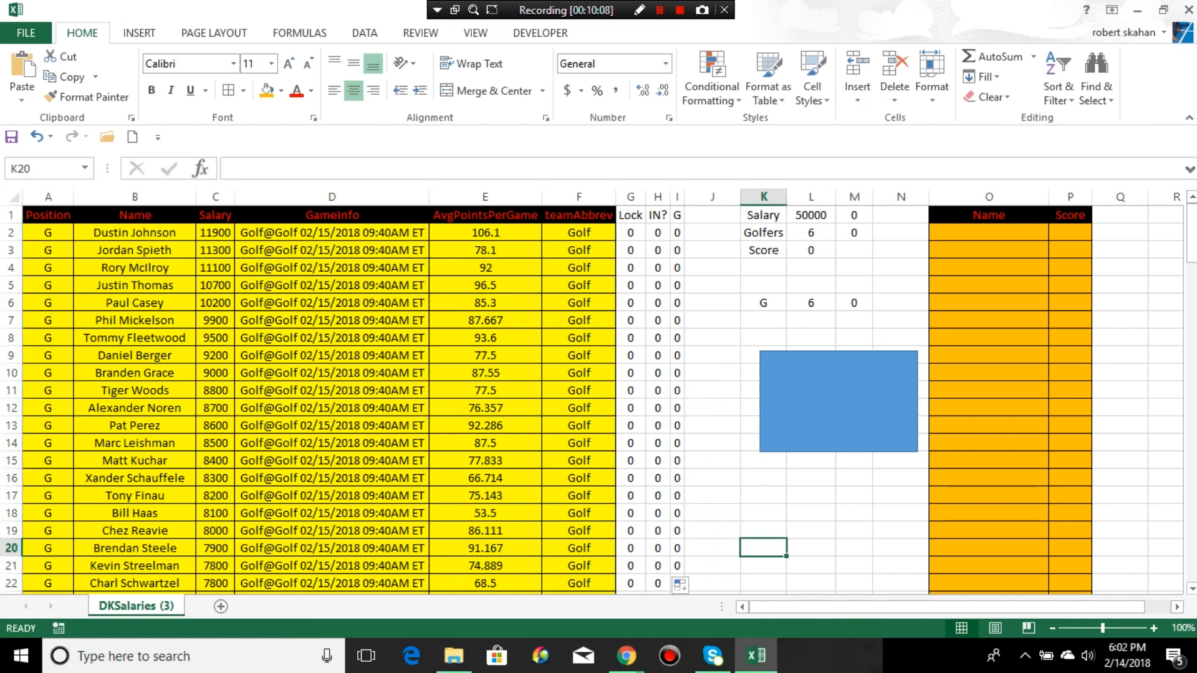
pyautogui.click(810, 496)
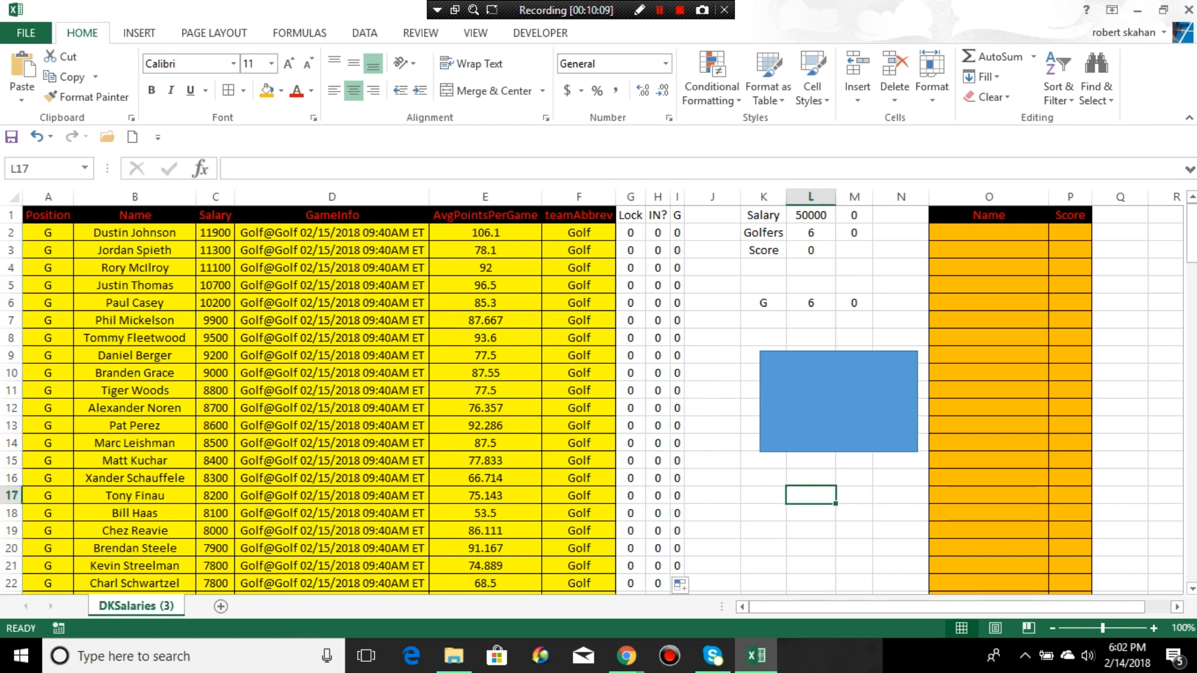
# - Start recording a macro named Macro1 in This Workbook with the description "runs optimizer"
pyautogui.click(476, 33)
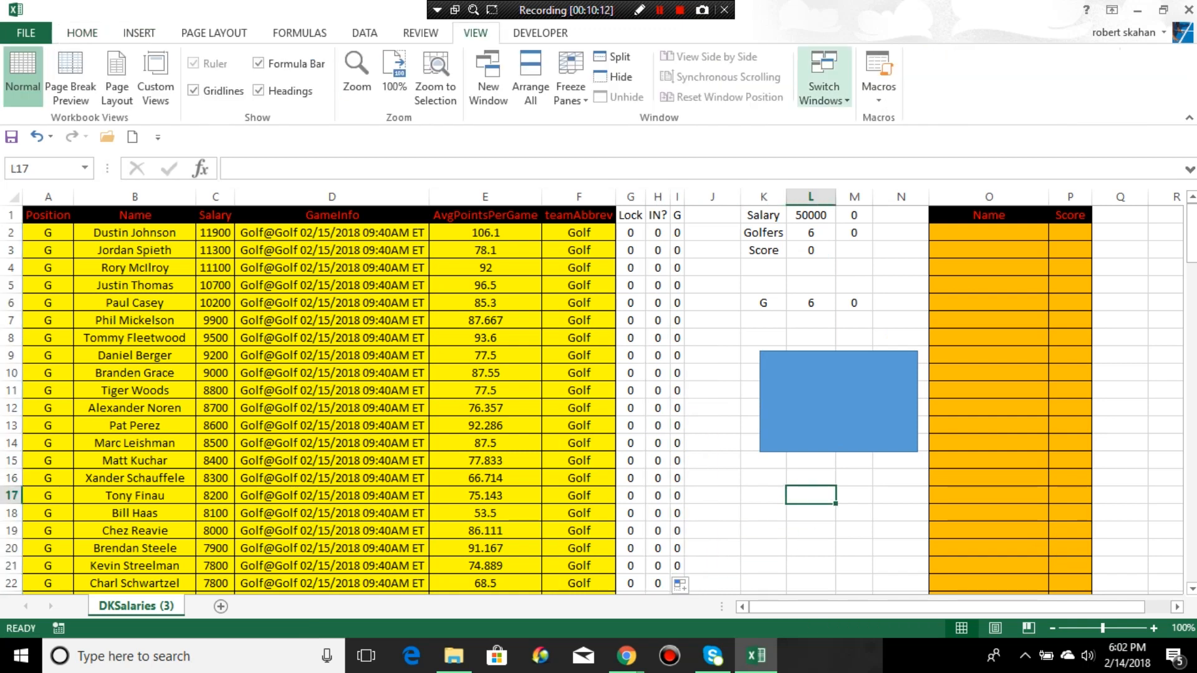
pyautogui.click(878, 94)
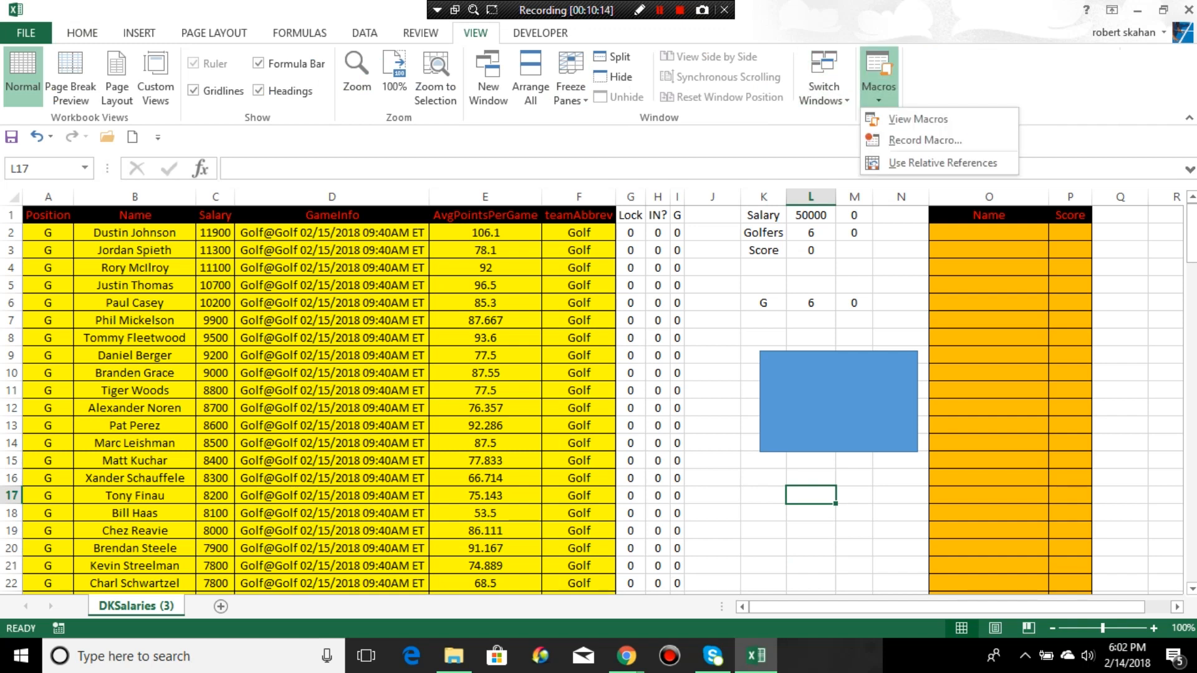
pyautogui.press('Return')
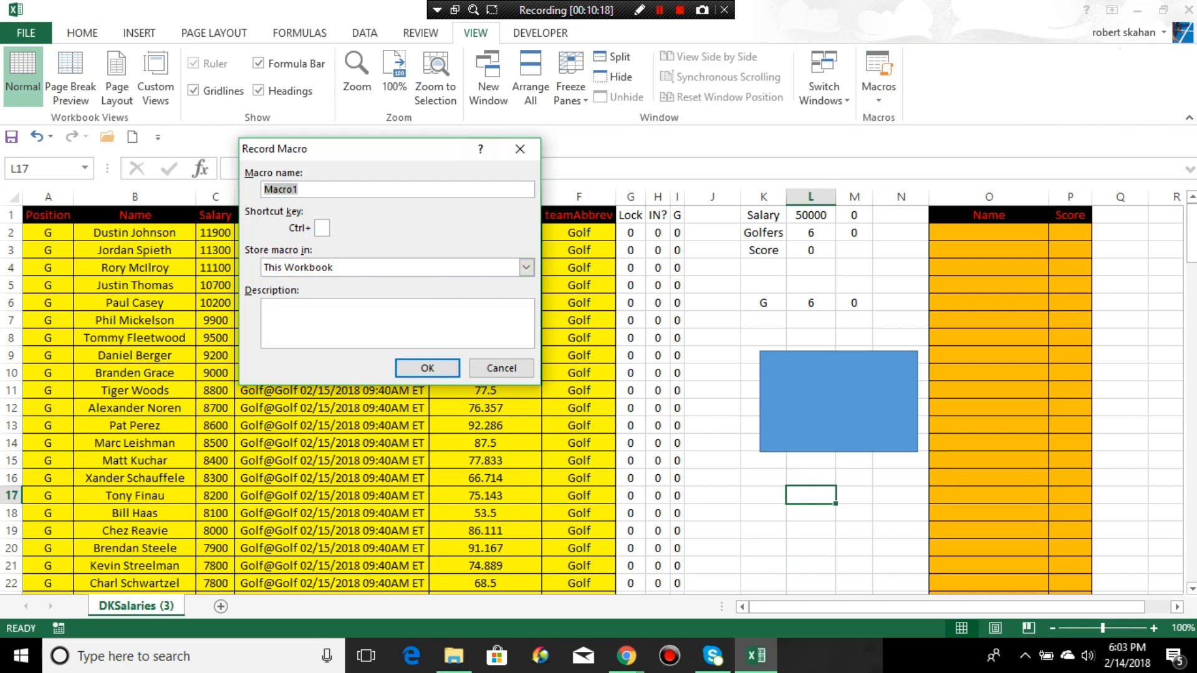
pyautogui.click(397, 323)
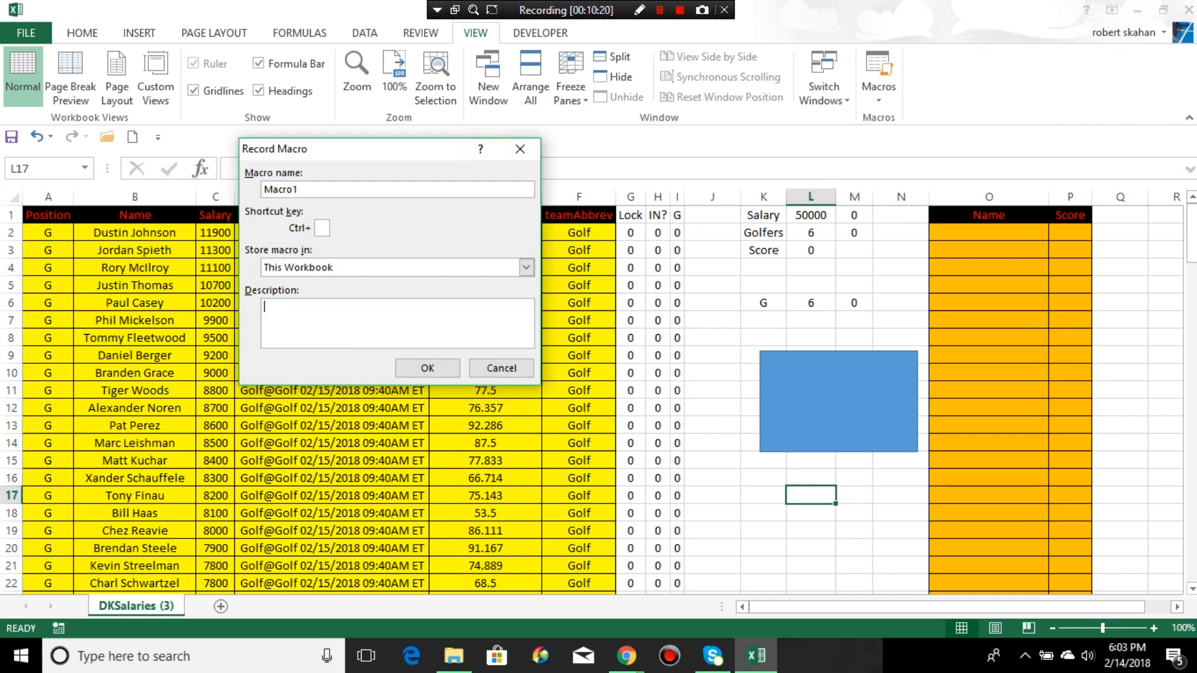
pyautogui.write('runs optimizer')
pyautogui.press('Tab')
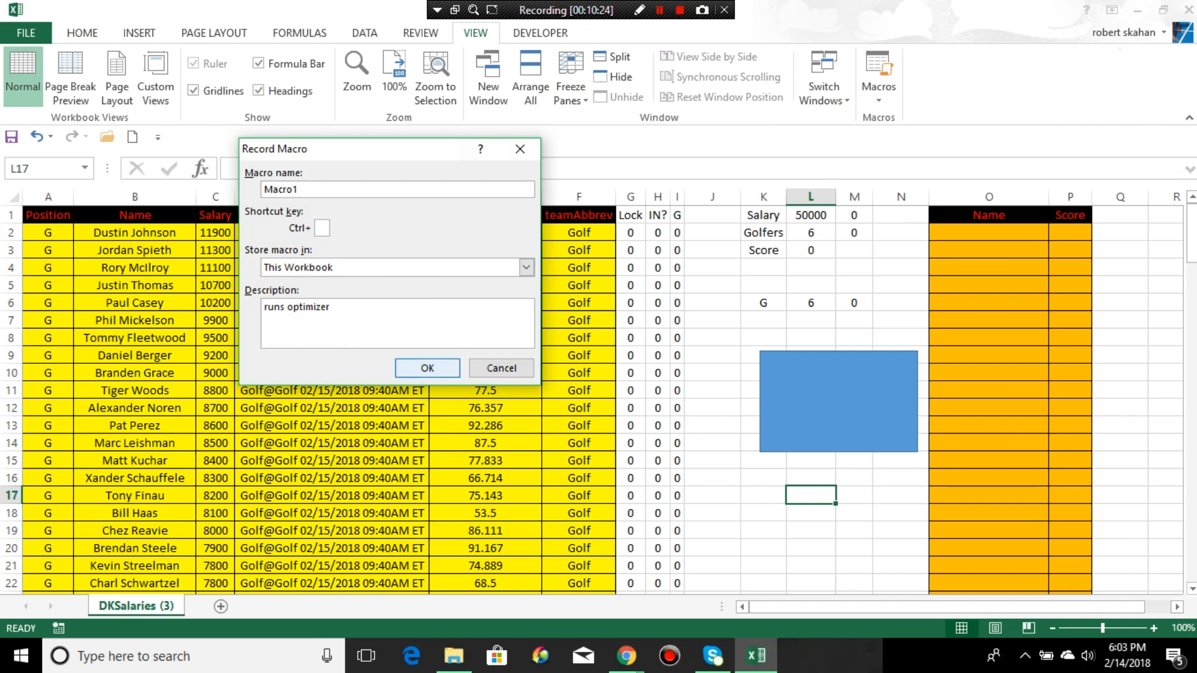
pyautogui.press('Return')
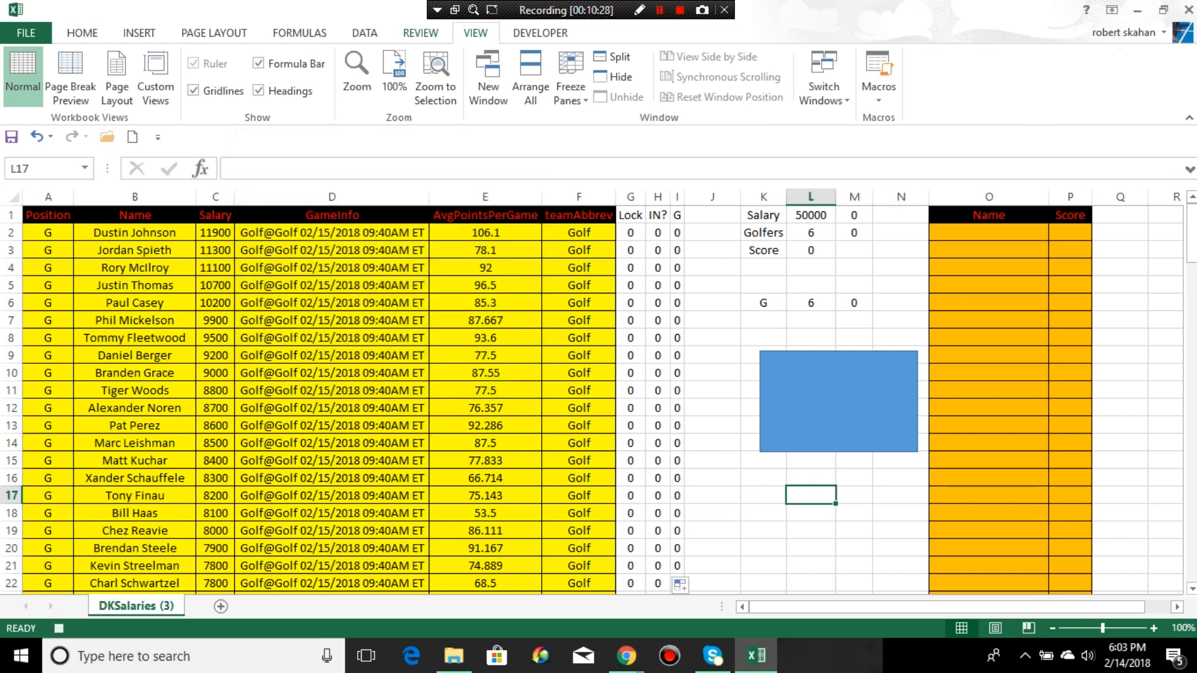
# - Run Solver with its existing parameters, keep the solution, and end the macro recording
pyautogui.click(365, 32)
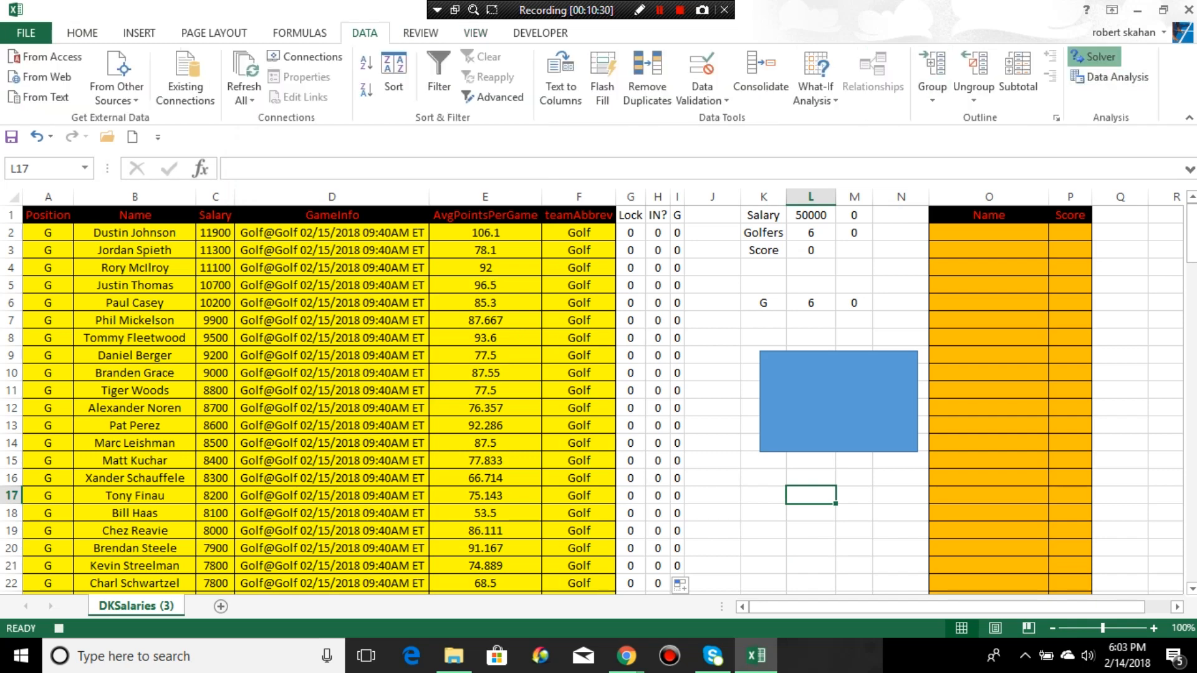
pyautogui.click(1095, 57)
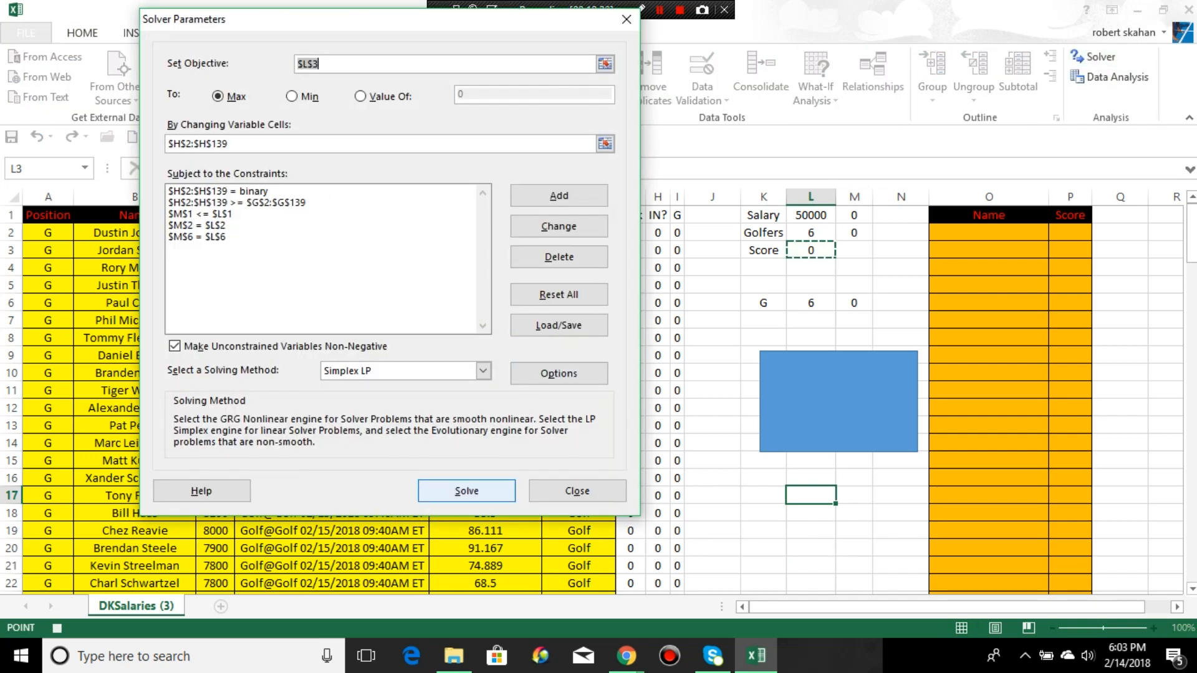
pyautogui.click(466, 490)
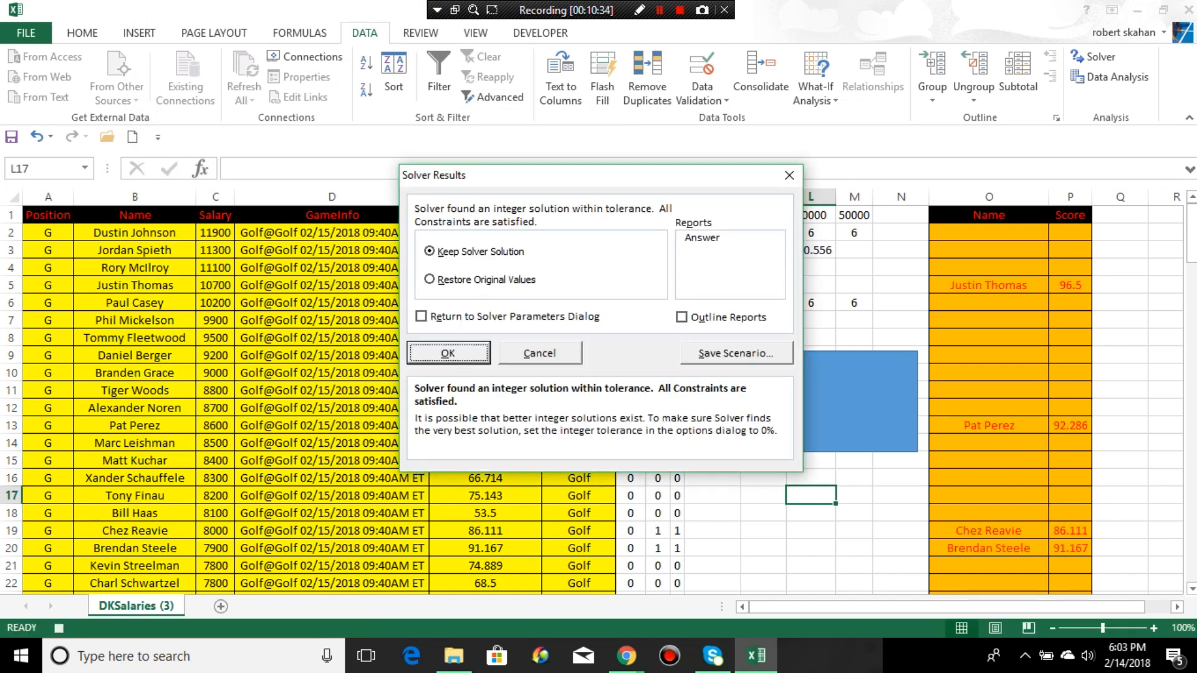
pyautogui.press('Return')
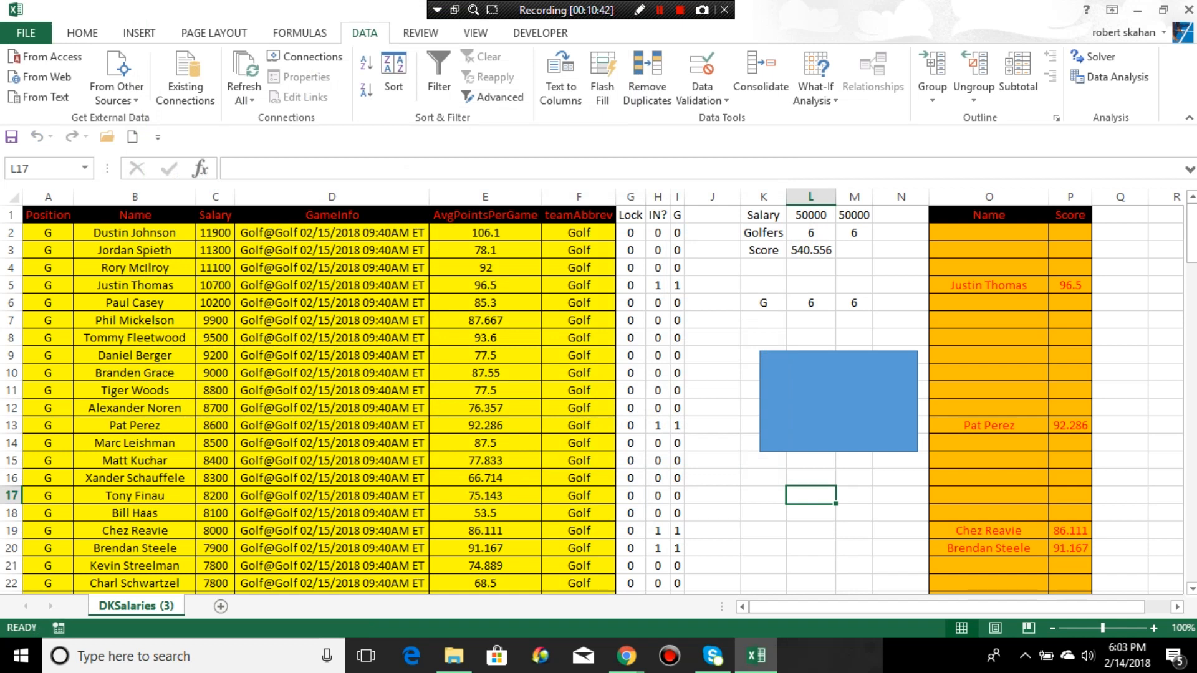
# - Assign Macro1 to the blue rectangle
pyautogui.rightClick(816, 404)
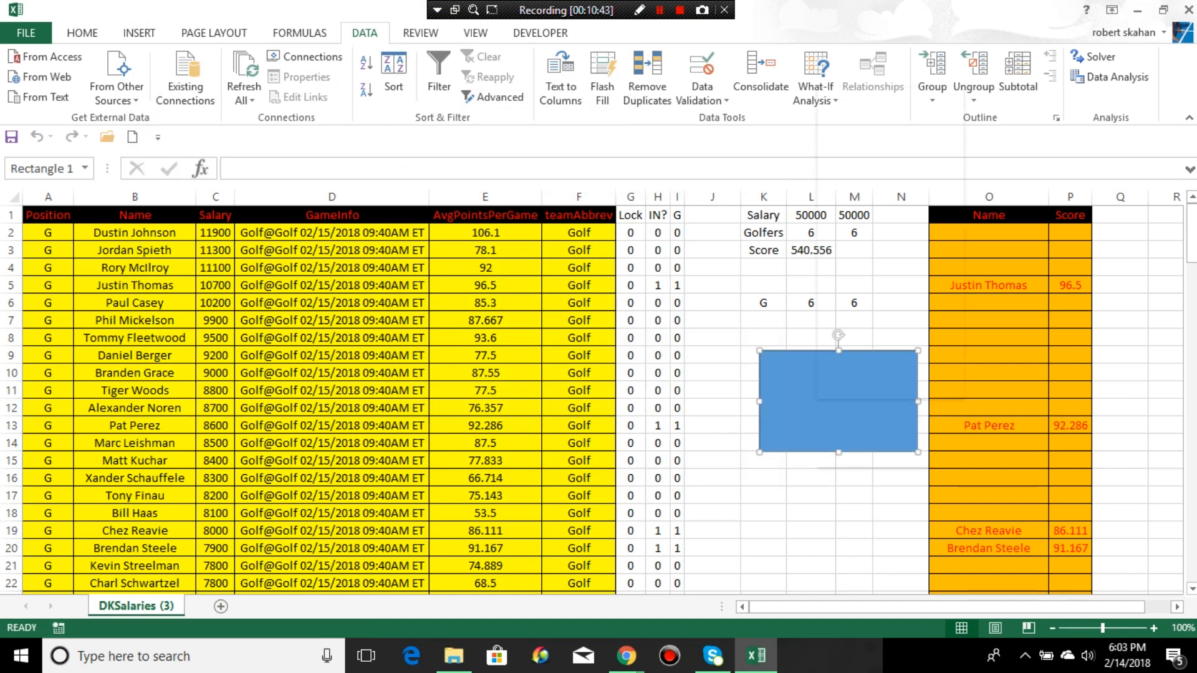
pyautogui.click(871, 321)
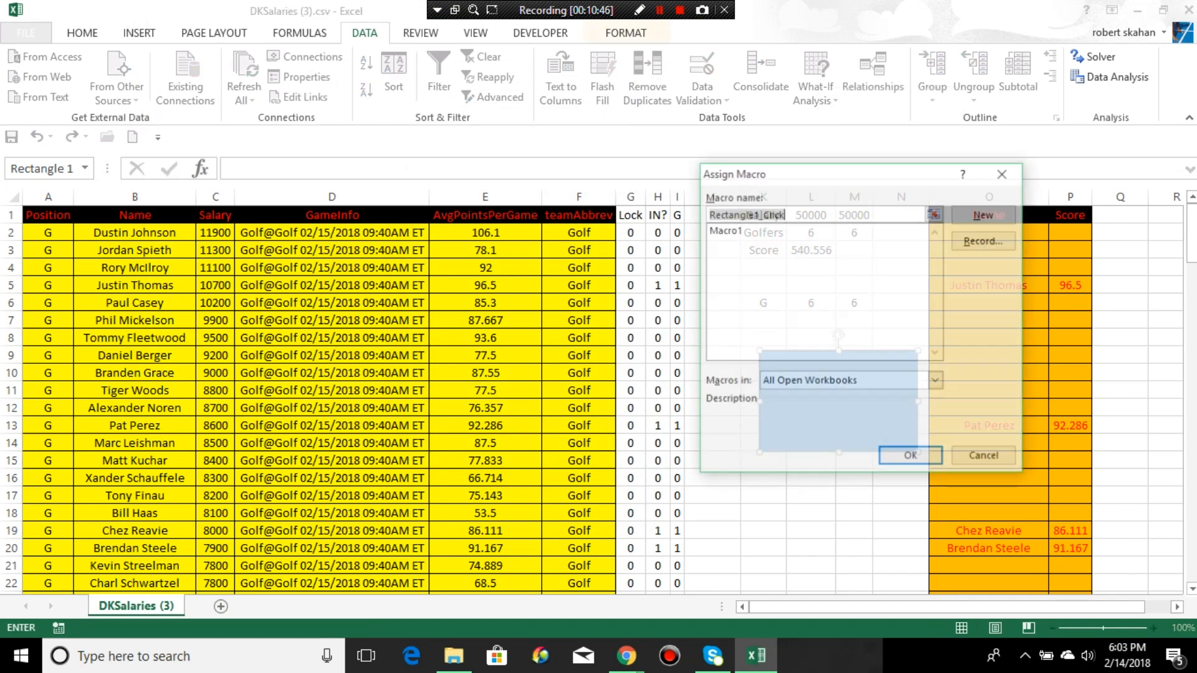
pyautogui.click(725, 230)
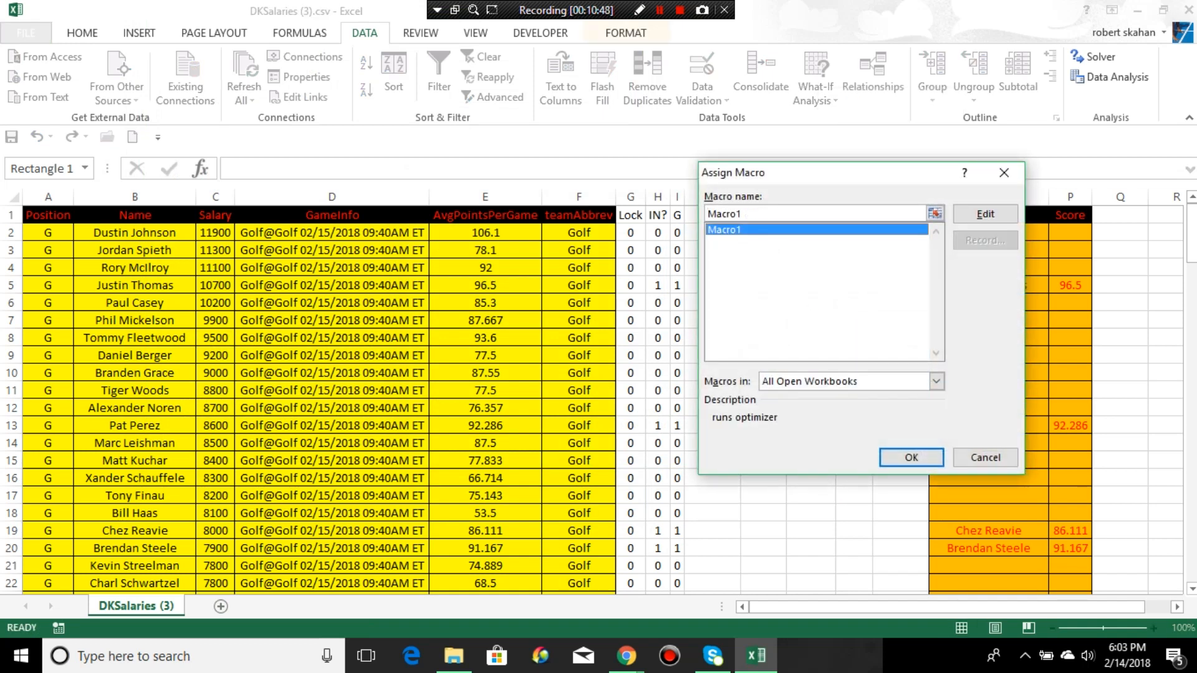
pyautogui.click(911, 456)
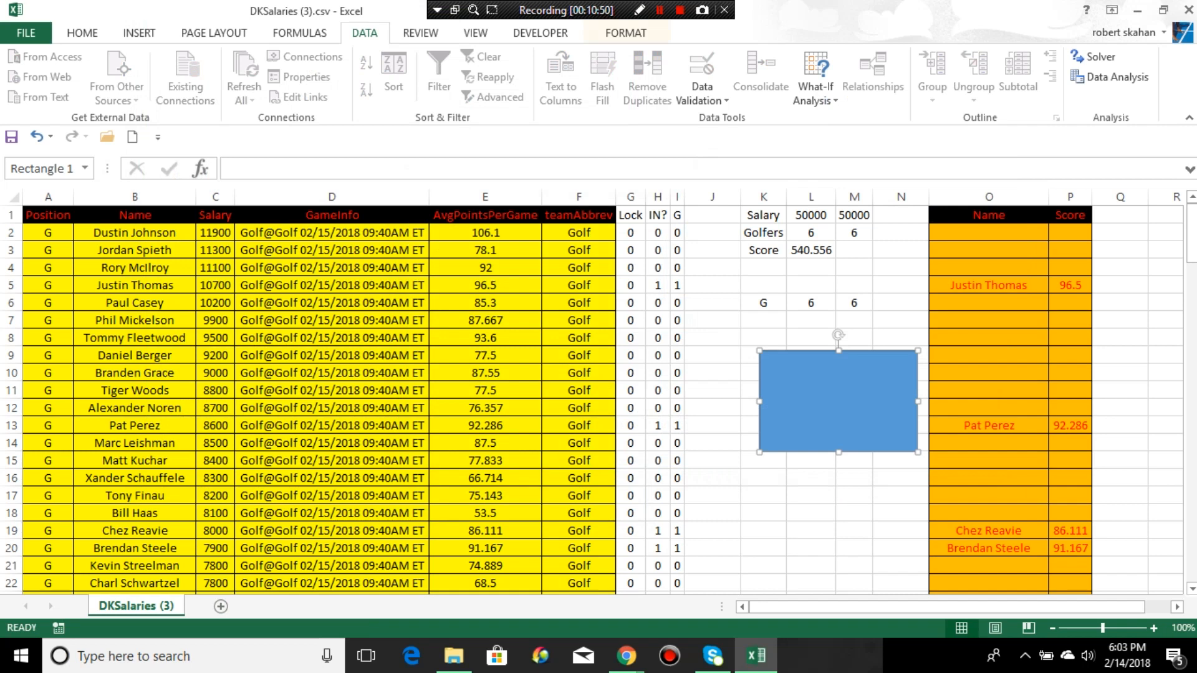
pyautogui.click(853, 495)
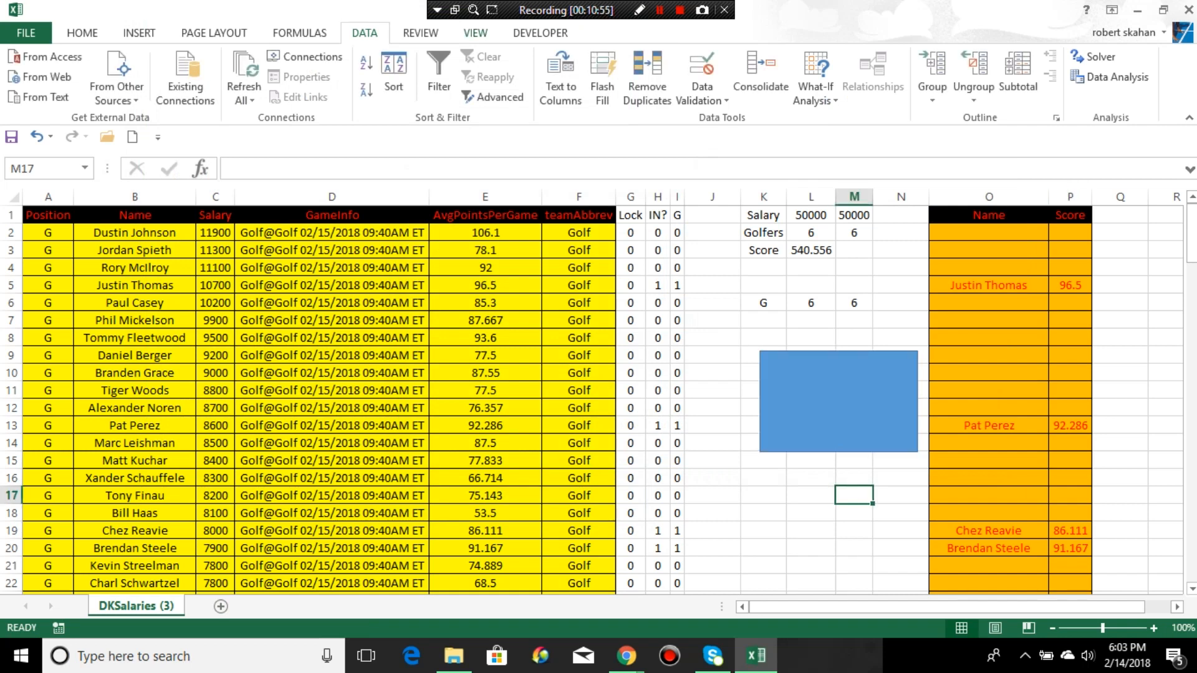
# - Step into Macro1 in the Visual Basic editor and dismiss the compile error
pyautogui.click(475, 33)
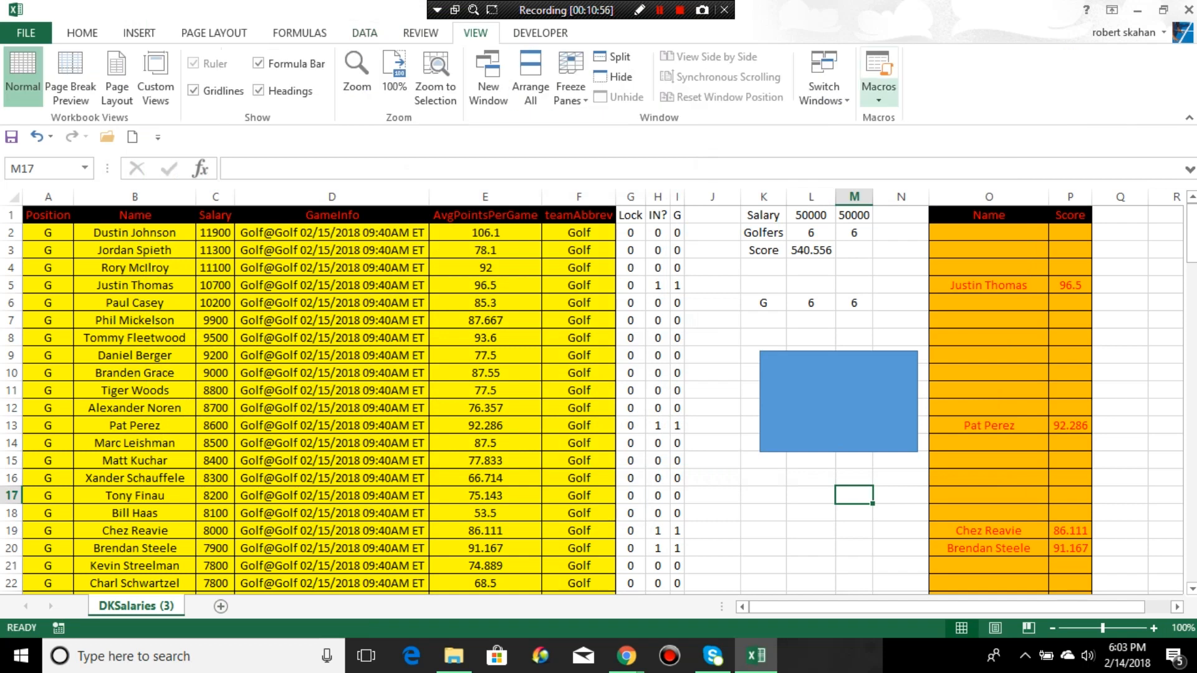
pyautogui.click(878, 87)
pyautogui.click(917, 118)
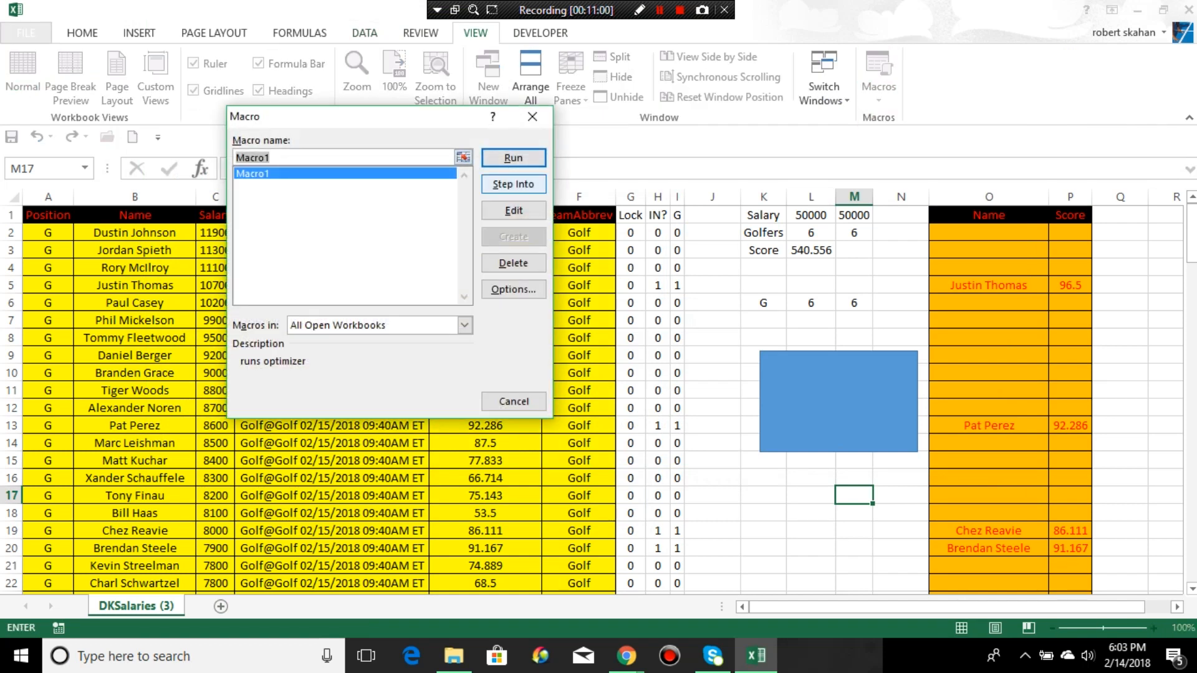
pyautogui.click(512, 184)
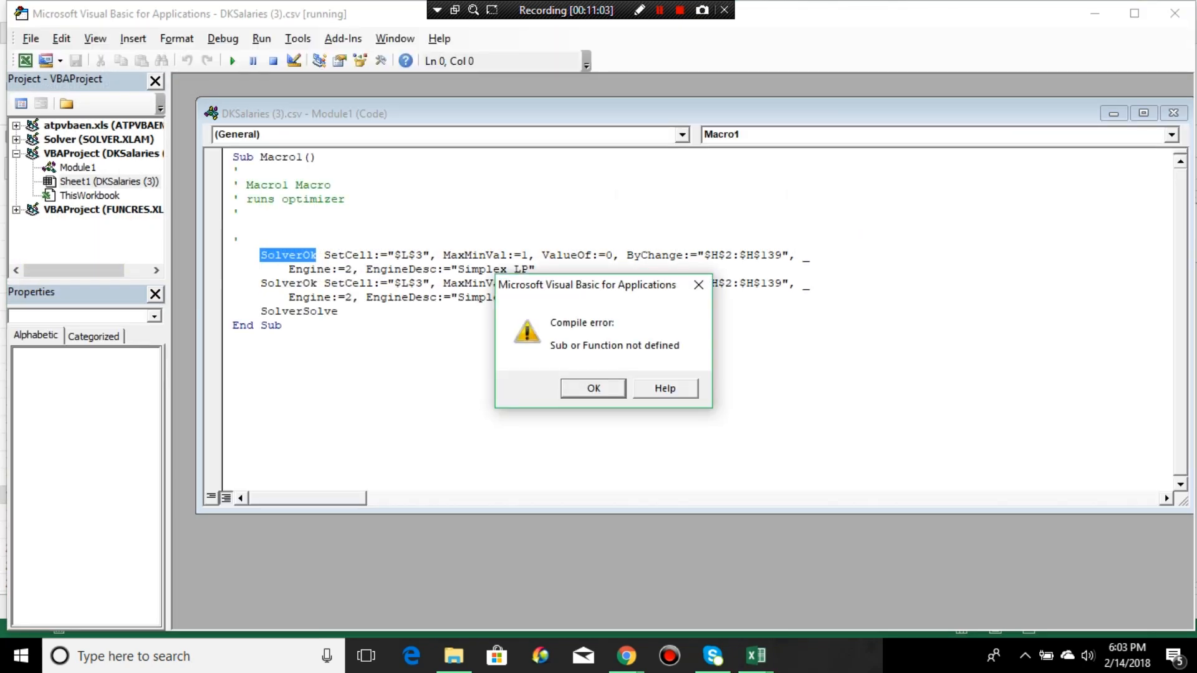
pyautogui.press('Return')
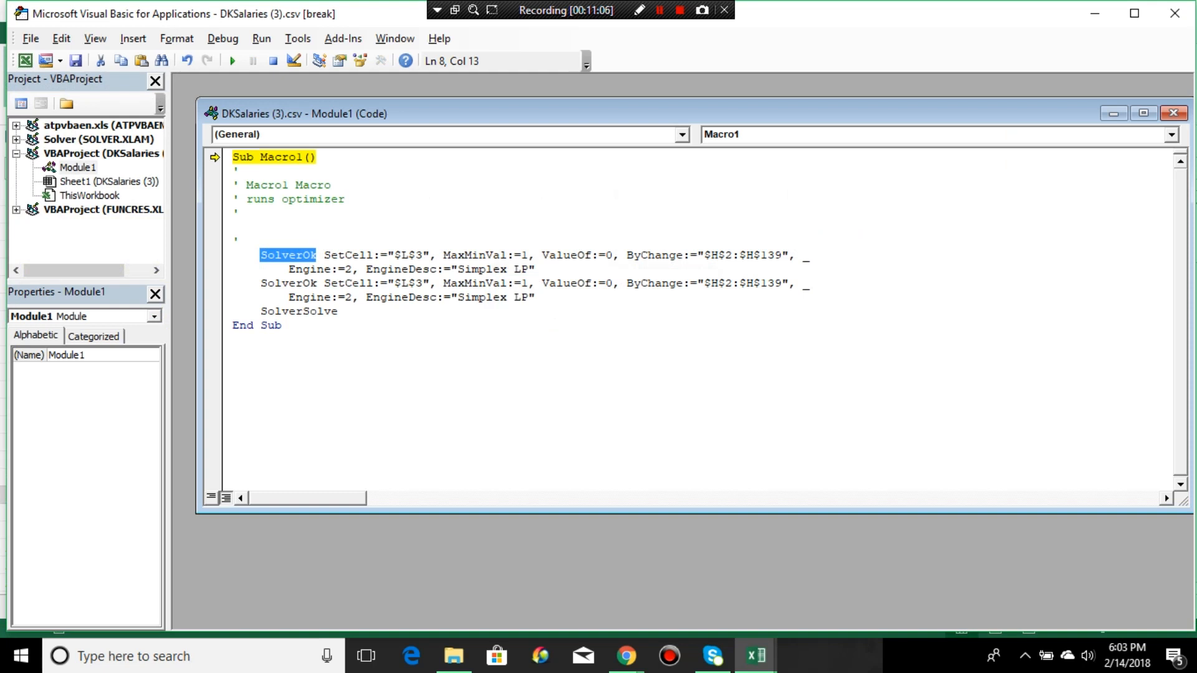
# - Delete both SolverOk statements from Macro1, keeping only SolverSolve, and accept the project reset
pyautogui.moveTo(254, 255); pyautogui.dragTo(535, 297)
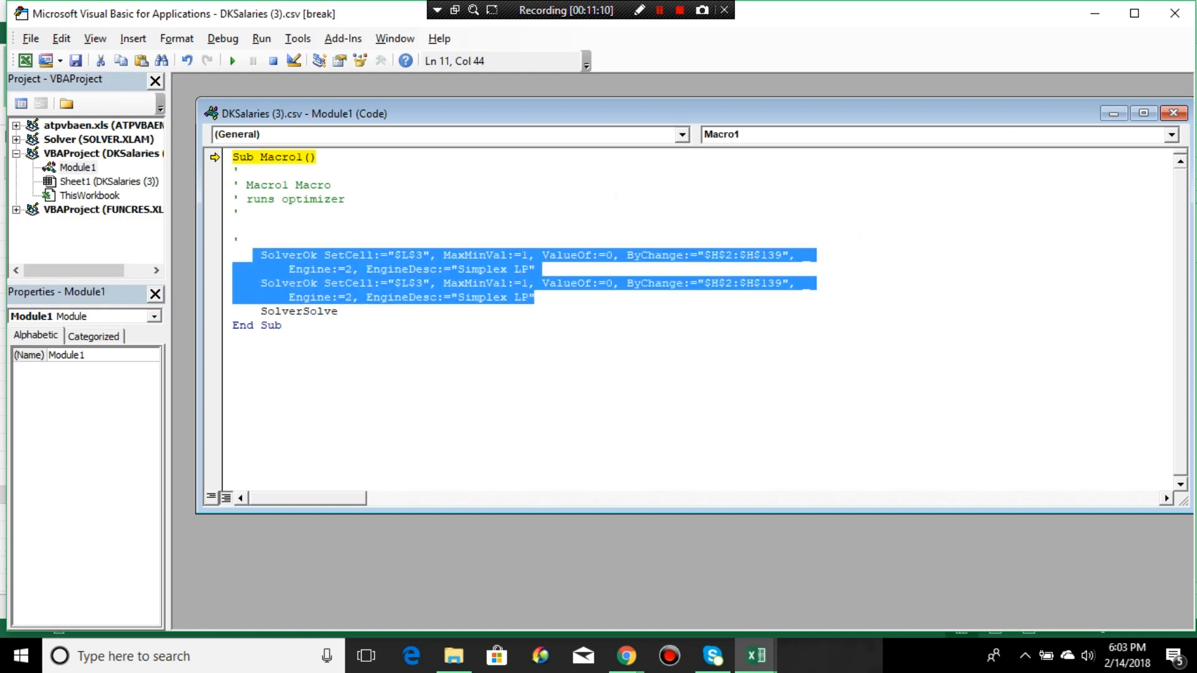
pyautogui.press('BackSpace')
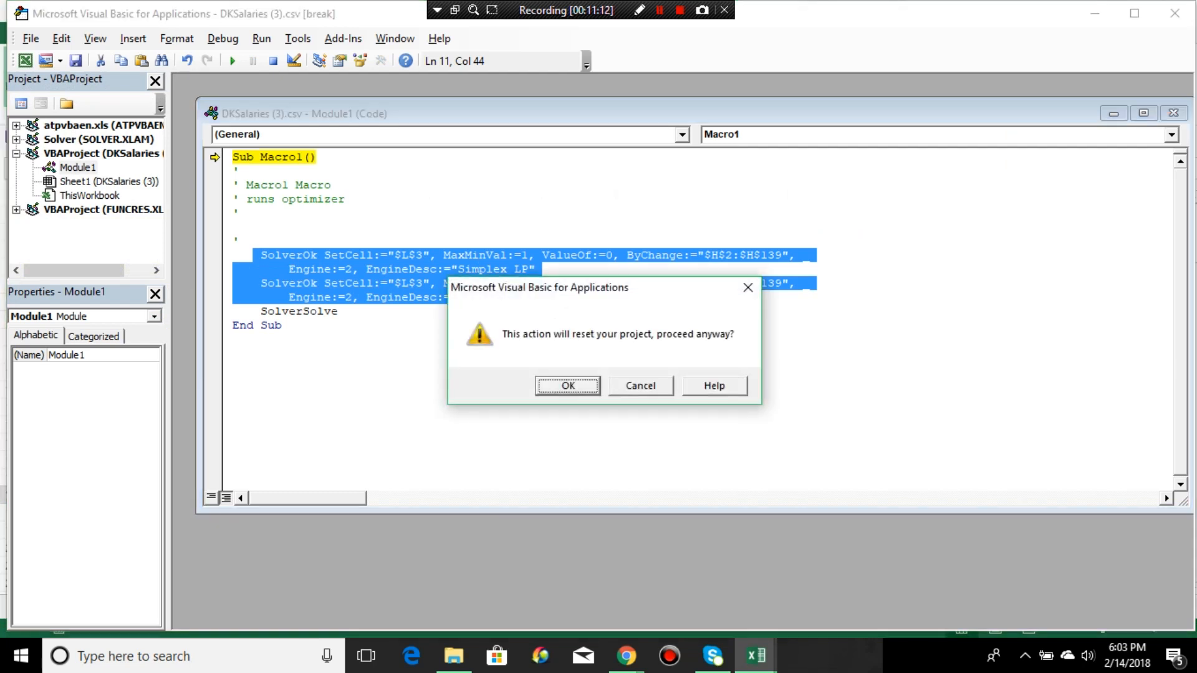
pyautogui.press('Return')
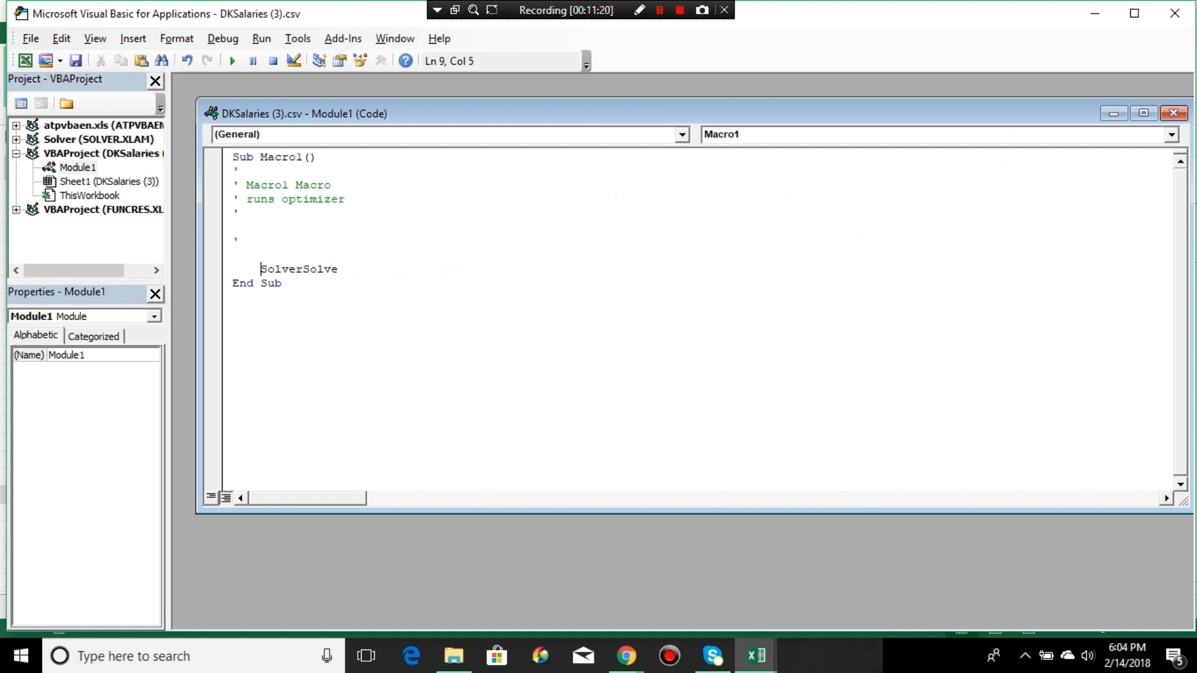
# - Change the SolverSolve line in Macro1 to X = SolverSolve(True)
pyautogui.write('X=')
pyautogui.click(353, 269)
pyautogui.write('(Tr')
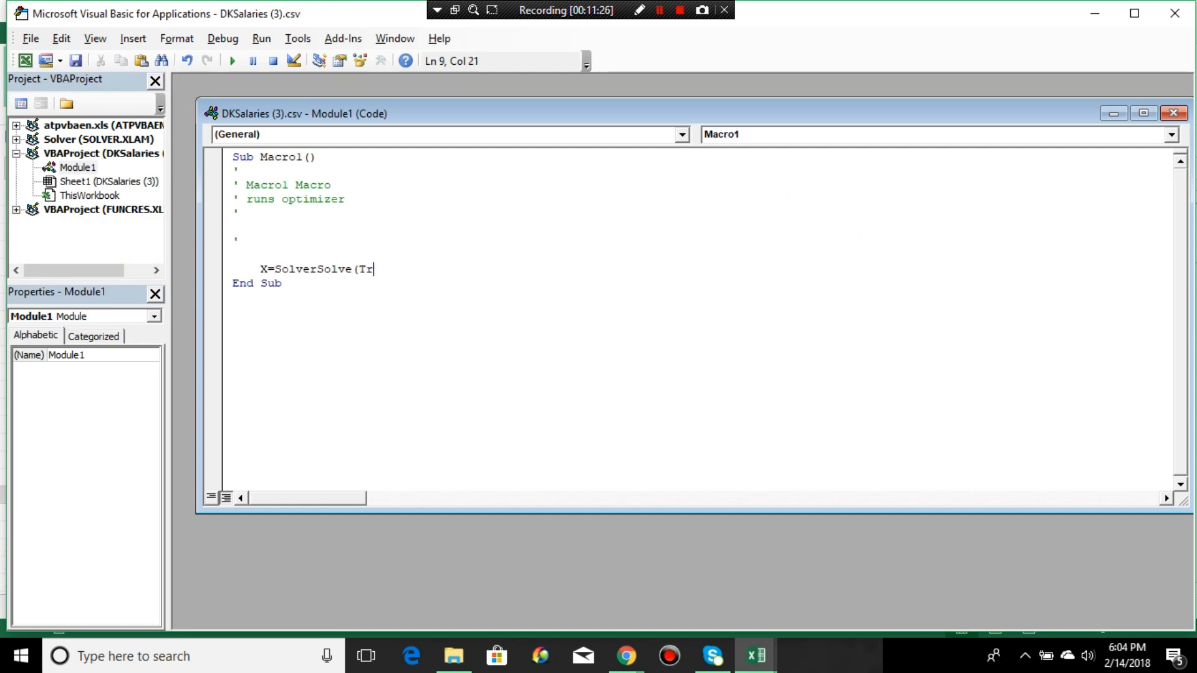
pyautogui.write('ue)')
pyautogui.click(233, 297)
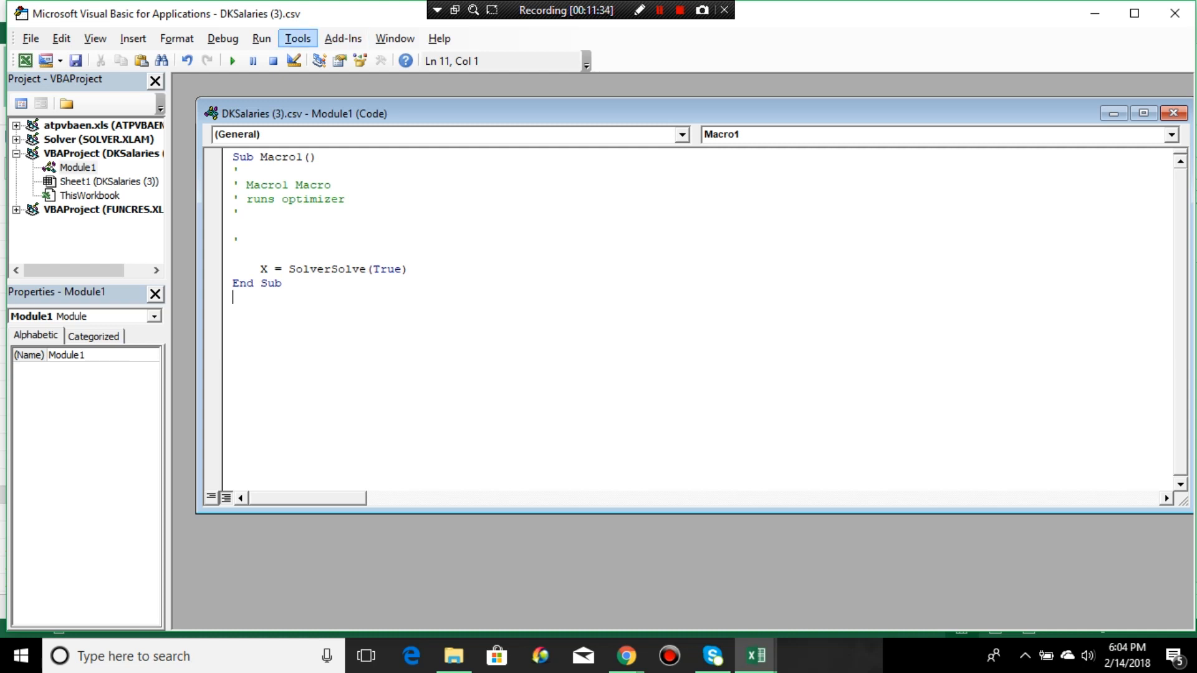
# - Enable the Solver reference for the workbook's VBA project
pyautogui.click(297, 38)
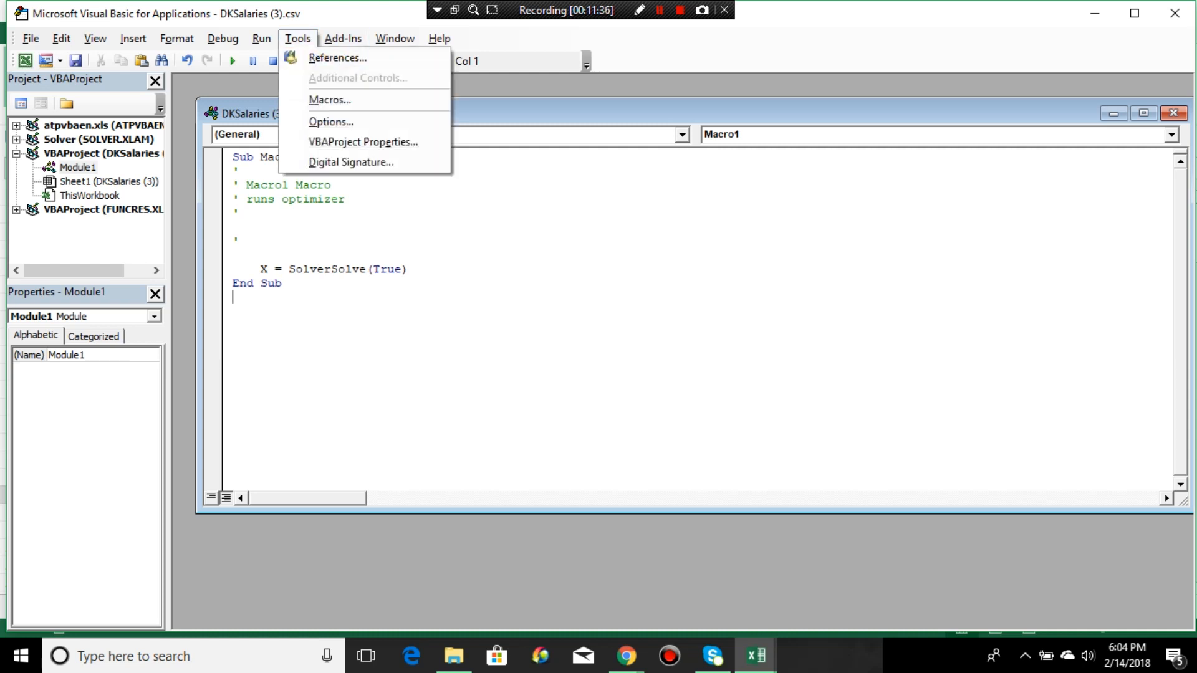
pyautogui.click(338, 58)
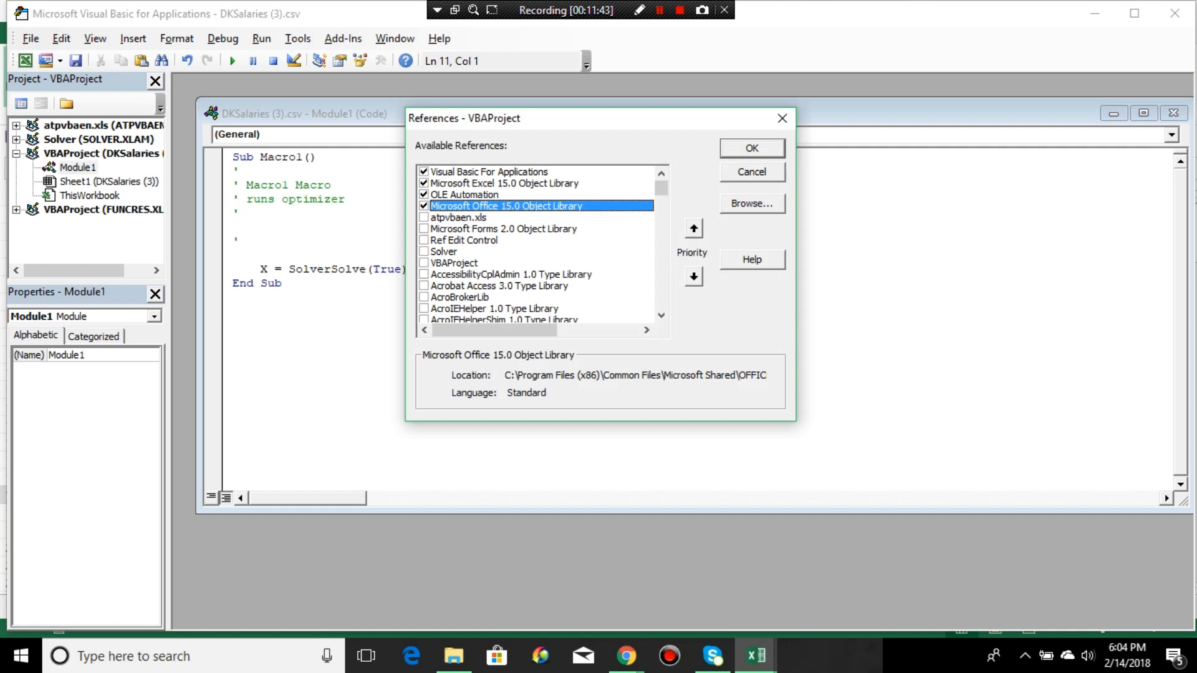
pyautogui.click(423, 252)
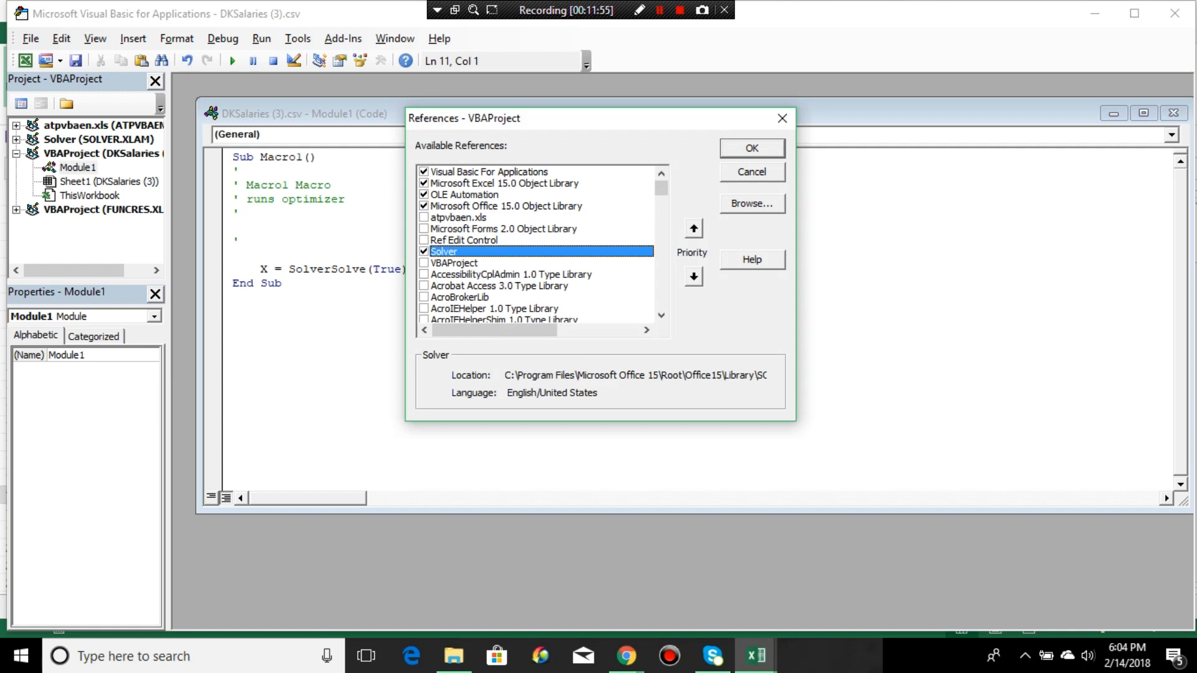
pyautogui.press('Return')
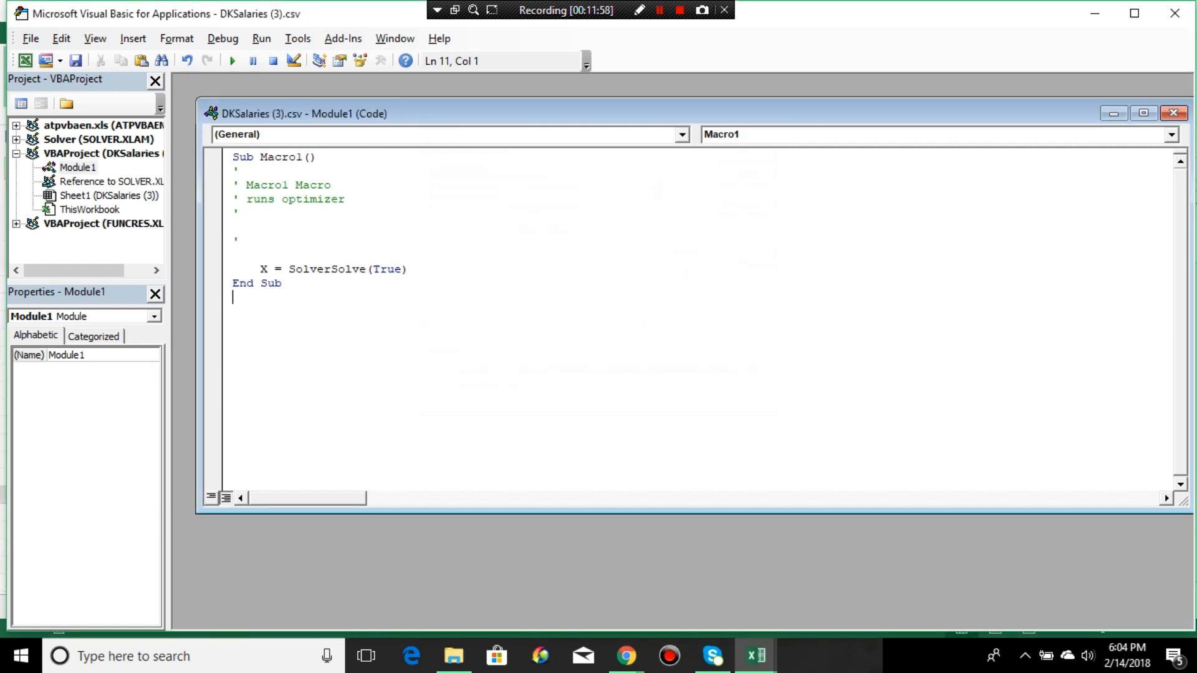
# - Close the Module1 and RibbonX_Code code windows and exit the Visual Basic editor back to the worksheet
pyautogui.click(1173, 113)
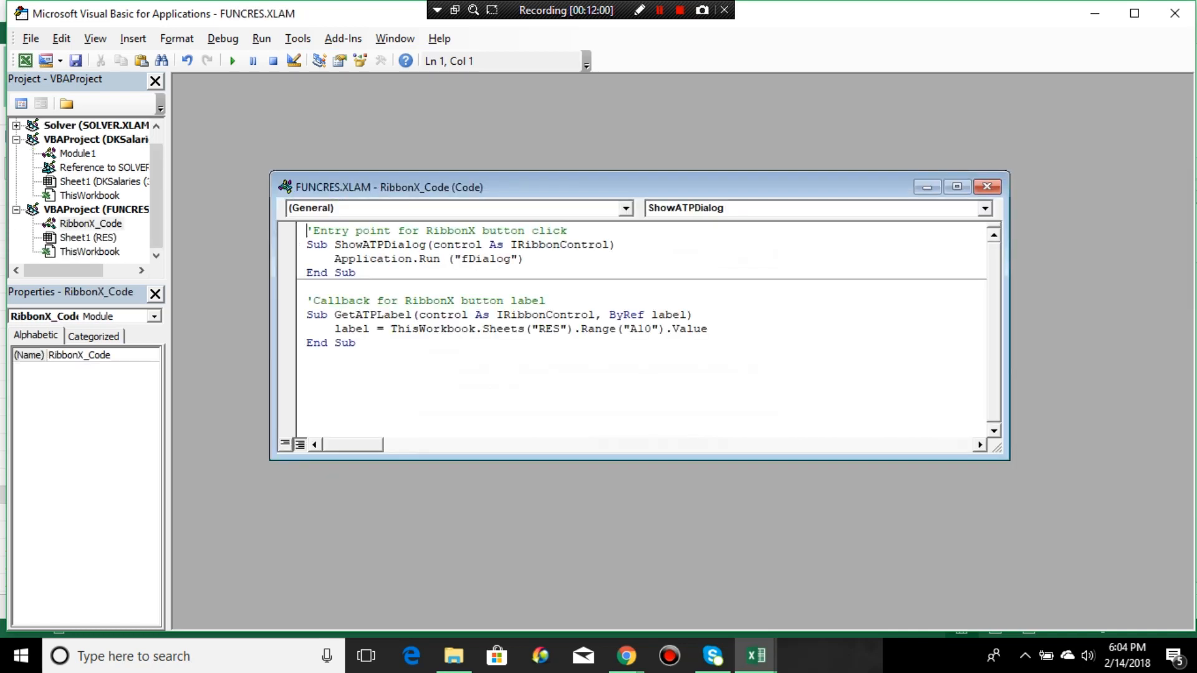
pyautogui.click(987, 187)
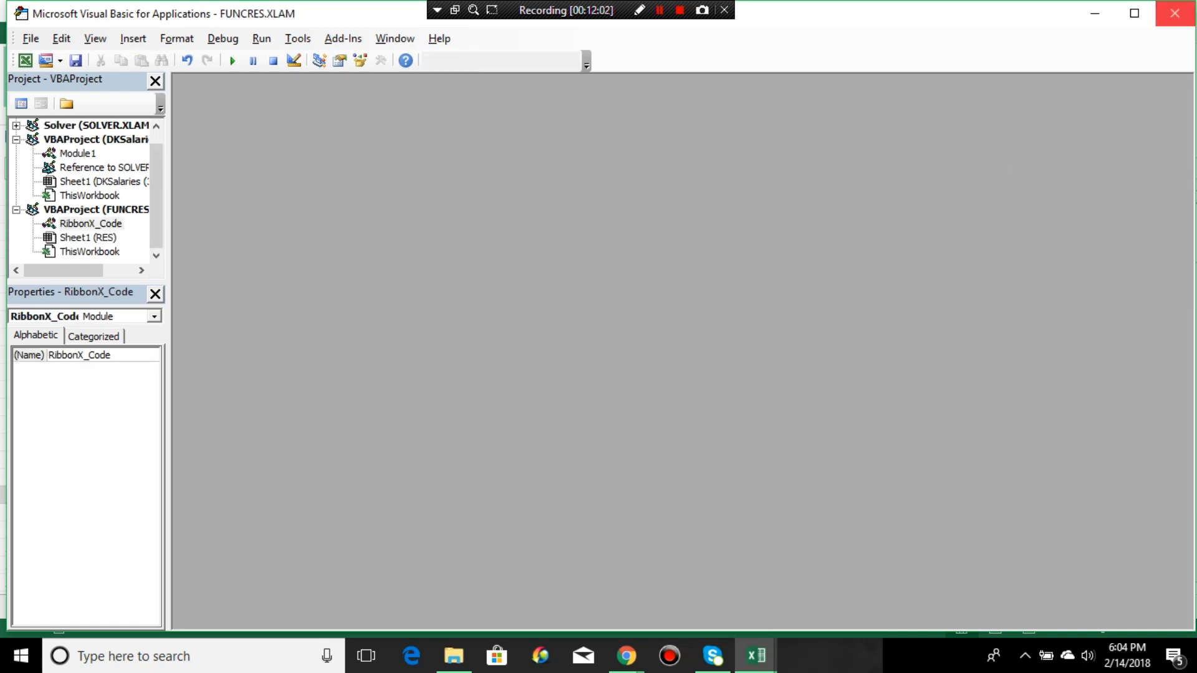
pyautogui.click(1174, 13)
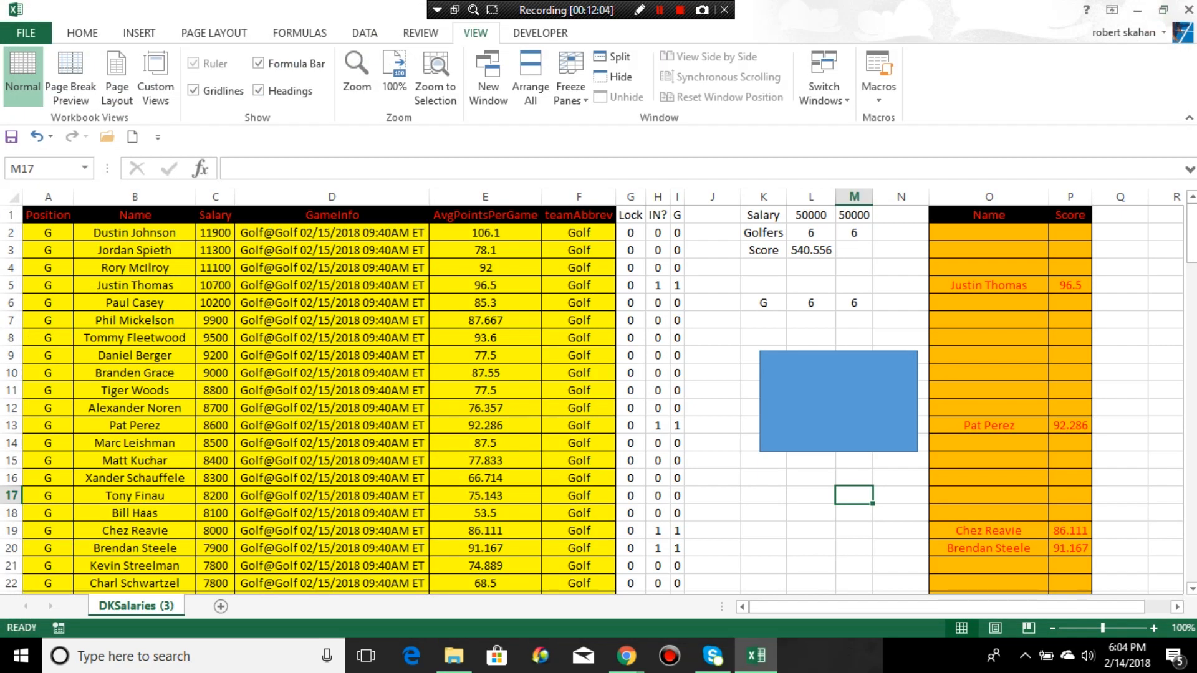
# - Reset the IN? column from H2 down to 0 and run the optimizer with the blue rectangle, performing this test twice
pyautogui.click(658, 233)
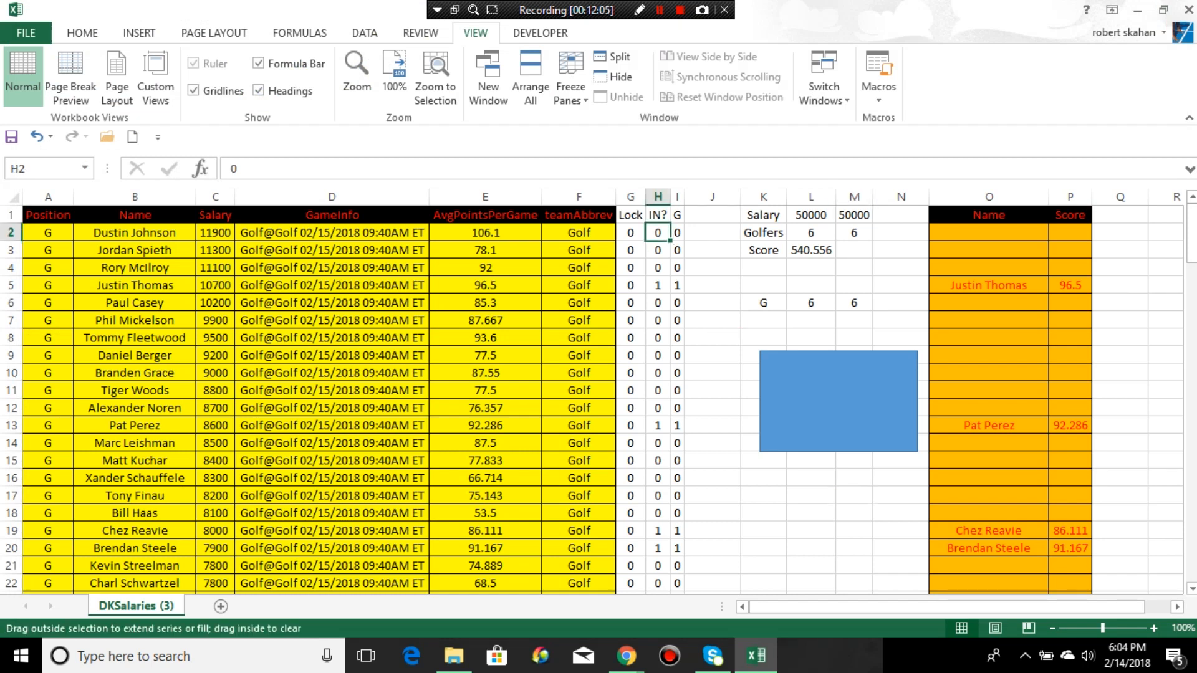
pyautogui.doubleClick(670, 241)
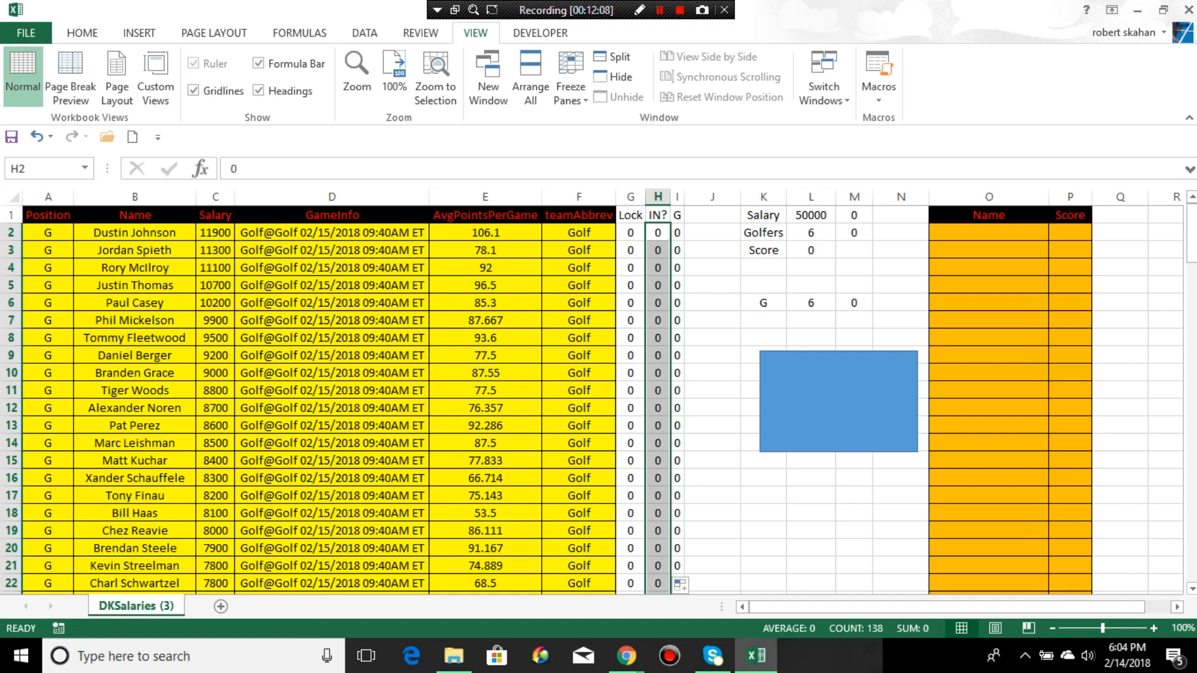
pyautogui.click(839, 401)
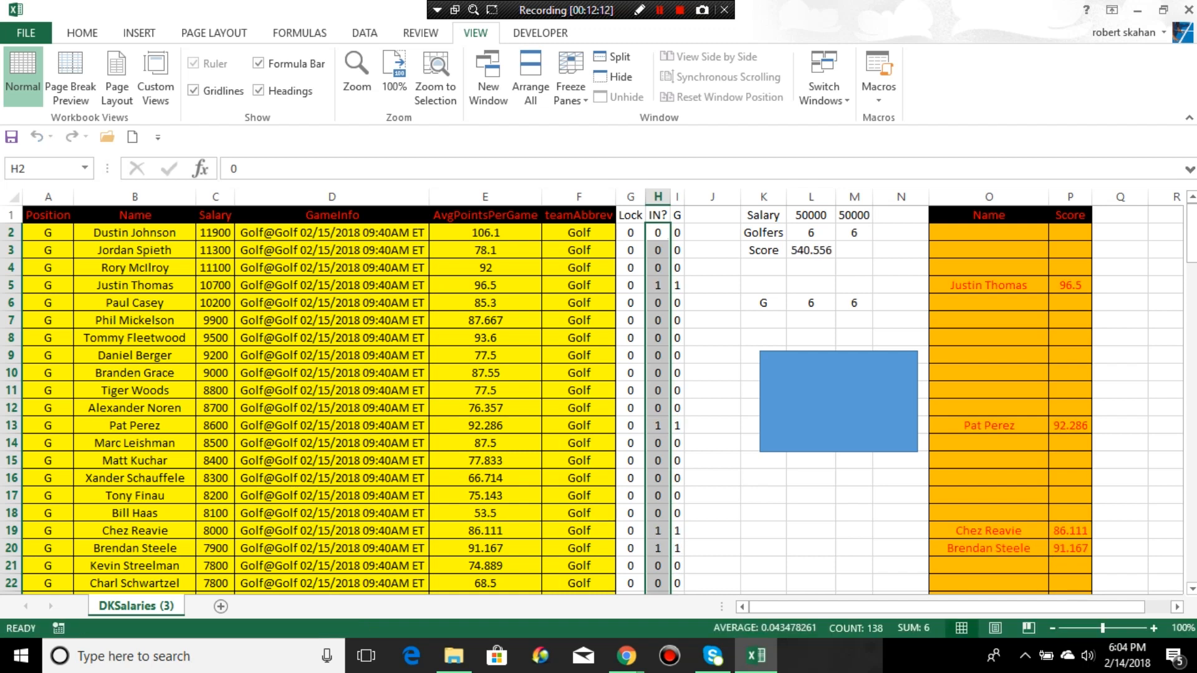
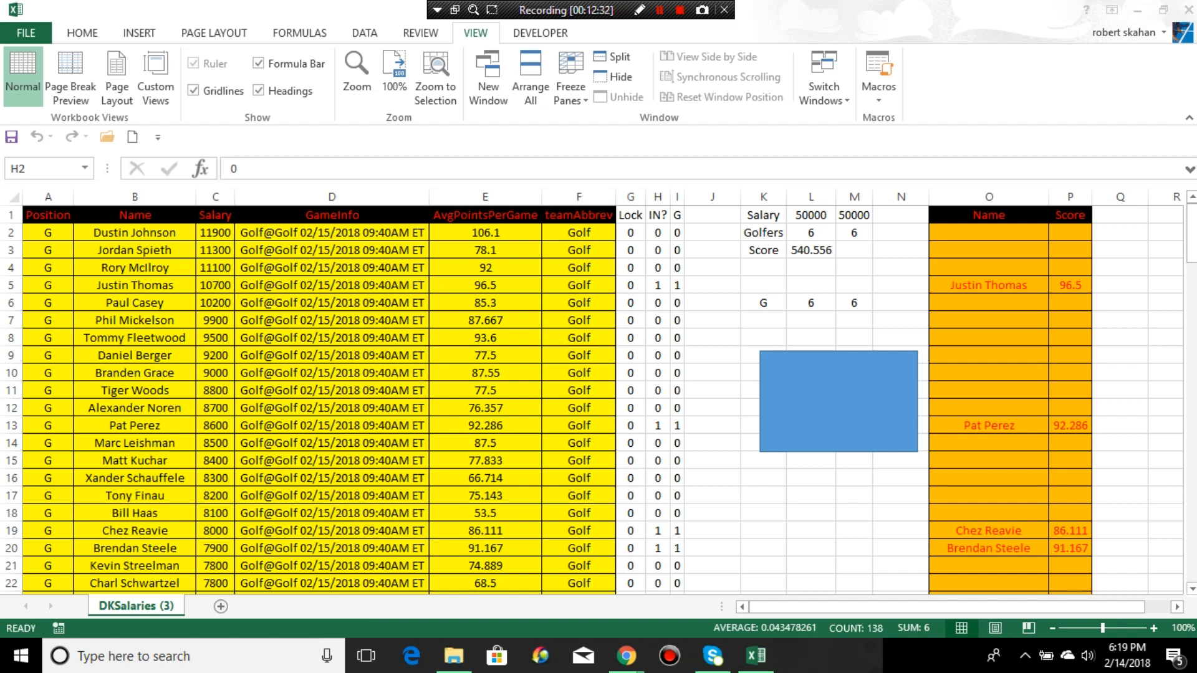
pyautogui.click(657, 232)
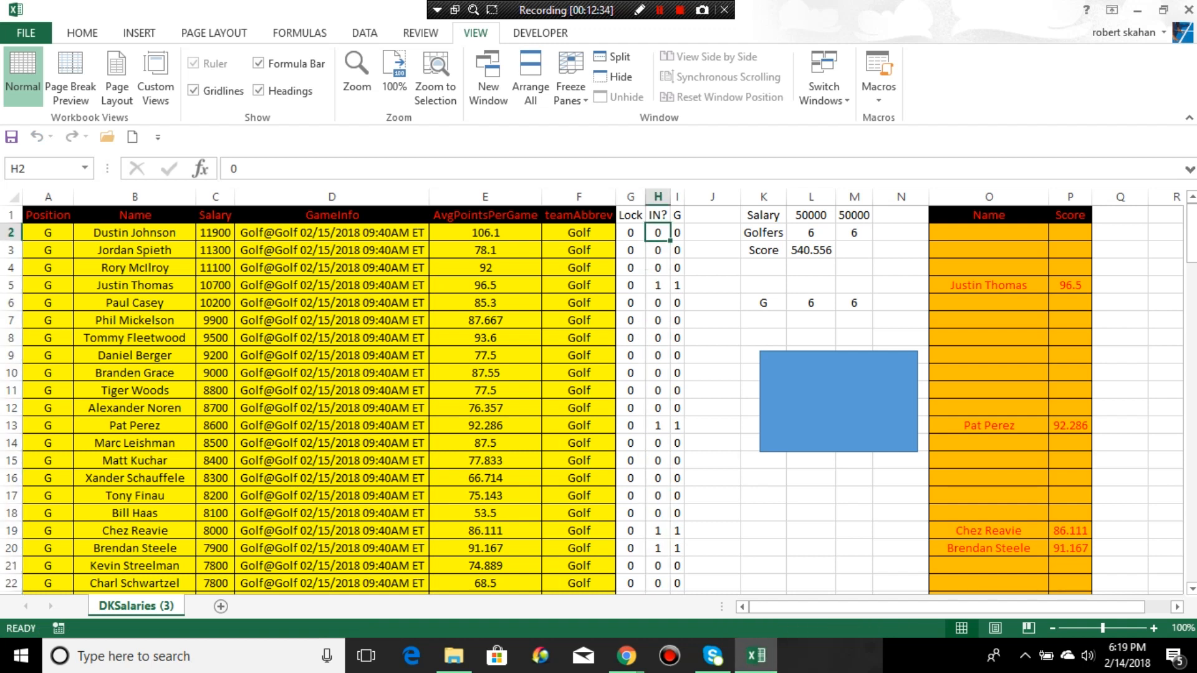
pyautogui.hotkey('ctrl', 'shift', 'Down')
pyautogui.write('0')
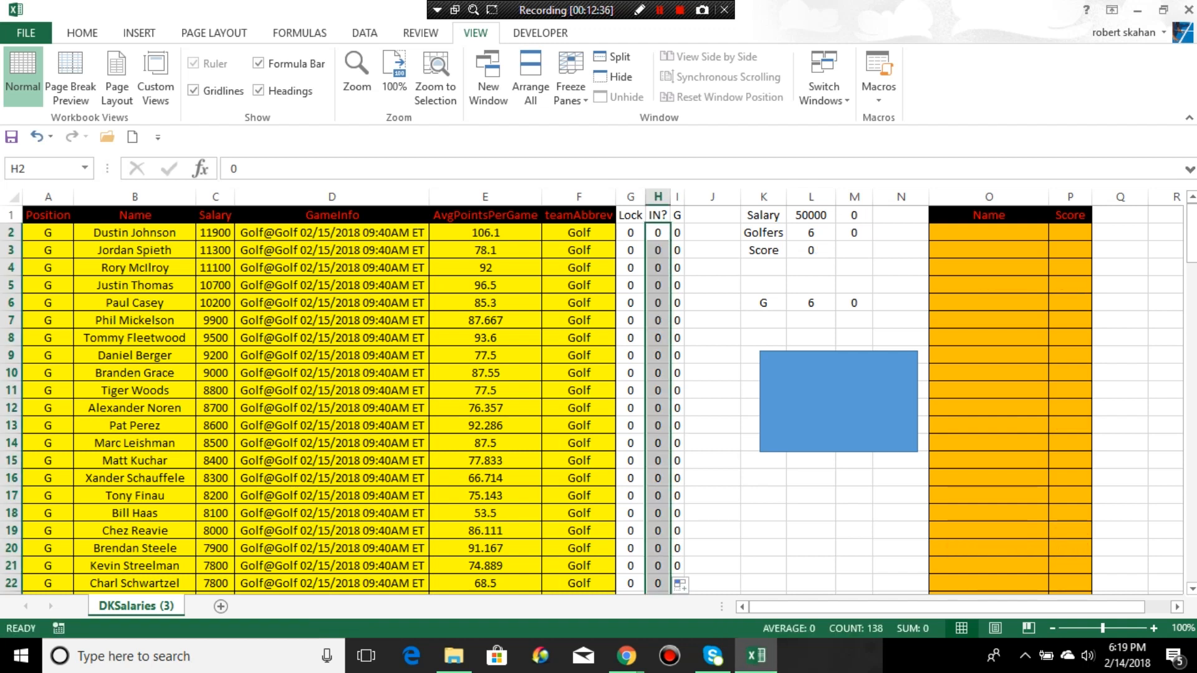
pyautogui.click(839, 401)
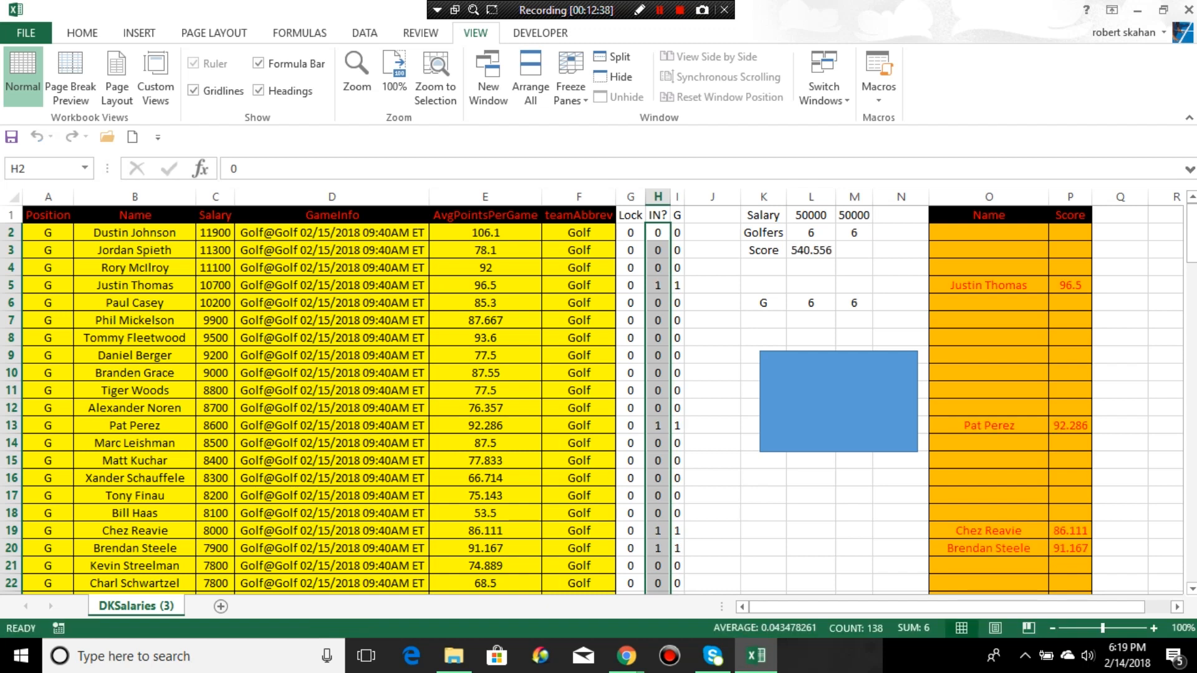
pyautogui.click(763, 530)
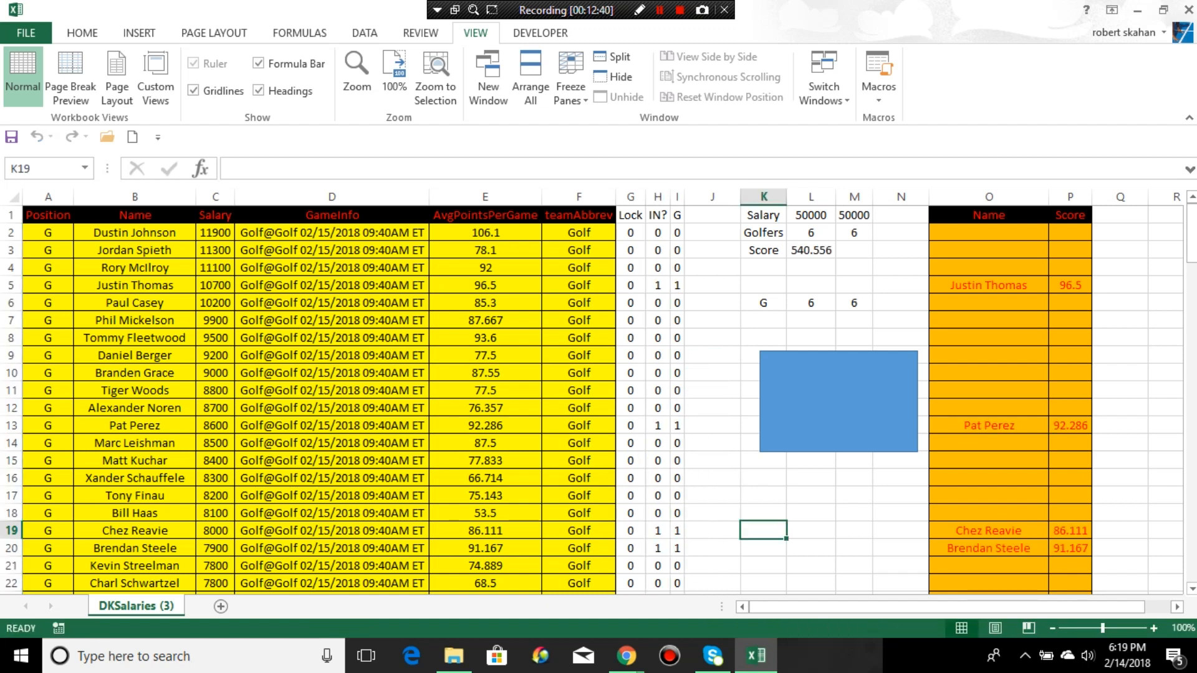
# - Label the blue rectangle "Run Optimizer" and center the text horizontally and vertically
pyautogui.rightClick(803, 405)
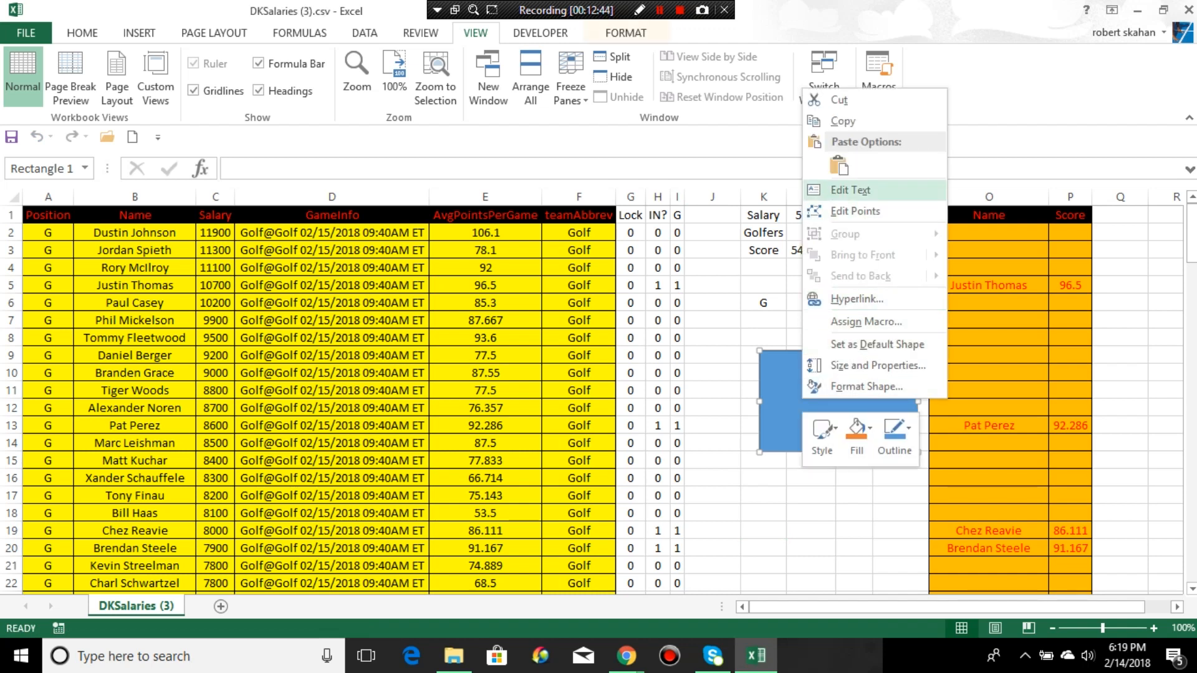
pyautogui.click(850, 190)
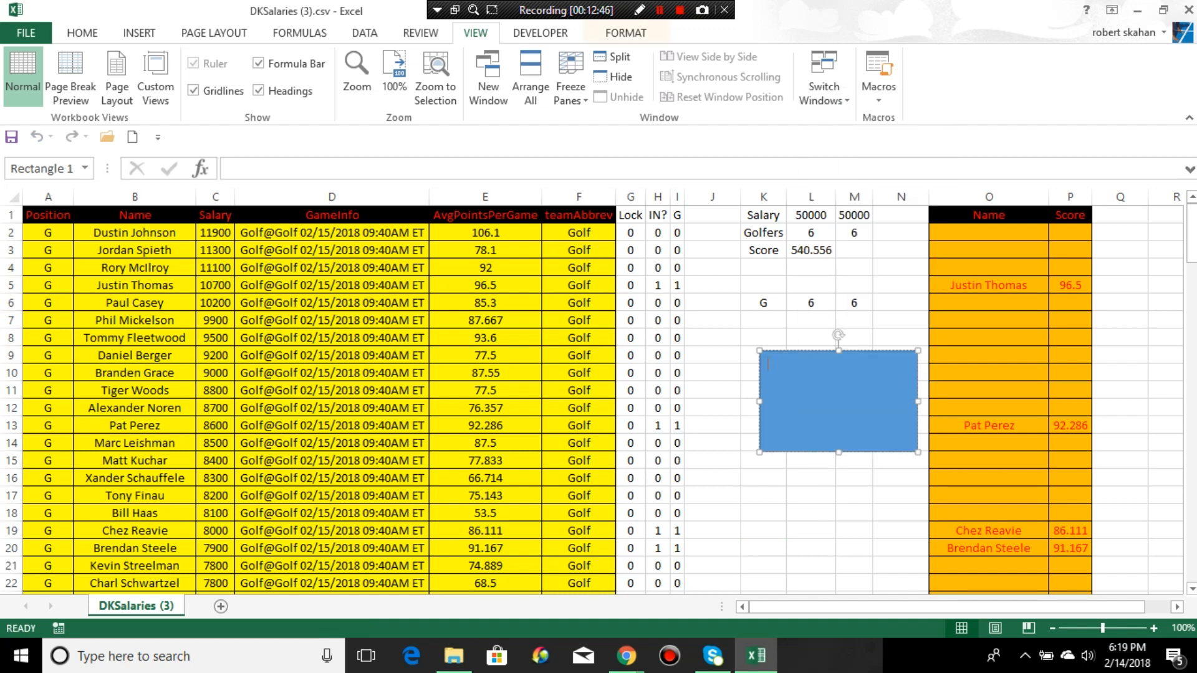
pyautogui.write('Run Optimizer')
pyautogui.click(82, 32)
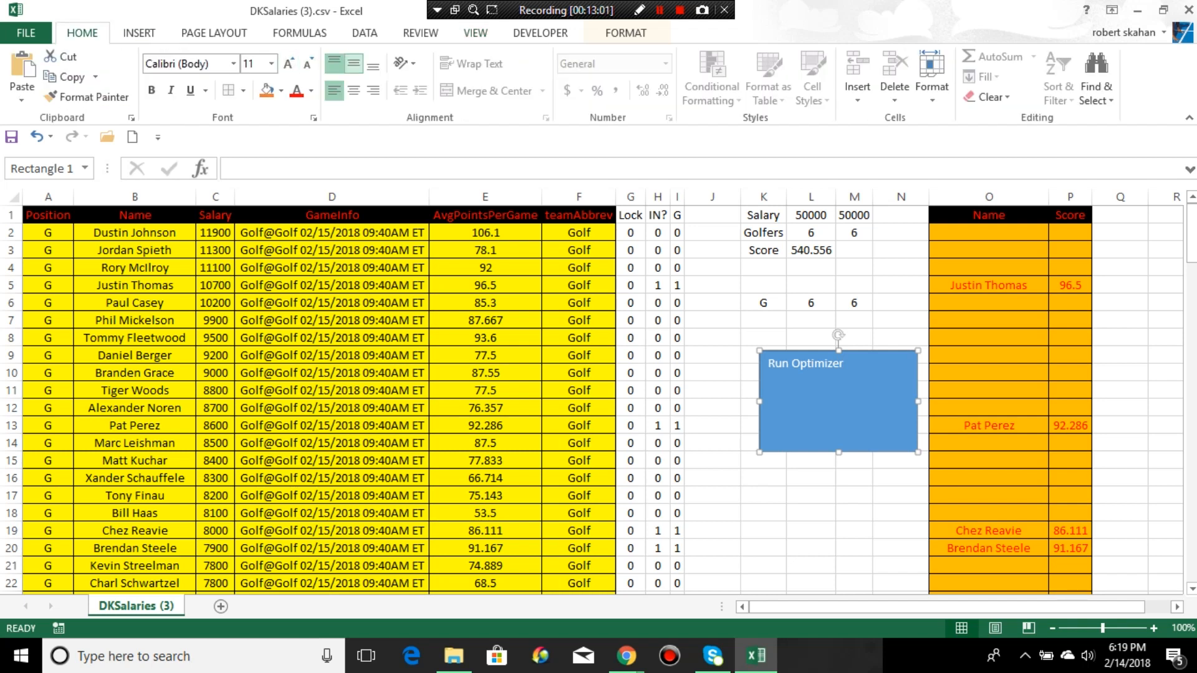
pyautogui.click(353, 63)
pyautogui.click(353, 90)
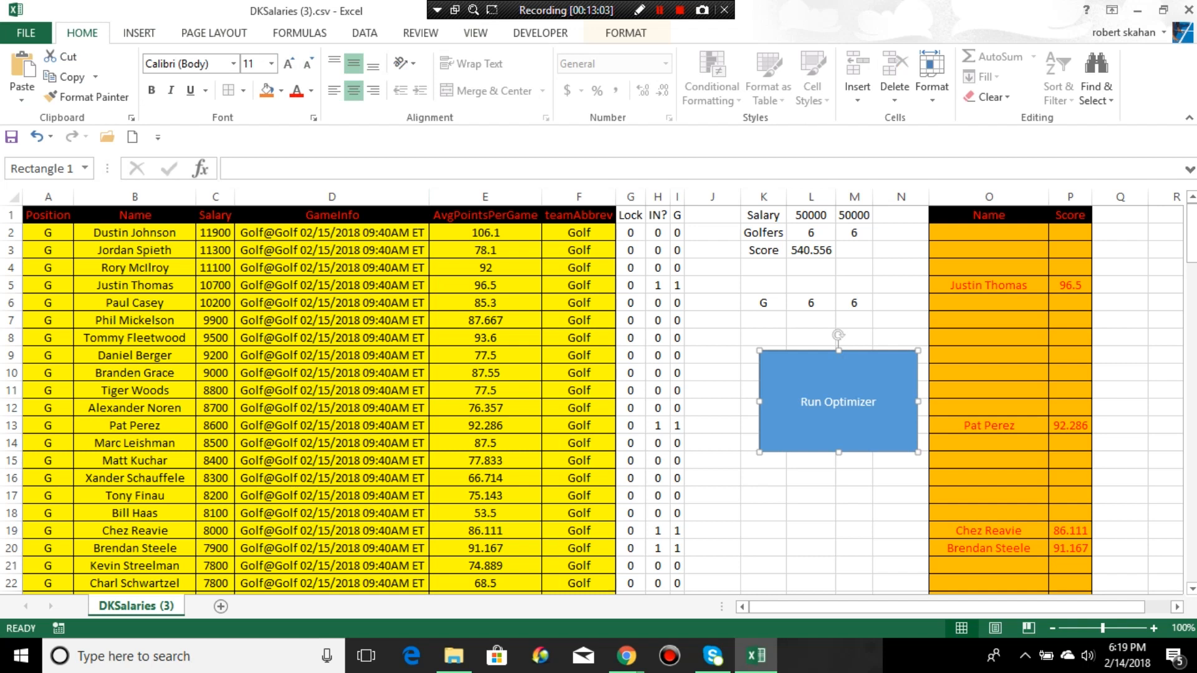
# - Format the "Run Optimizer" label with font size 20 and red text
pyautogui.moveTo(877, 402); pyautogui.dragTo(799, 402)
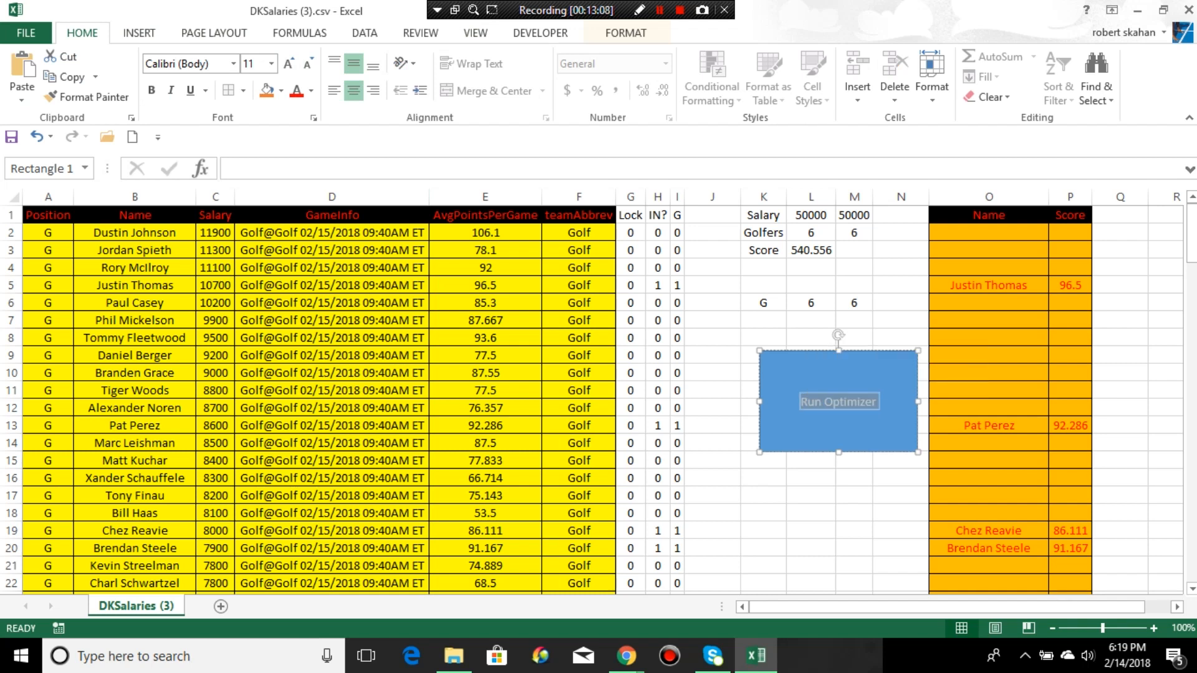
pyautogui.click(271, 63)
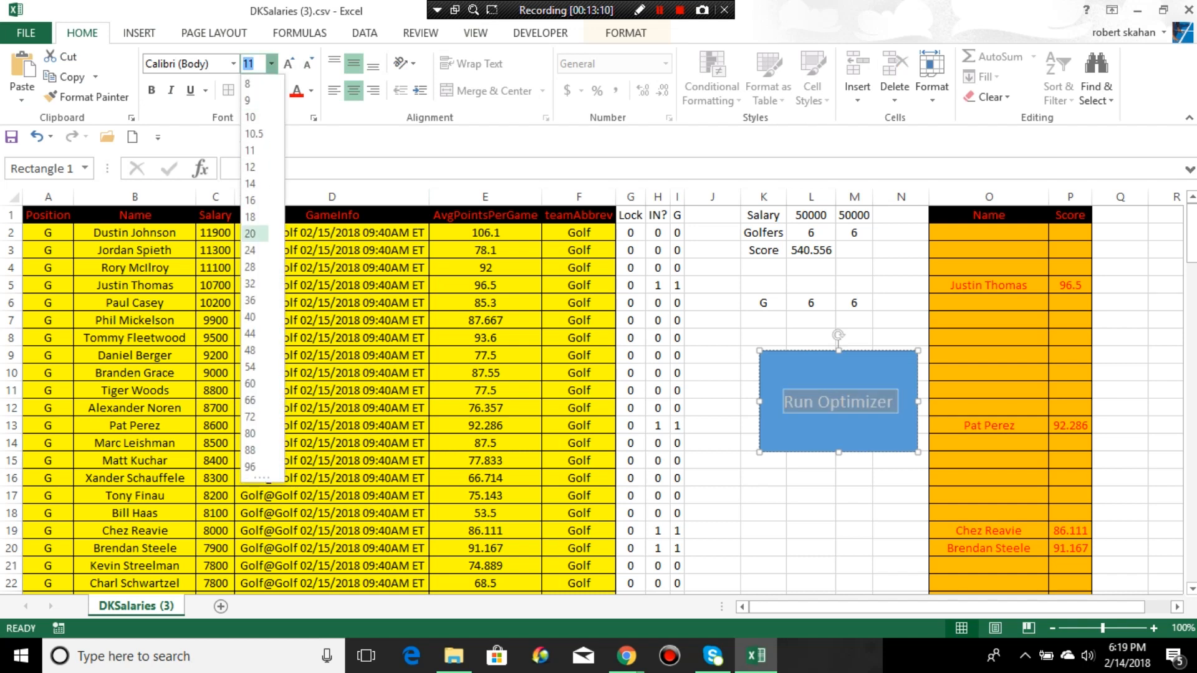
pyautogui.click(250, 233)
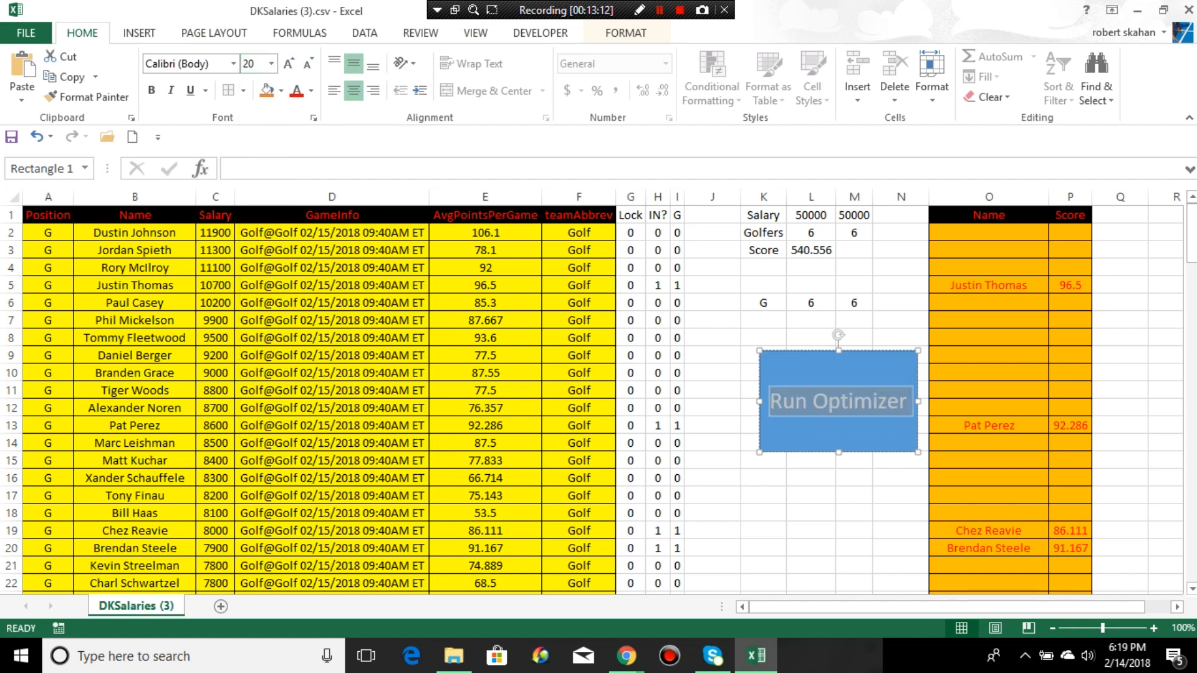
pyautogui.click(296, 90)
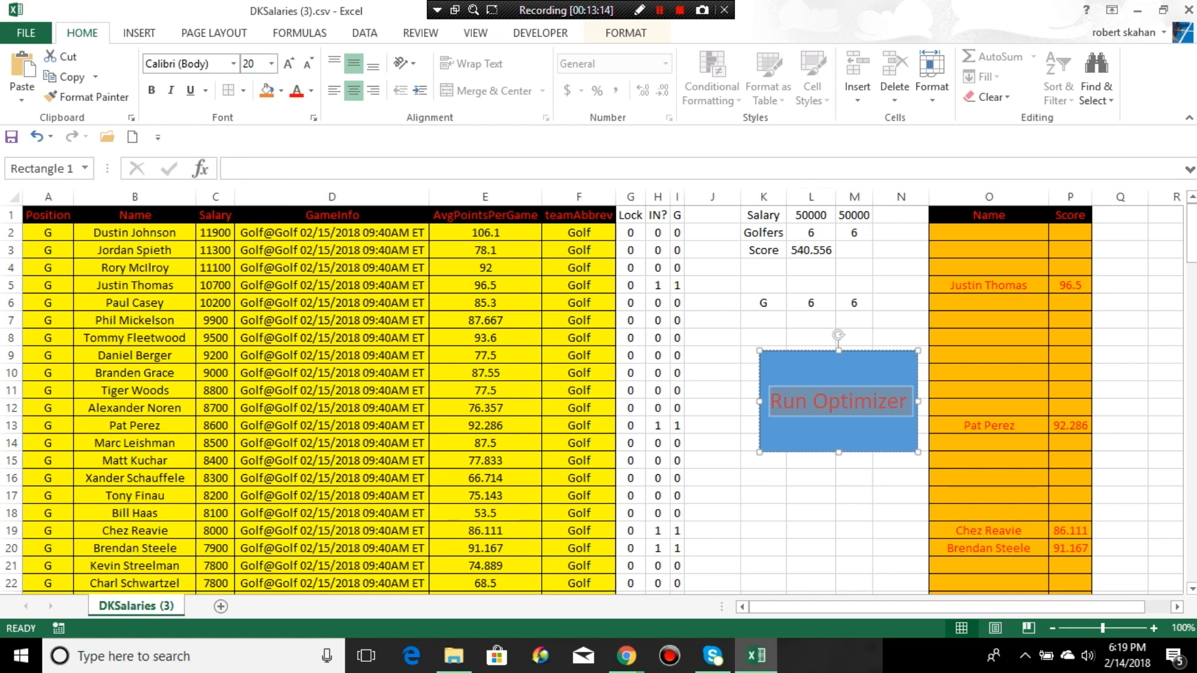
pyautogui.click(810, 530)
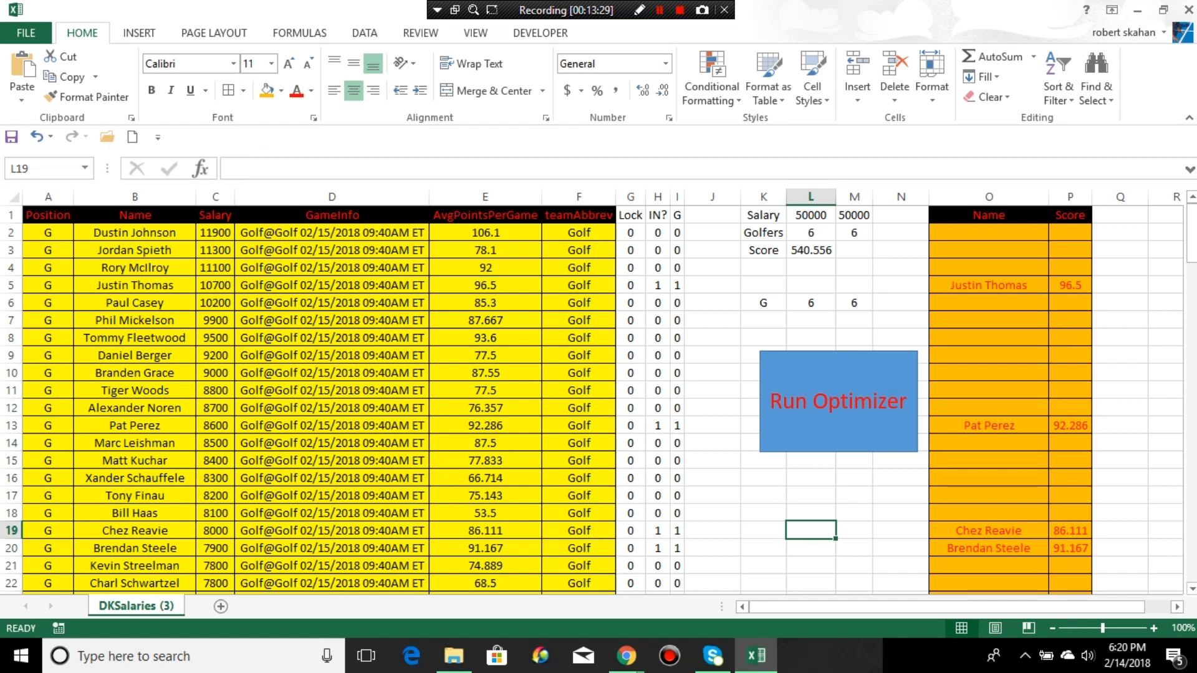
# - Draw a second rectangle below the Run Optimizer button, about 1.04" high, and widen it to about 1.94"
pyautogui.click(214, 33)
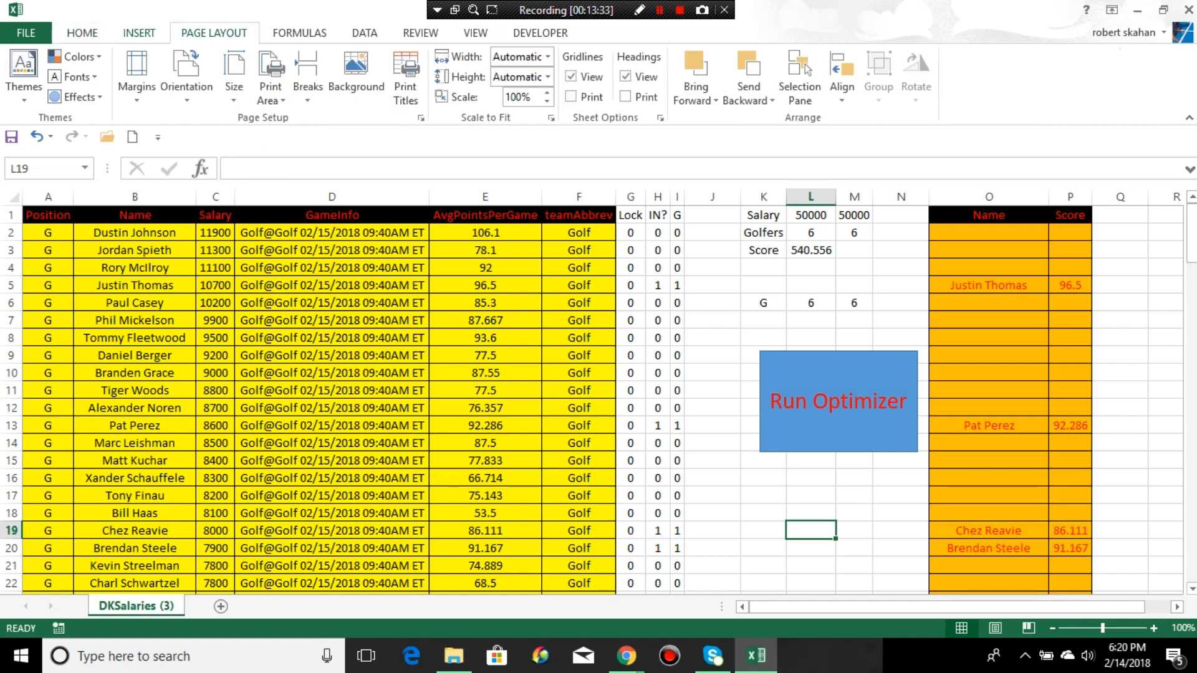
pyautogui.click(139, 33)
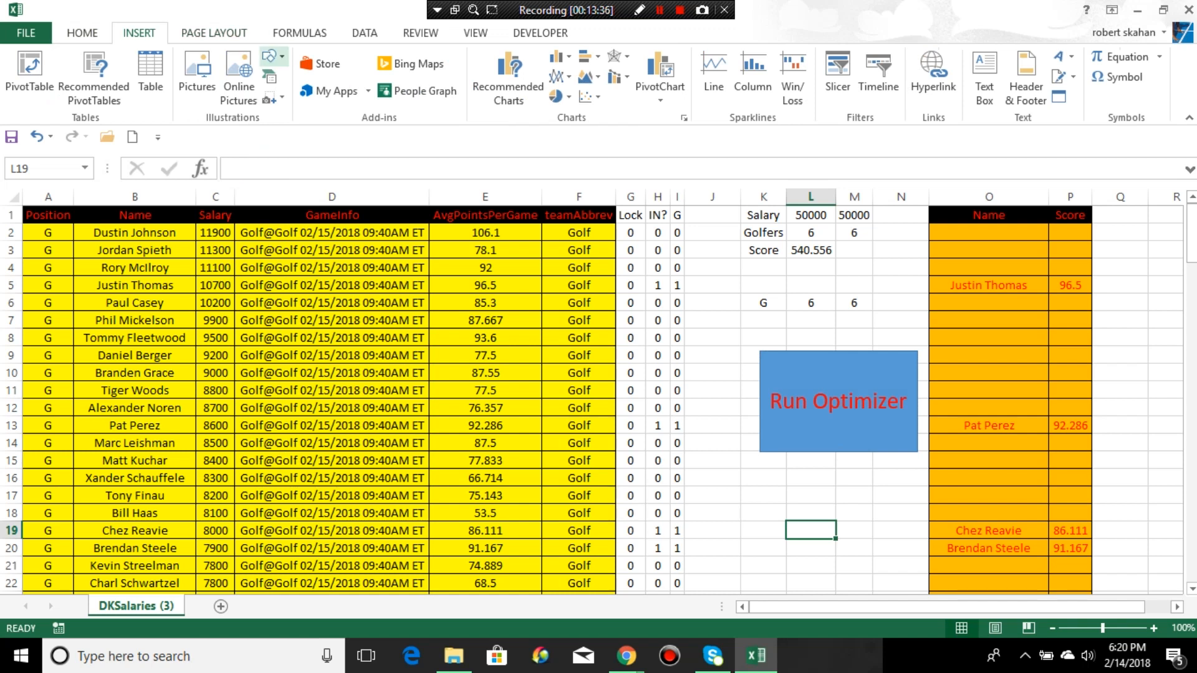
pyautogui.click(272, 56)
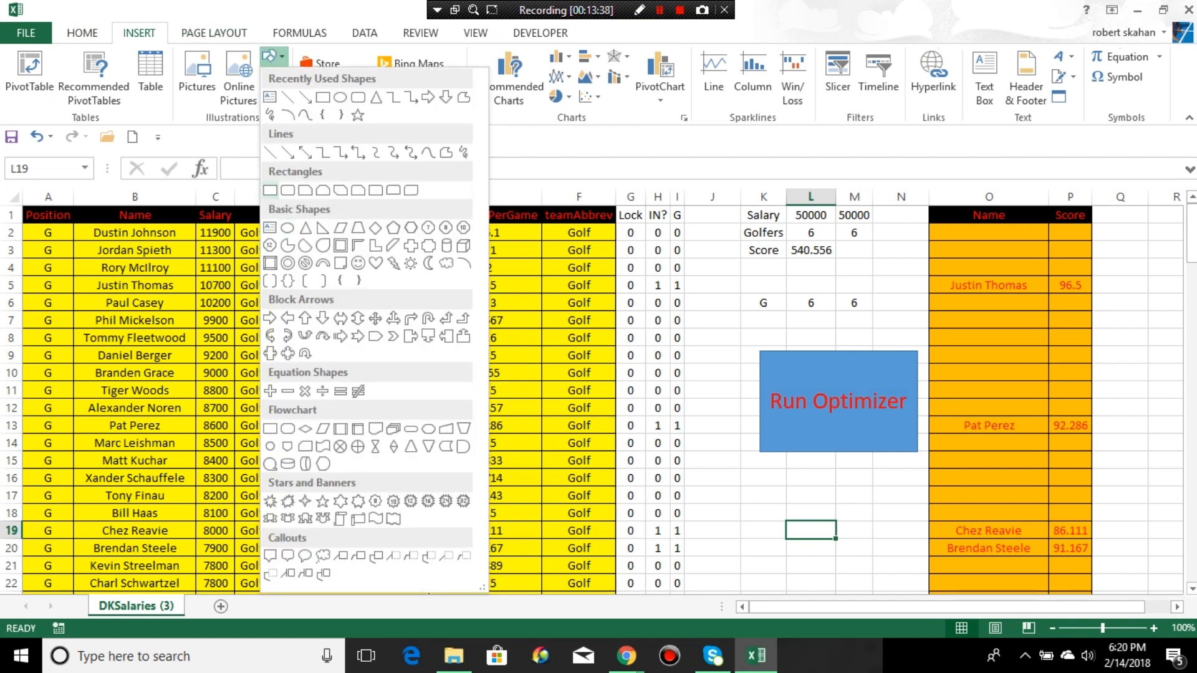
pyautogui.click(270, 190)
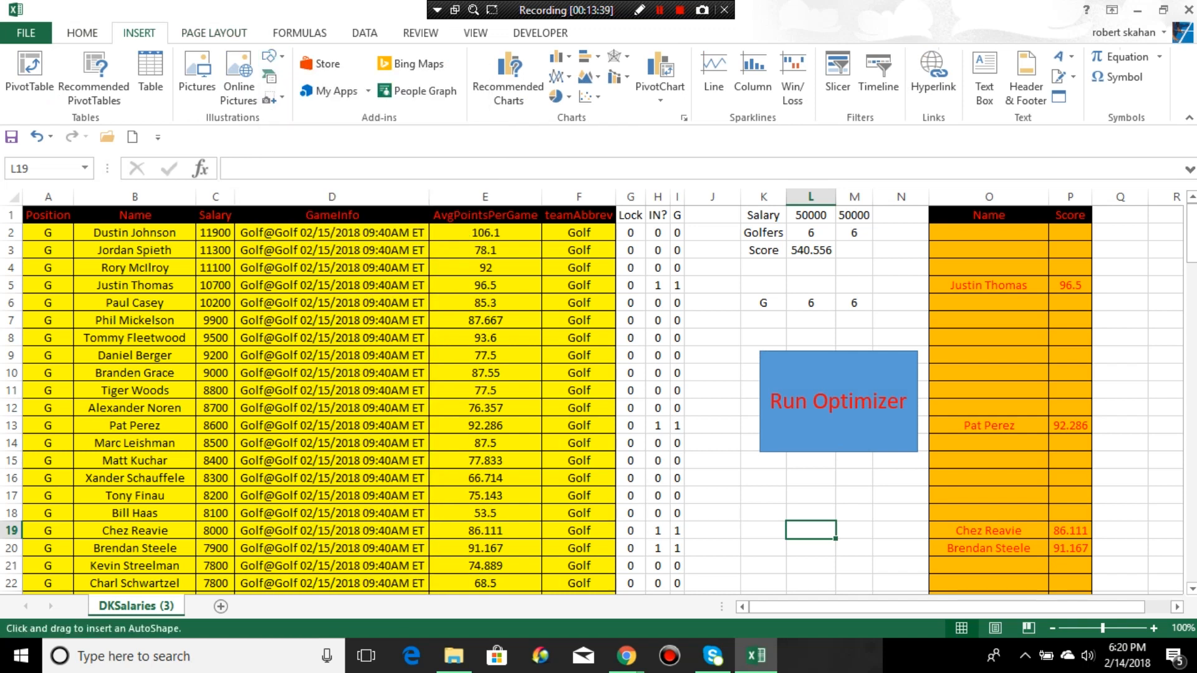
pyautogui.moveTo(763, 477)
pyautogui.mouseDown()
pyautogui.moveTo(901, 484)
pyautogui.moveTo(921, 566)
pyautogui.mouseUp()
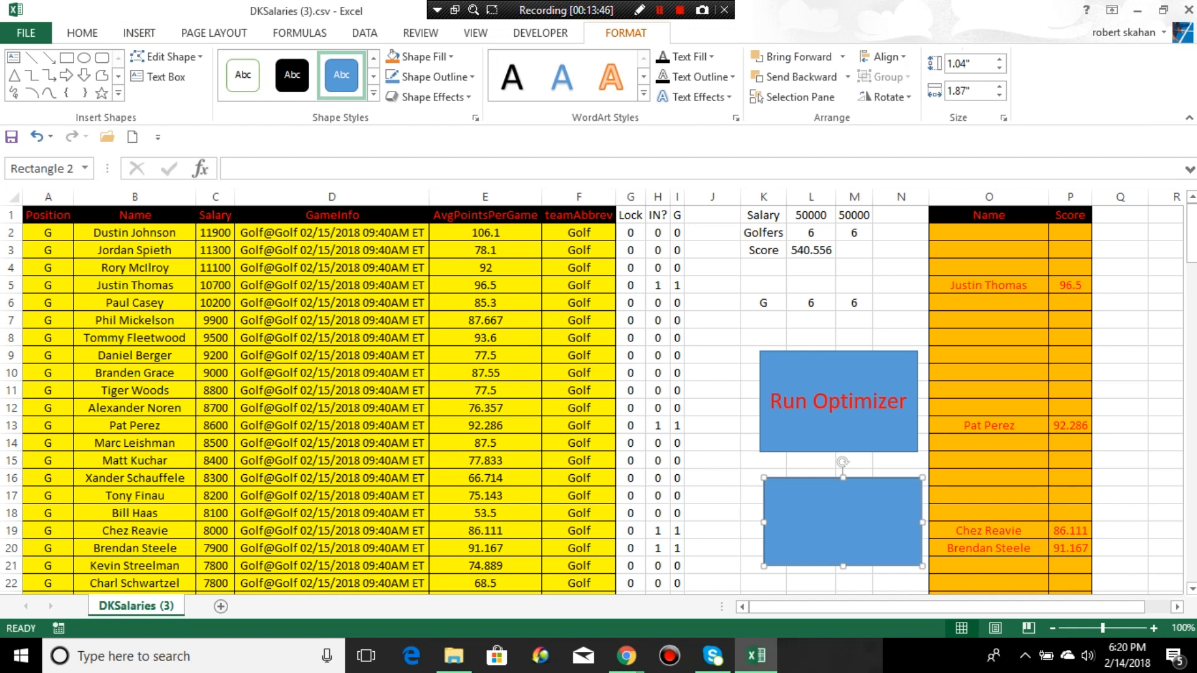
pyautogui.moveTo(764, 522); pyautogui.dragTo(757, 521)
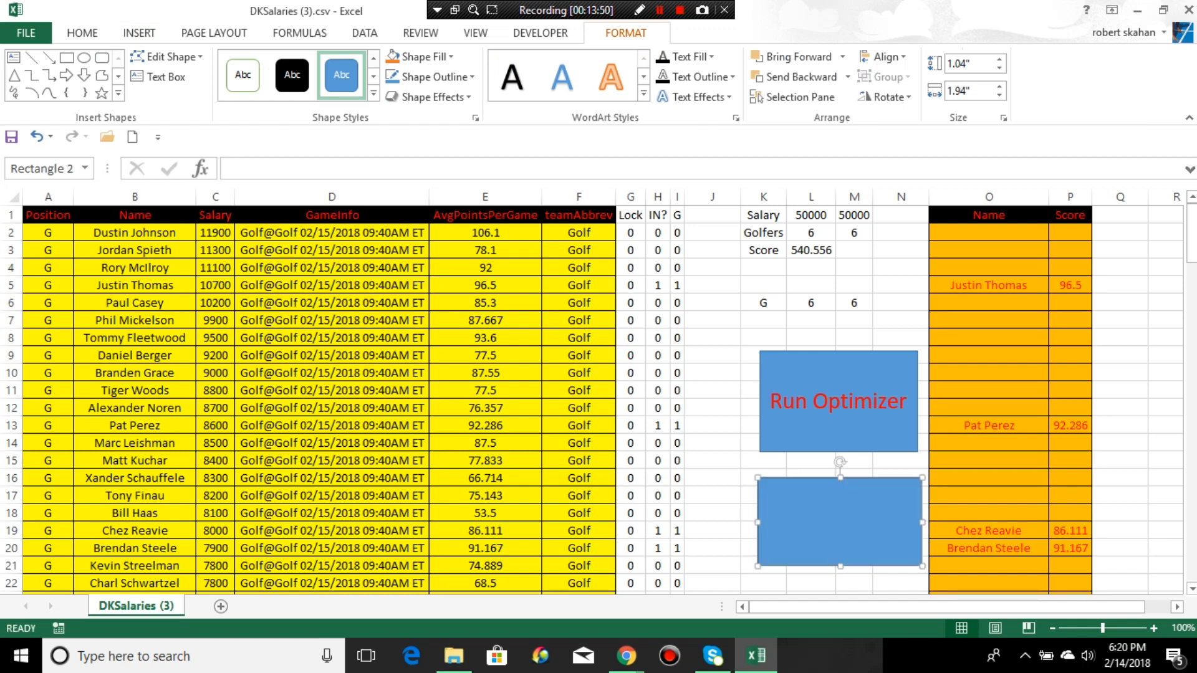
pyautogui.moveTo(712, 478); pyautogui.dragTo(712, 493)
pyautogui.click(712, 548)
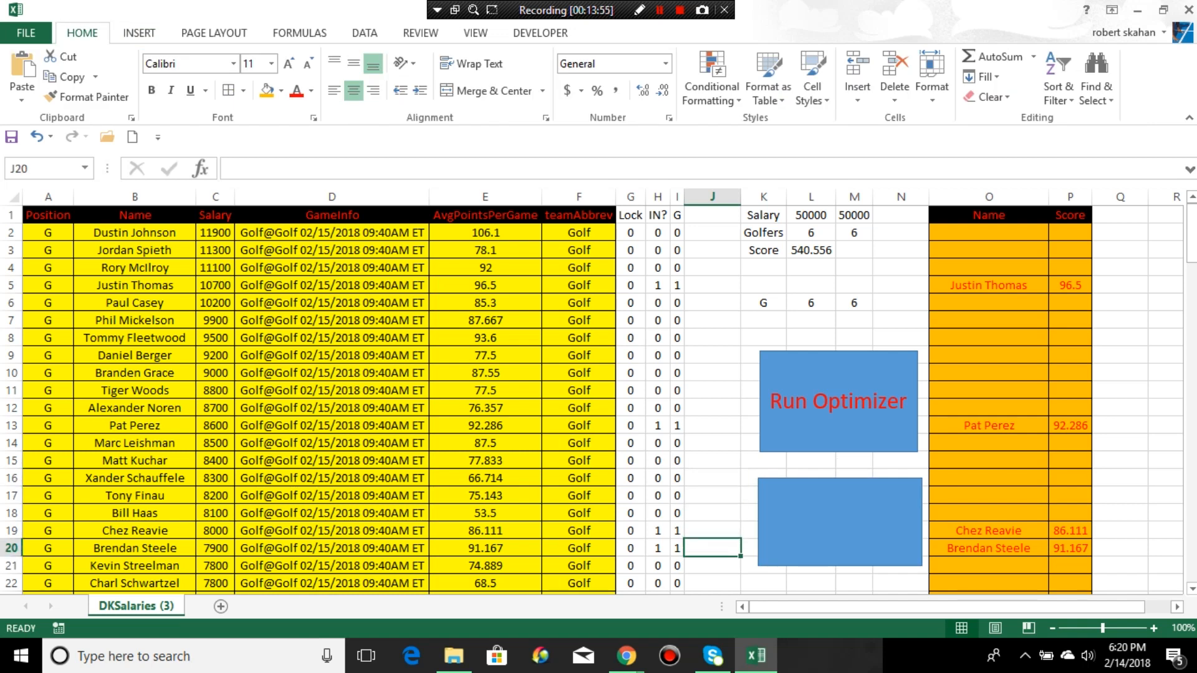
# - Start recording a new macro named Macro2, stored in this workbook, with the description "clear optimizer"
pyautogui.click(475, 33)
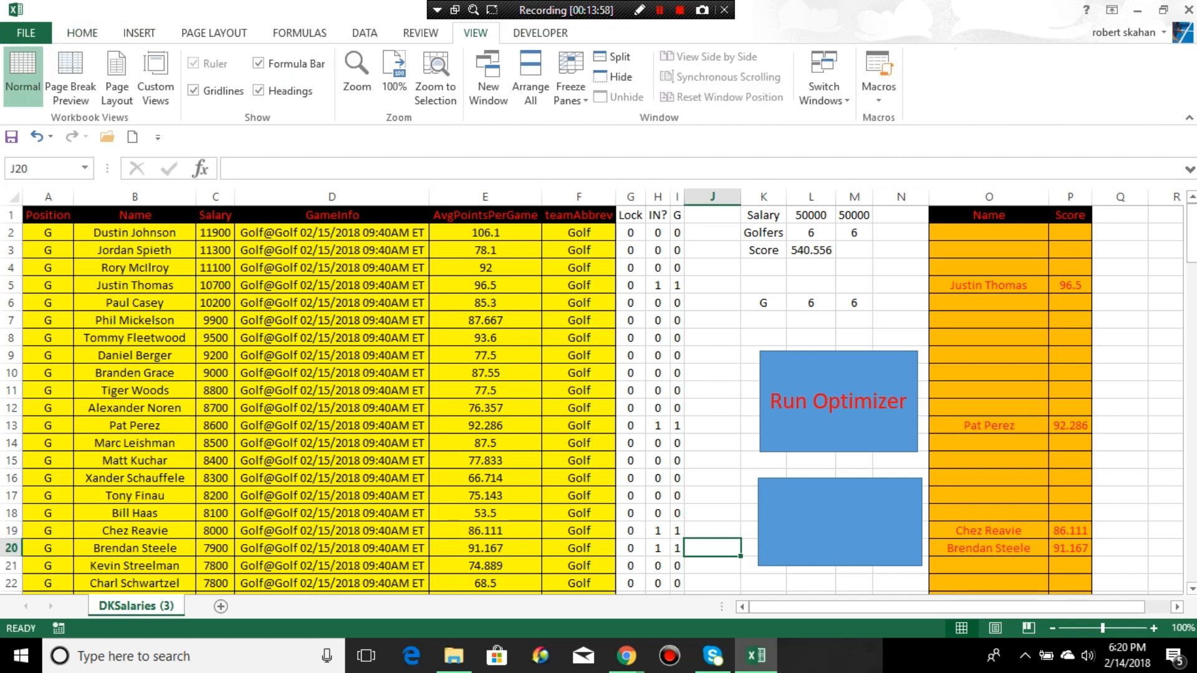
pyautogui.click(879, 87)
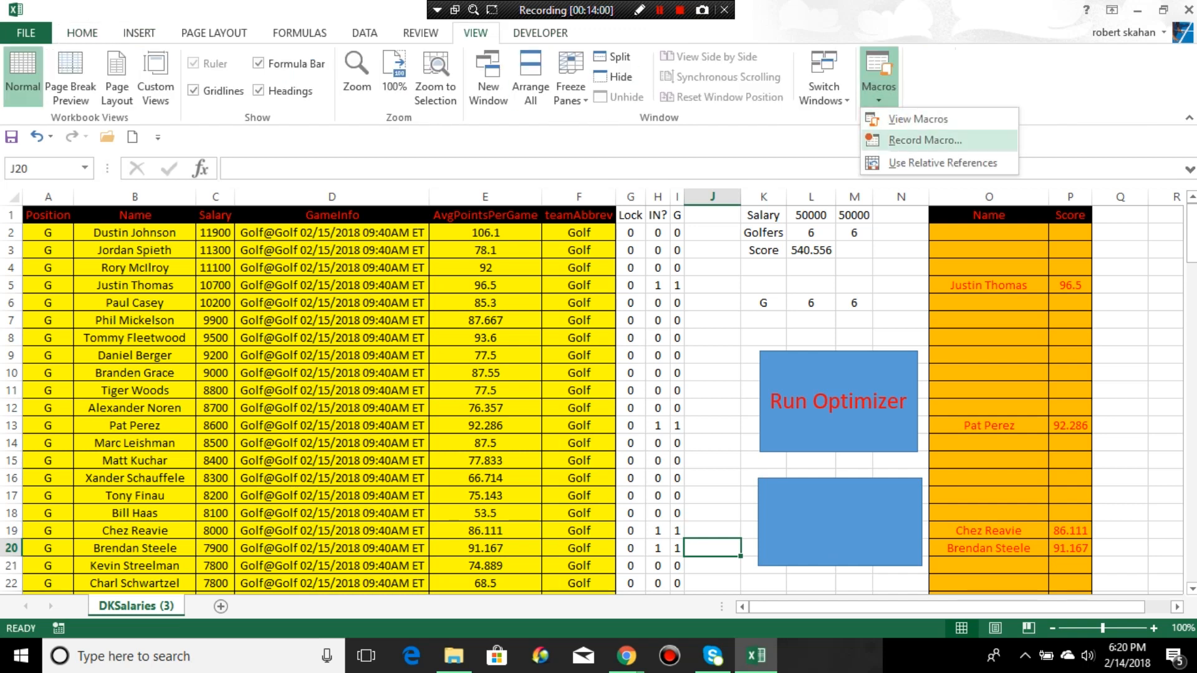
pyautogui.click(925, 140)
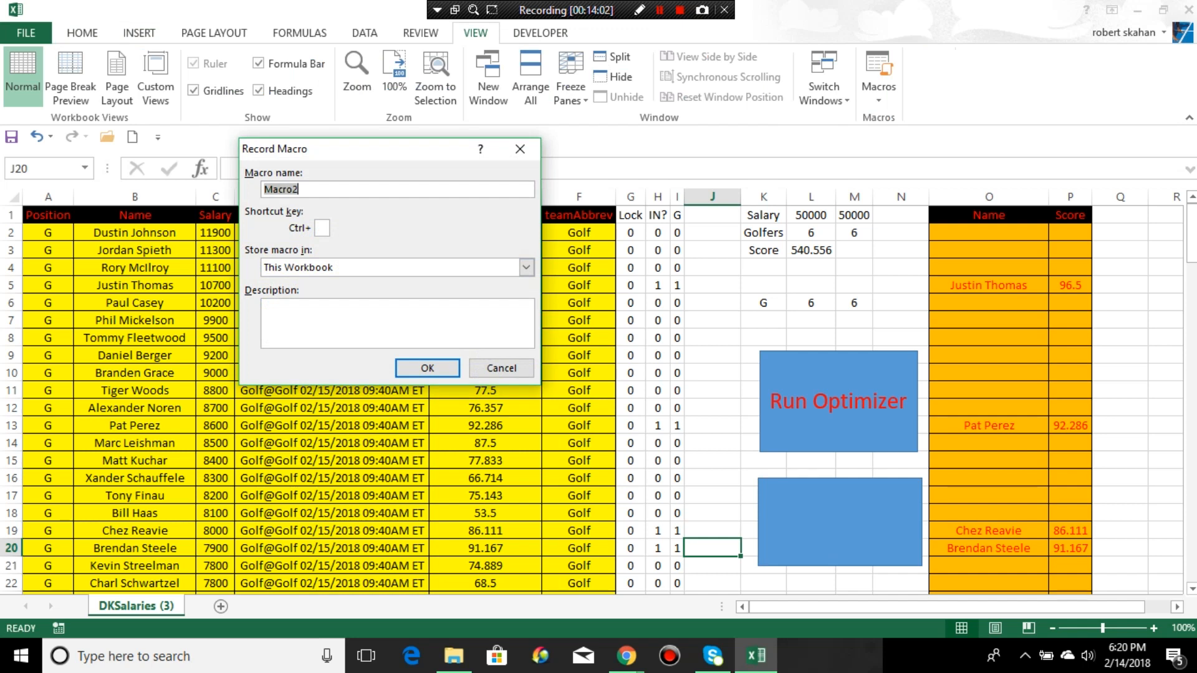
pyautogui.click(397, 323)
pyautogui.write('clear')
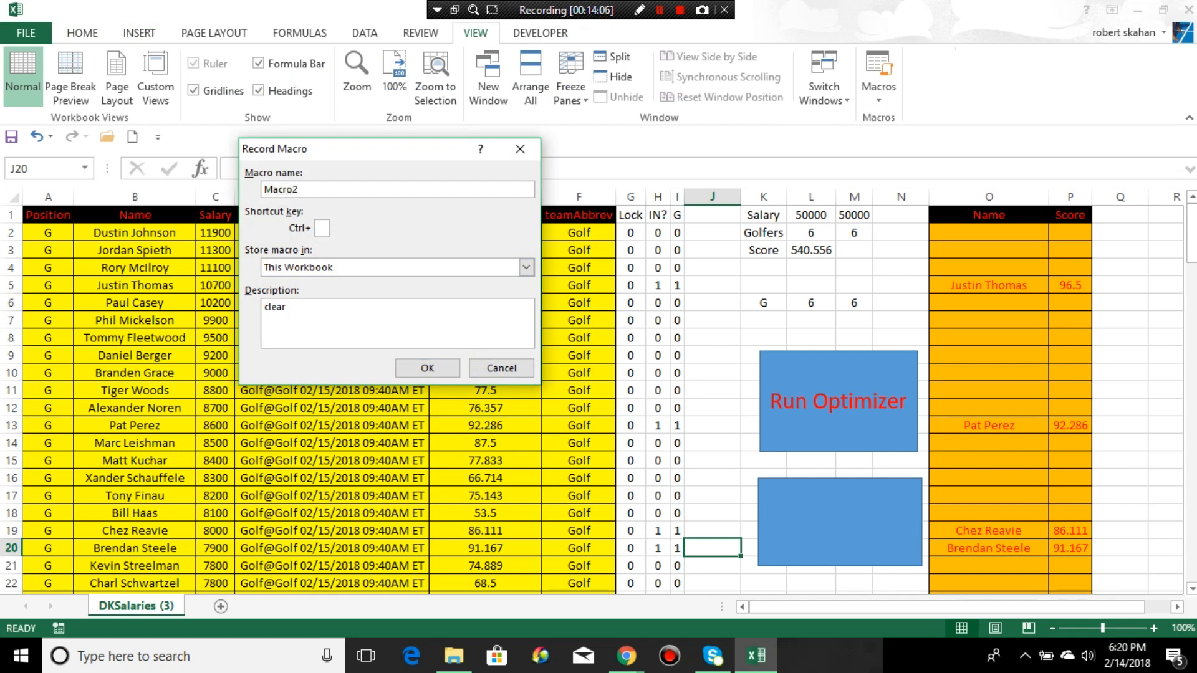
pyautogui.write(' optimizer')
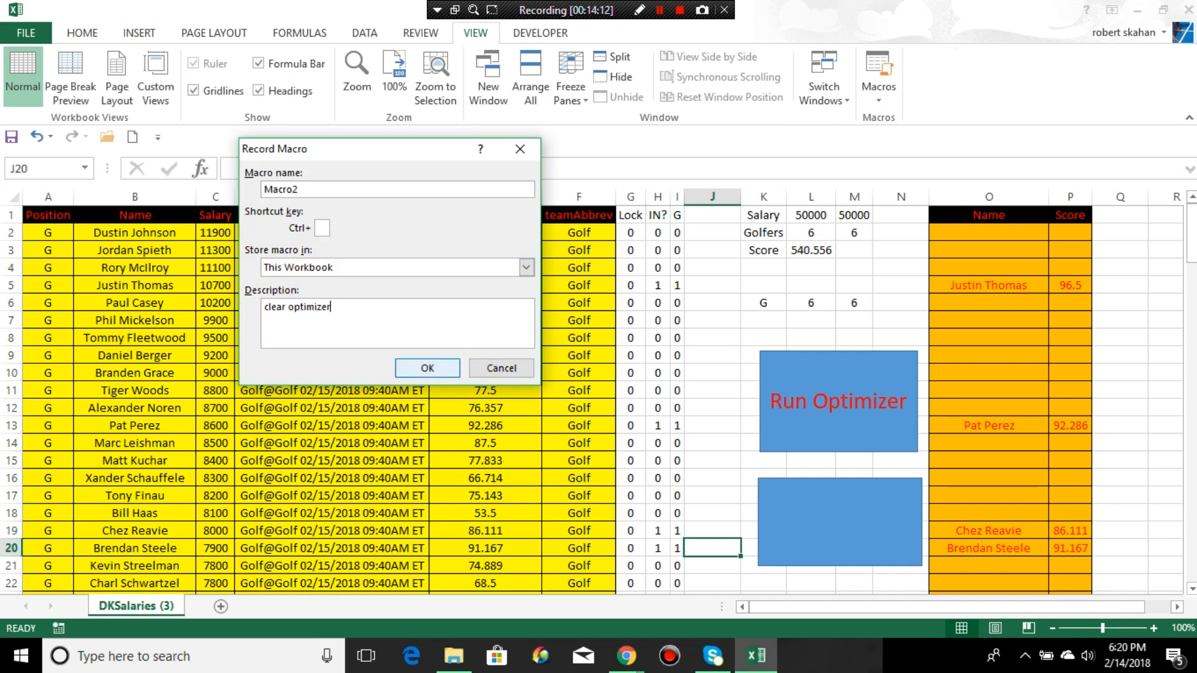
pyautogui.click(427, 368)
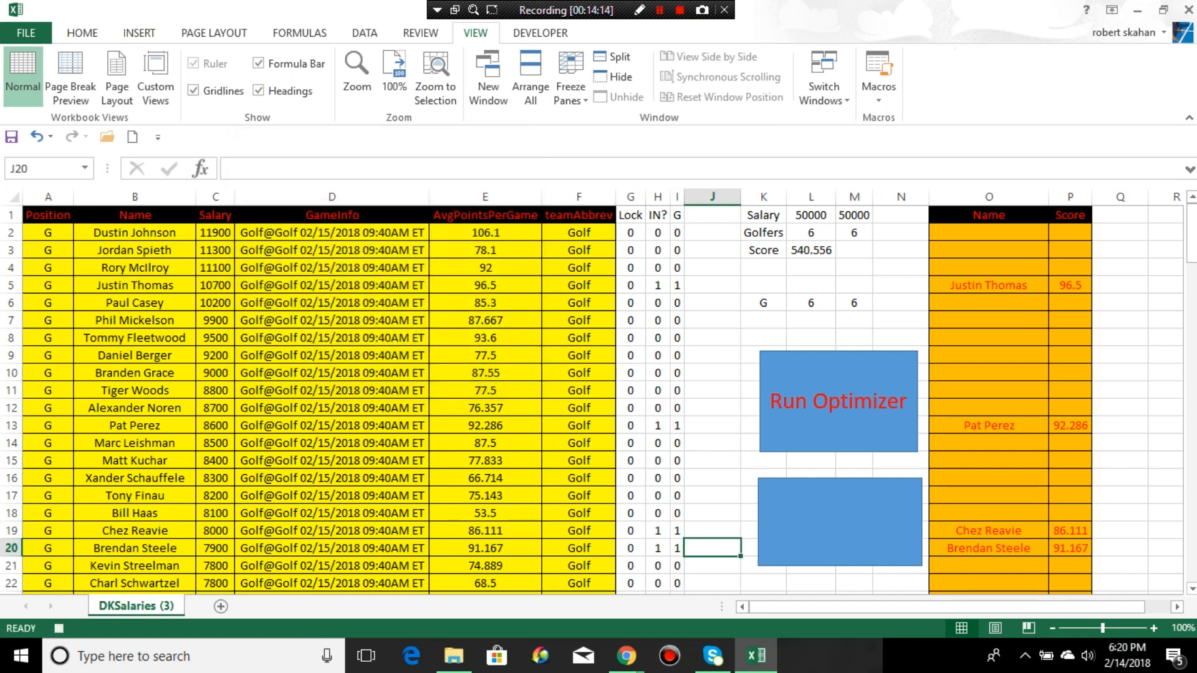
# - Fill the 0 in H2 down the whole IN? column, and stop the macro recording
pyautogui.click(658, 232)
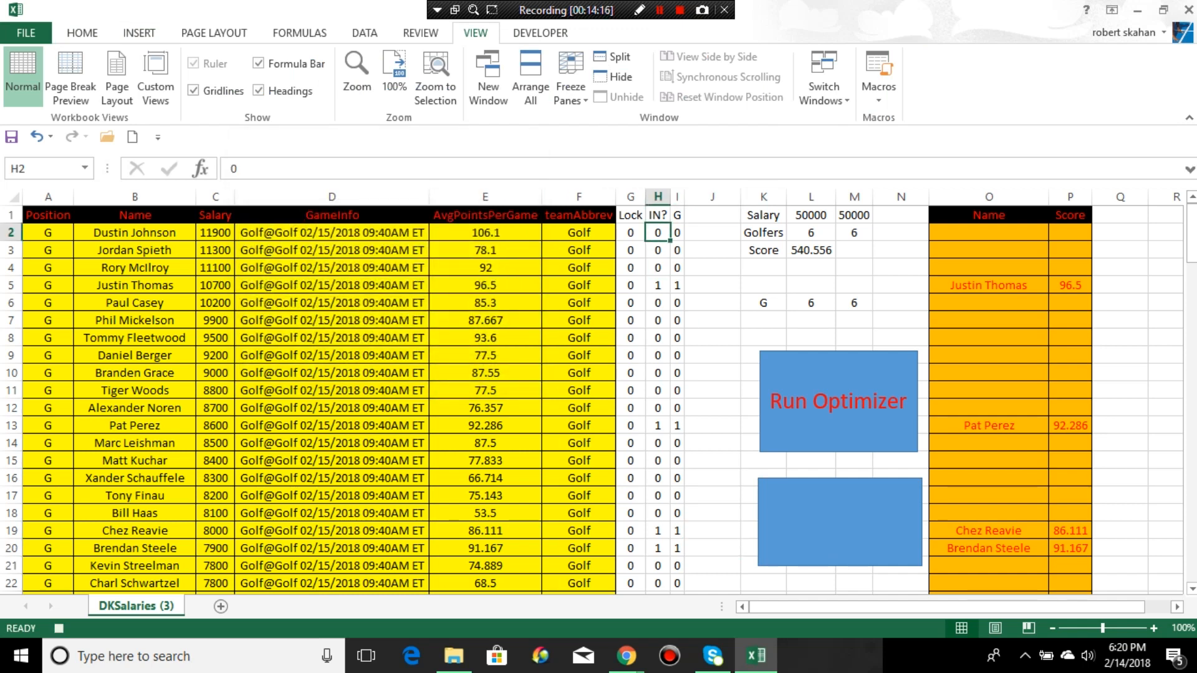
pyautogui.doubleClick(670, 241)
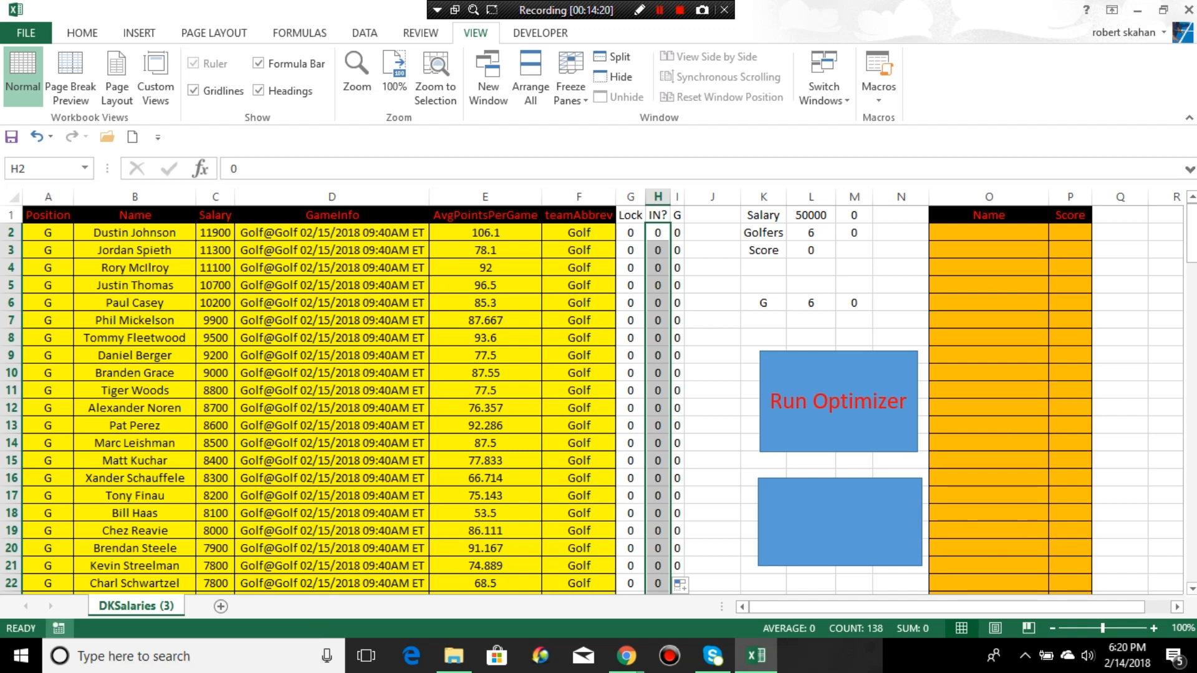
pyautogui.click(59, 628)
pyautogui.click(712, 510)
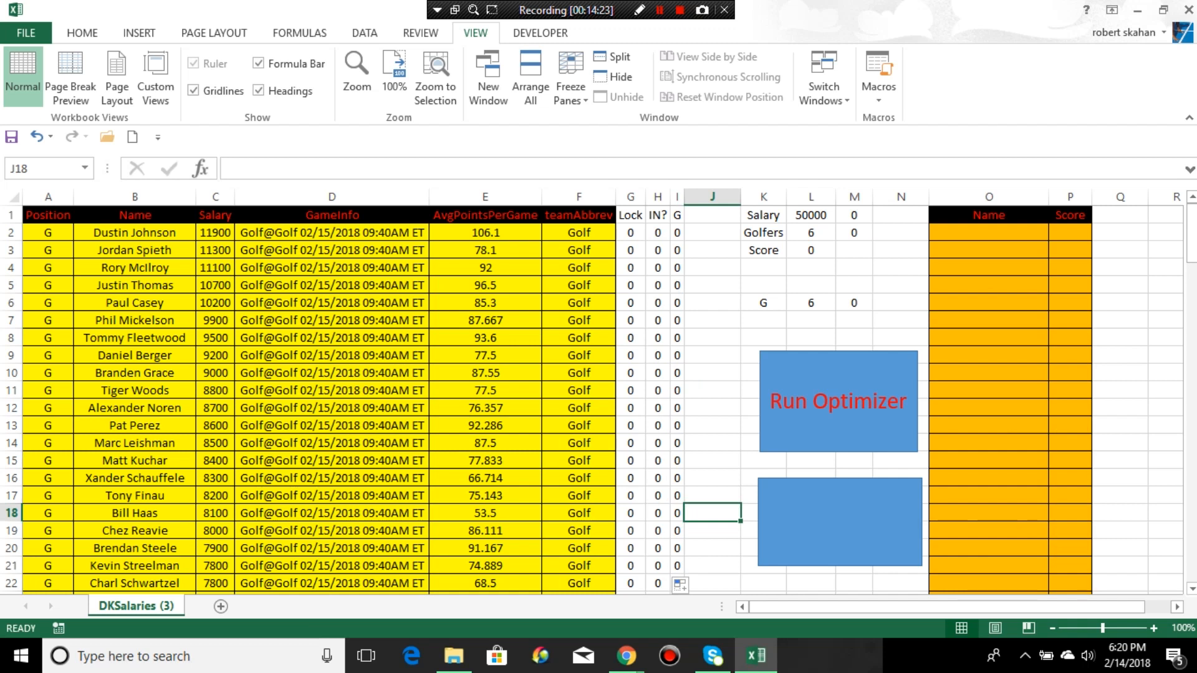
# - Assign Macro2 to the empty blue rectangle below the Run Optimizer button
pyautogui.rightClick(799, 525)
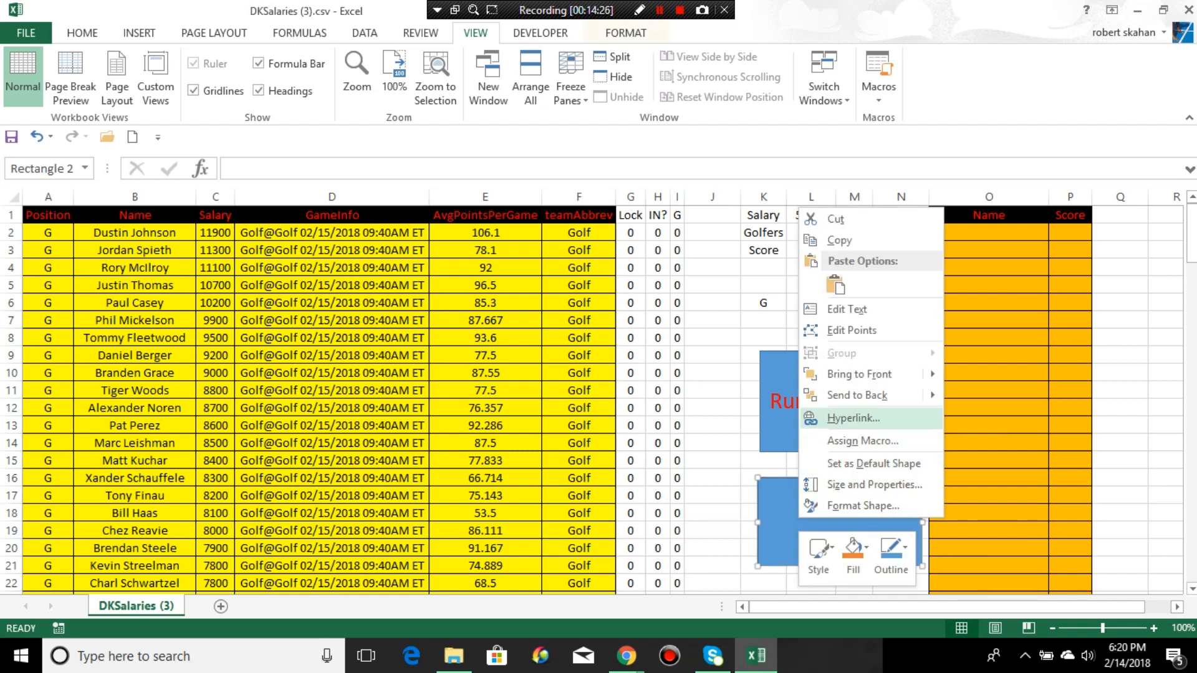
pyautogui.click(862, 441)
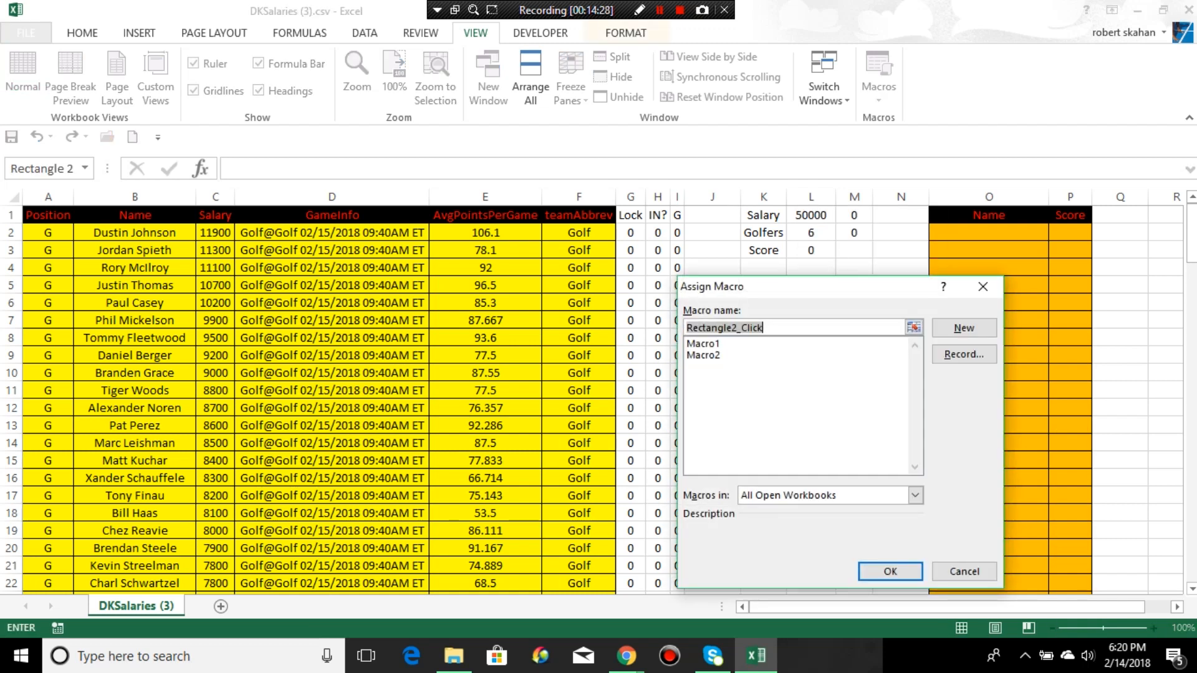
pyautogui.click(703, 356)
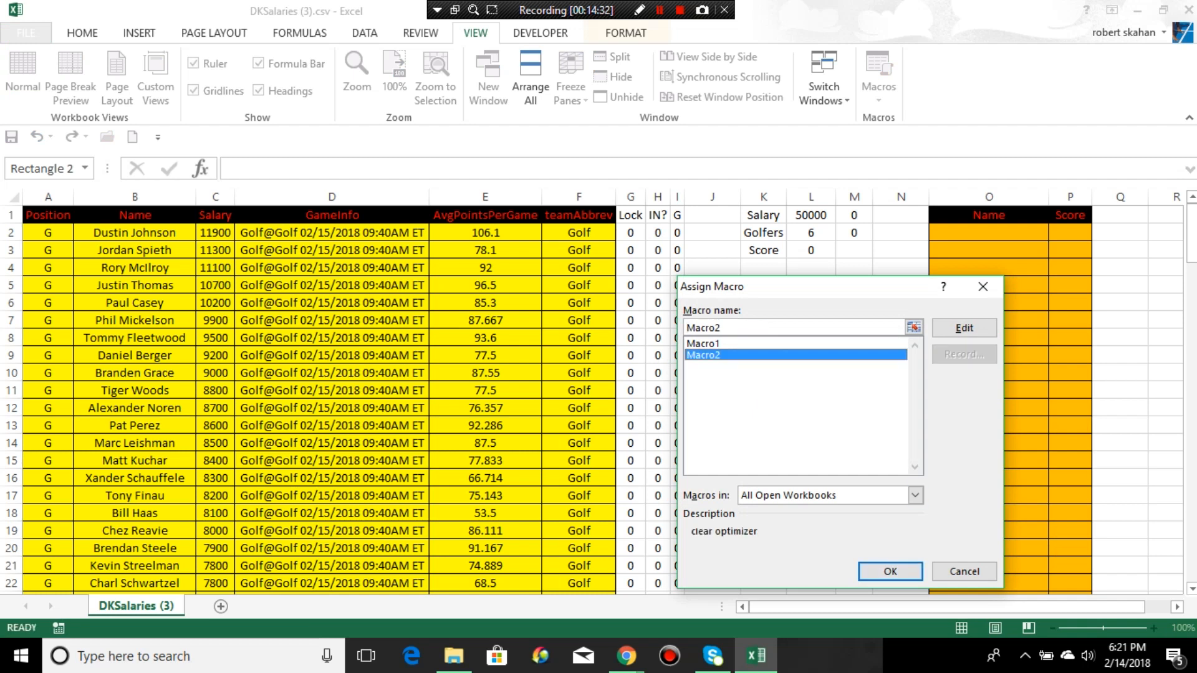
pyautogui.press('Return')
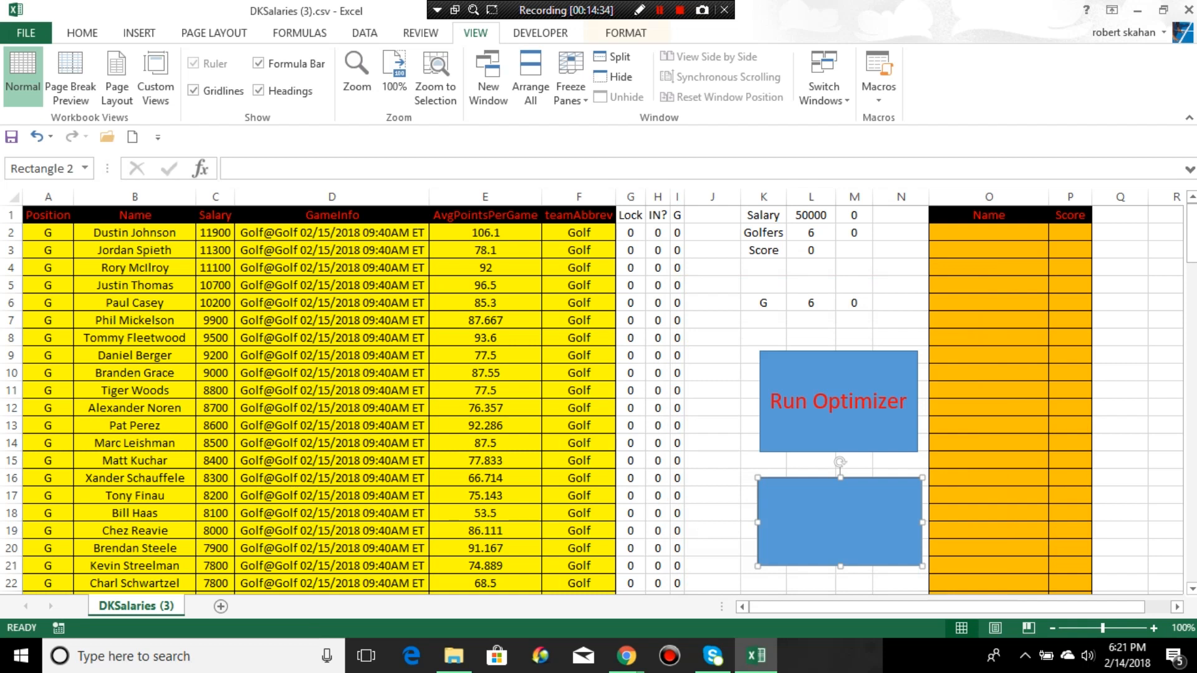
# - Test both macro buttons by running the optimizer and clearing the lineup with the unlabelled rectangle
pyautogui.click(713, 478)
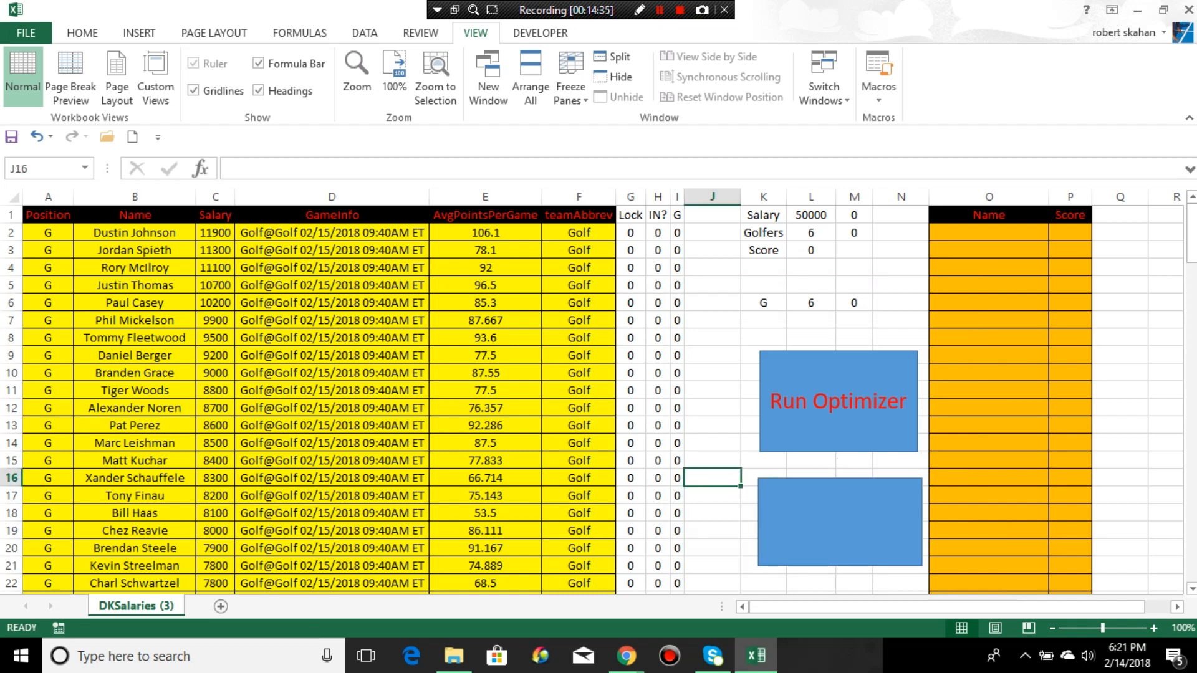
pyautogui.click(838, 401)
pyautogui.click(840, 522)
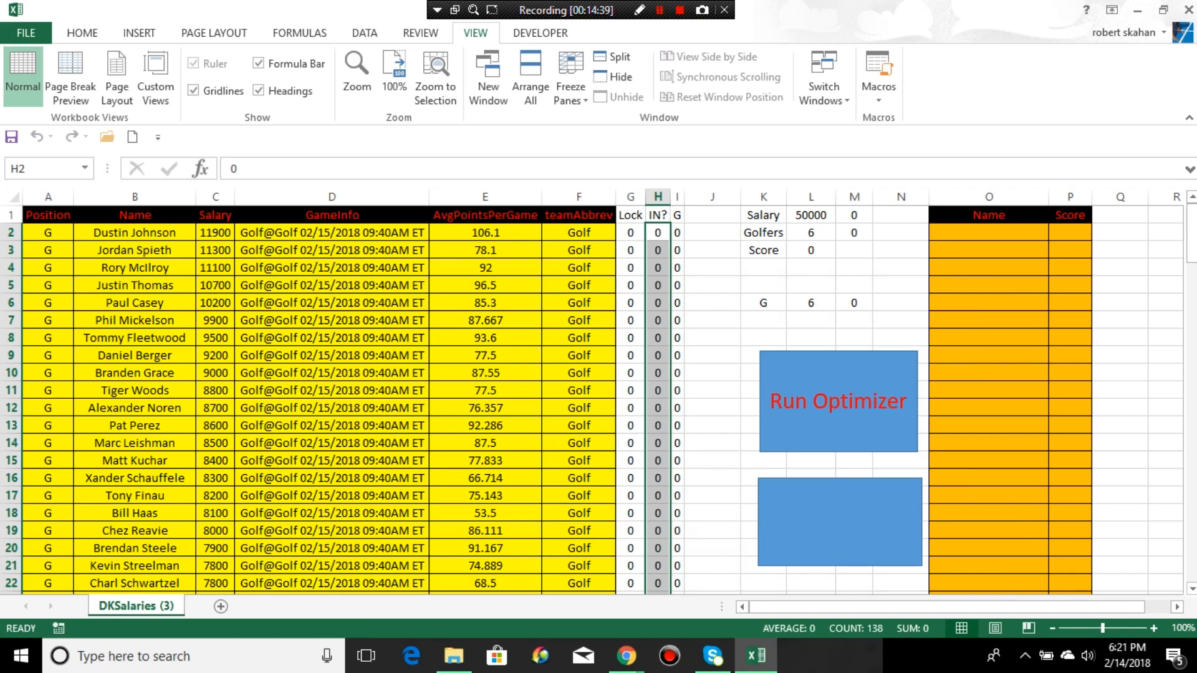
# - Label the lower blue rectangle "Clear Optimizer" and center the text vertically and horizontally
pyautogui.rightClick(794, 518)
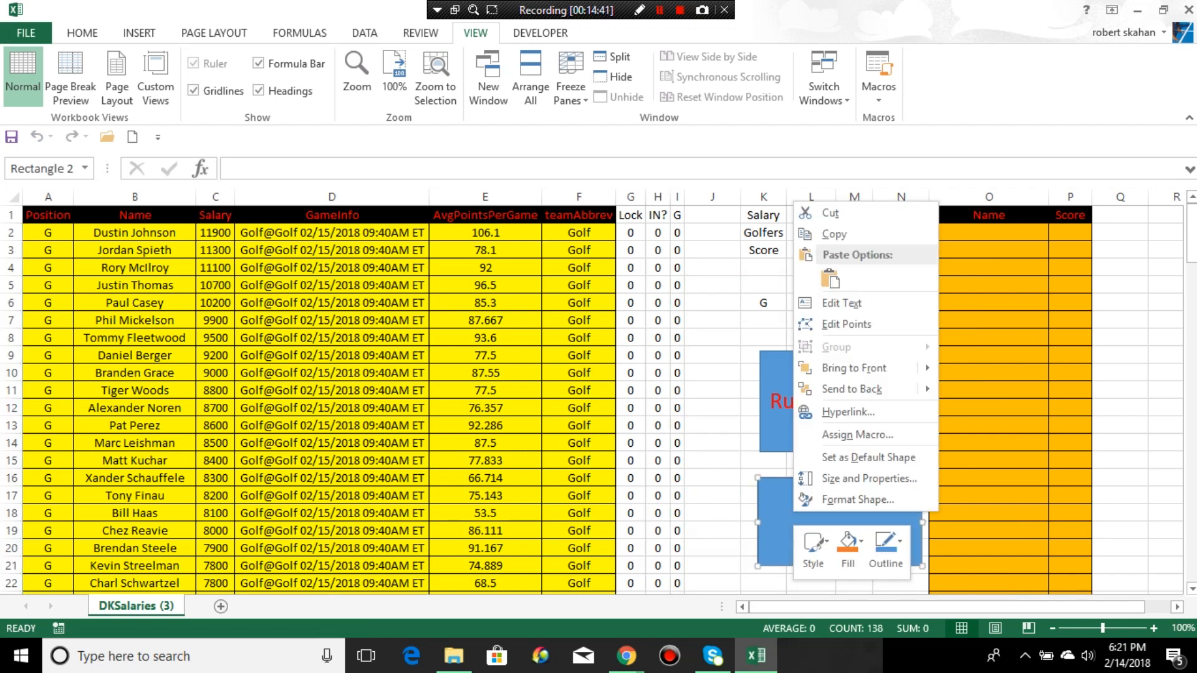
pyautogui.click(841, 303)
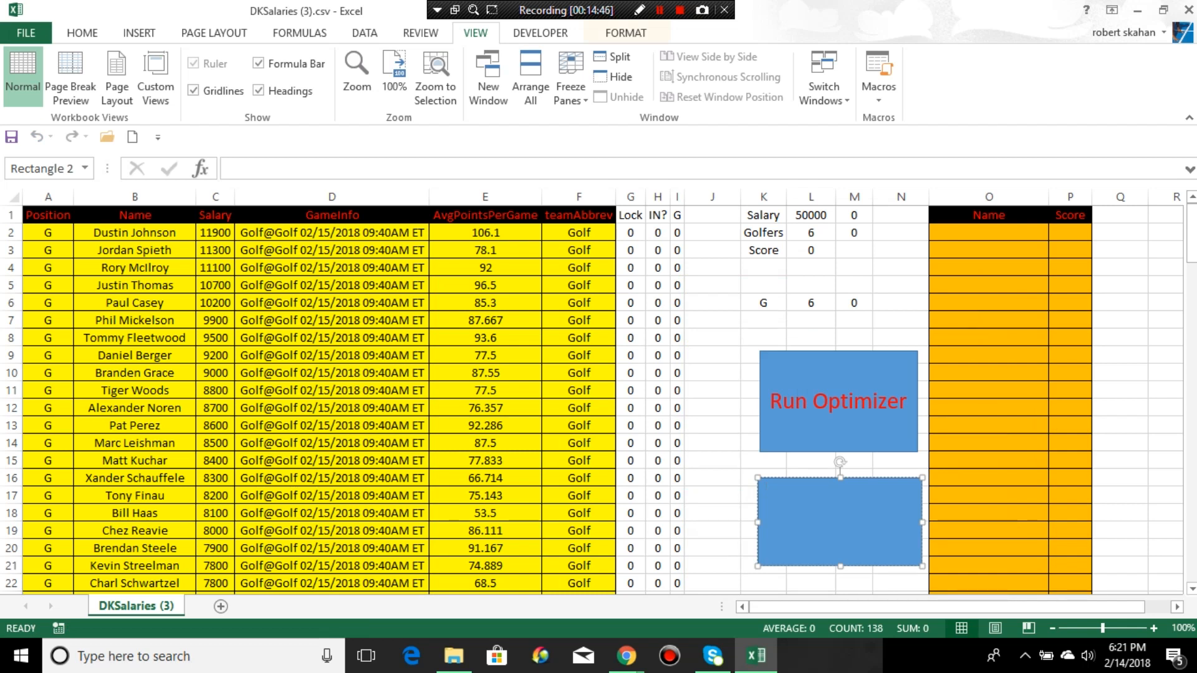
pyautogui.write('Clear Optimizer')
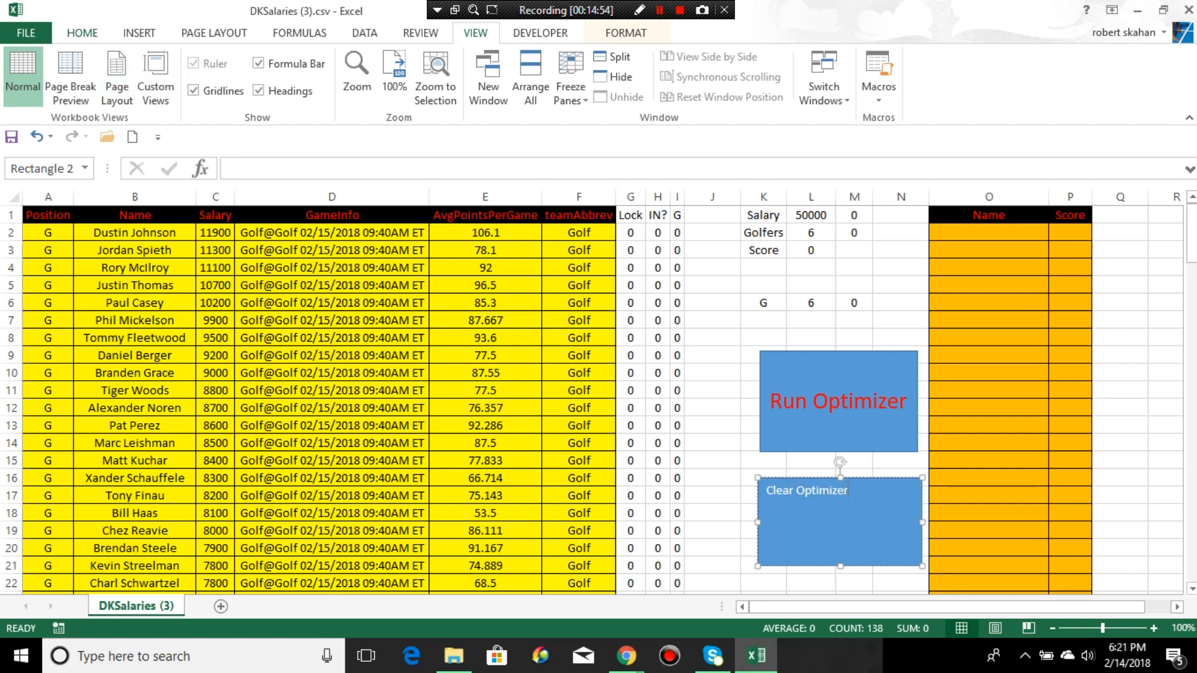
pyautogui.click(82, 33)
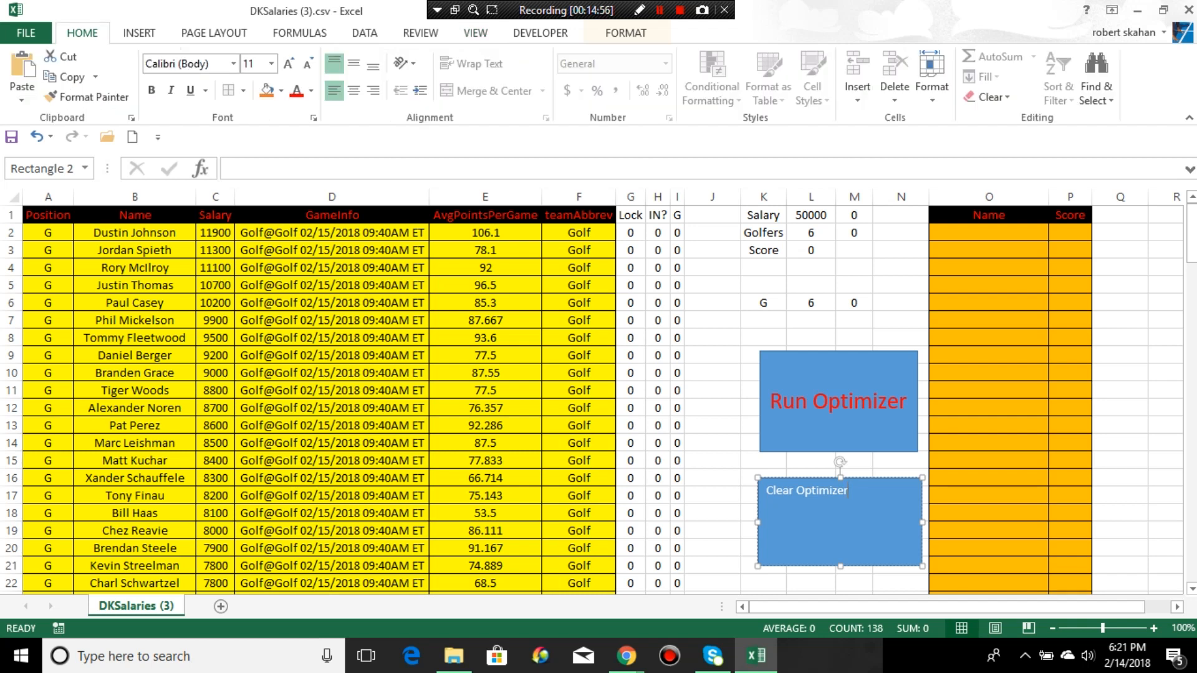
pyautogui.click(353, 63)
pyautogui.click(353, 91)
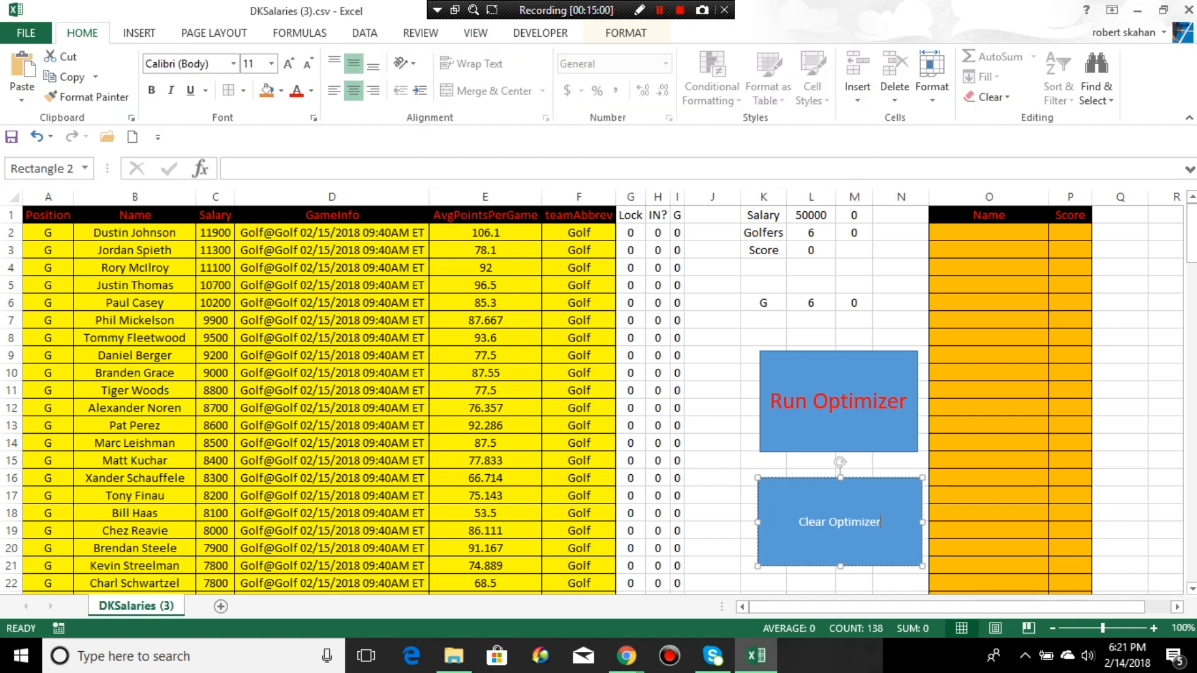
# - Format the "Clear Optimizer" label with font size 20 and red text
pyautogui.moveTo(880, 522); pyautogui.dragTo(798, 522)
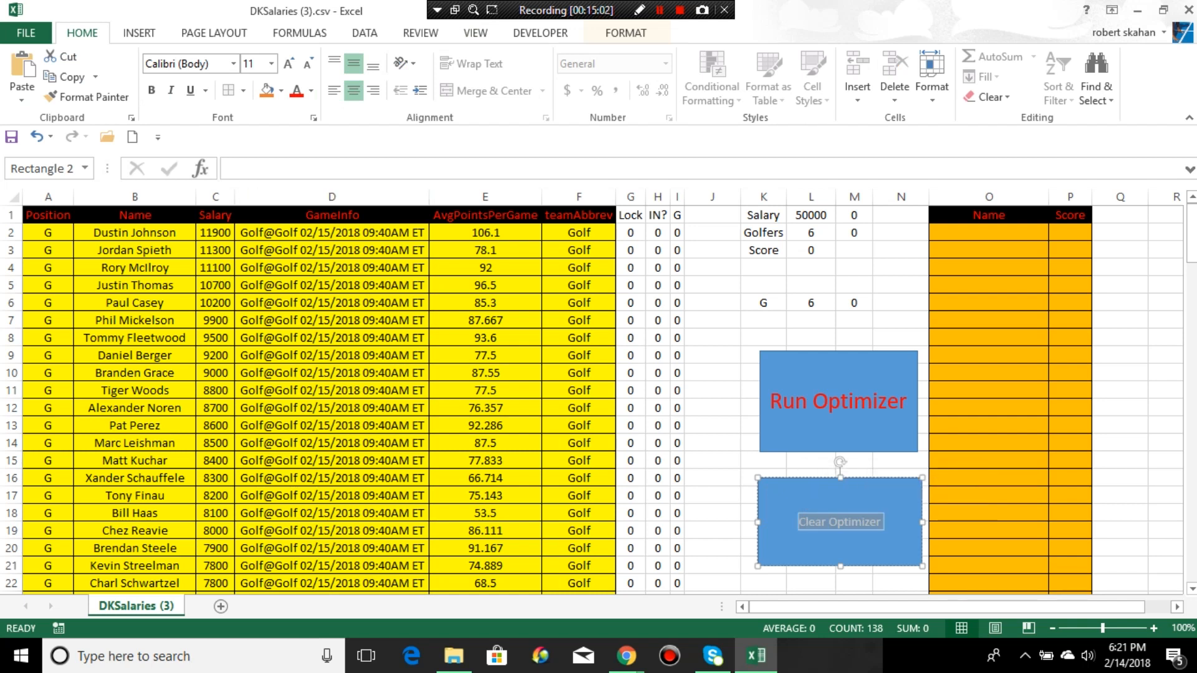
pyautogui.click(271, 63)
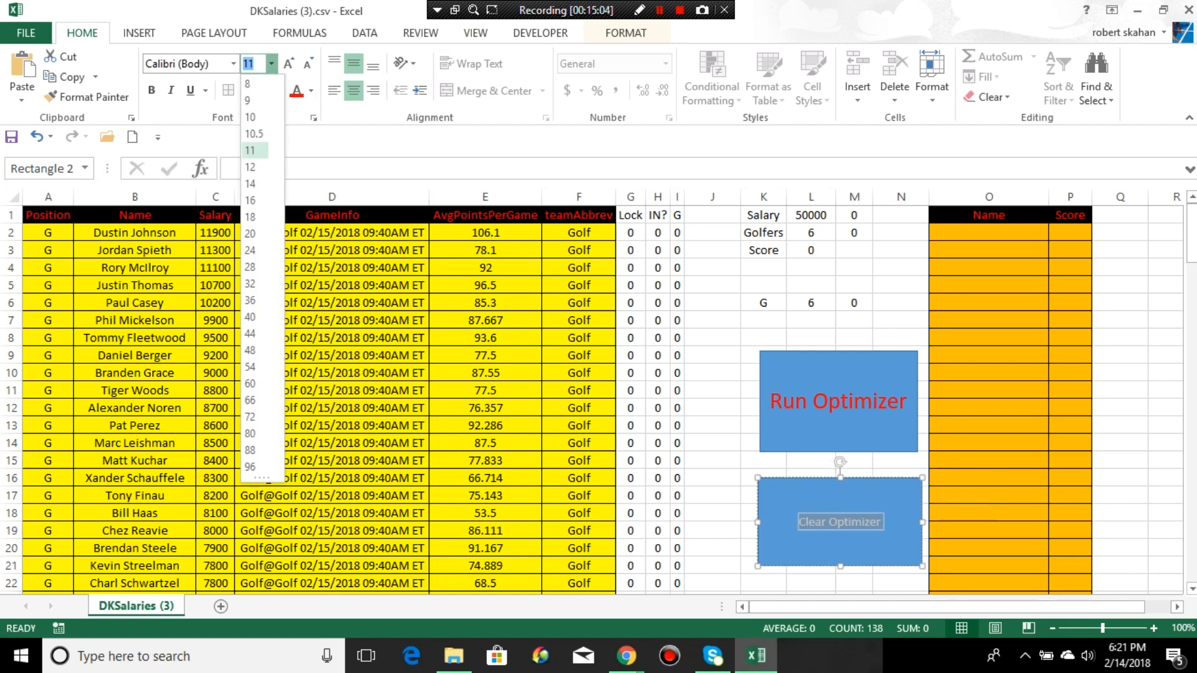
pyautogui.click(250, 233)
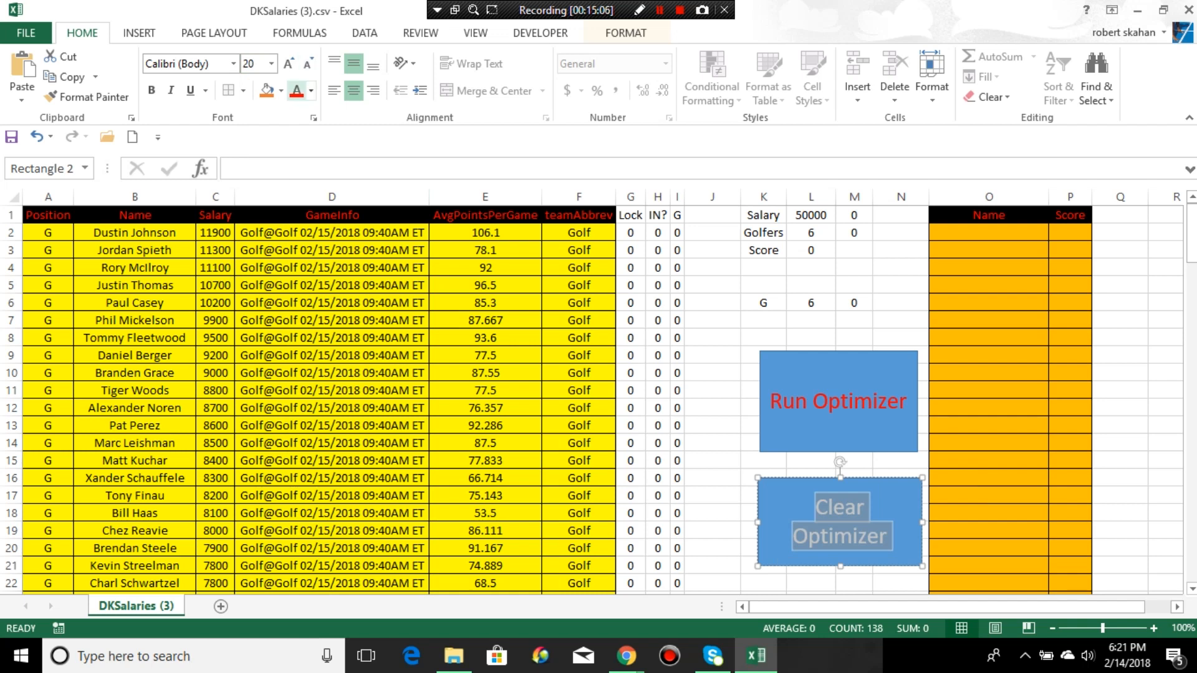
pyautogui.click(297, 90)
pyautogui.click(712, 389)
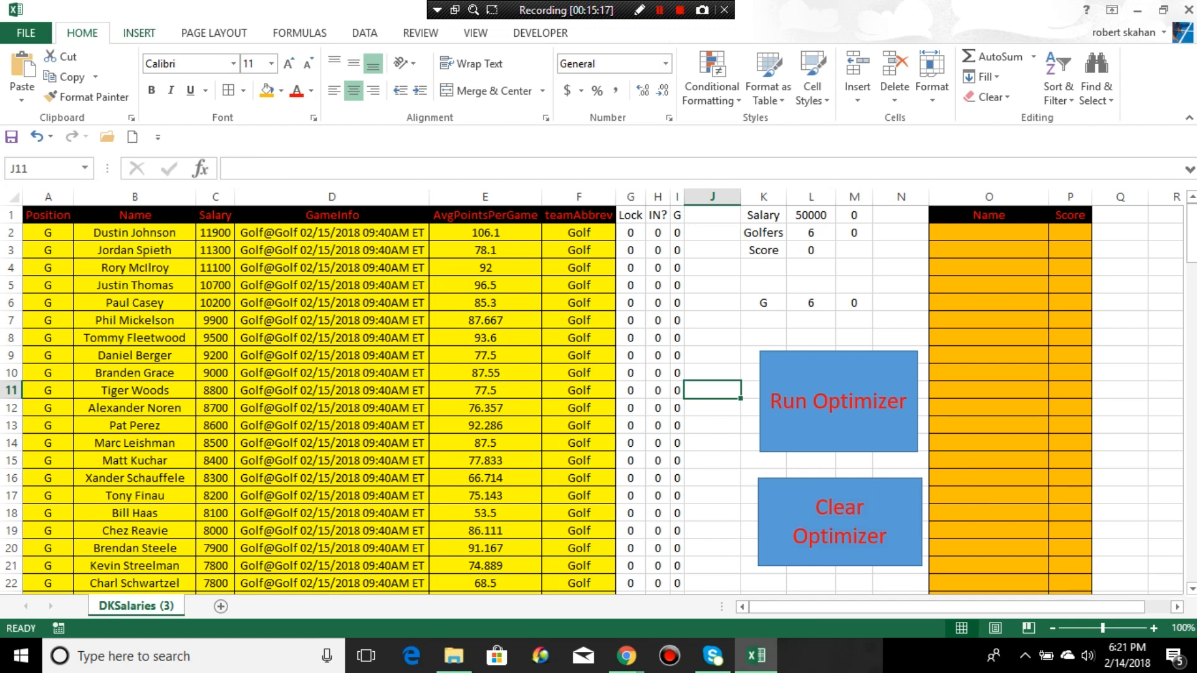
# - Hide the gridlines on the DKSalaries (3) worksheet
pyautogui.click(214, 33)
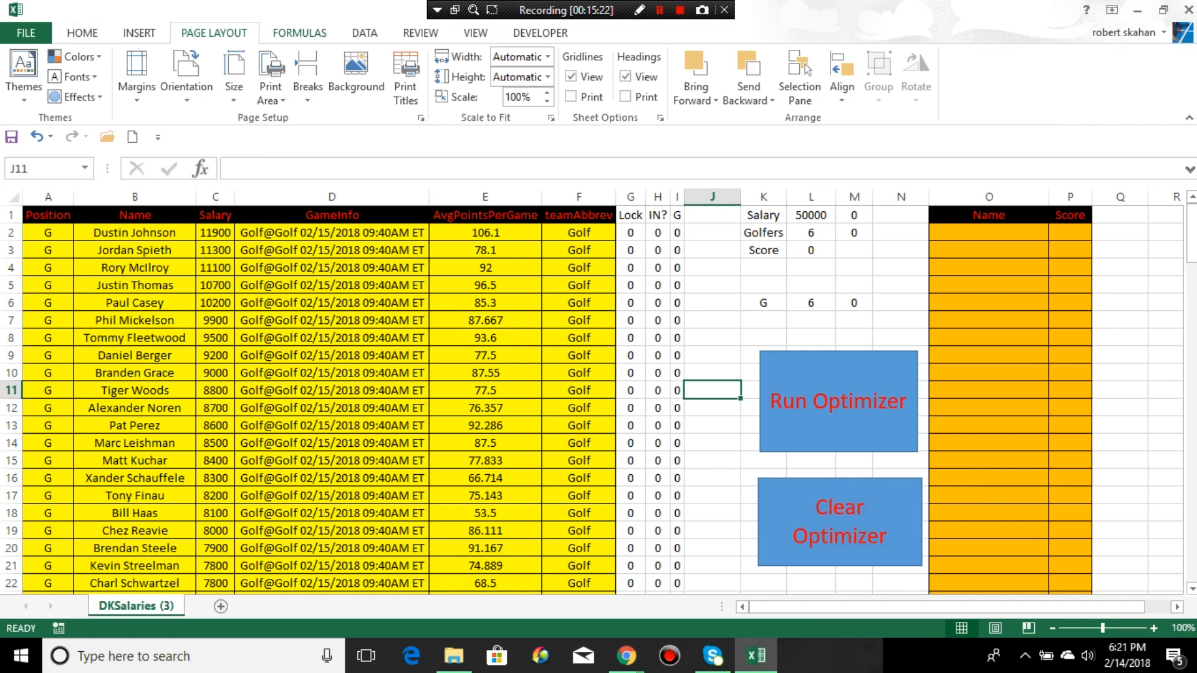
pyautogui.click(299, 33)
pyautogui.click(365, 33)
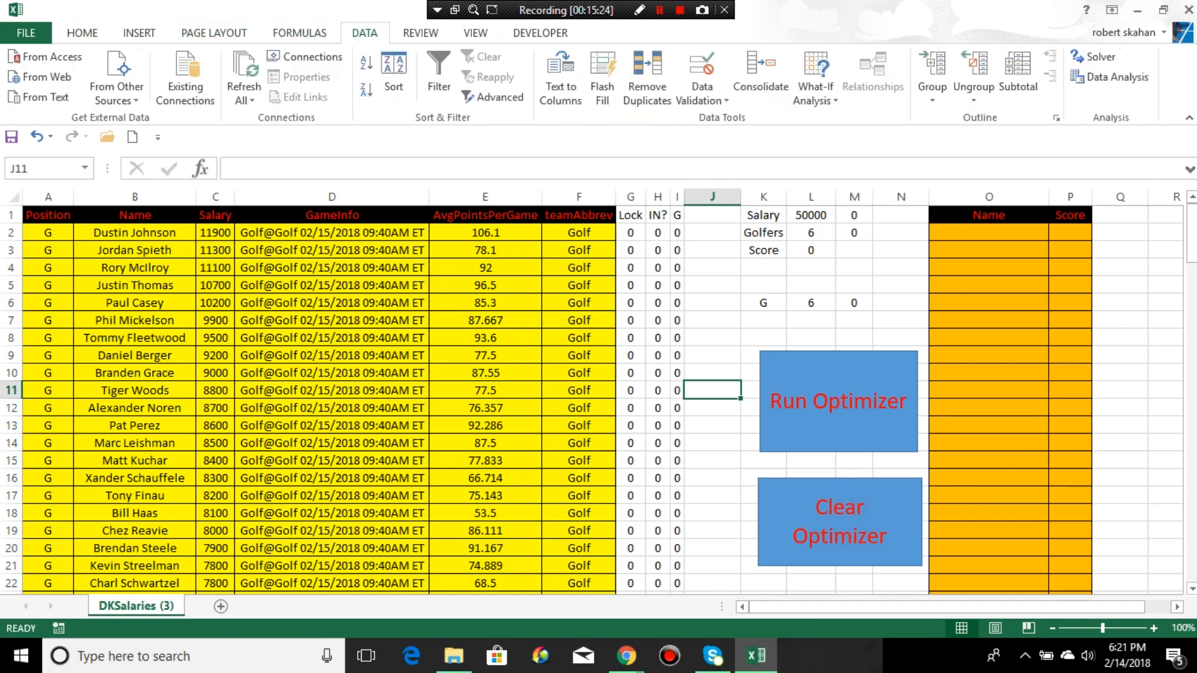
pyautogui.click(475, 33)
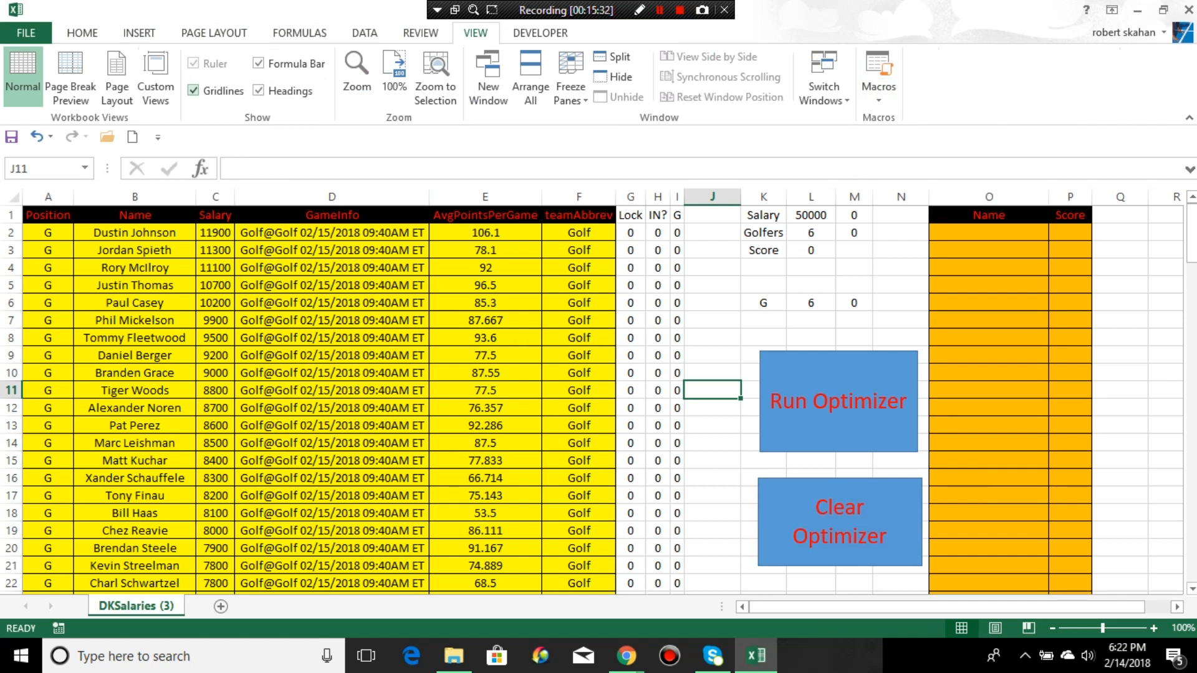
pyautogui.click(193, 91)
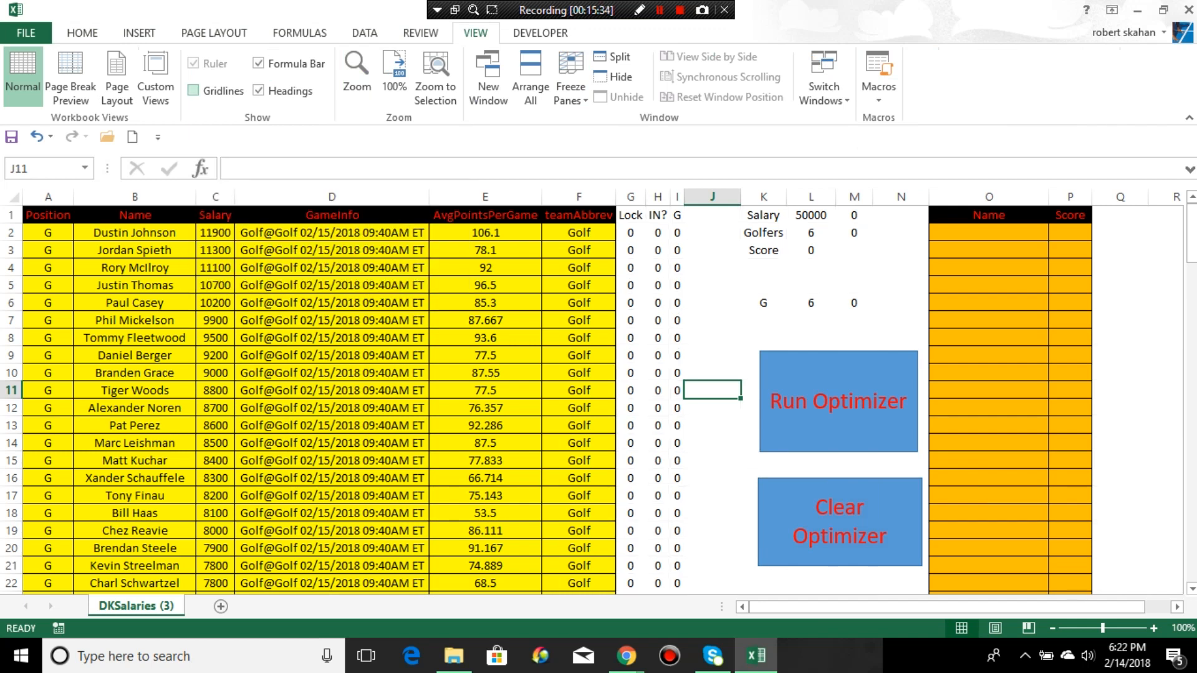
pyautogui.click(712, 321)
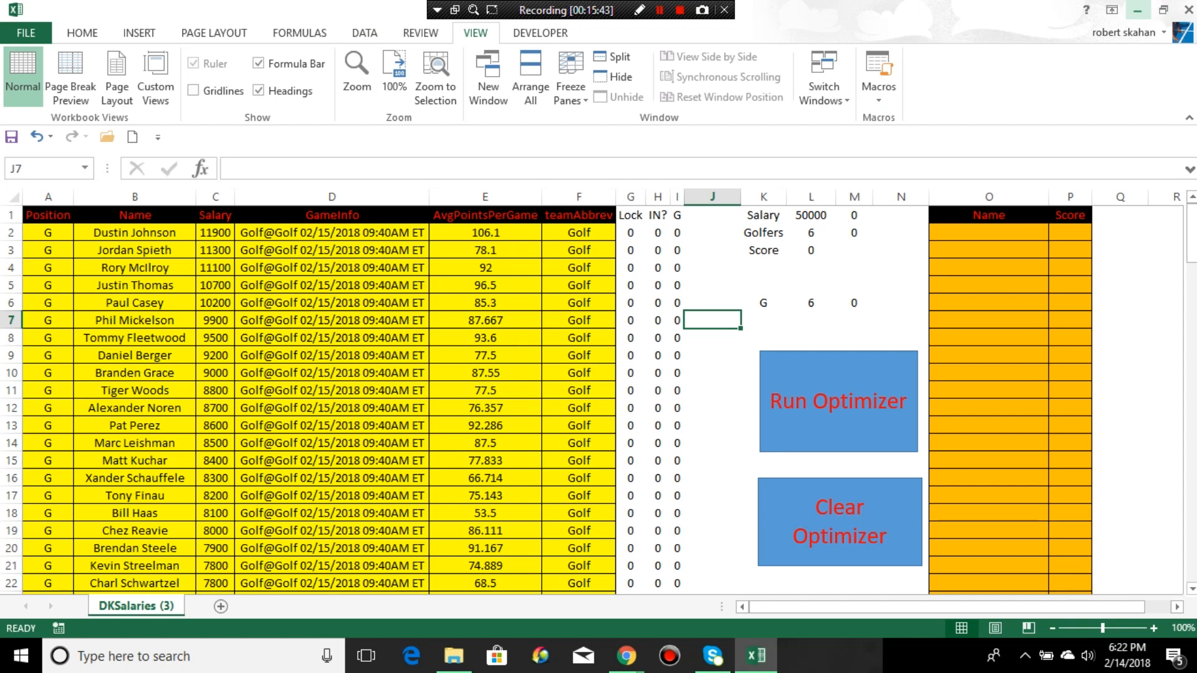
# - Switch to Chrome, go to google.com and search Google Images for "PGA Golf"
pyautogui.click(1137, 10)
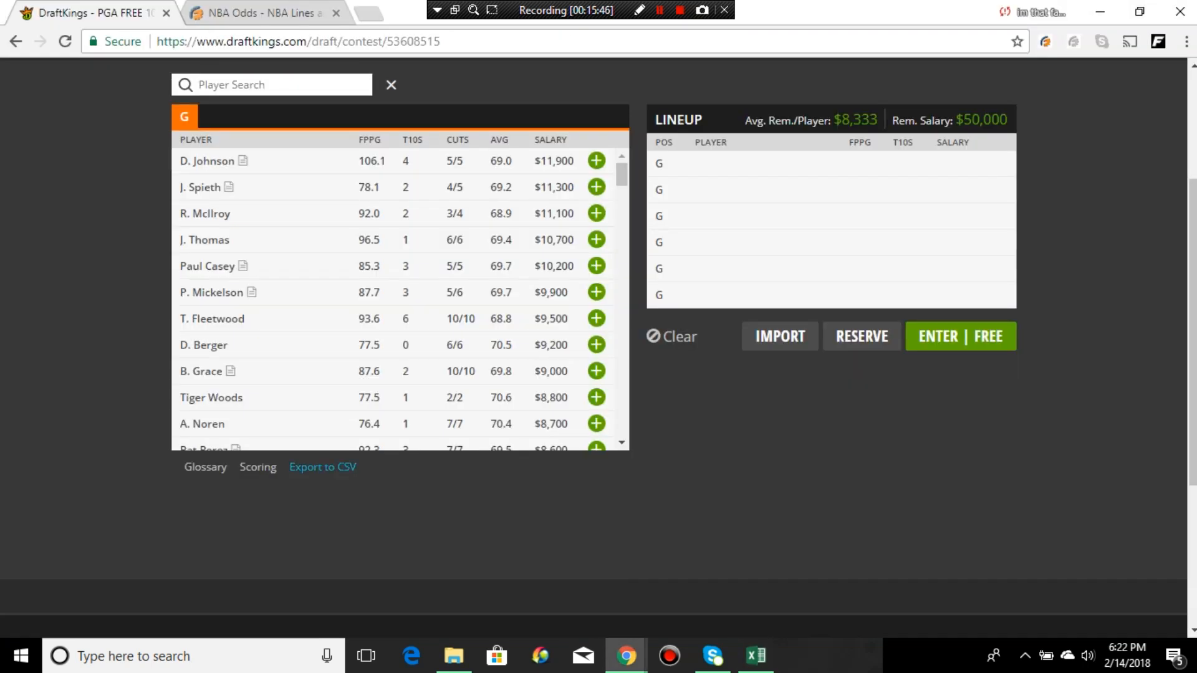
pyautogui.click(298, 42)
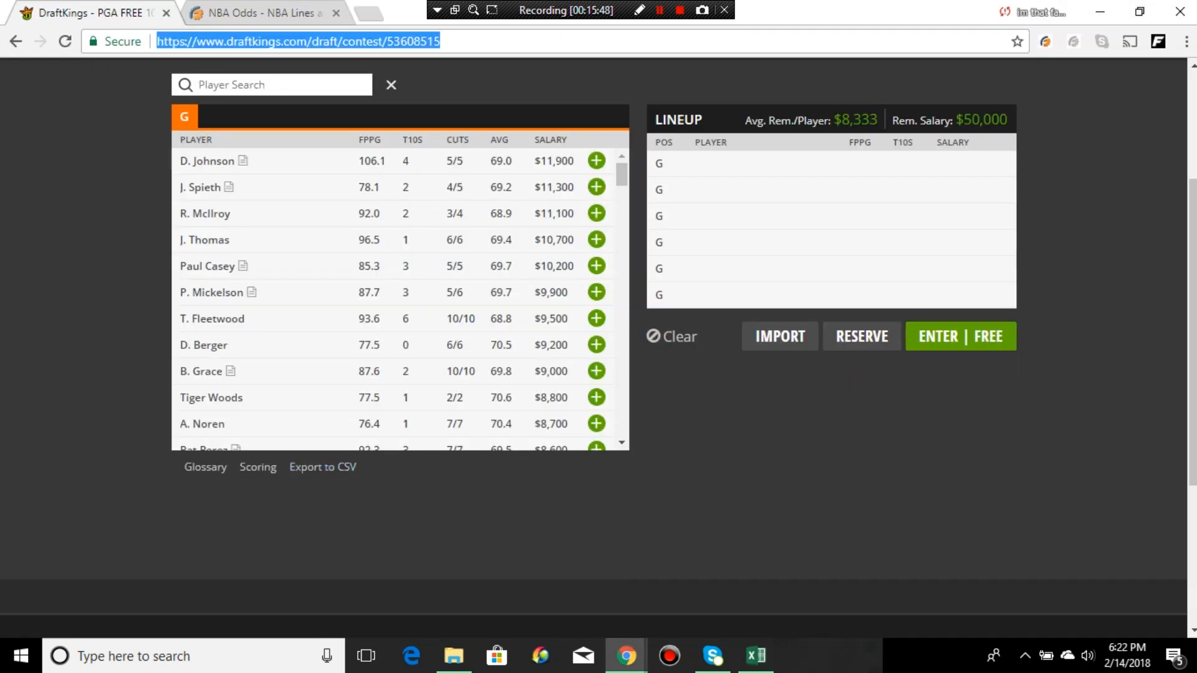
pyautogui.write('google.com')
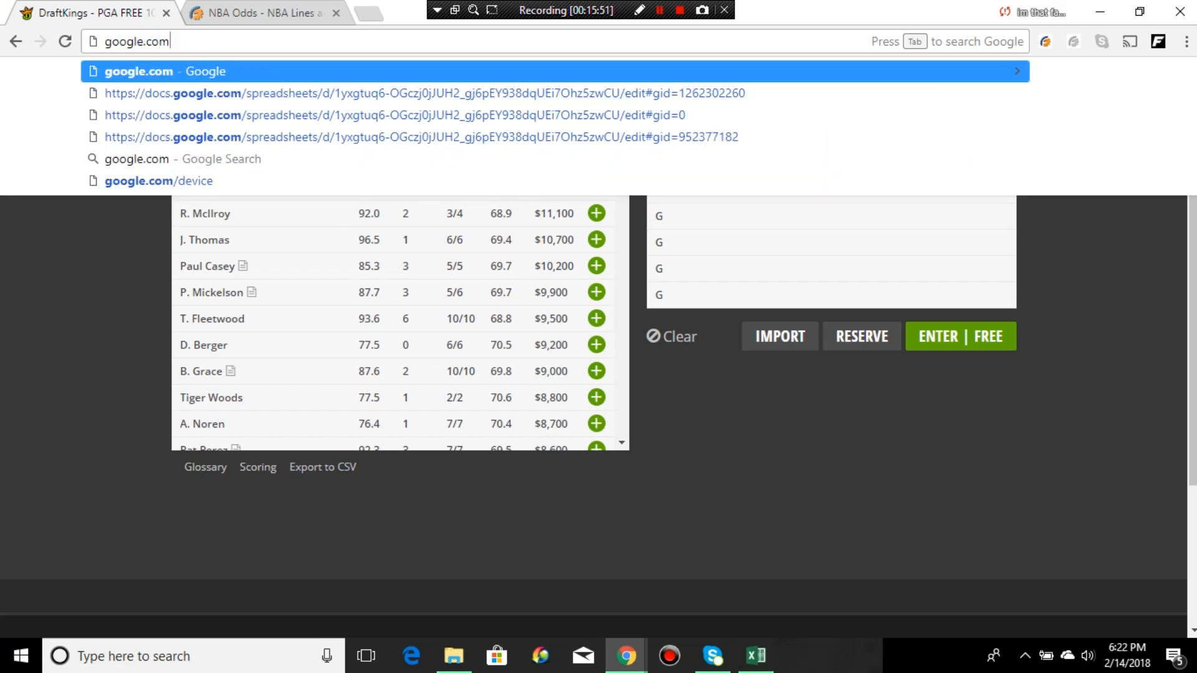
pyautogui.press('Return')
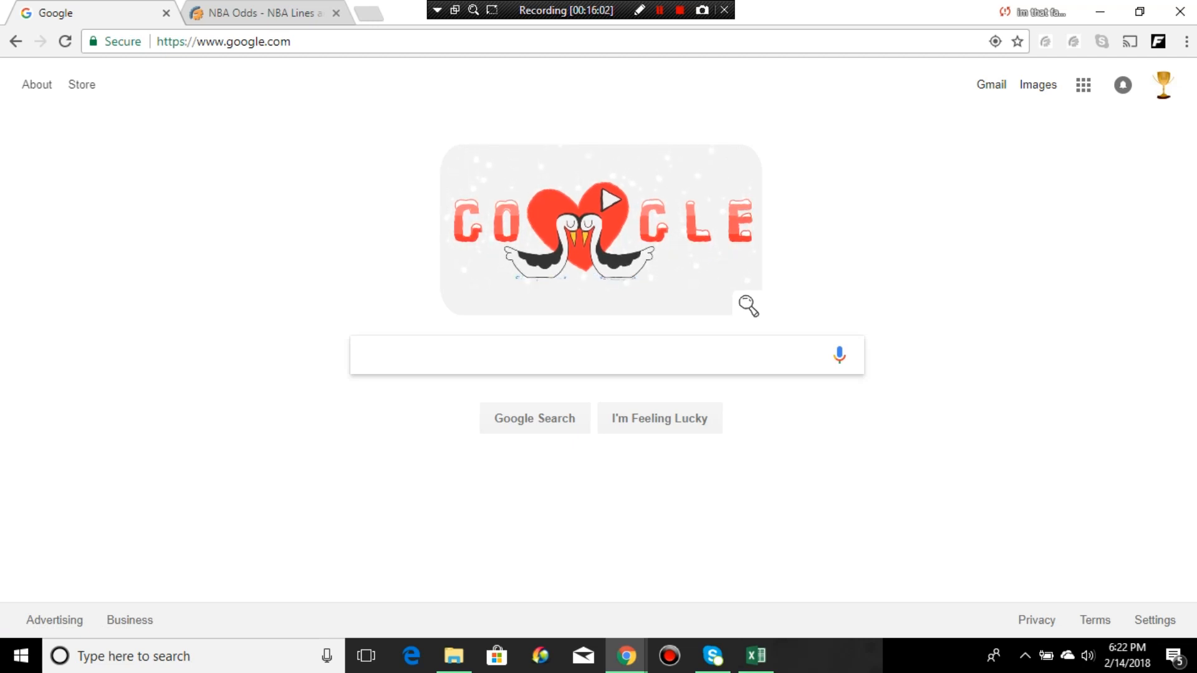
pyautogui.click(1037, 84)
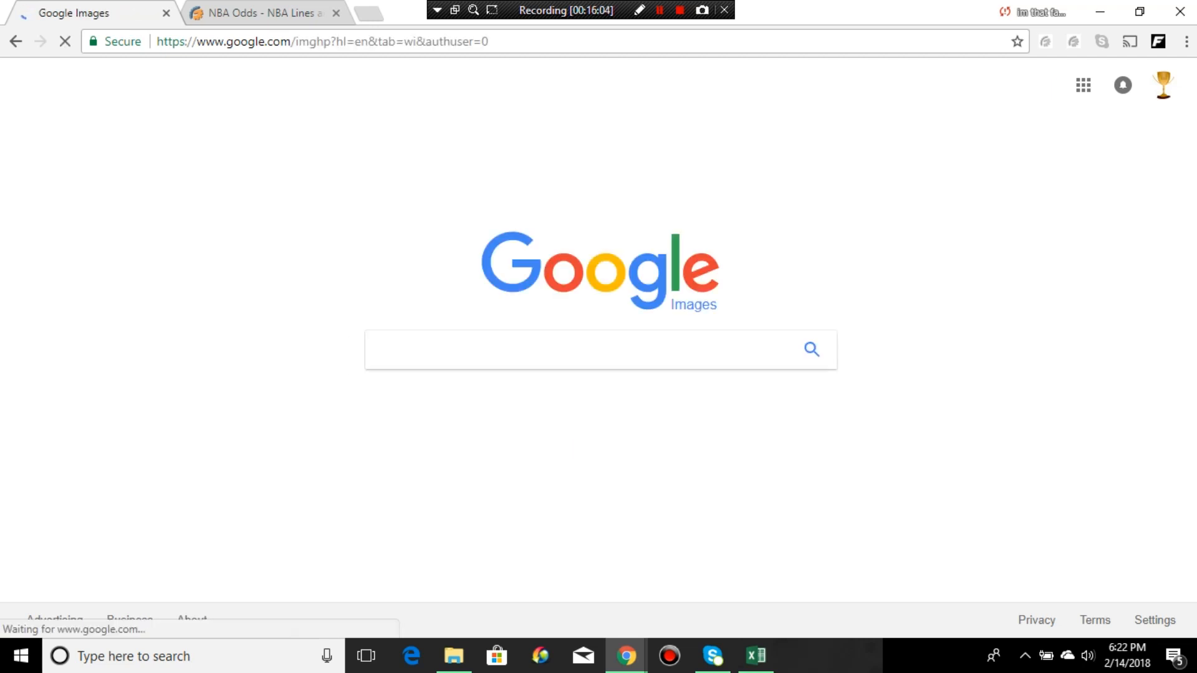
pyautogui.write('PG')
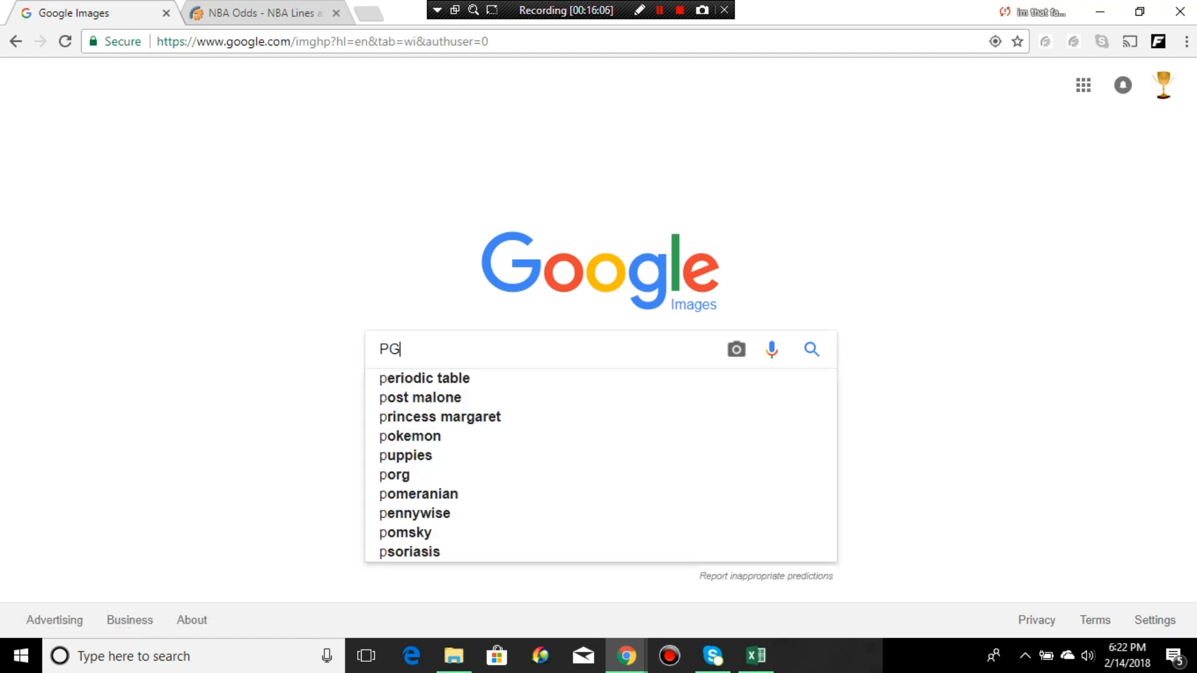
pyautogui.write('A ')
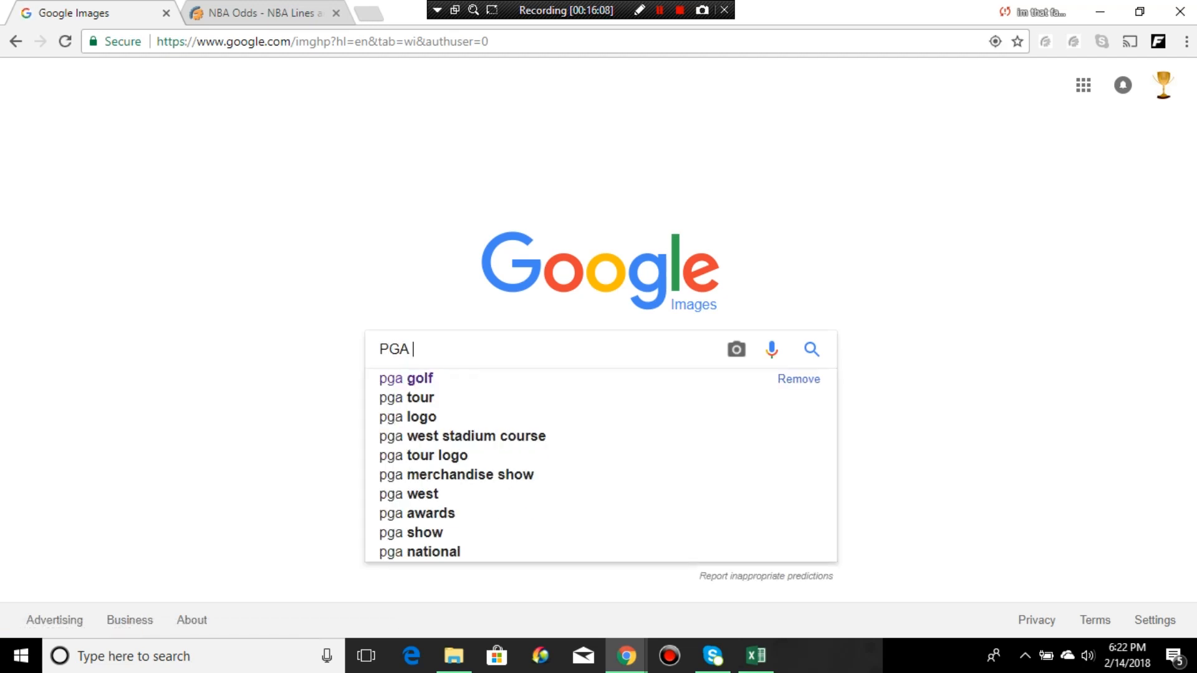
pyautogui.write('Golf')
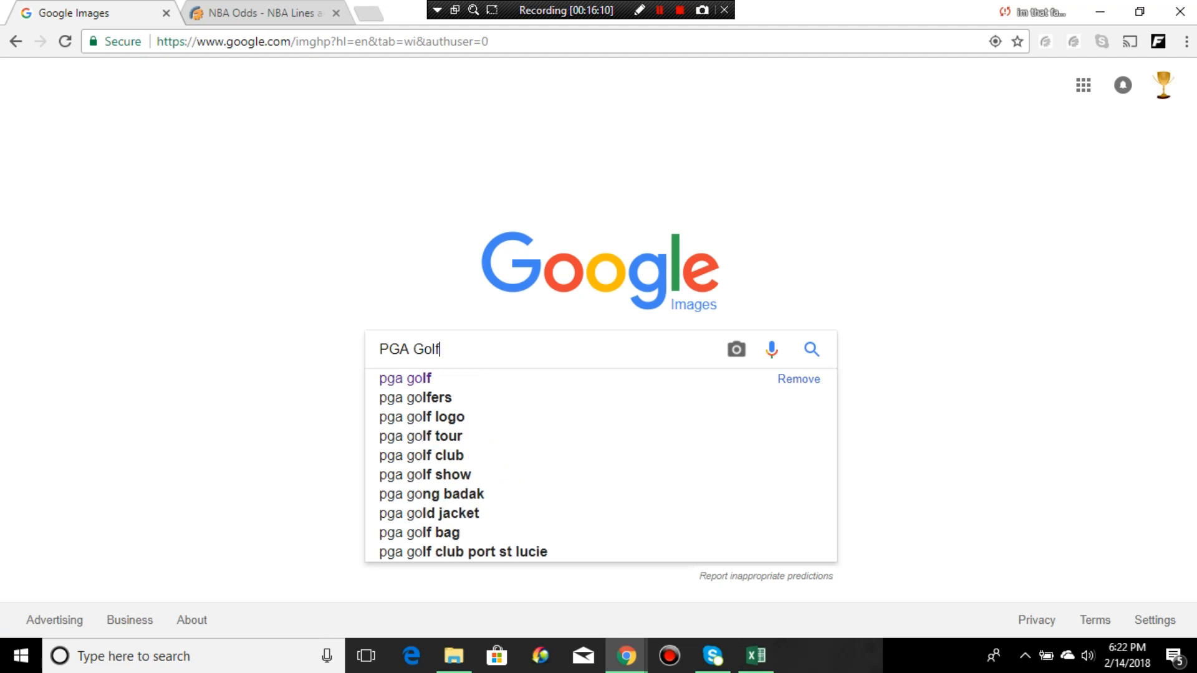
pyautogui.press('Return')
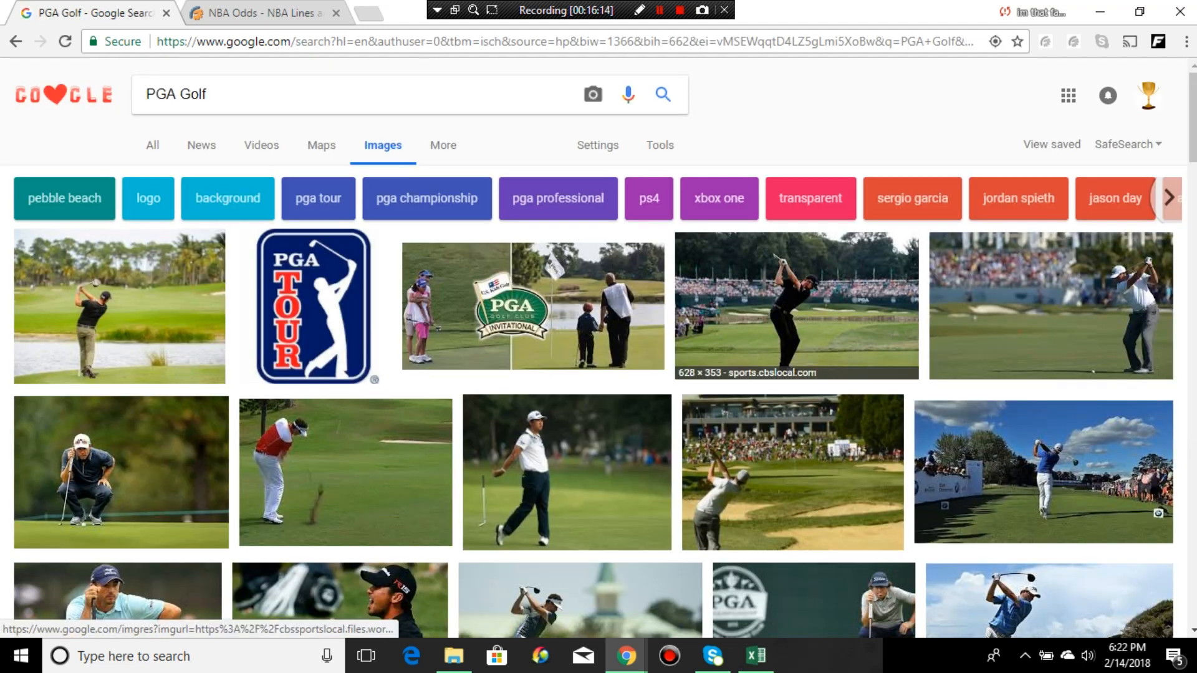
pyautogui.click(1051, 305)
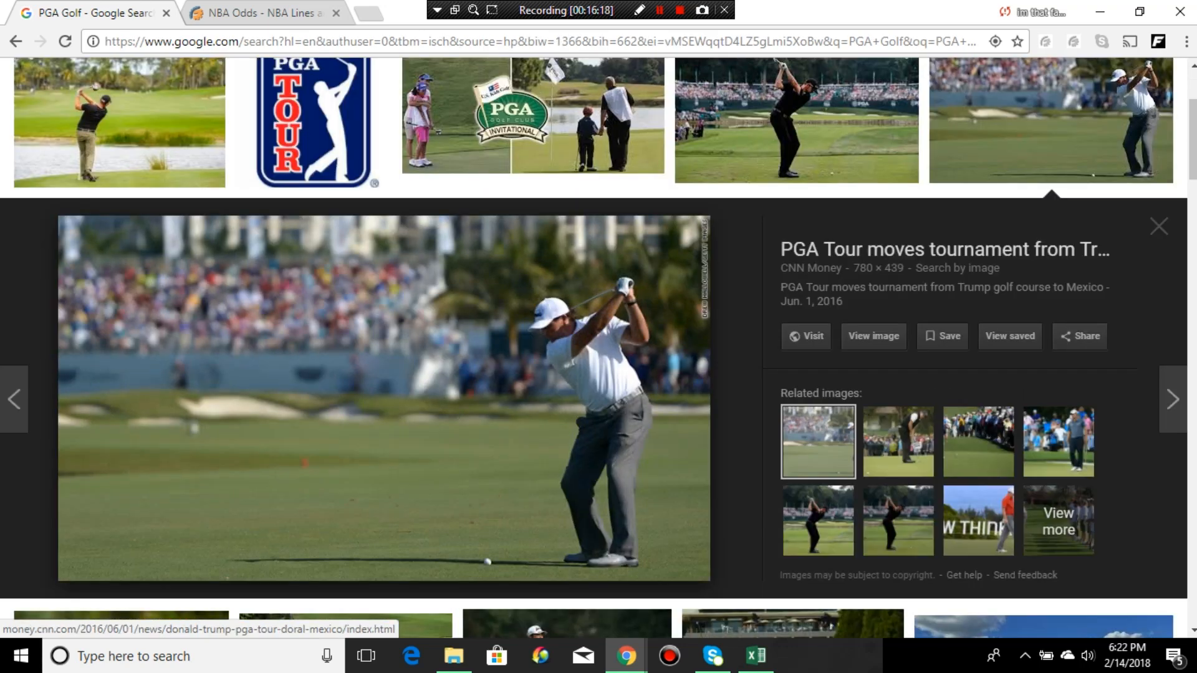
pyautogui.rightClick(559, 136)
pyautogui.click(617, 295)
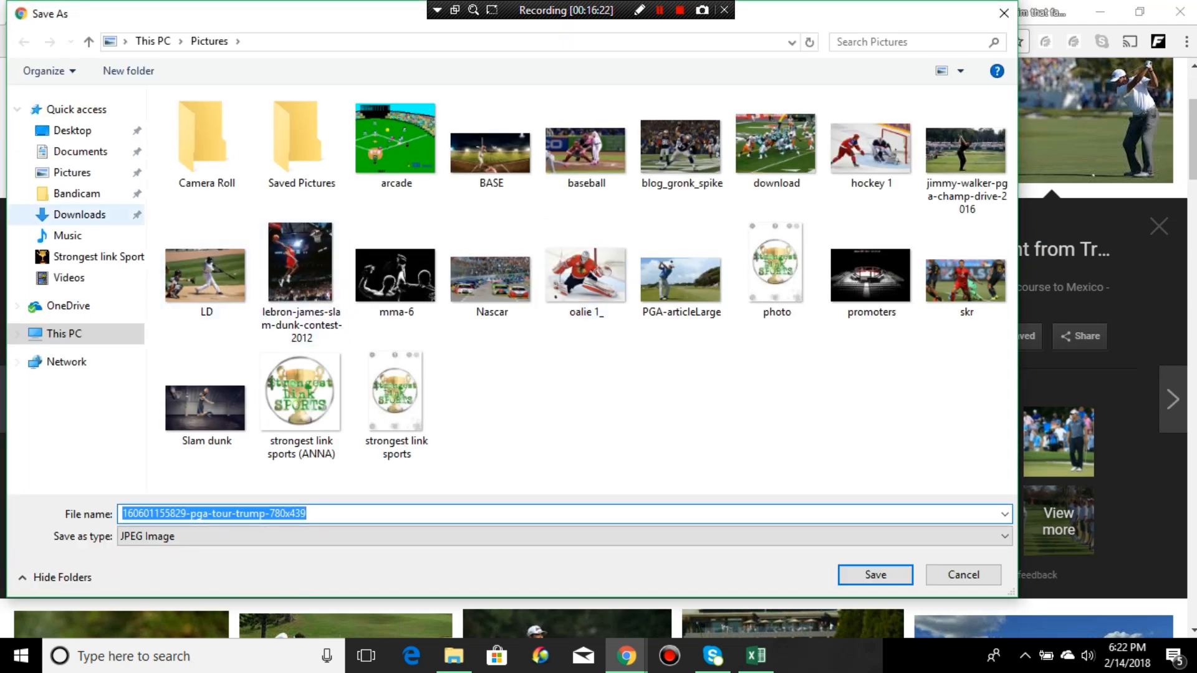
pyautogui.click(72, 172)
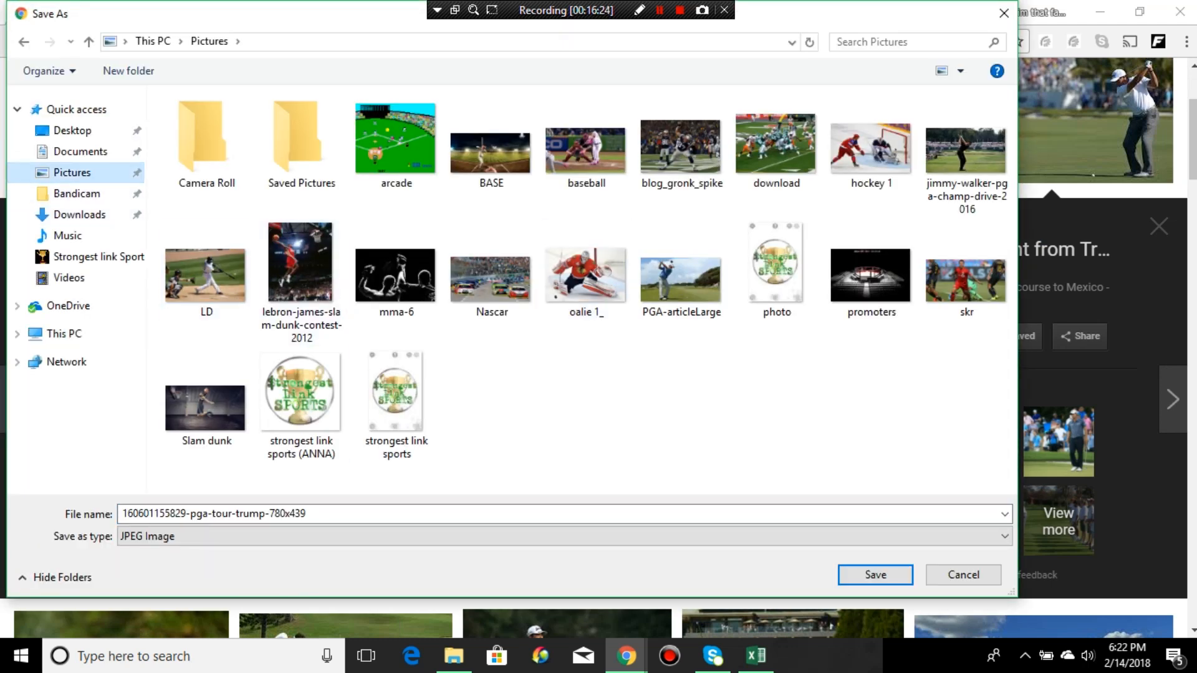
pyautogui.click(875, 574)
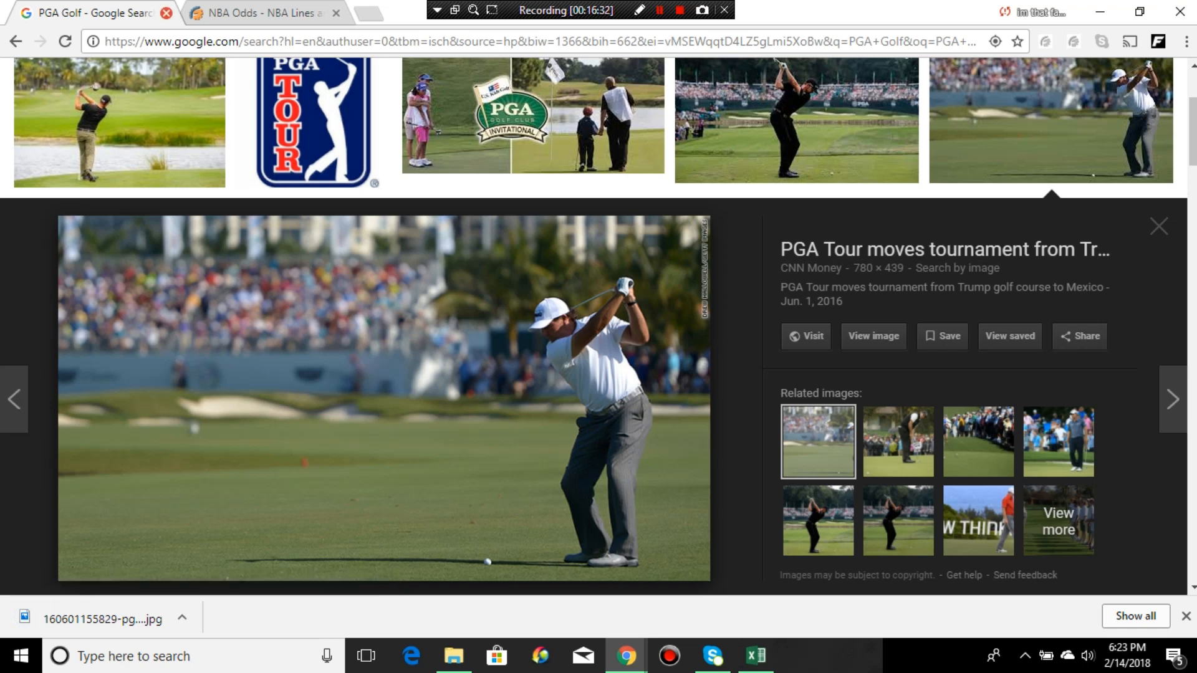
pyautogui.click(165, 12)
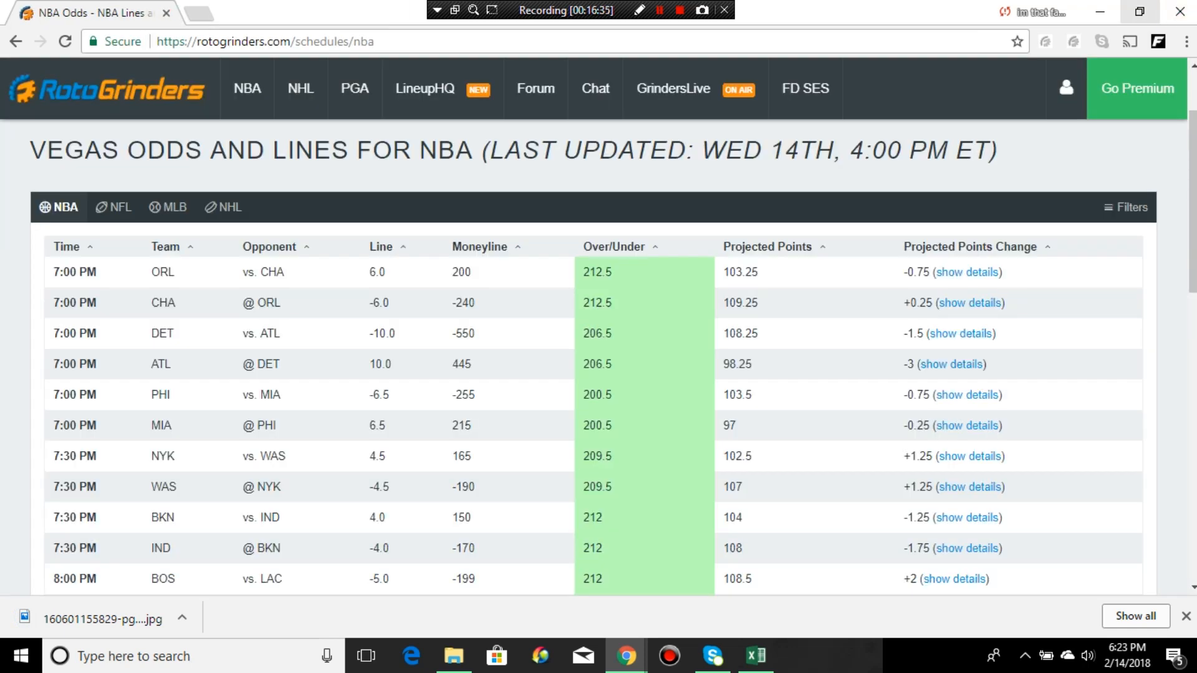
pyautogui.click(755, 655)
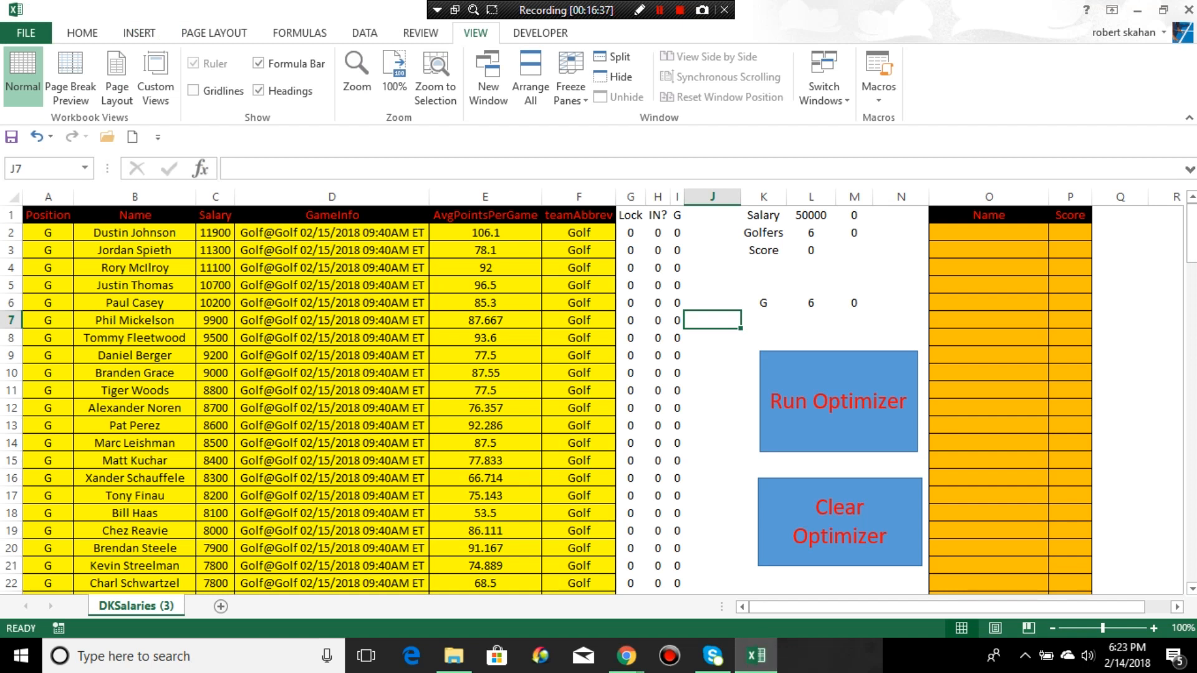
pyautogui.click(213, 33)
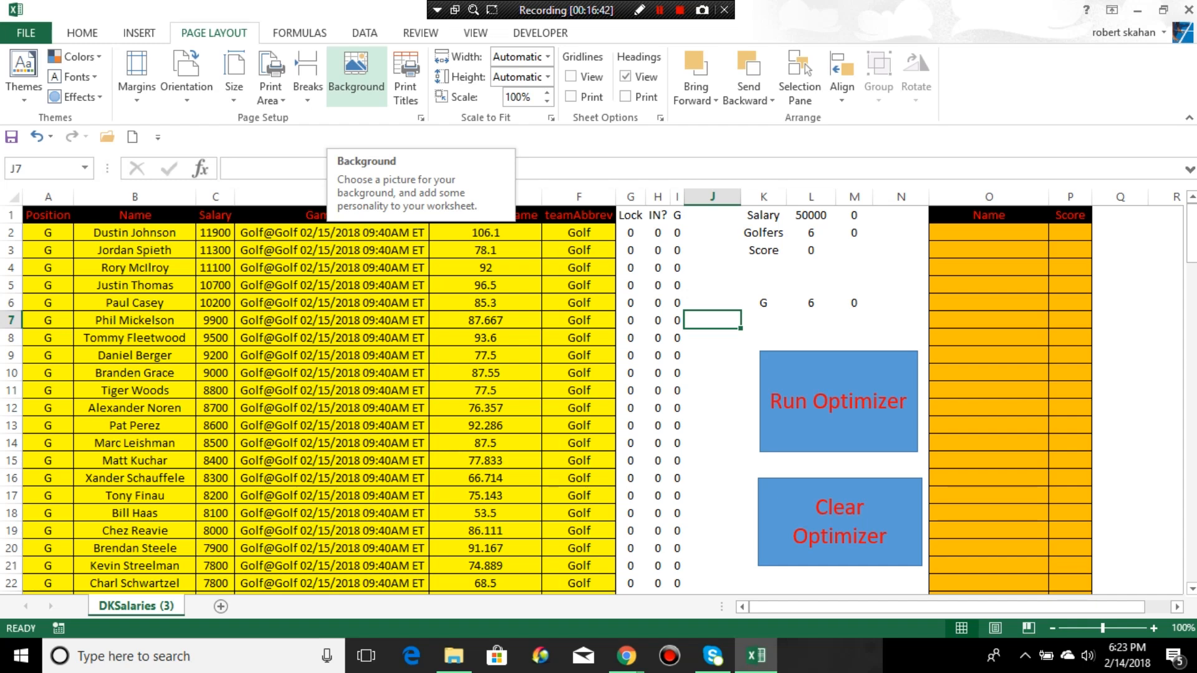
pyautogui.click(356, 72)
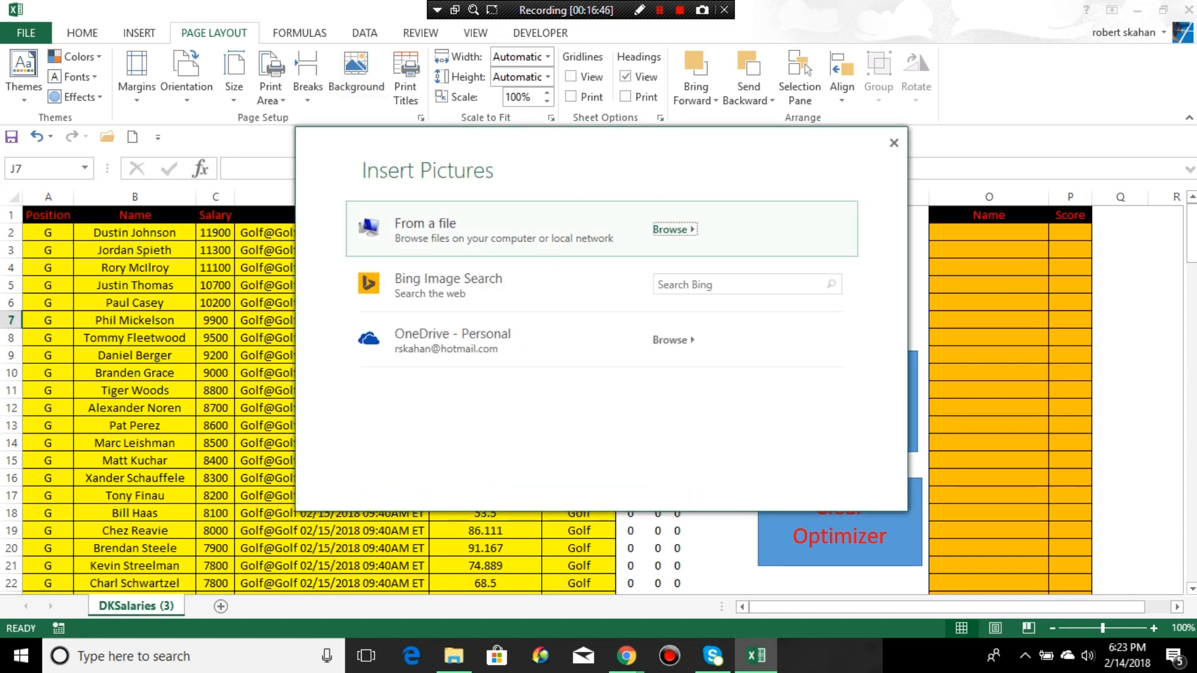
pyautogui.press('Escape')
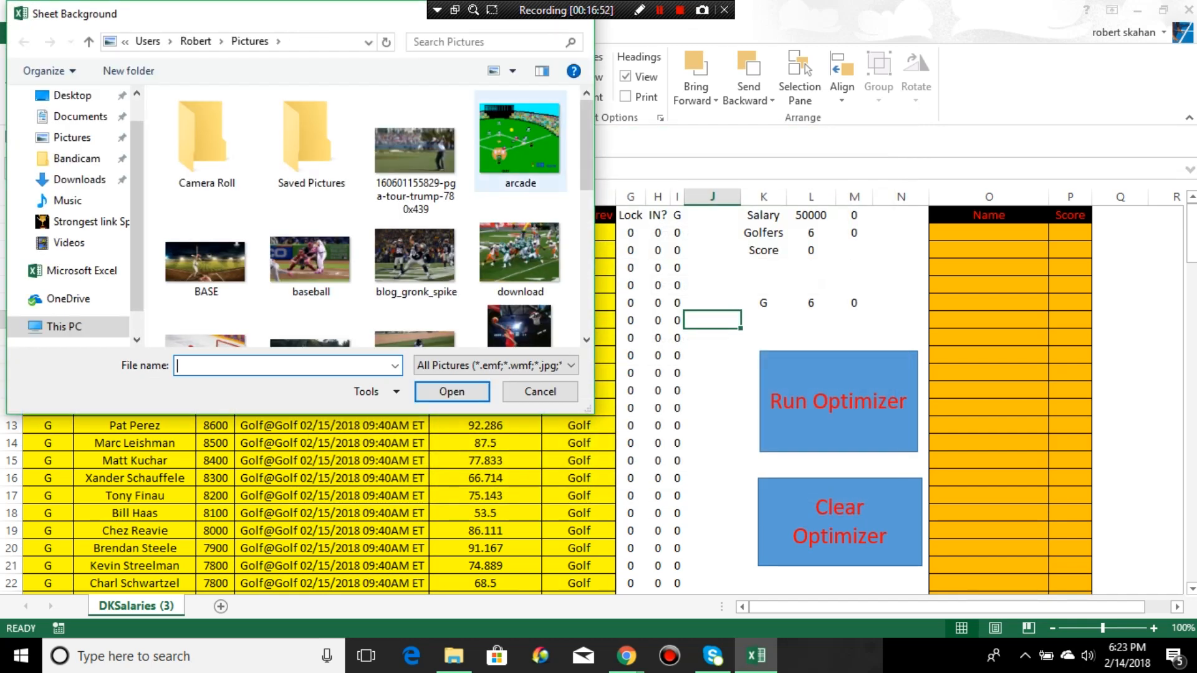
pyautogui.click(415, 154)
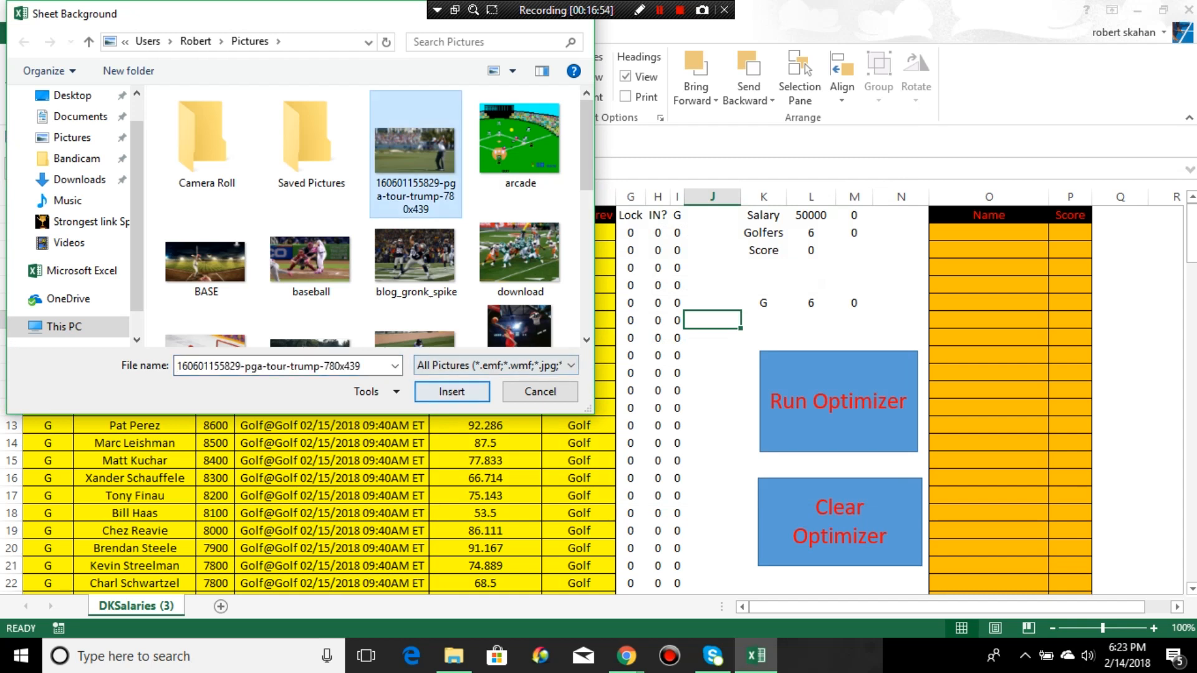
pyautogui.click(452, 391)
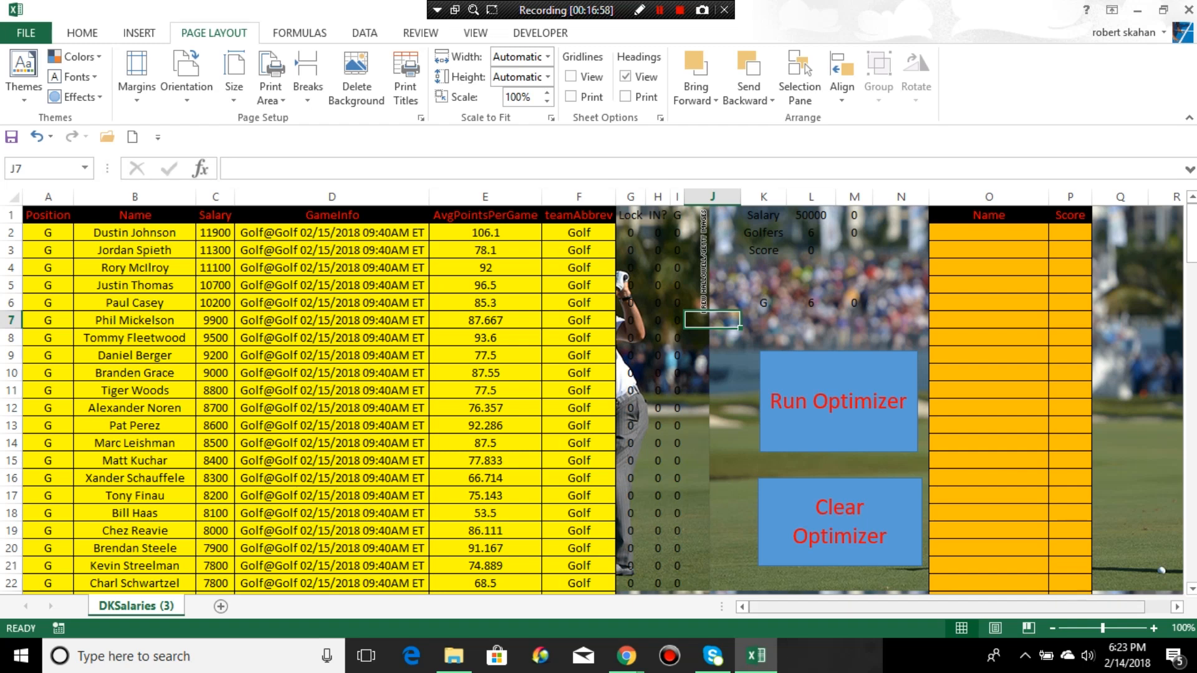
# - Try autofitting all column widths on the worksheet and undo the change
pyautogui.moveTo(822, 606)
pyautogui.mouseDown()
pyautogui.moveTo(847, 606)
pyautogui.moveTo(811, 607)
pyautogui.mouseUp()
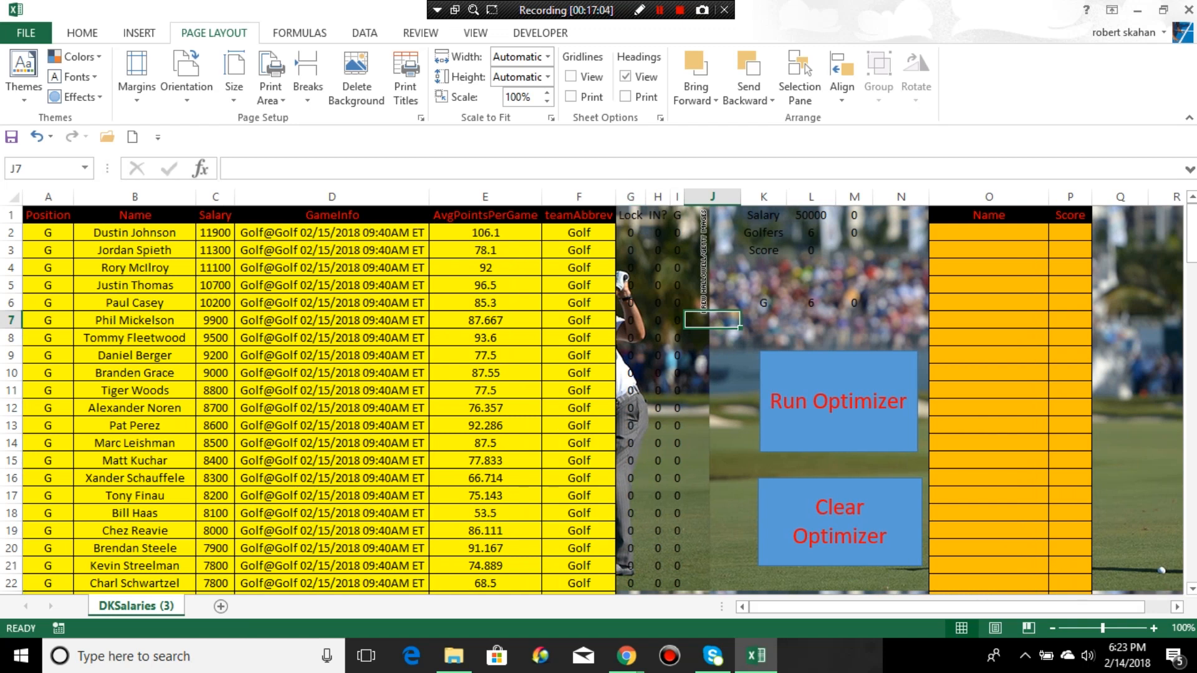
pyautogui.click(14, 198)
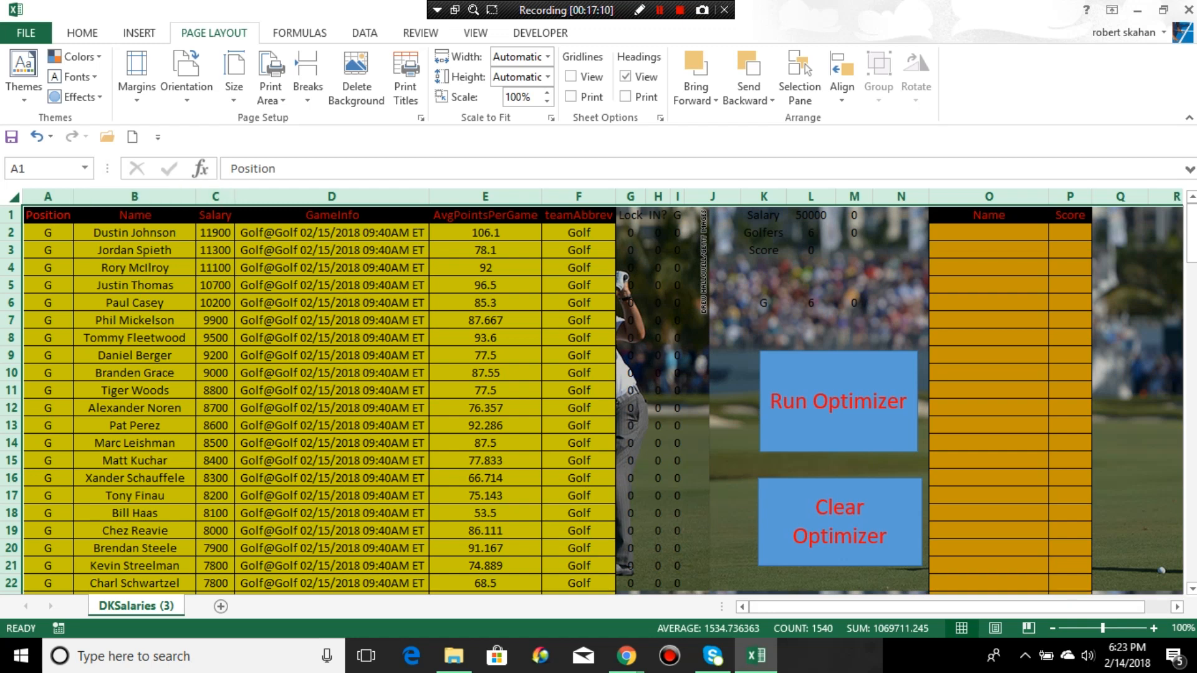
pyautogui.doubleClick(235, 197)
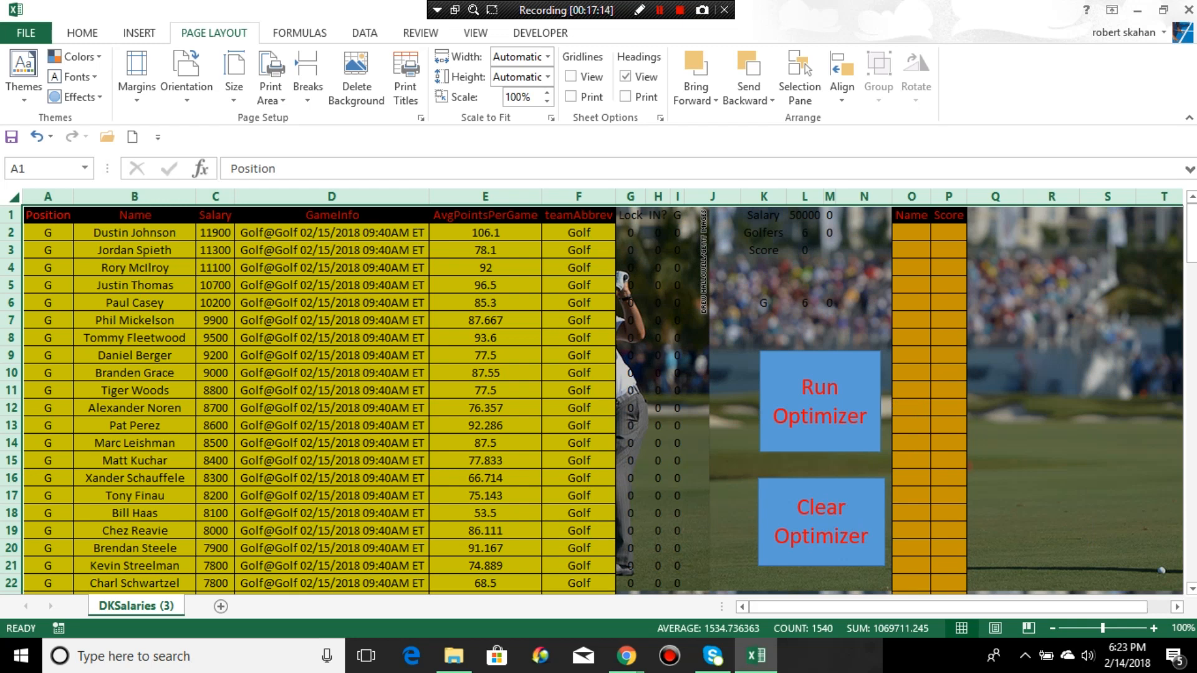
pyautogui.click(36, 136)
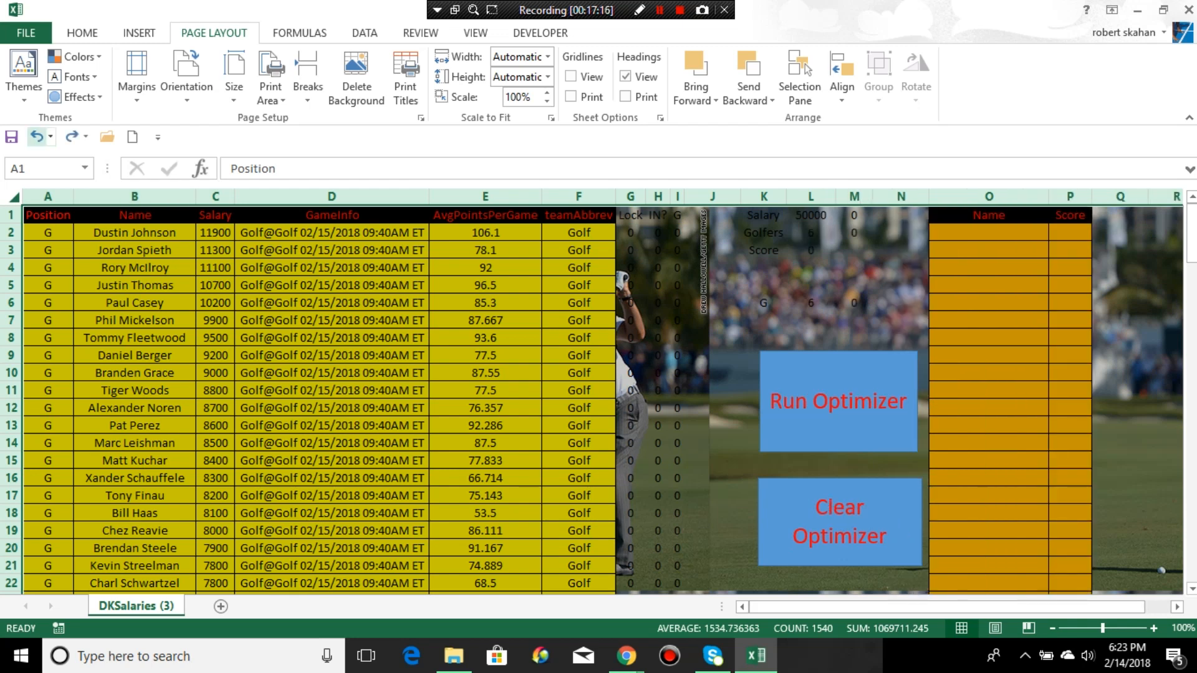
pyautogui.click(1120, 356)
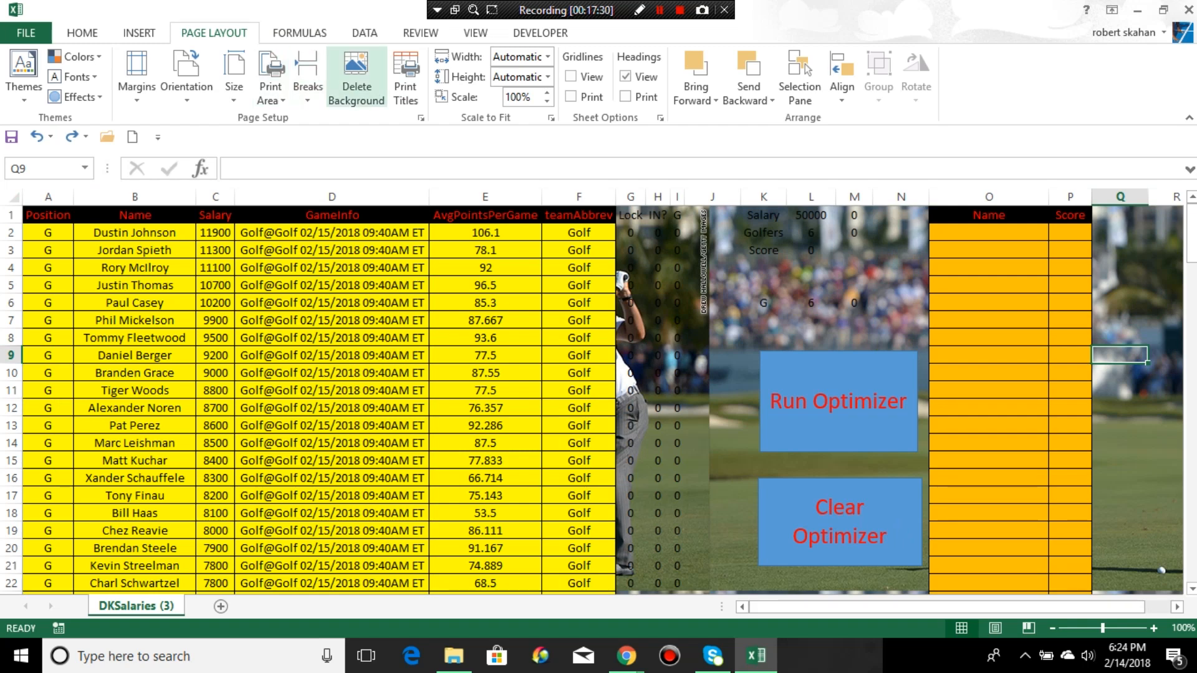
# - Replace the sheet background with the picture jimmy-walker-pga-champ-drive-2016 from the Pictures folder
pyautogui.click(356, 68)
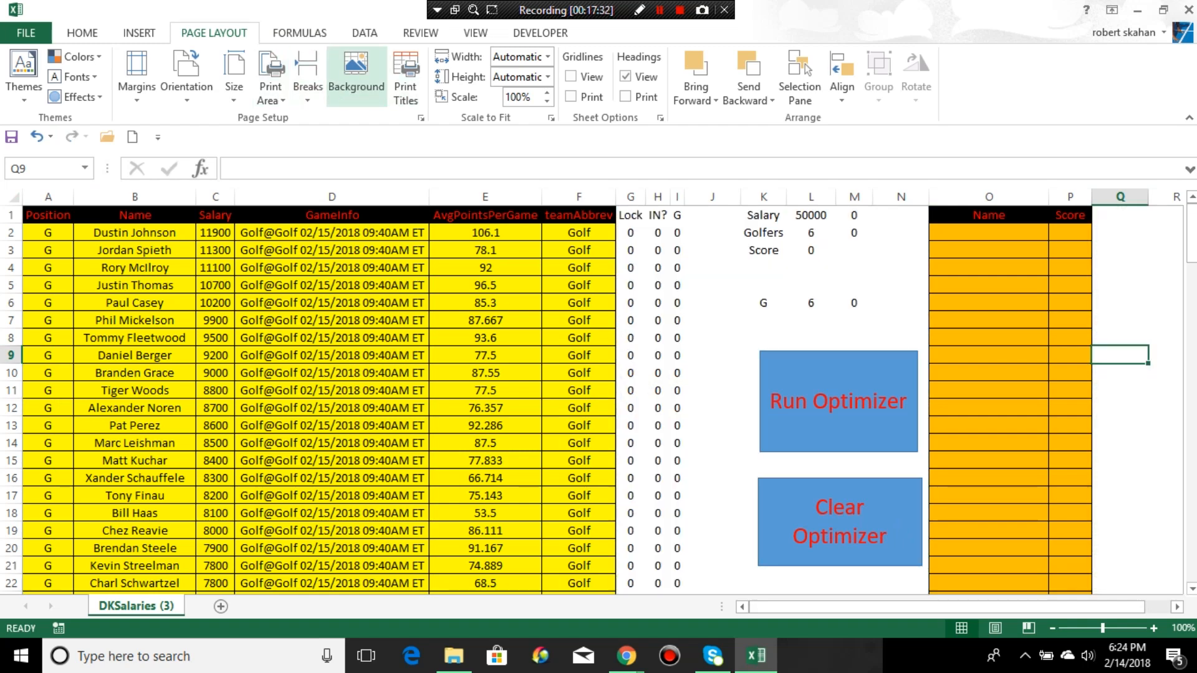
pyautogui.click(356, 69)
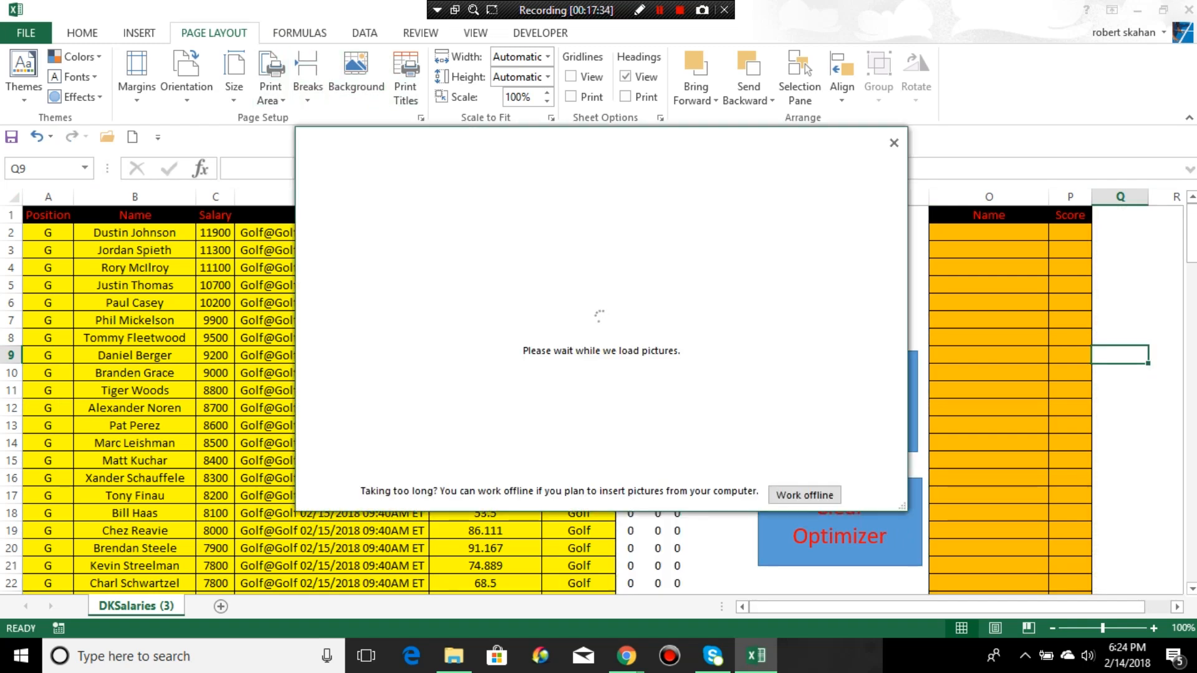
pyautogui.click(672, 230)
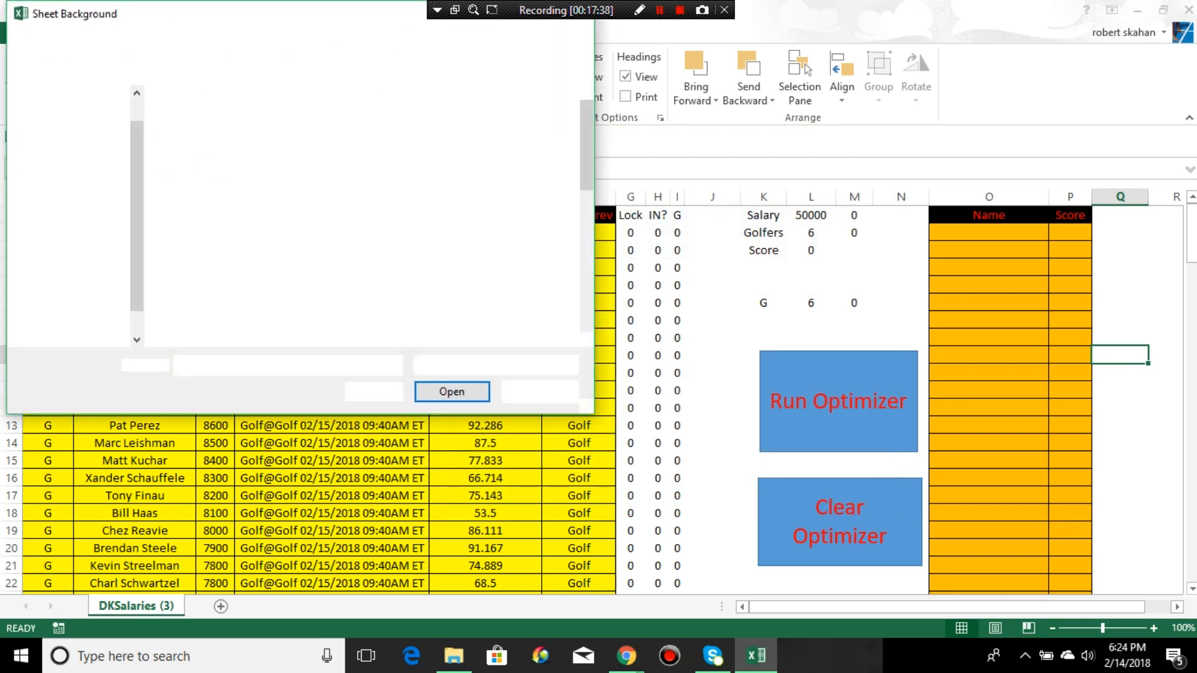
pyautogui.scroll(-3, 404, 142)
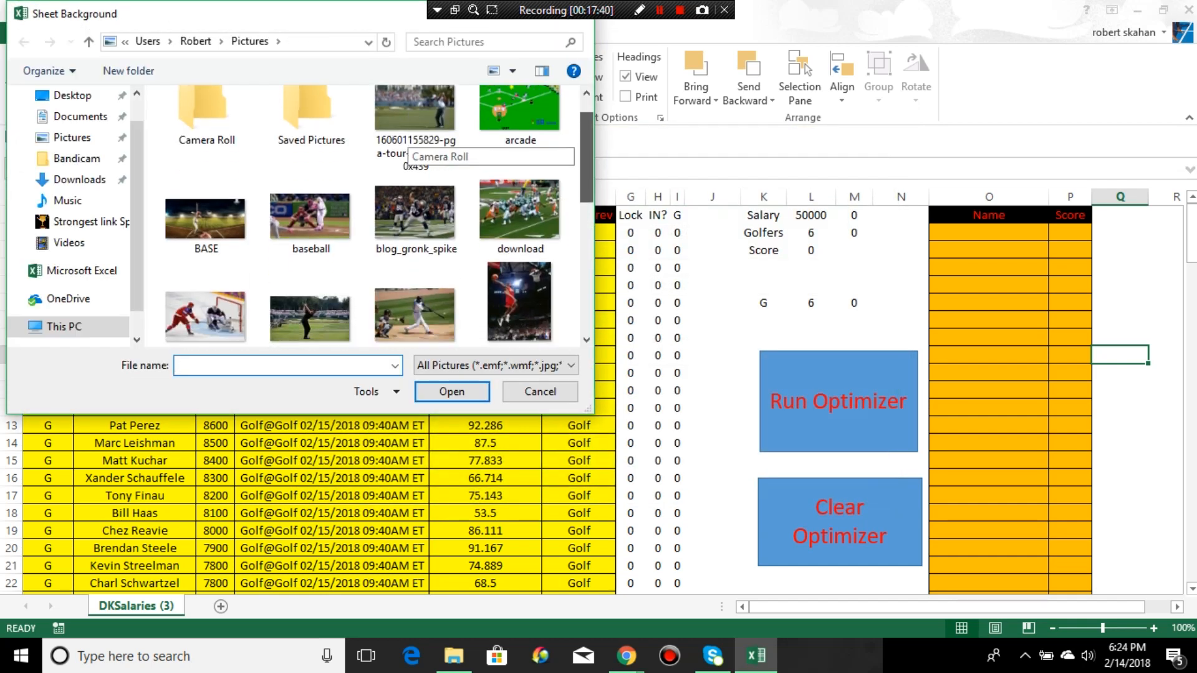
pyautogui.scroll(-3, 403, 142)
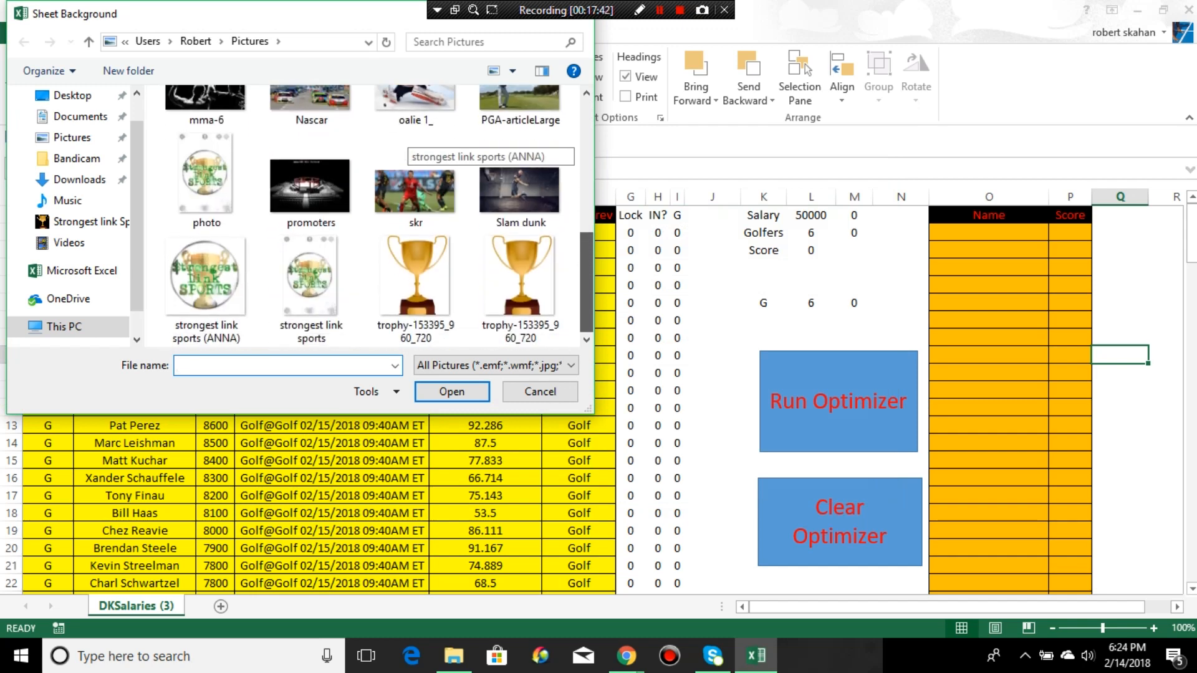
pyautogui.scroll(4, 403, 142)
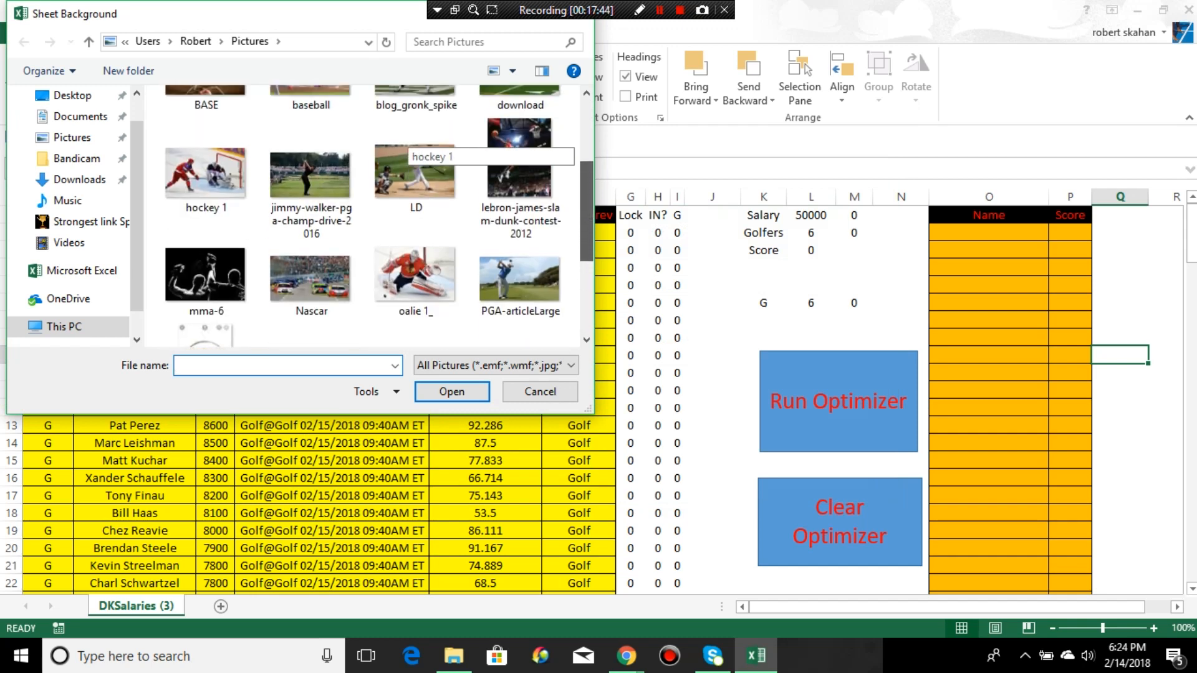
pyautogui.doubleClick(309, 209)
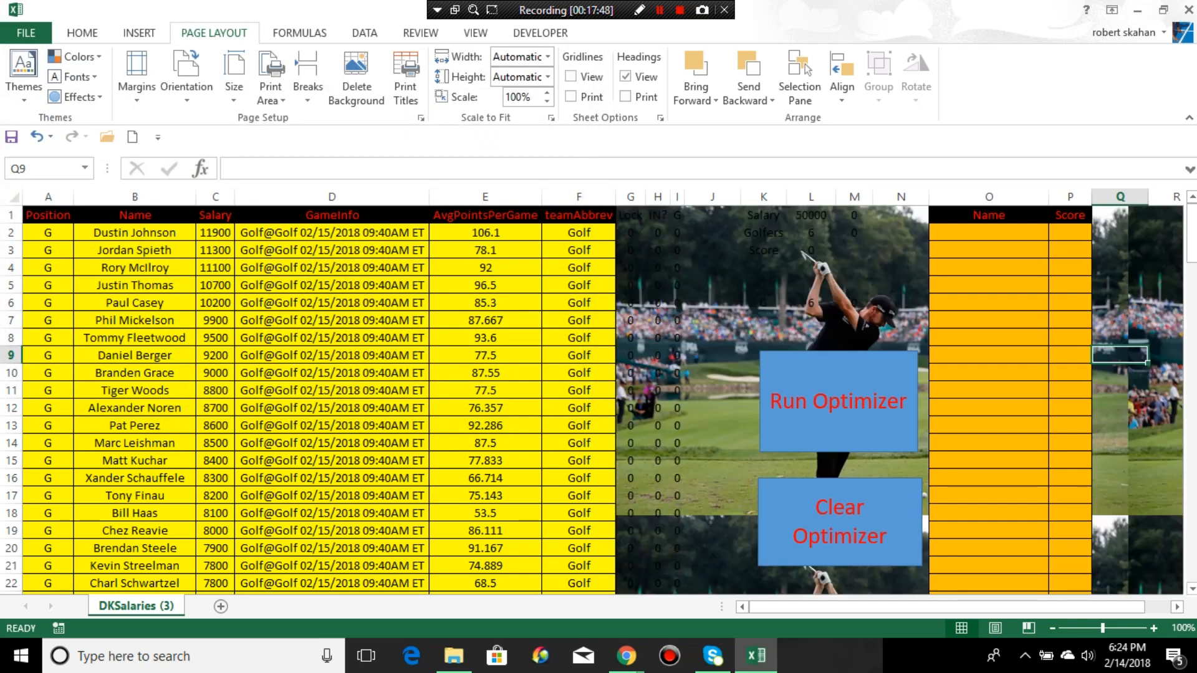
# - Set the font colour of the helper columns G to J from row 6 down to Gray-50%, Accent 3, Darker 25%
pyautogui.click(811, 303)
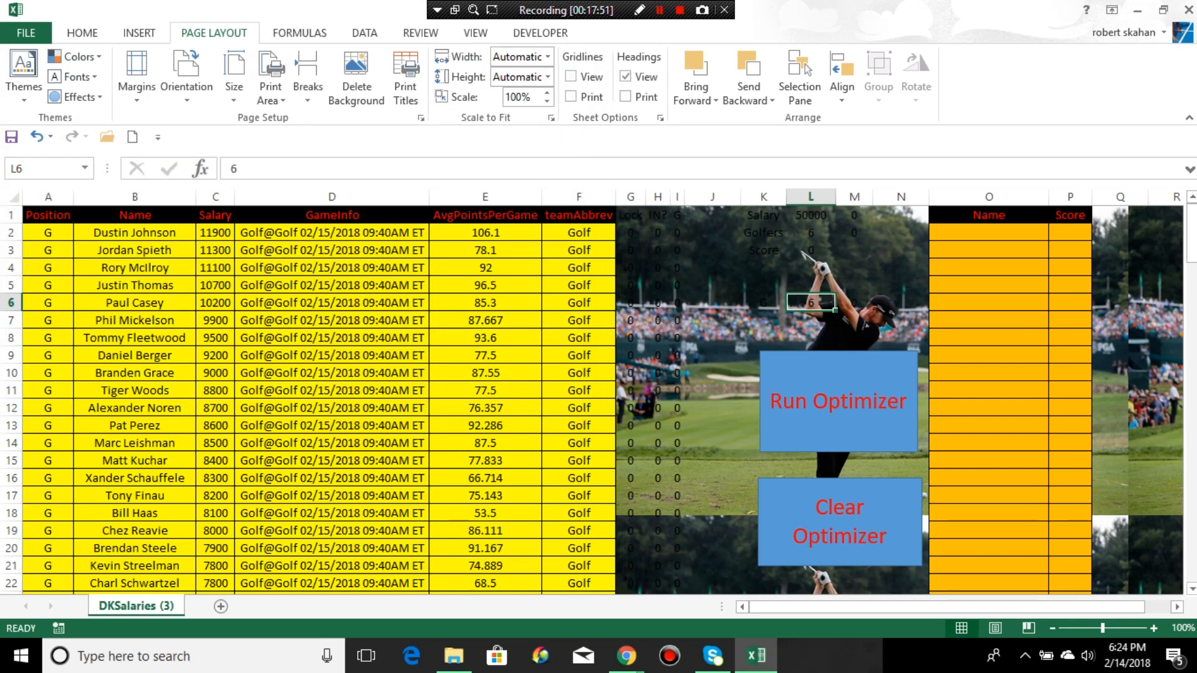
pyautogui.moveTo(629, 303); pyautogui.dragTo(741, 590)
pyautogui.moveTo(1191, 552); pyautogui.dragTo(1190, 232)
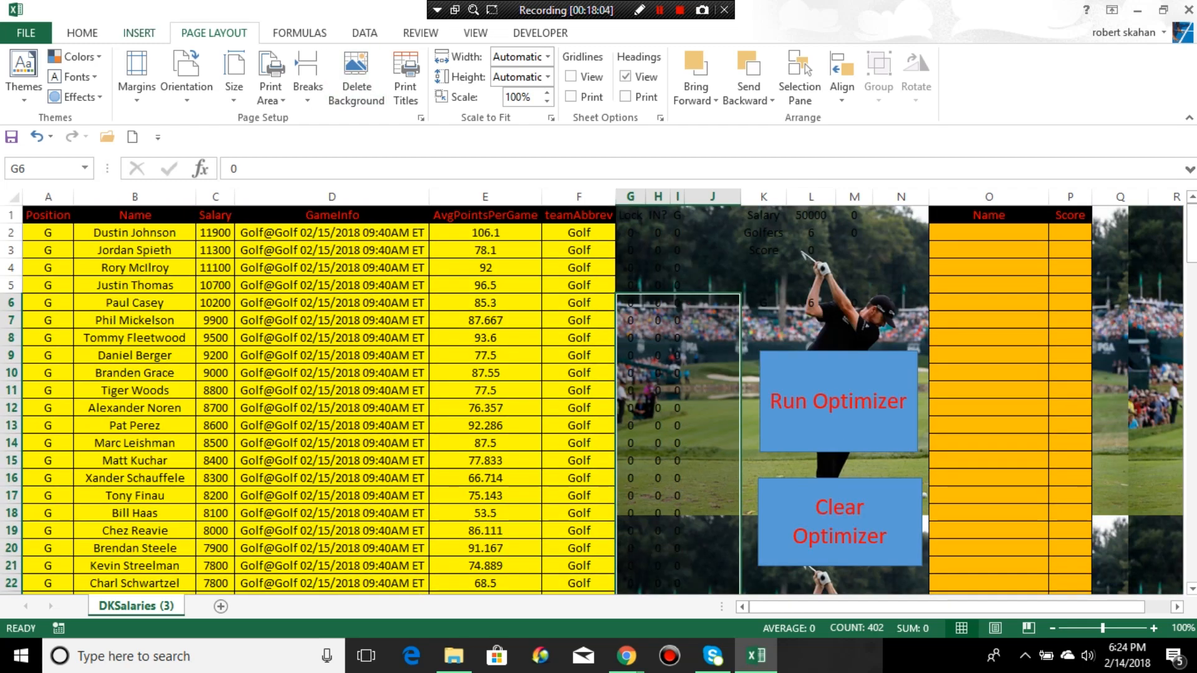
pyautogui.click(82, 32)
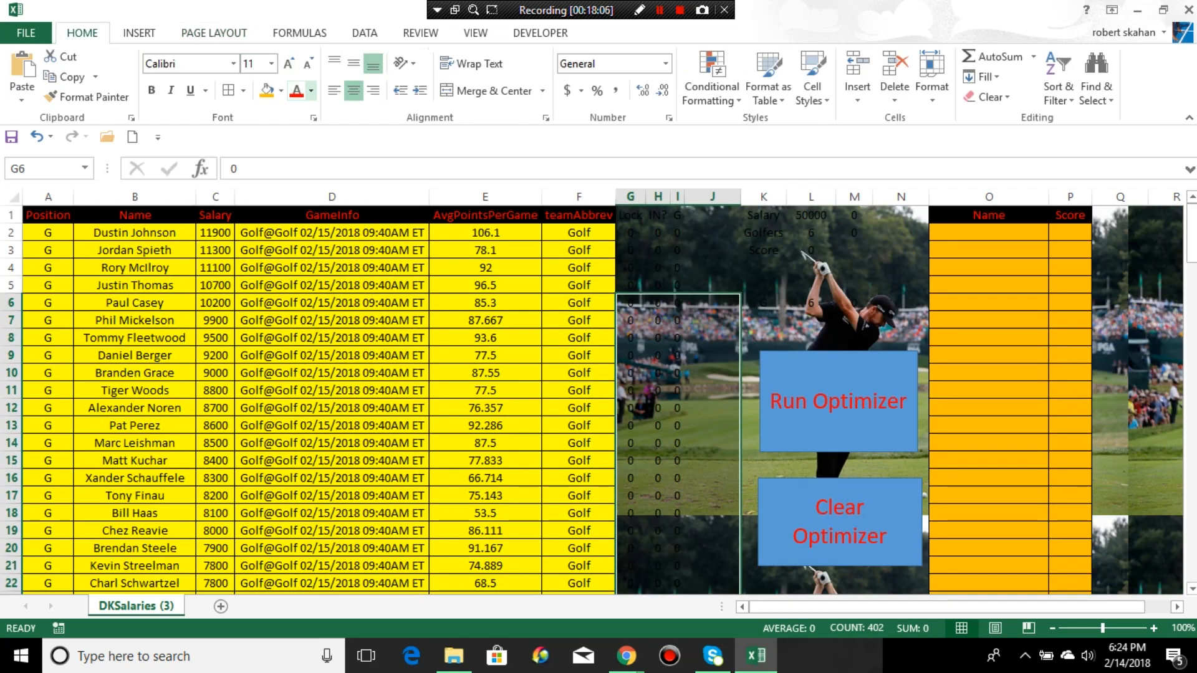
pyautogui.click(311, 90)
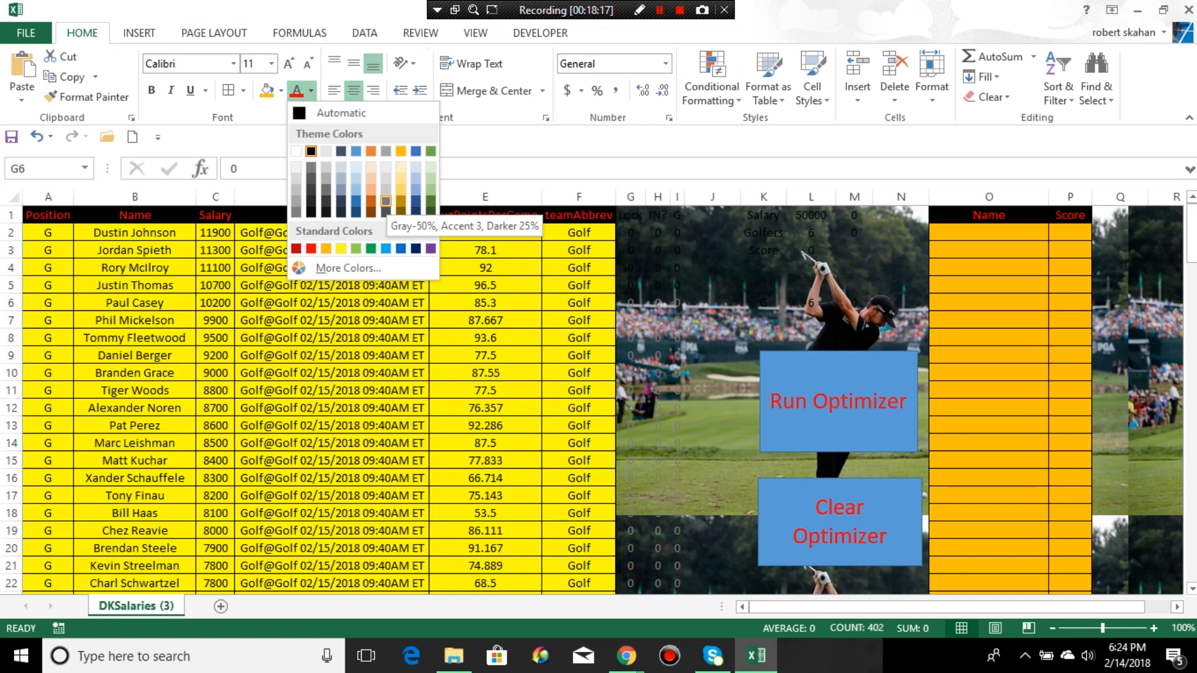
pyautogui.click(386, 201)
pyautogui.click(657, 426)
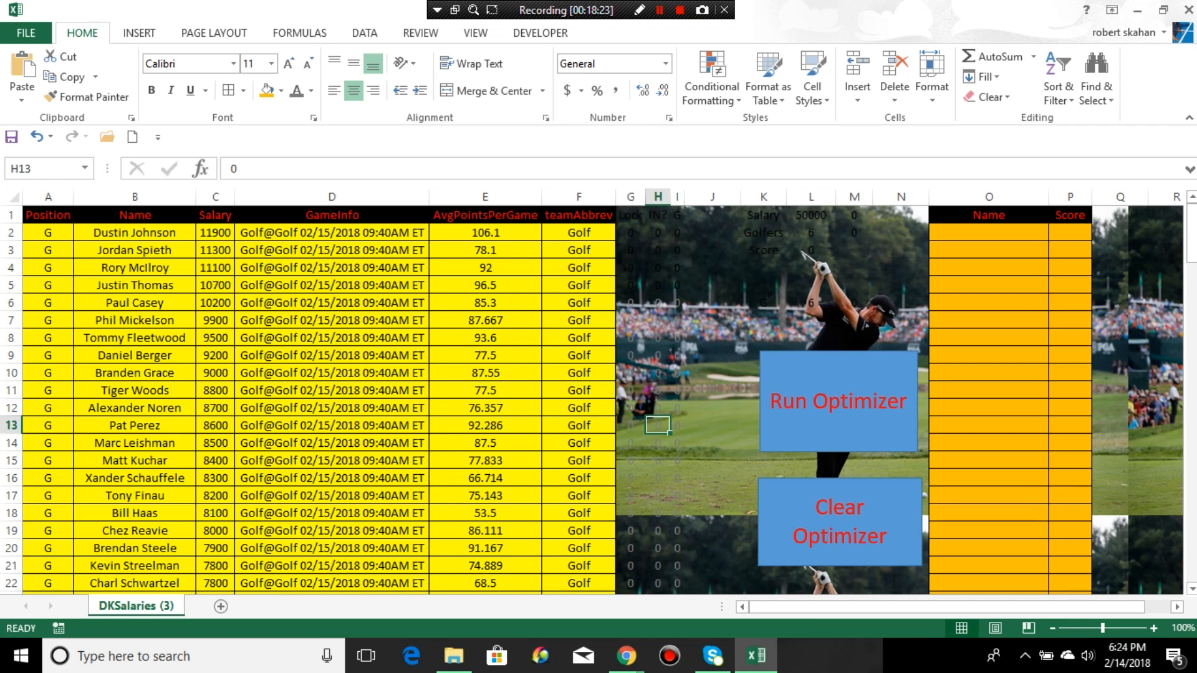
# - Format the score result cell L3 with a yellow fill and a dark red font
pyautogui.click(803, 251)
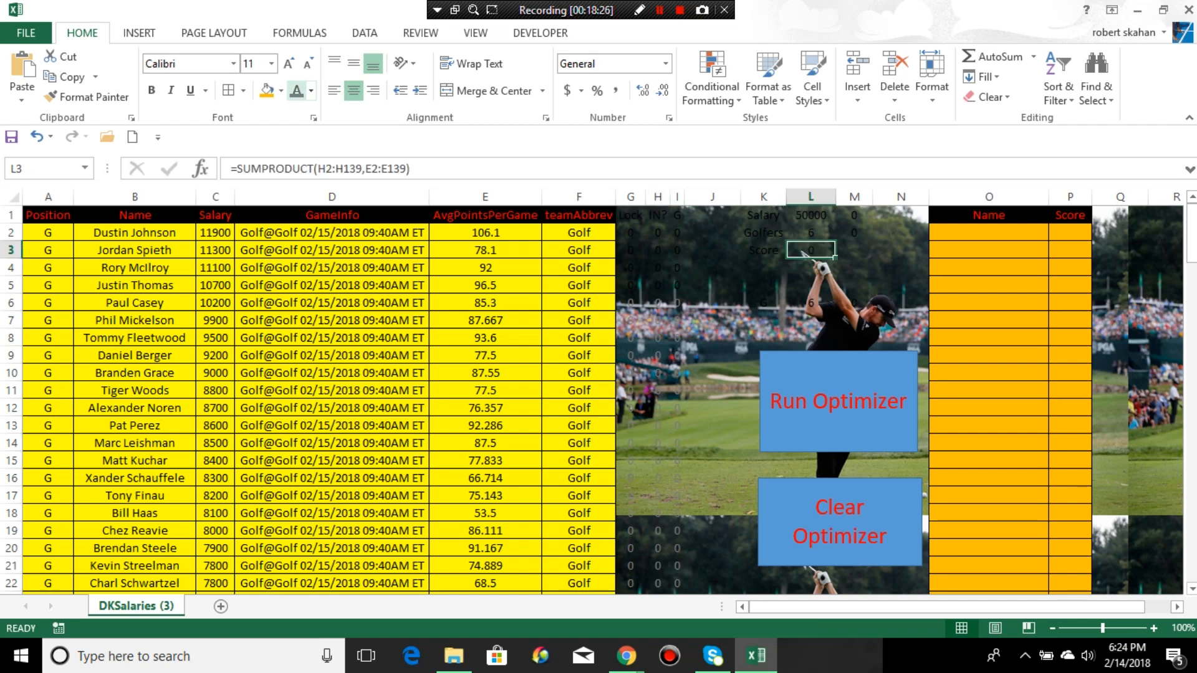
pyautogui.click(281, 91)
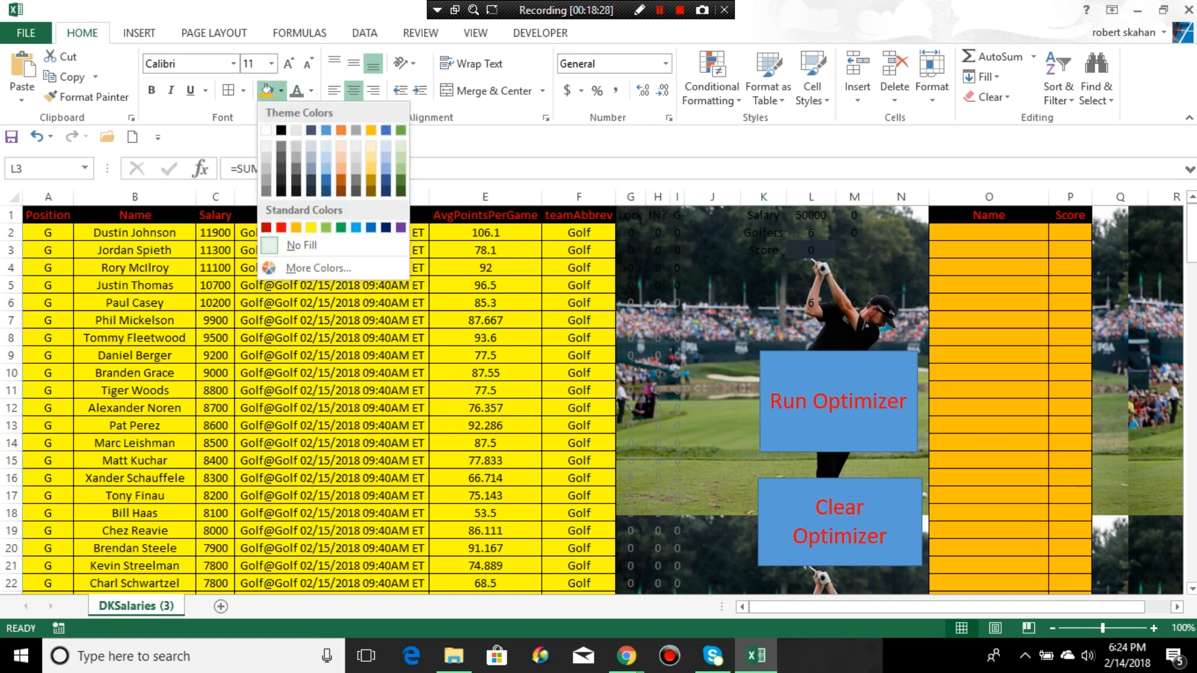
pyautogui.click(310, 227)
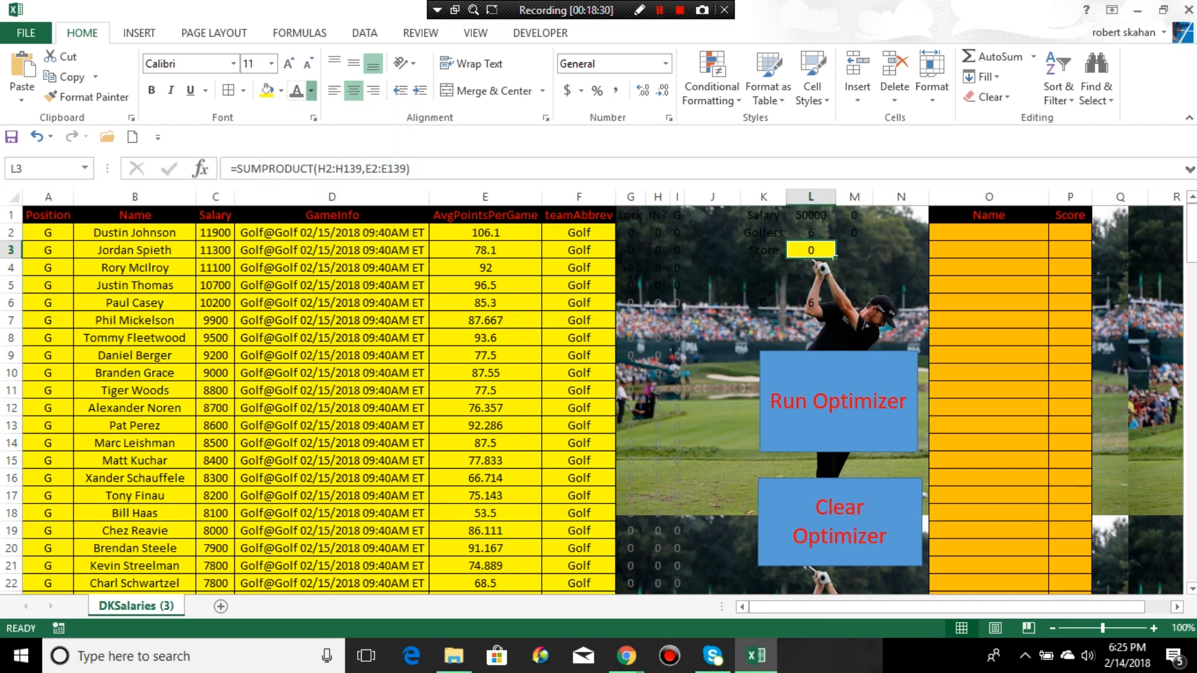
pyautogui.click(311, 91)
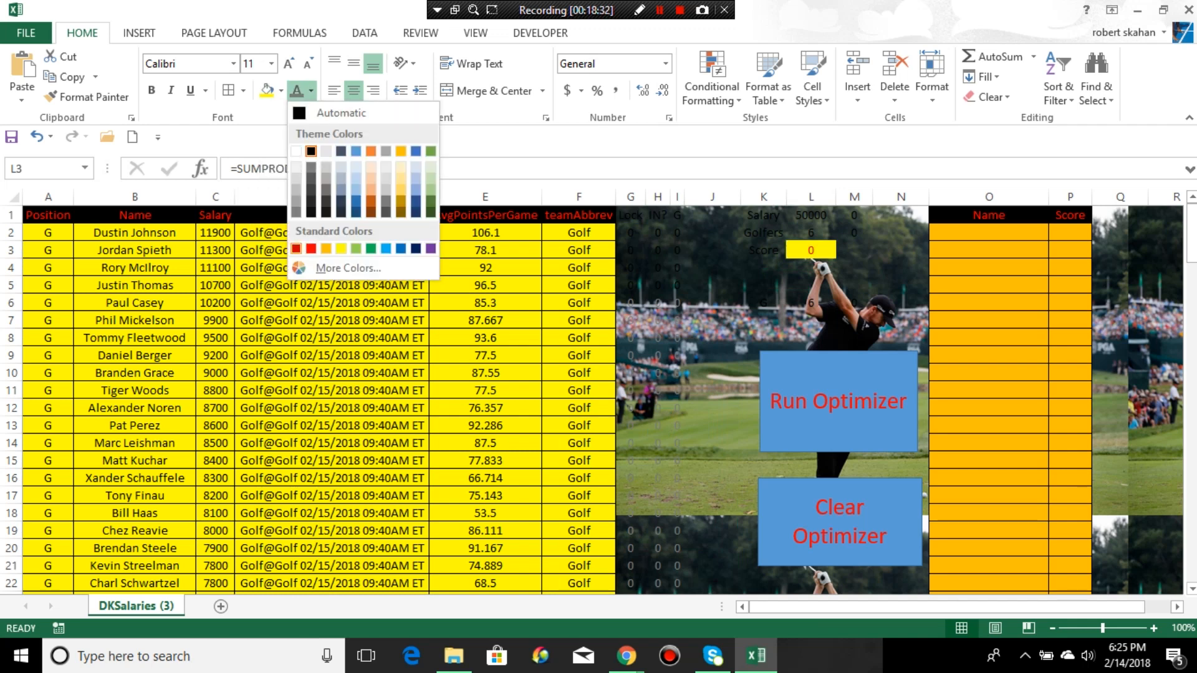
pyautogui.click(296, 249)
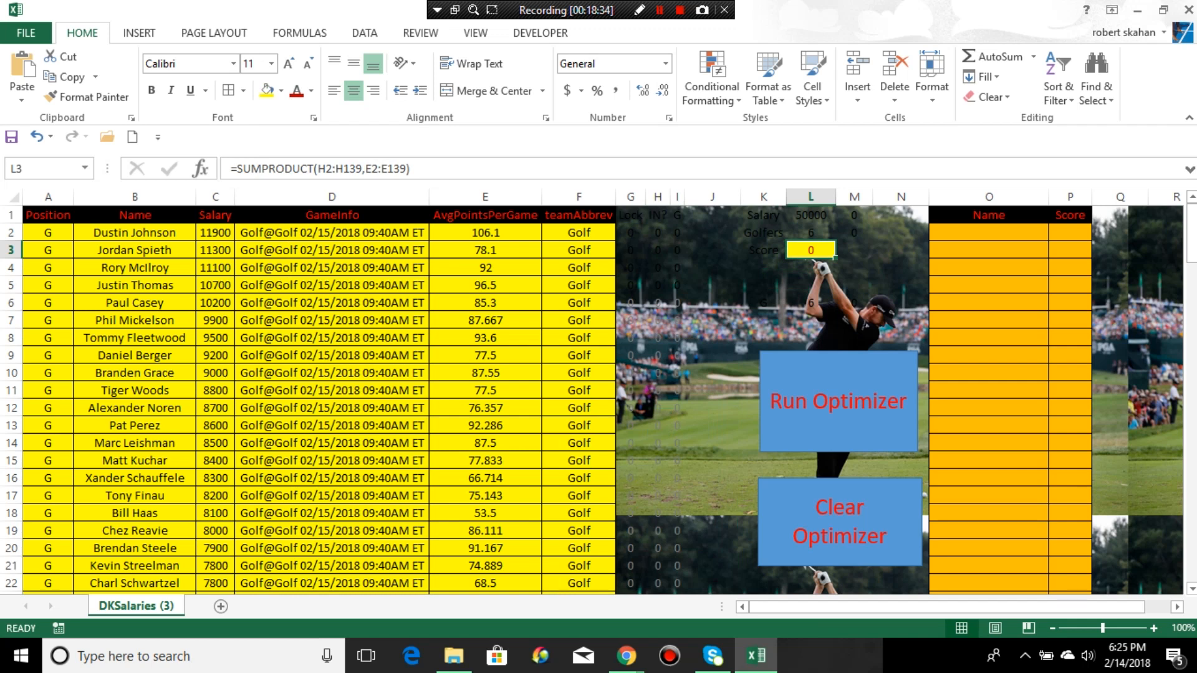
pyautogui.click(717, 320)
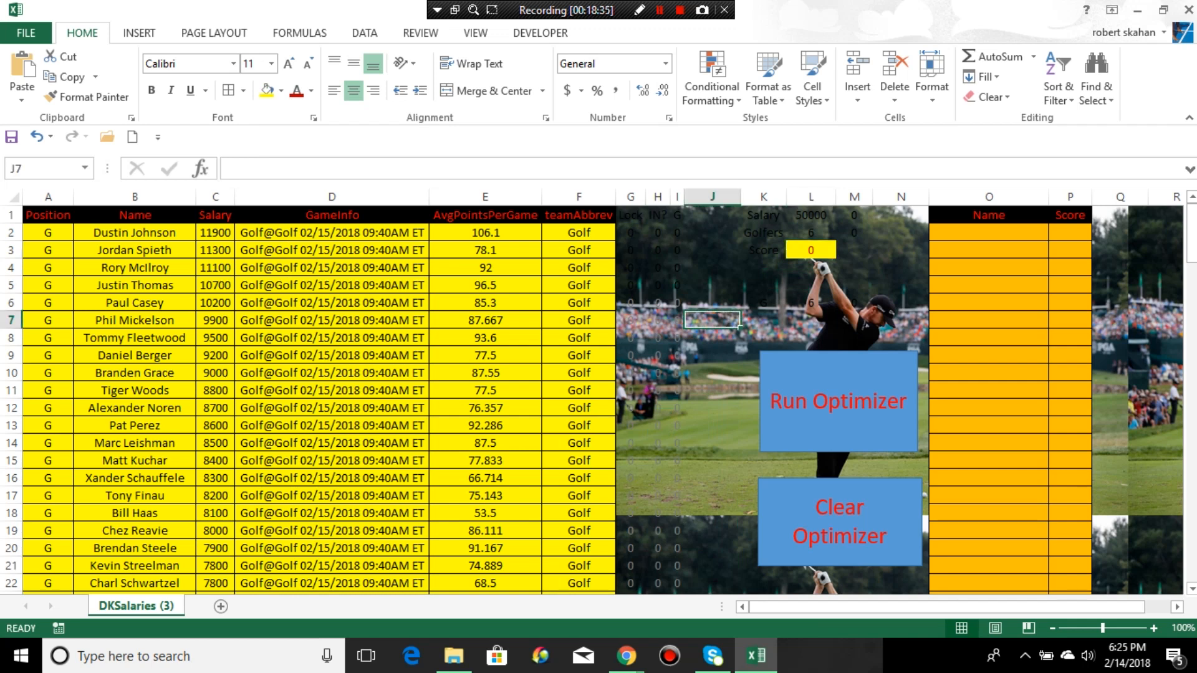
# - Set the font colour of K1:M2 and the Score label in K3 to Black, Text 1, Lighter 25%
pyautogui.moveTo(764, 215); pyautogui.dragTo(872, 241)
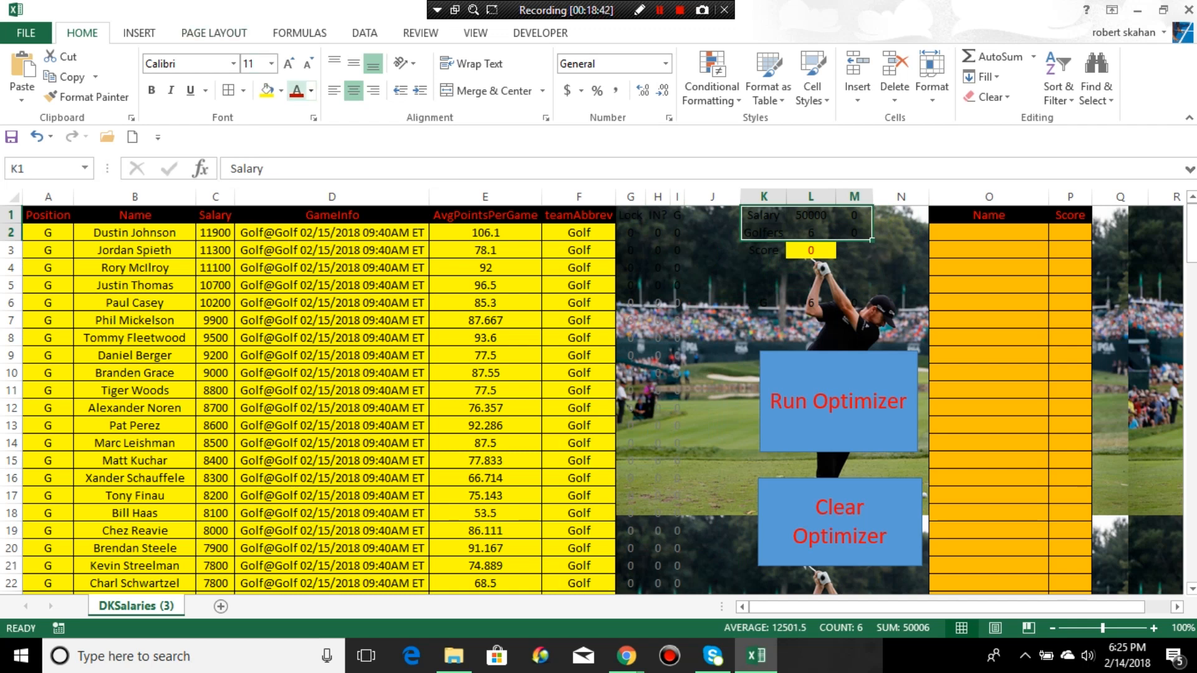
pyautogui.click(310, 90)
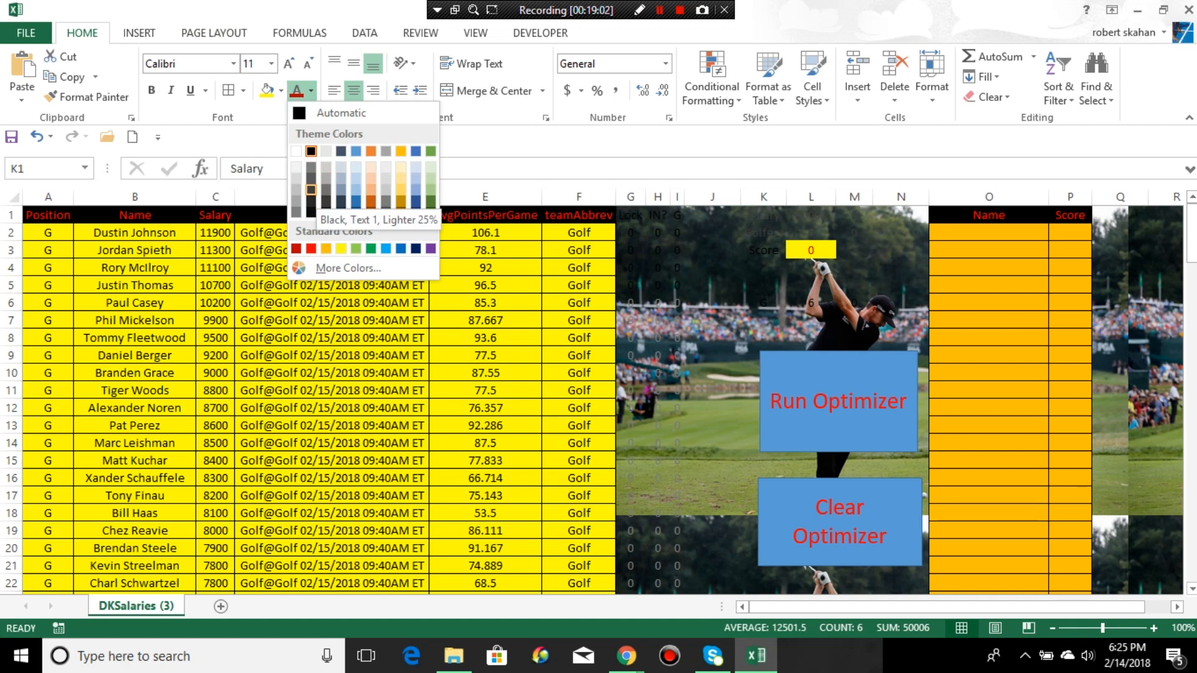
pyautogui.click(310, 189)
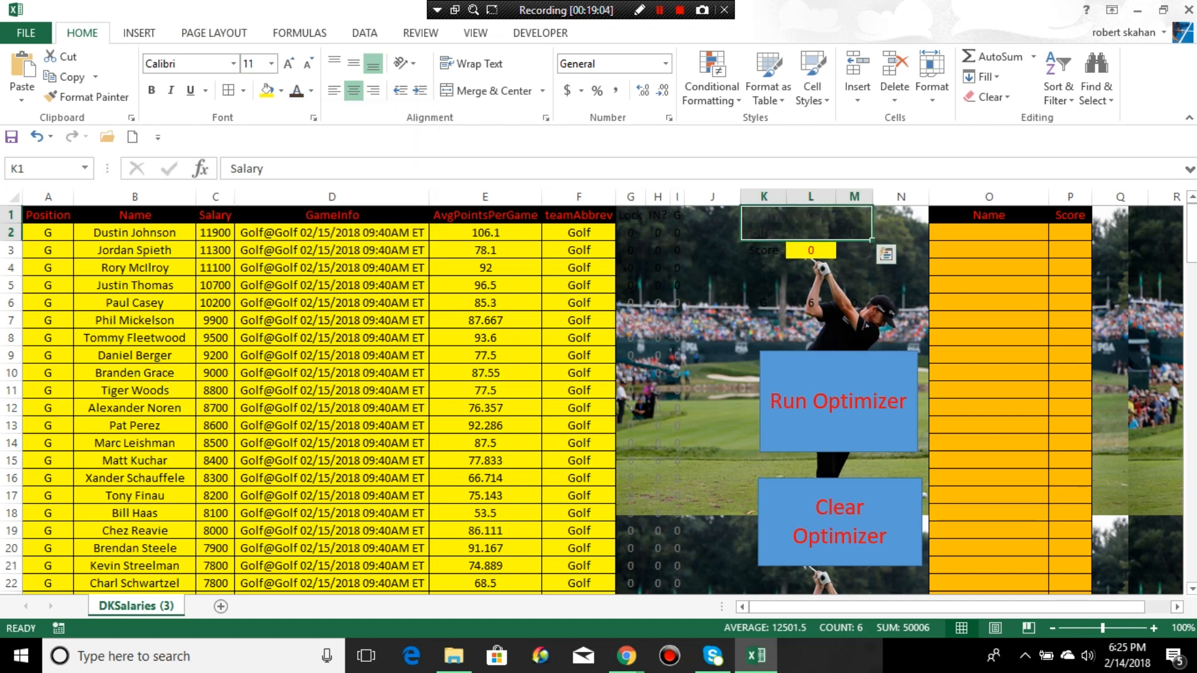
pyautogui.click(764, 249)
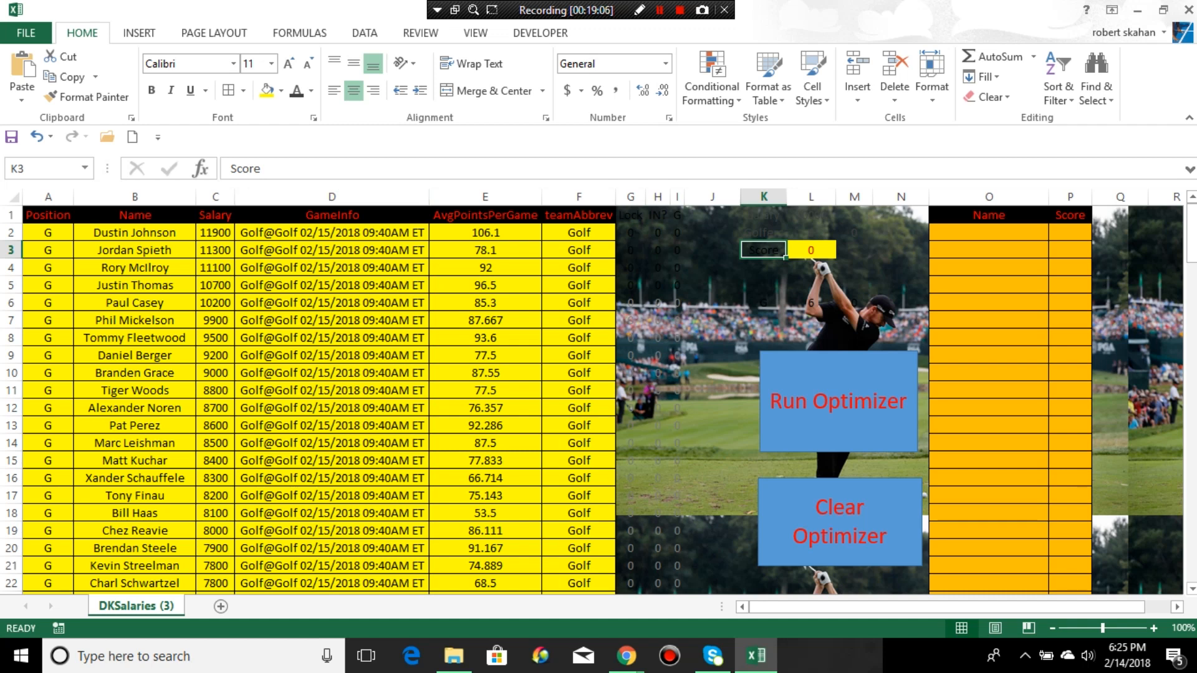
pyautogui.click(297, 91)
pyautogui.click(763, 320)
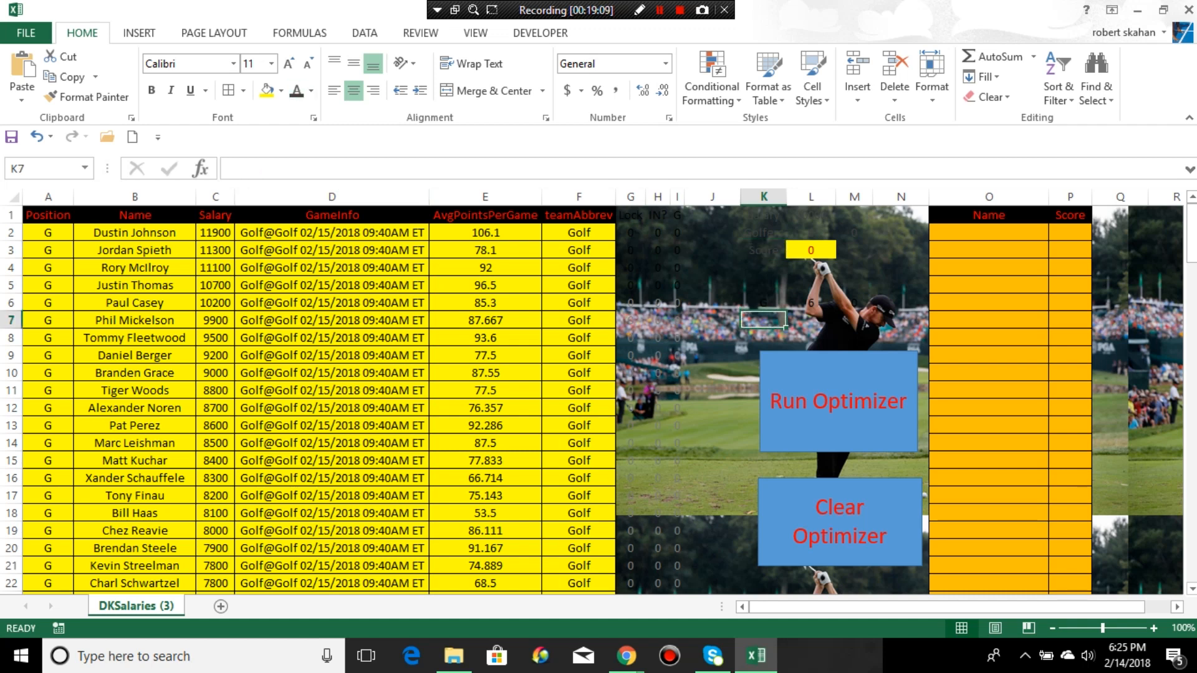
# - Test the macro buttons by running the optimizer and clearing the generated lineup
pyautogui.click(712, 390)
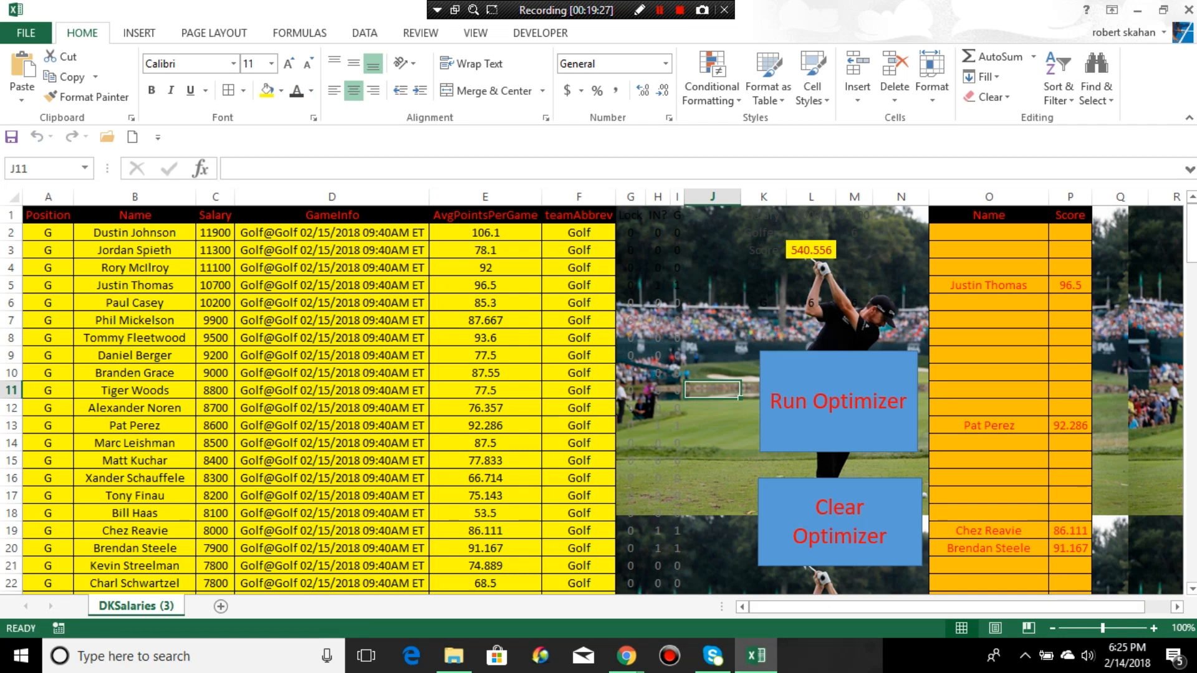
pyautogui.moveTo(1191, 231)
pyautogui.mouseDown()
pyautogui.moveTo(1191, 256)
pyautogui.moveTo(1191, 230)
pyautogui.mouseUp()
pyautogui.click(838, 522)
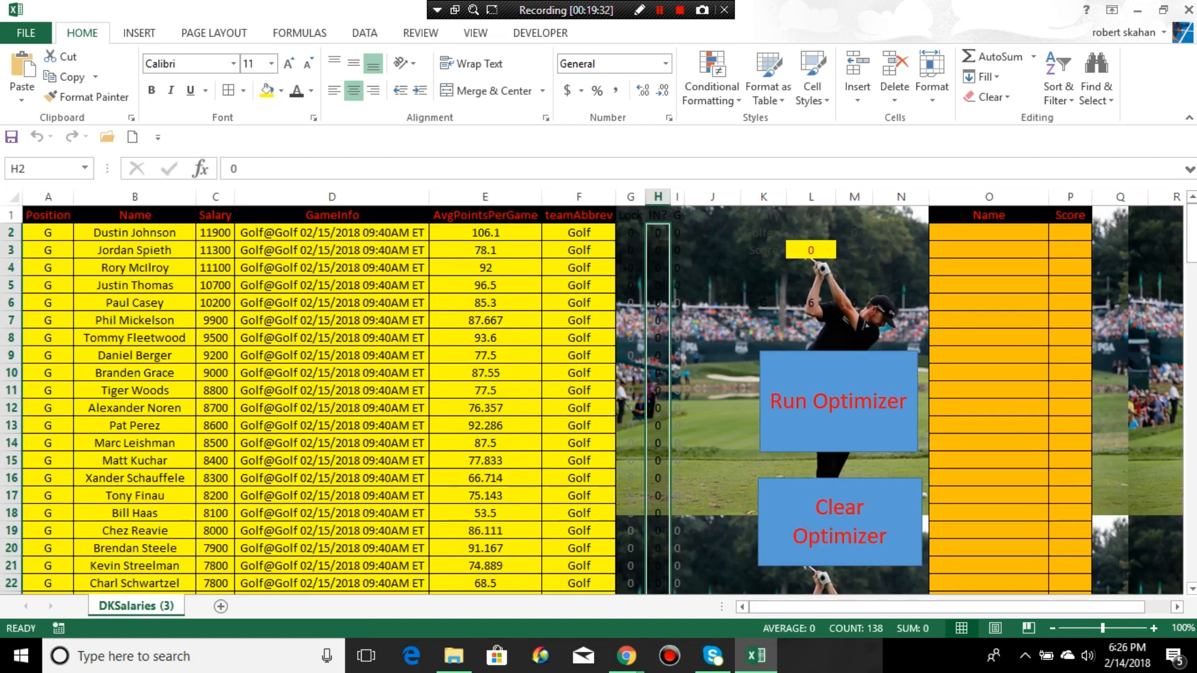
# - Try a yellow fill on the Lock header cell G1
pyautogui.click(630, 215)
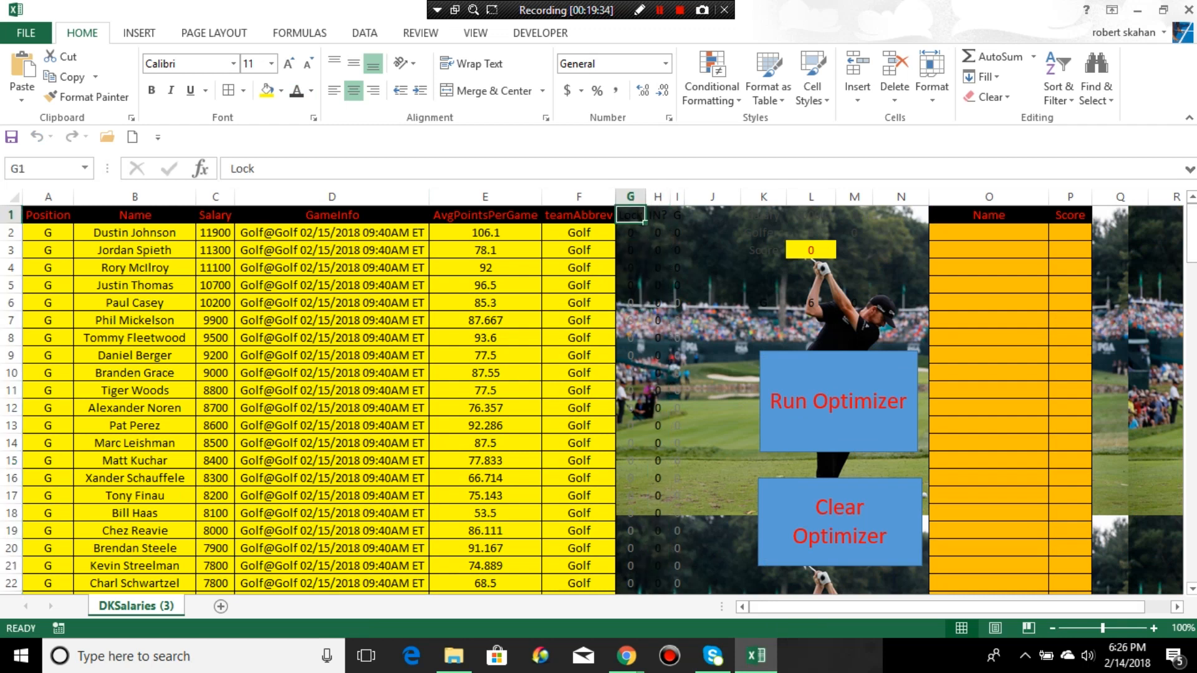
pyautogui.click(267, 91)
pyautogui.click(712, 285)
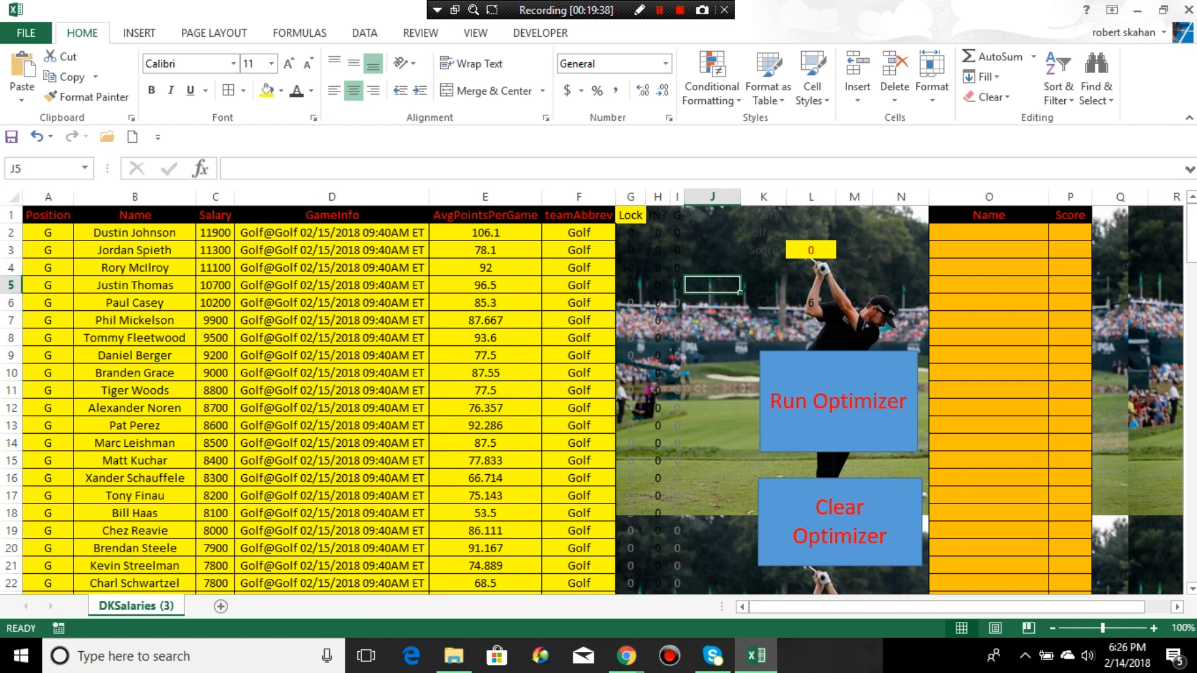
# - Format the Lock header cell G1 with a black fill and a red font
pyautogui.click(630, 215)
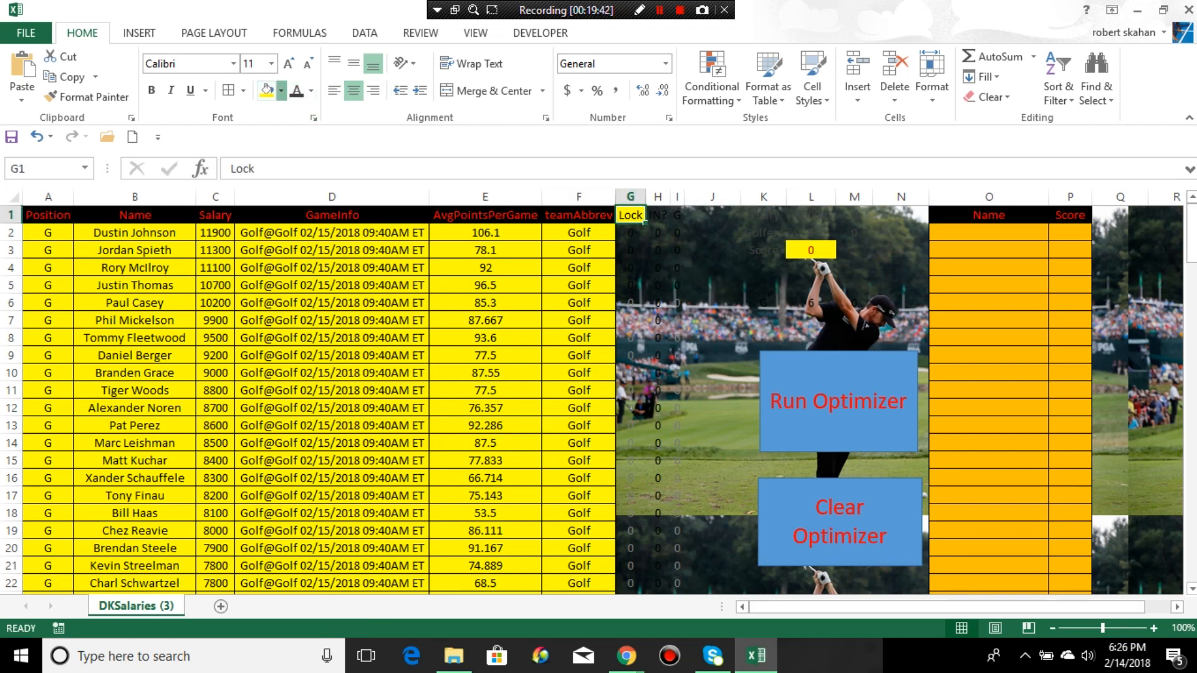
pyautogui.click(281, 91)
pyautogui.click(281, 130)
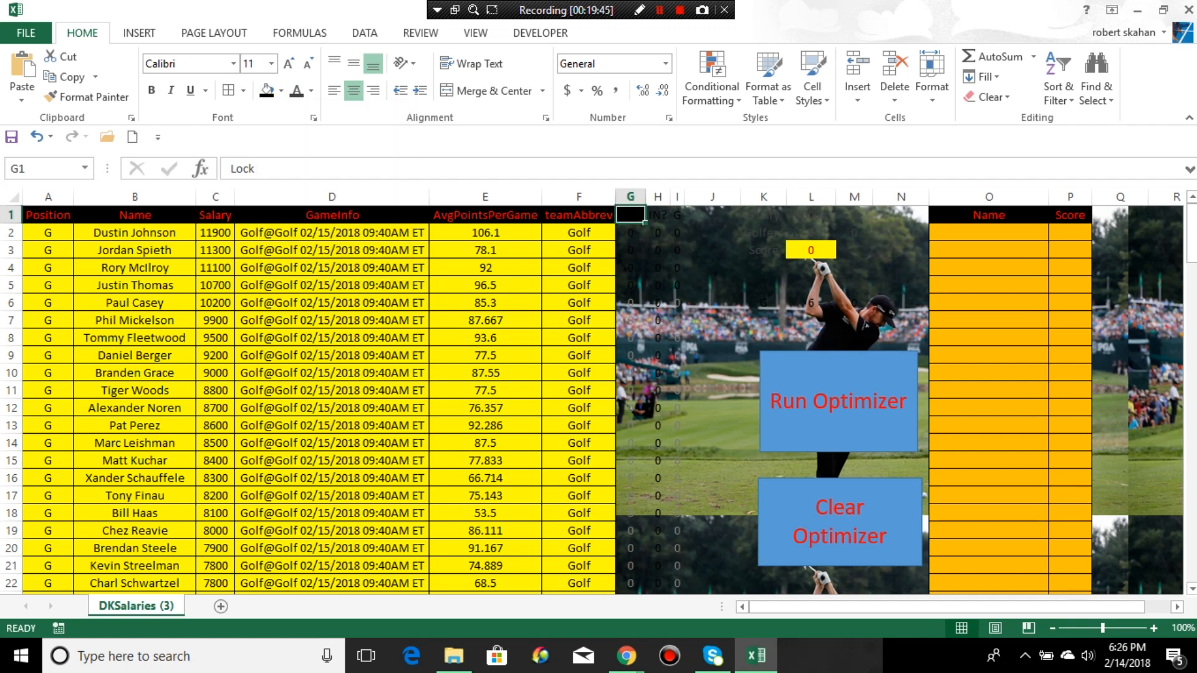
pyautogui.click(310, 91)
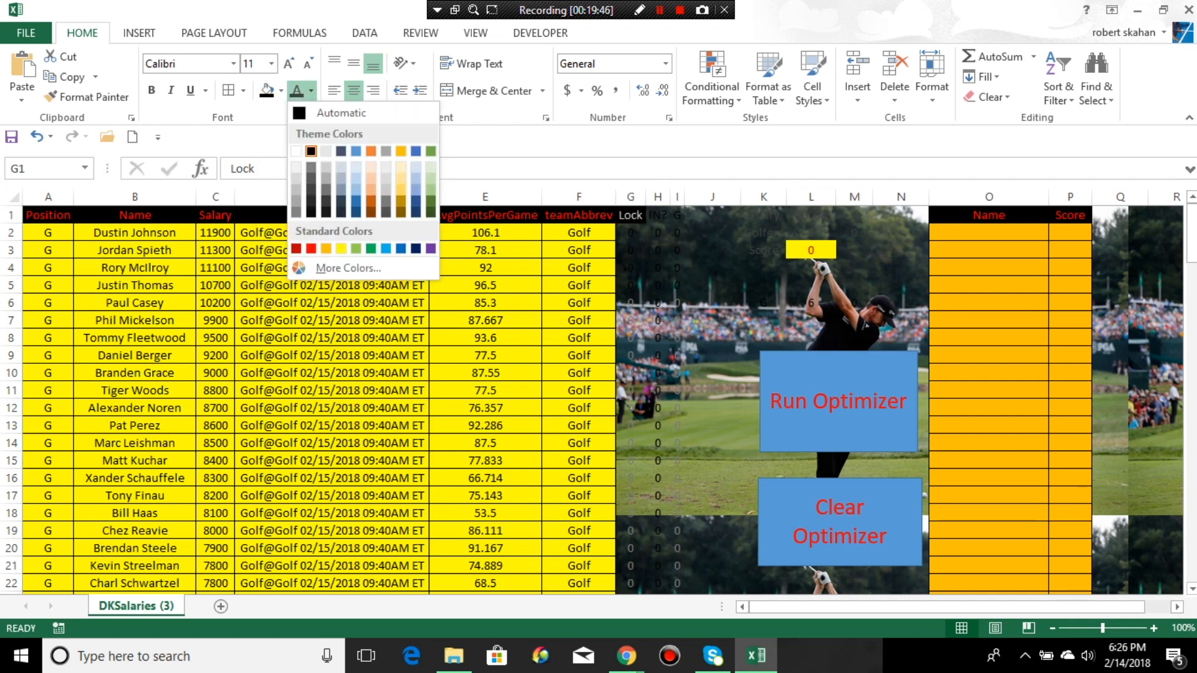
pyautogui.click(309, 247)
pyautogui.click(712, 303)
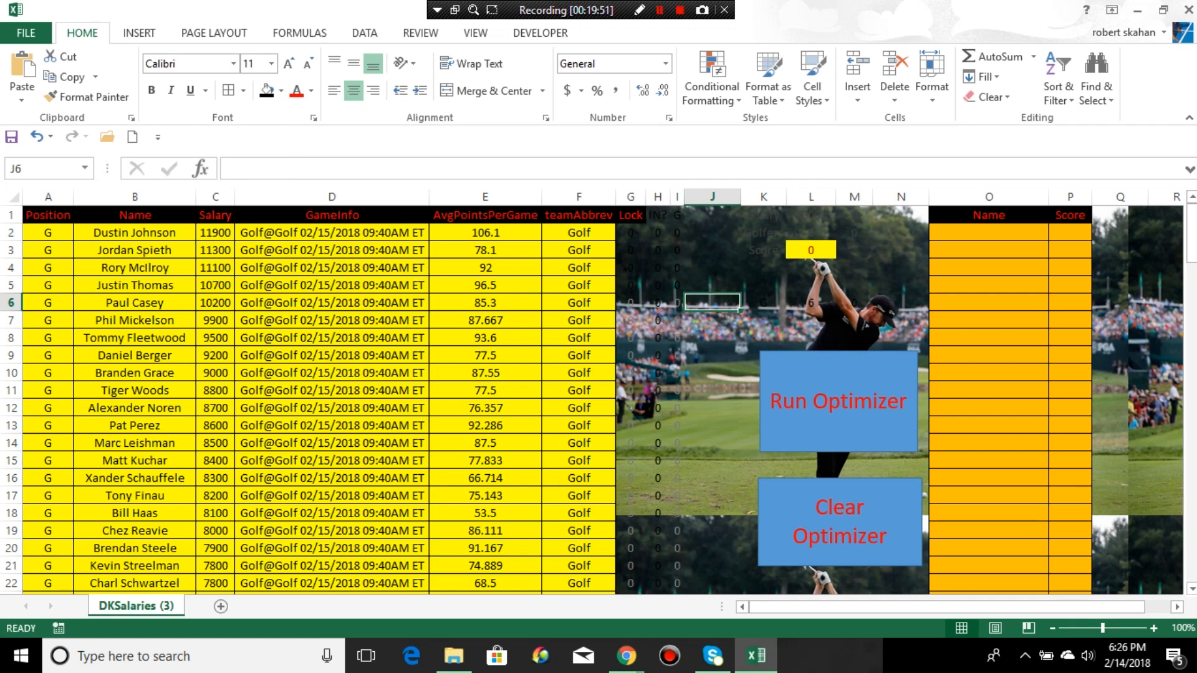
# - Lock the golfer in row 4 by entering 1 in G4 and run the optimizer
pyautogui.click(631, 268)
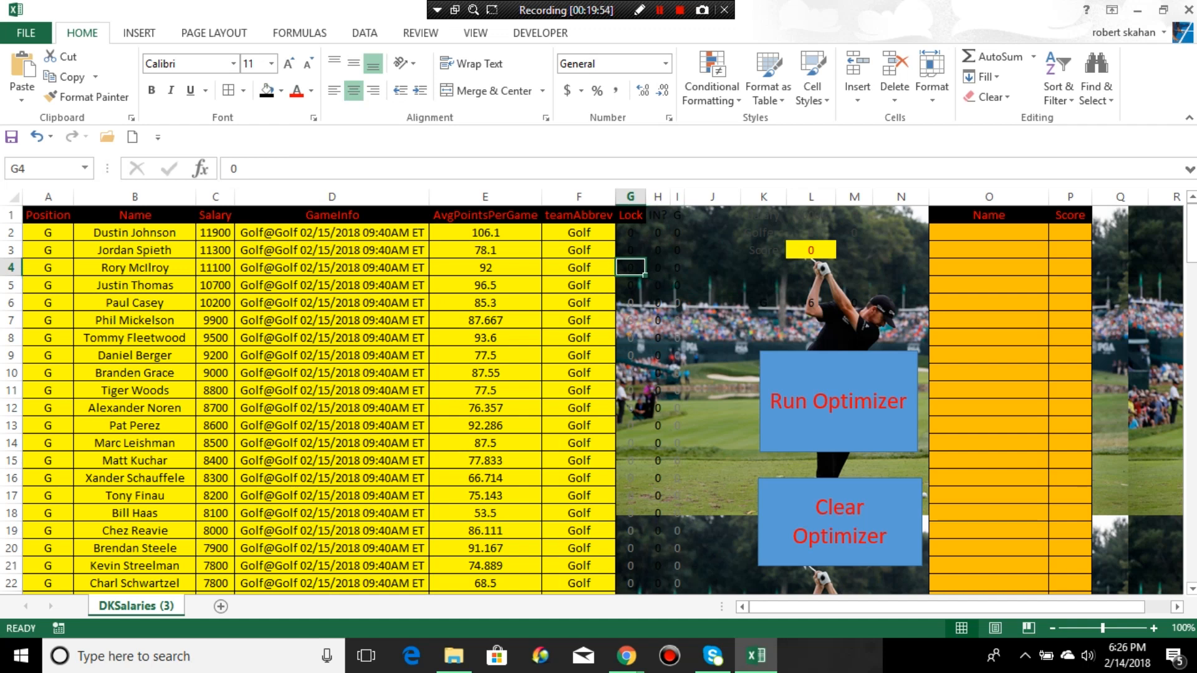
pyautogui.write('1')
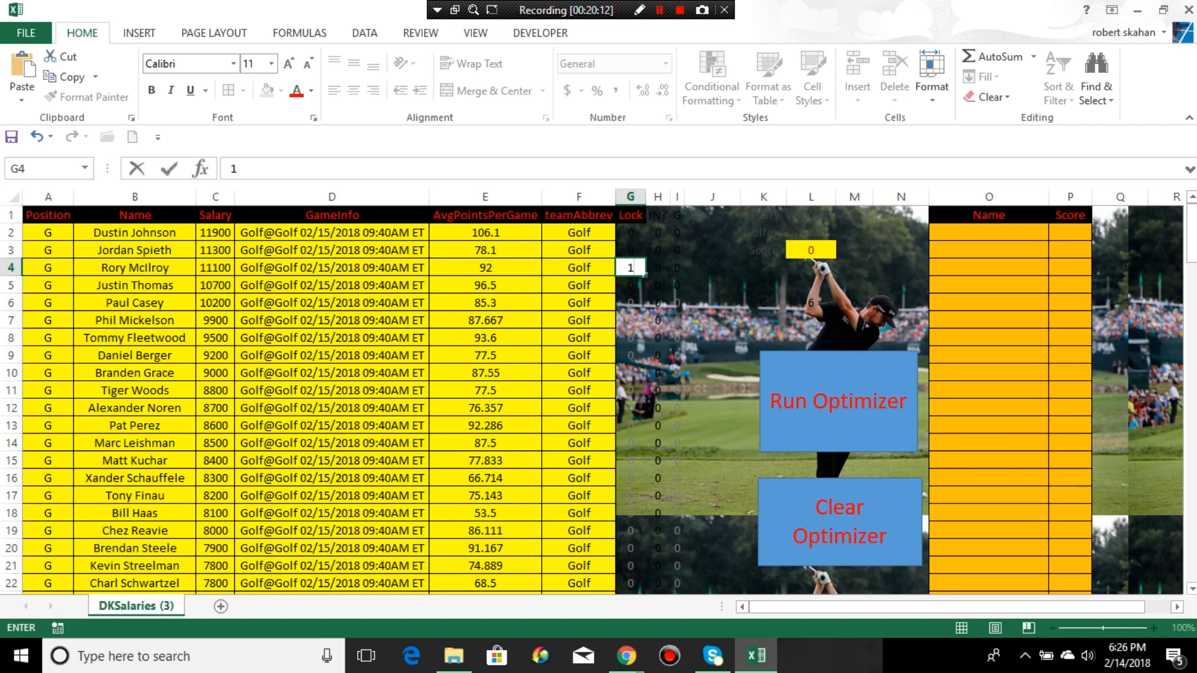
pyautogui.click(712, 478)
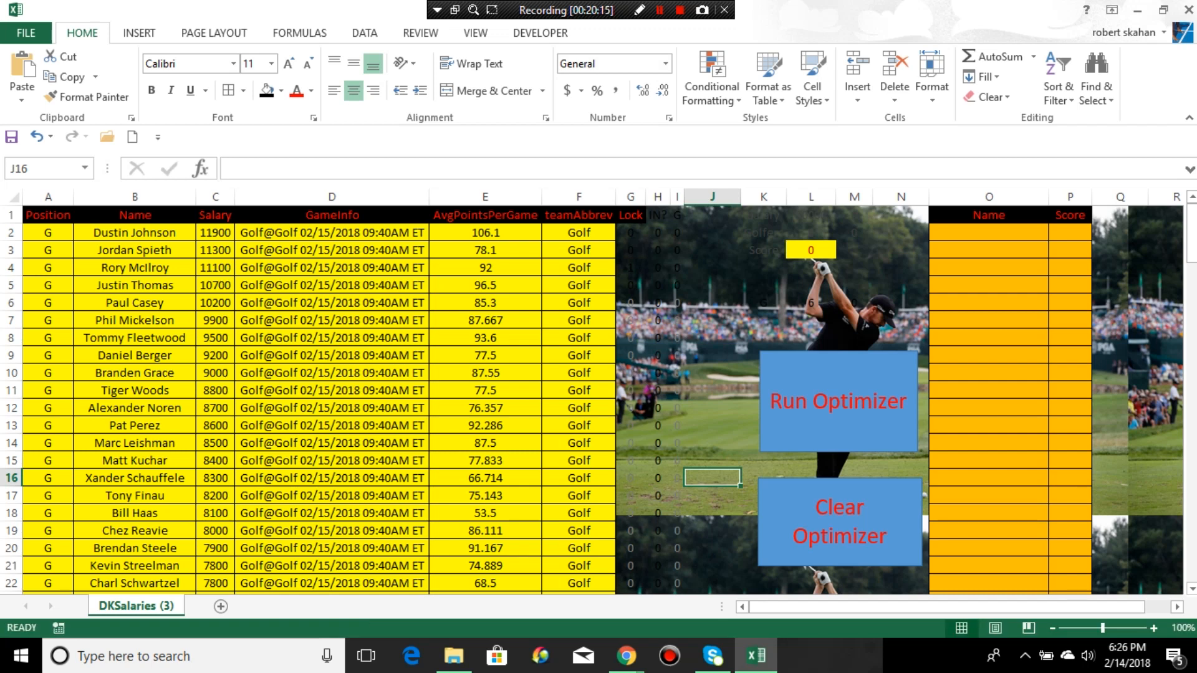
pyautogui.click(838, 401)
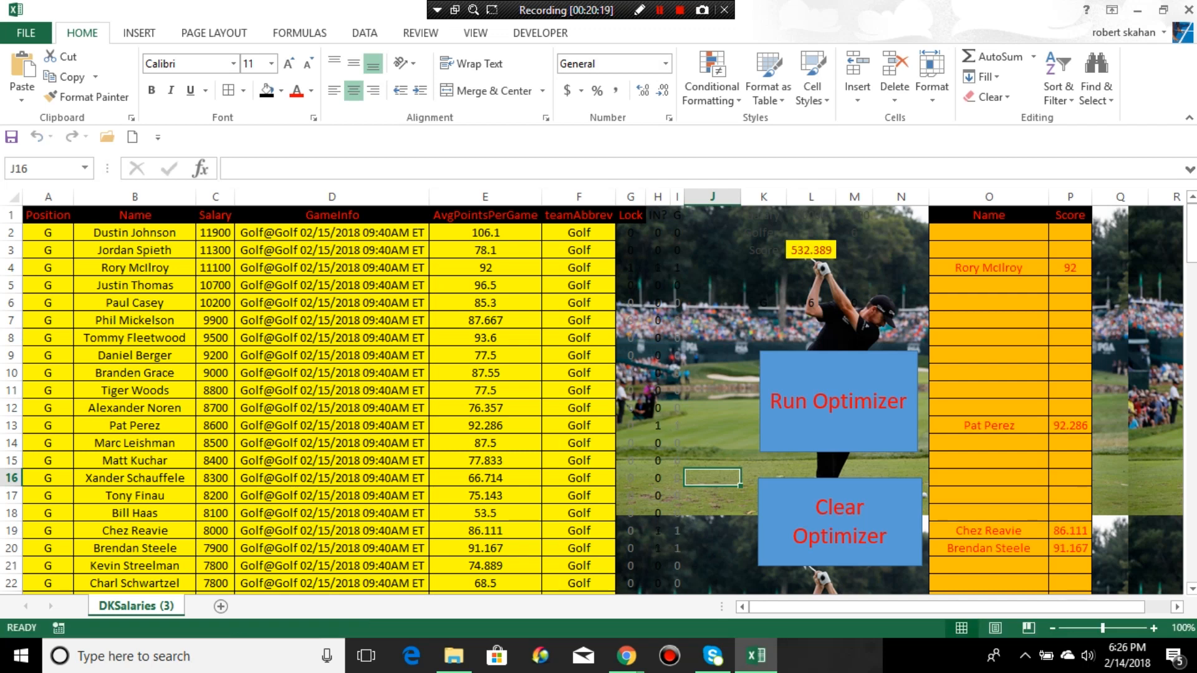
# - Reset the whole Lock column to 0 by filling G2 down the golfer list, and clear the lineup
pyautogui.click(630, 232)
pyautogui.doubleClick(645, 241)
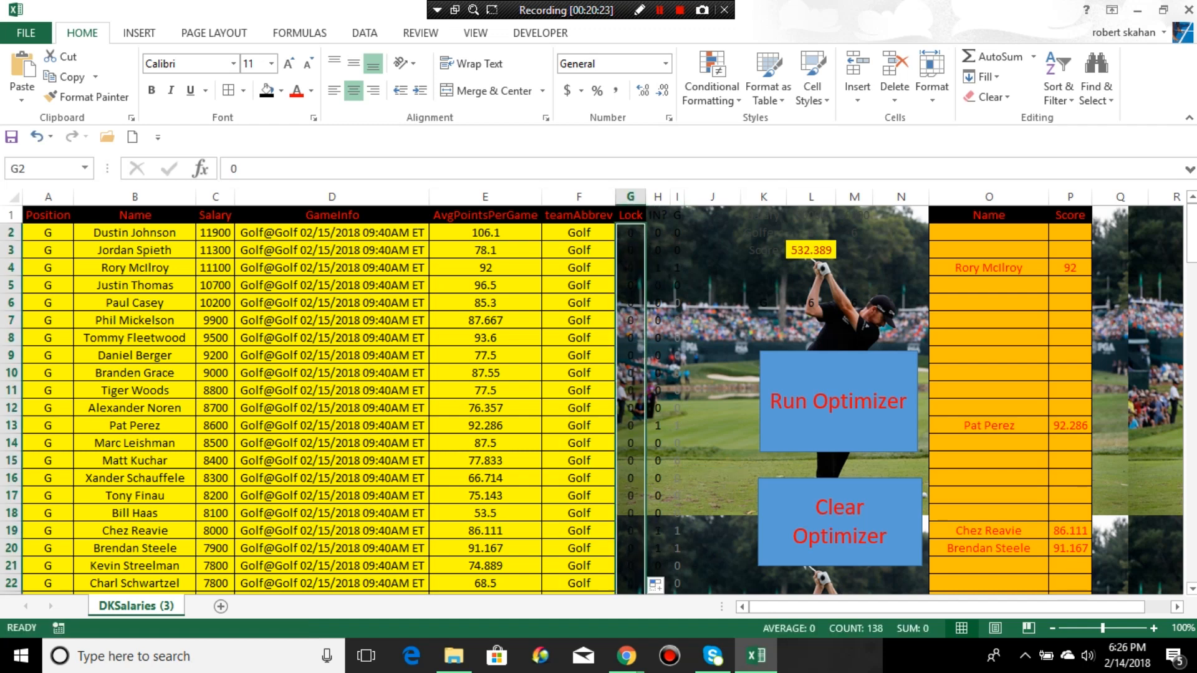
pyautogui.click(840, 523)
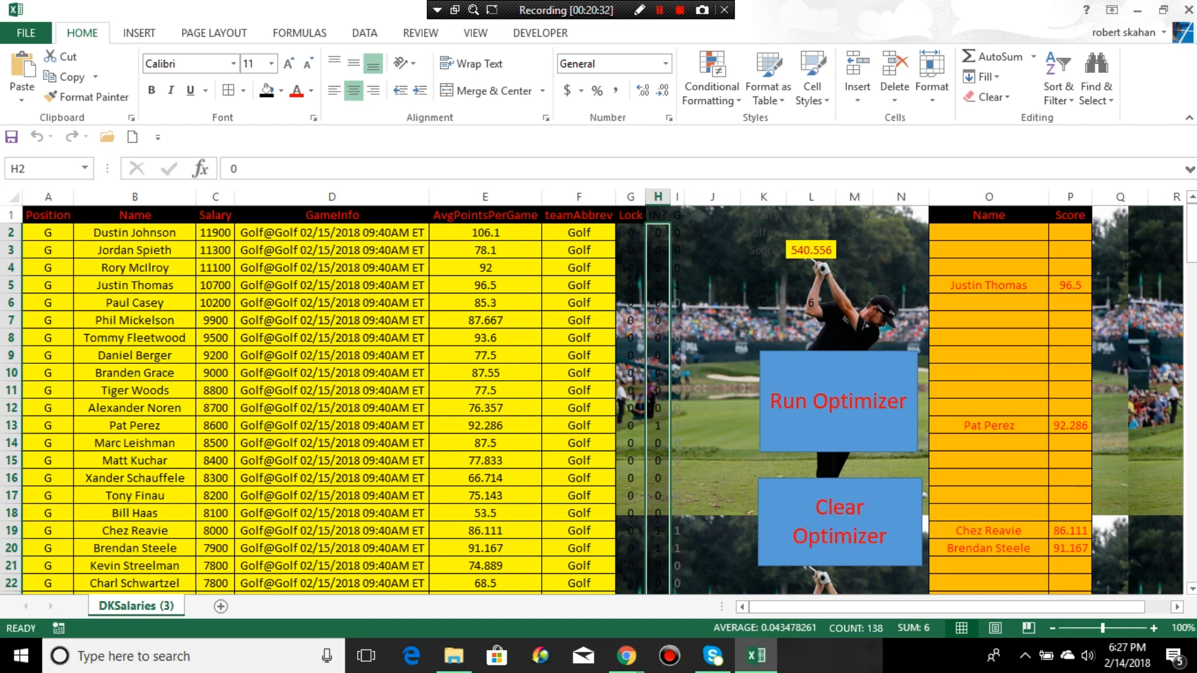
# - Clear the lineup, run the optimizer once more and clear the results again
pyautogui.click(840, 523)
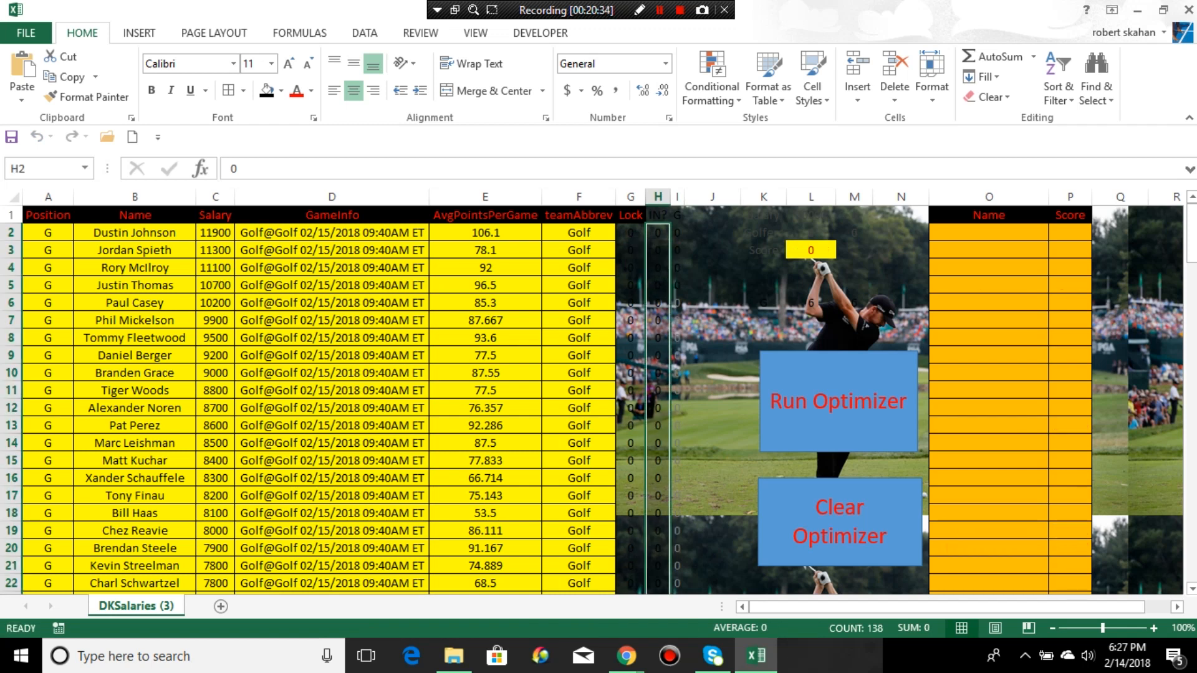
pyautogui.click(1119, 478)
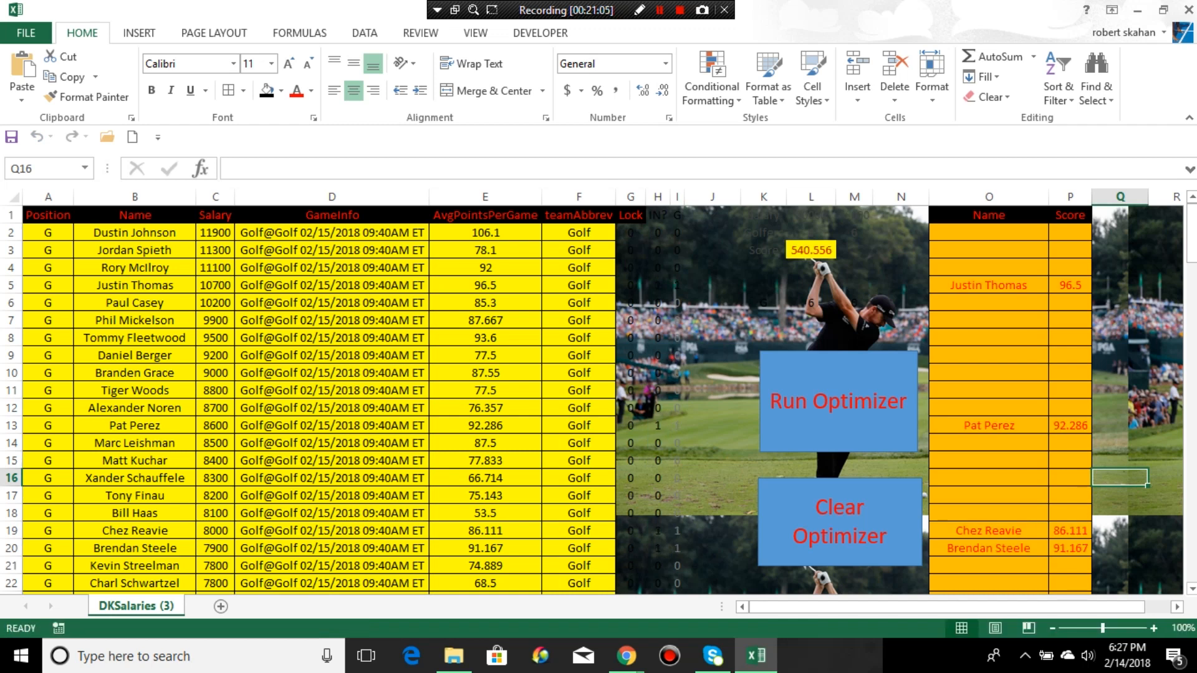
pyautogui.click(839, 522)
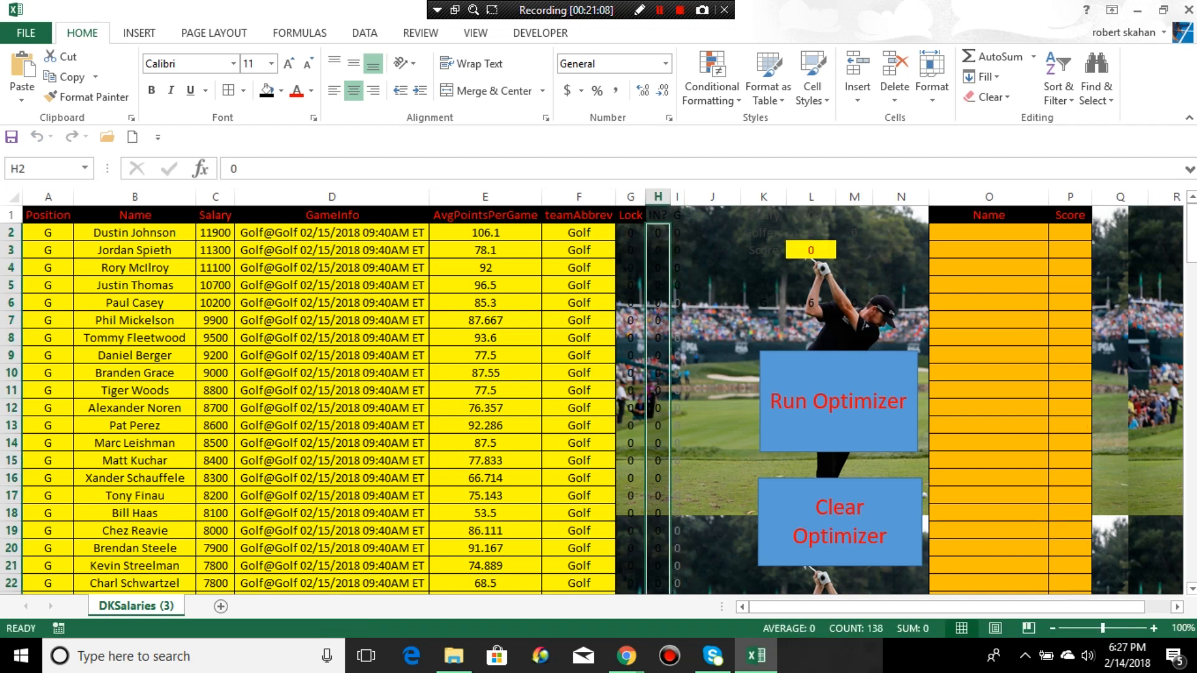